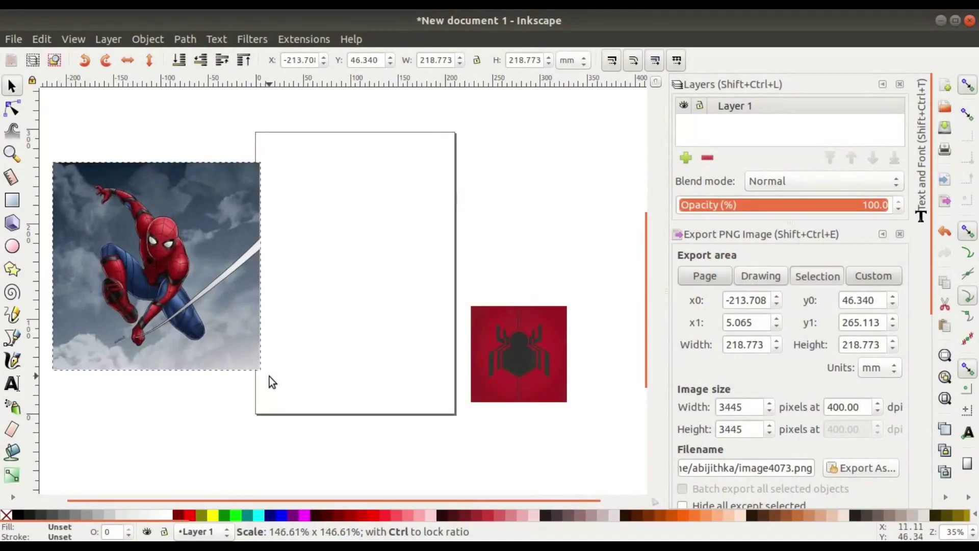
Place the Spider-Man picture, about 214 mm wide, just left of the page and the spider logo farther right of it
left_click_drag(210, 200, 203, 185)
left_click_drag(524, 366, 532, 331)
scroll(349, 263, "up", 1)
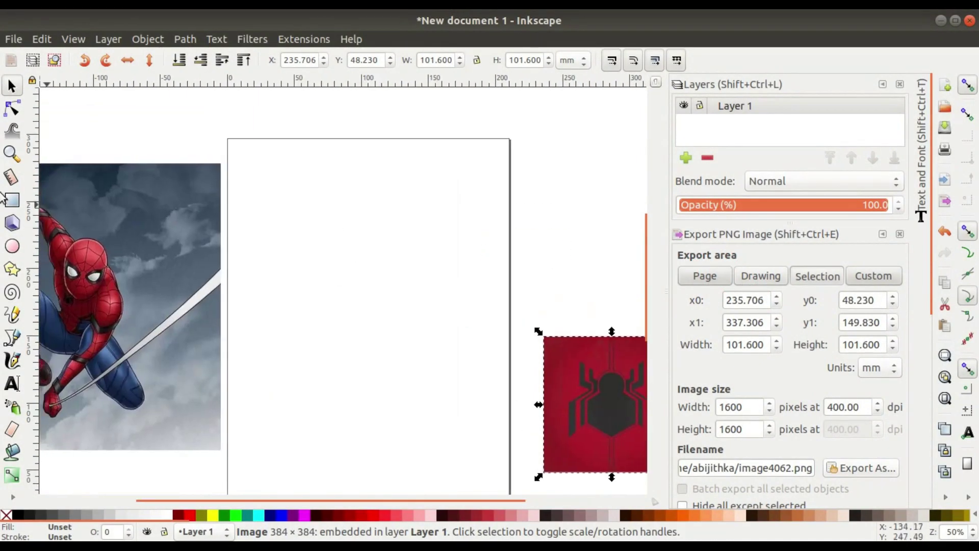
Draw a closed triangle about 54 by 42 mm in the upper half of the page with the Bezier tool
left_click(19, 345)
left_click(382, 265)
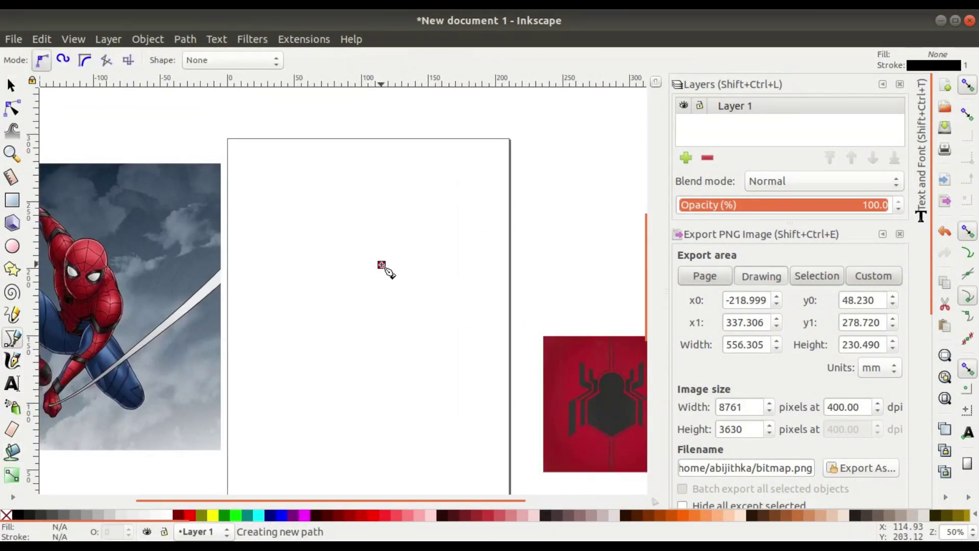
left_click(423, 277)
left_click(453, 221)
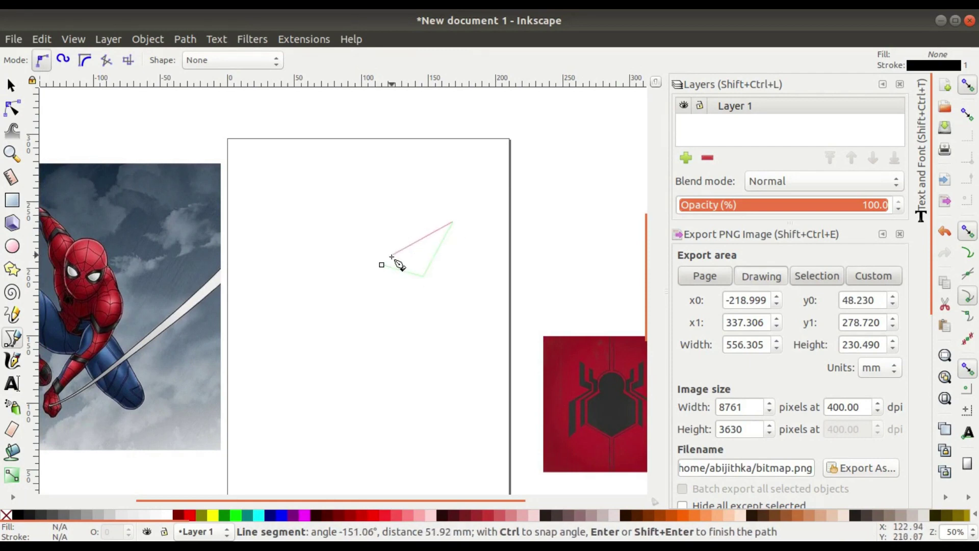
left_click(382, 265)
Bend the triangle's long upper edge outward into a rounded arc
left_click(16, 106)
key("3")
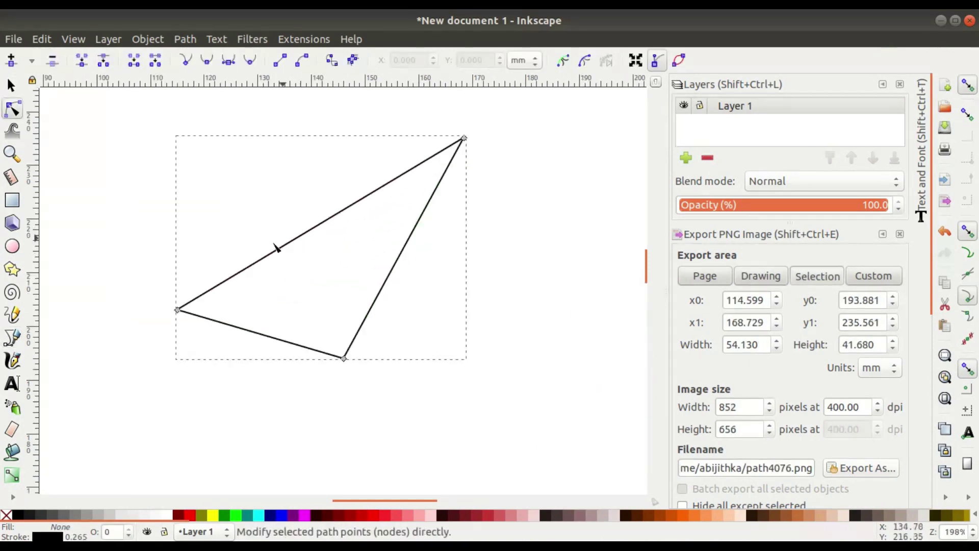
left_click(177, 310)
left_click_drag(330, 219, 290, 153)
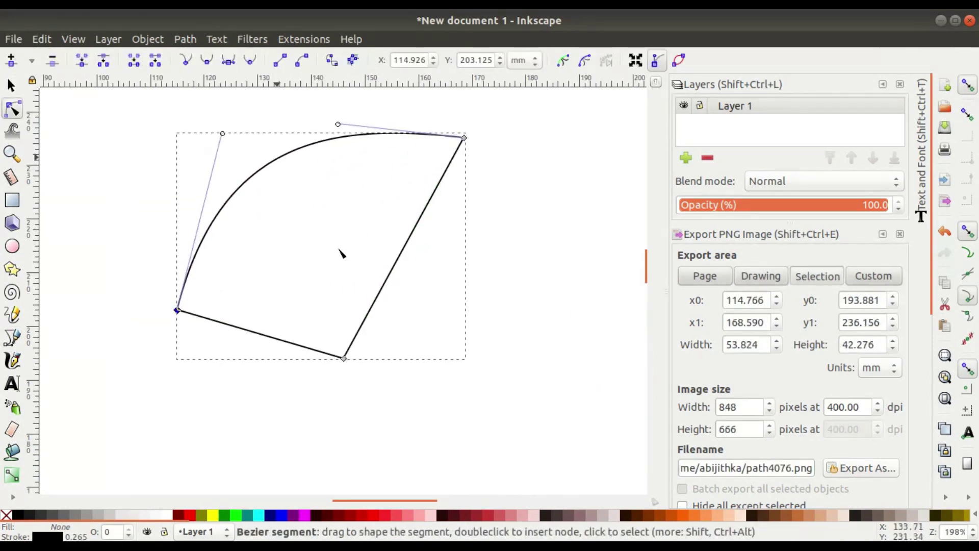
scroll(347, 269, "down", 3)
Move the Spider-Man picture over the page's left half, close to the drawn shape, as a reference
left_click_drag(301, 297, 454, 265)
left_click(133, 272)
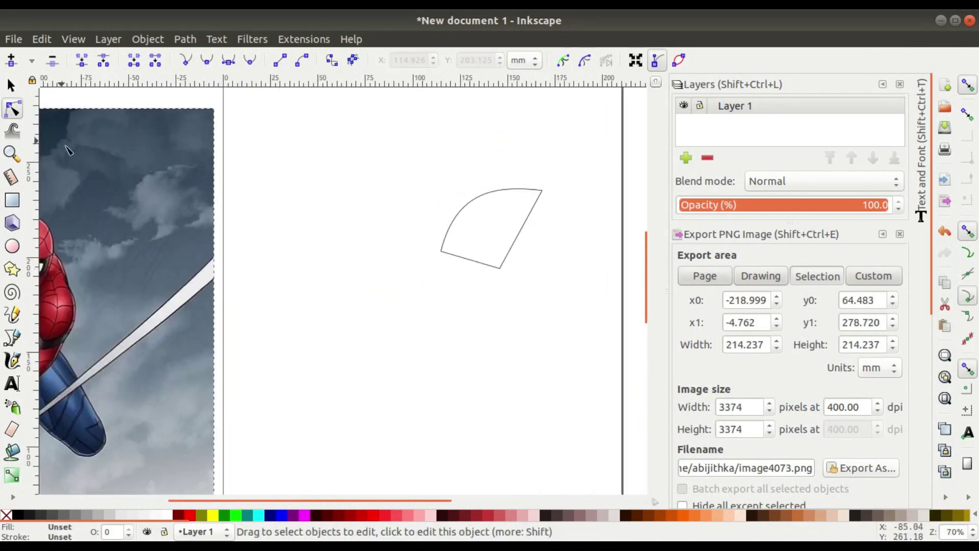
left_click(11, 86)
left_click_drag(152, 274, 364, 254)
Insert a node on the arc near the shape's upper-right corner and pull the corner outward to form a small tip
left_click(12, 108)
left_click_drag(505, 199, 378, 234)
scroll(385, 286, "up", 1)
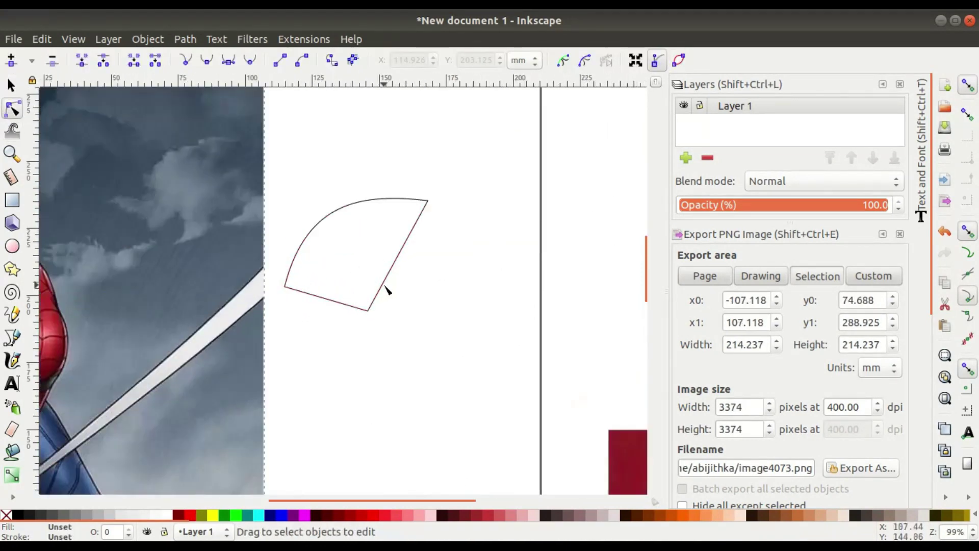
left_click_drag(388, 290, 507, 280)
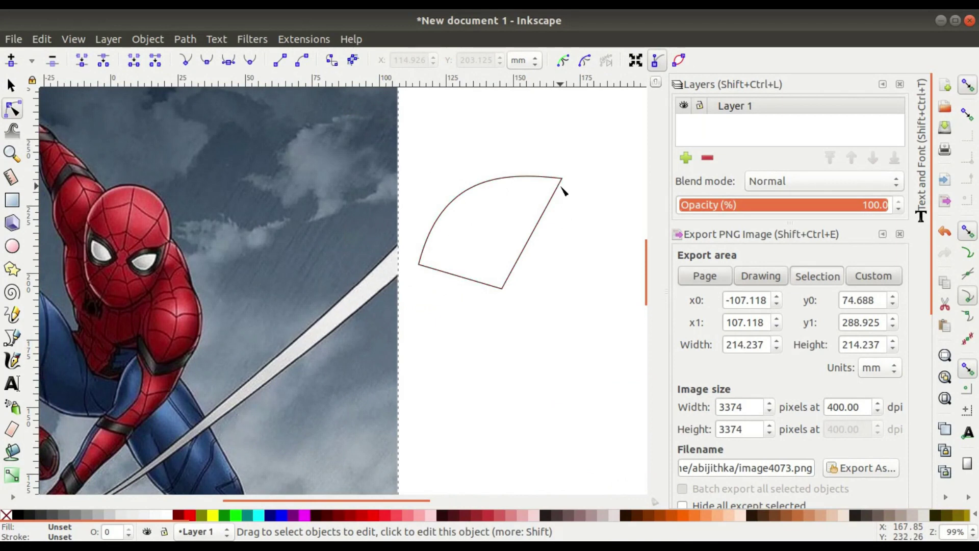
left_click(560, 183)
mouse_move(561, 178)
left_mouse_down()
mouse_move(569, 174)
mouse_move(573, 186)
left_mouse_up()
scroll(572, 185, "up", 4)
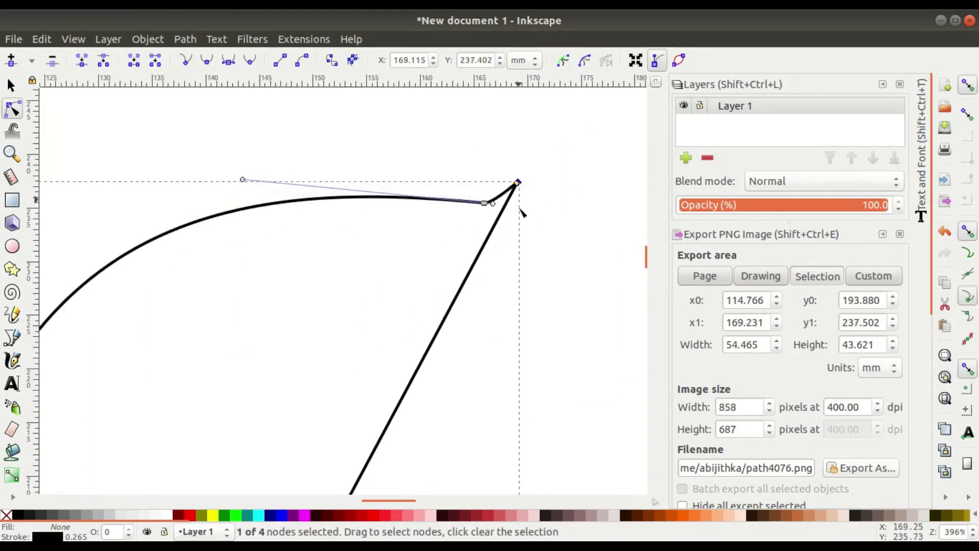
Delete the shape's bottom corner node so one curve joins the tip to the left corner
scroll(495, 199, "down", 4)
left_click(438, 308)
key("Delete")
scroll(461, 284, "up", 2)
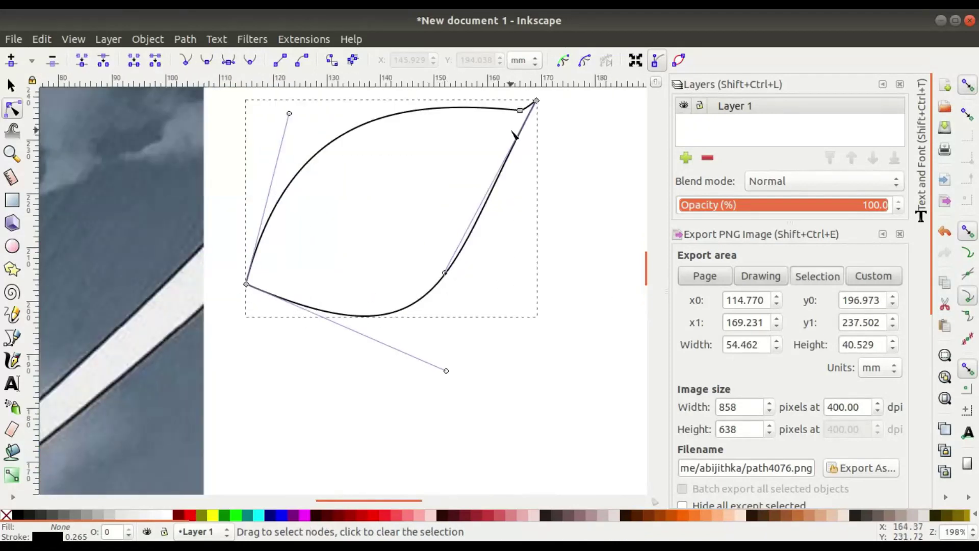
Move the tip node to about X 170.6, Y 233.4 mm and adjust the curve handles into a leaf-like eye outline
scroll(514, 134, "up", 5)
left_click_drag(536, 227, 544, 248)
left_click_drag(456, 425, 483, 425)
scroll(461, 269, "down", 2)
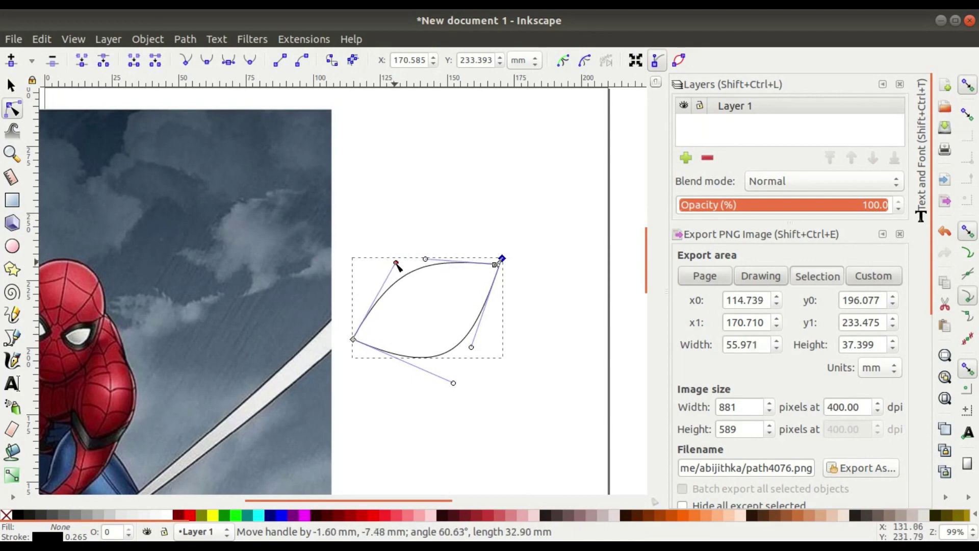
left_click_drag(458, 386, 440, 398)
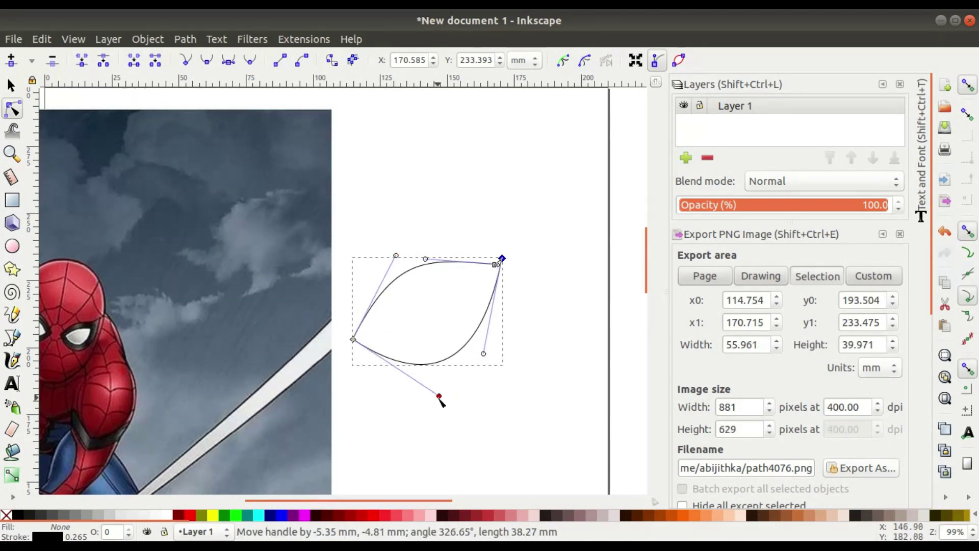
Try straightening the short segment at the tip and retracting the notch node's handle
scroll(518, 258, "up", 5)
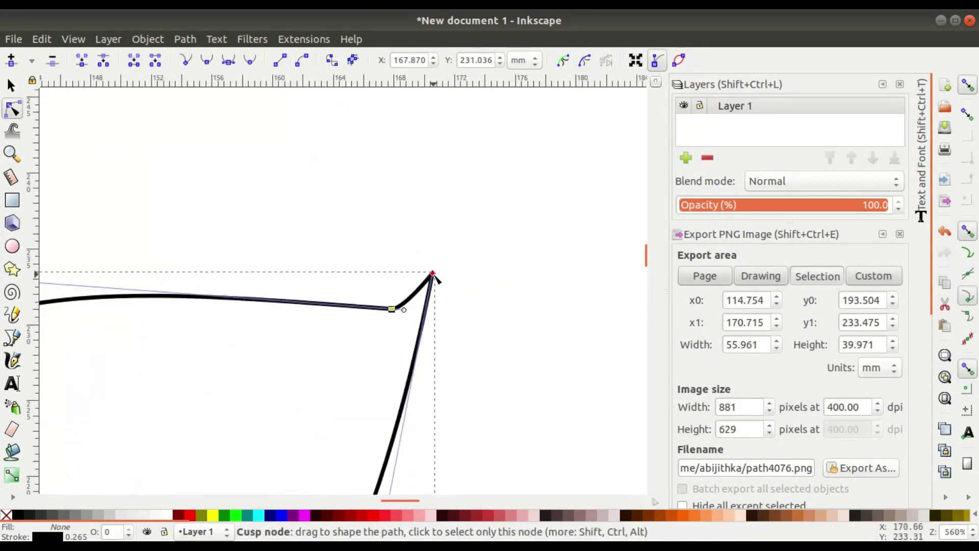
key("ctrl+z")
key("ctrl+z")
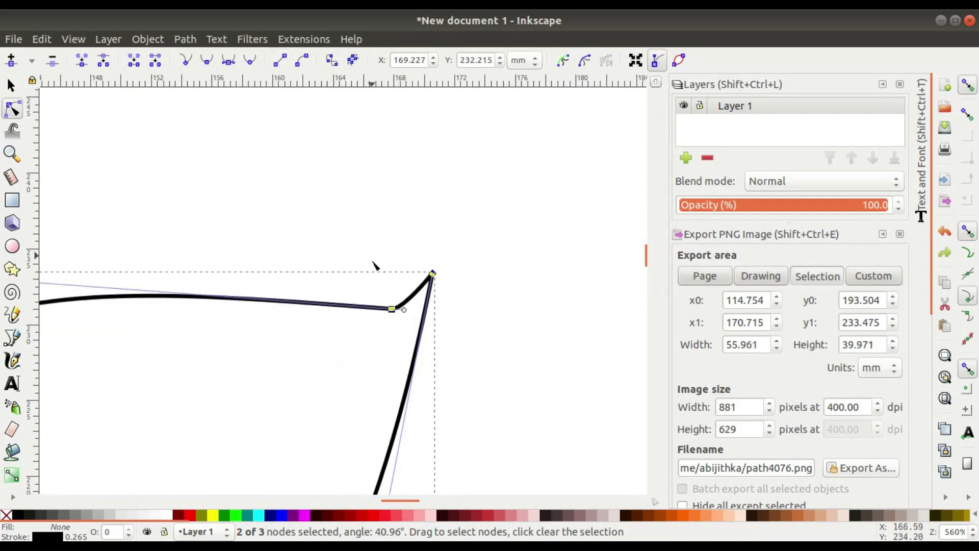
left_click(392, 310)
left_click(281, 63)
key("ctrl+z")
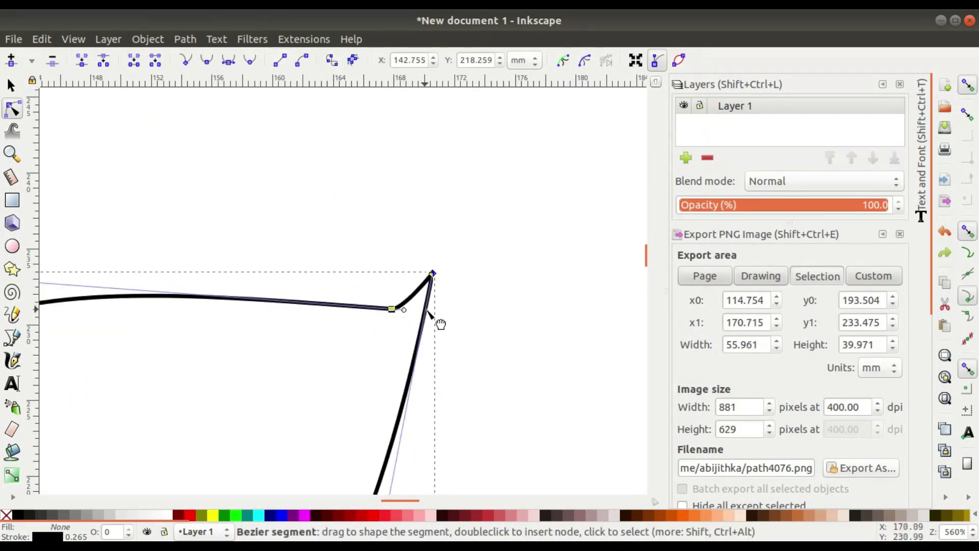
left_click(437, 282)
left_click(433, 288)
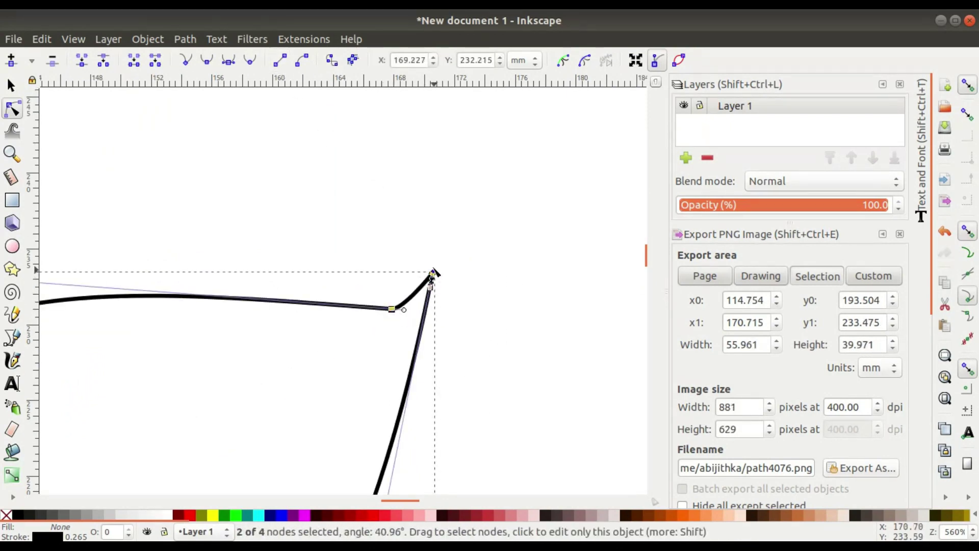
left_click(281, 60)
key("ctrl+z")
left_click_drag(404, 310, 399, 314)
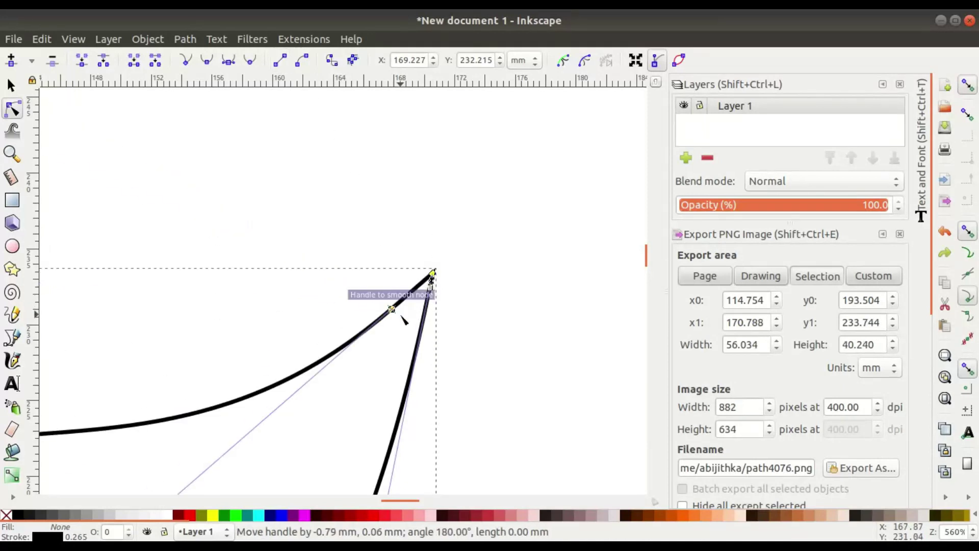
key("ctrl+z")
Reshape the eye outline's upper curve slightly beside the left corner
scroll(464, 301, "down", 4)
key("s")
left_click(388, 320)
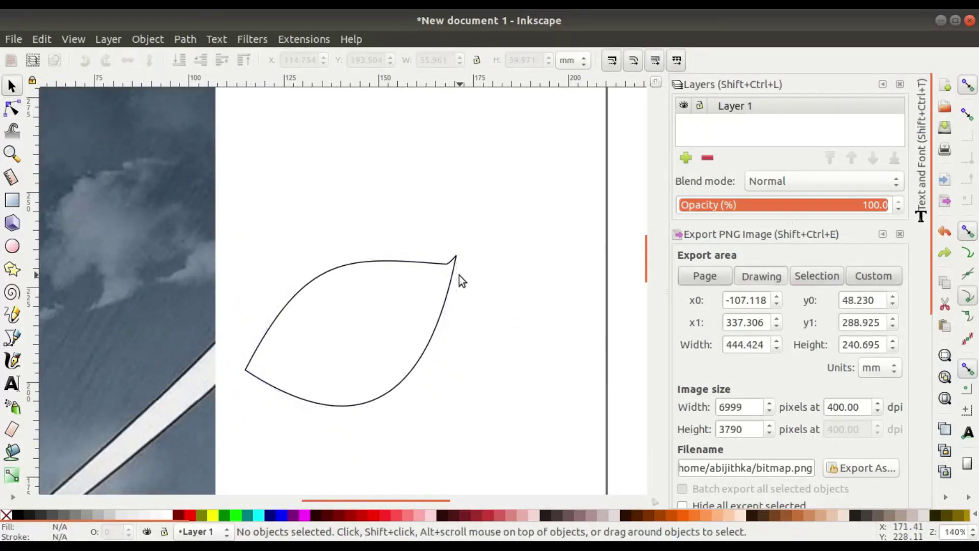
scroll(454, 260, "up", 4)
scroll(454, 275, "down", 4)
left_click_drag(412, 335, 477, 238)
left_click(12, 109)
left_click(367, 208)
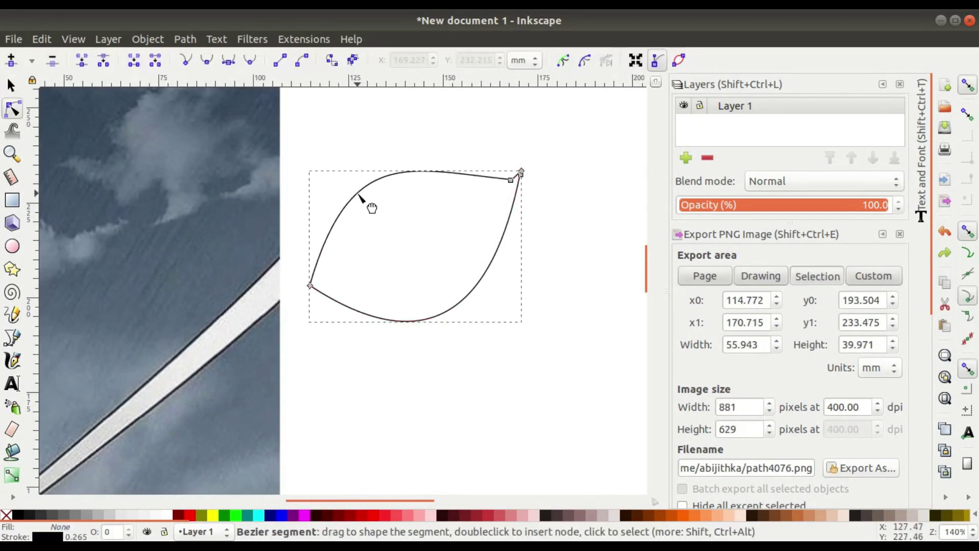
scroll(362, 218, "down", 2)
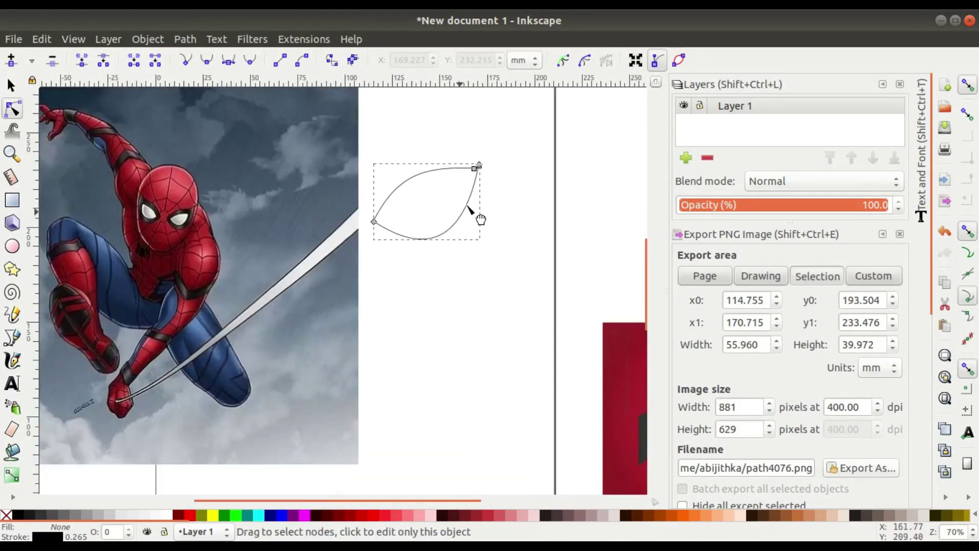
Try moving the notch node down and farther away from the tip
left_click(13, 86)
left_click(513, 209)
left_click(10, 109)
scroll(473, 171, "up", 5)
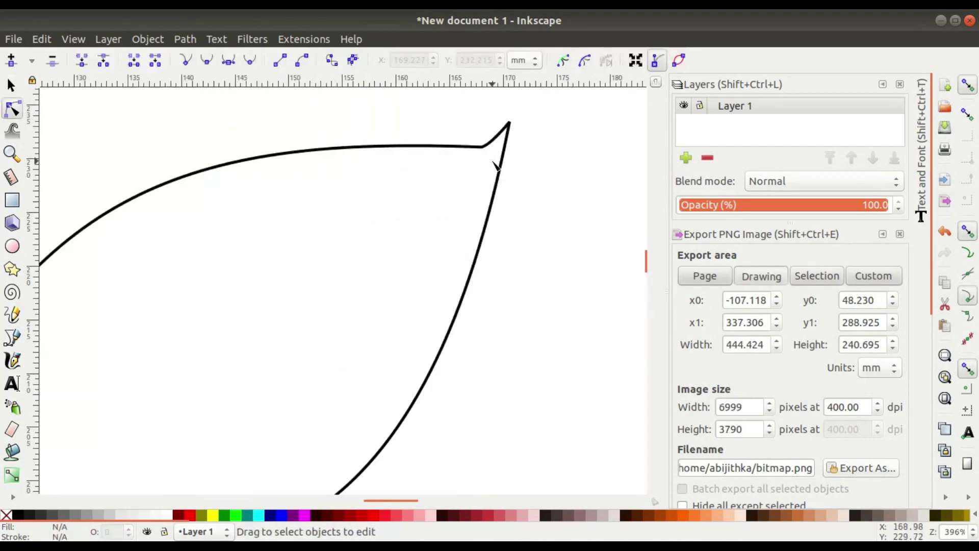
scroll(501, 196, "down", 2)
left_click(499, 193)
left_click_drag(488, 173, 457, 187)
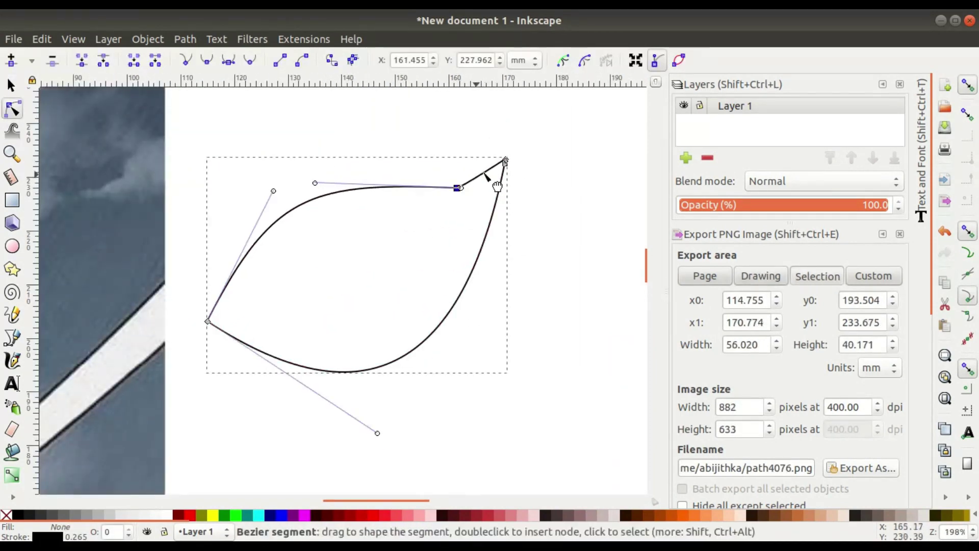
key("ctrl+z")
Delete the extra node beside the tip and reshape the lower curve with its two end handles
left_click(505, 164)
key("Delete")
left_click_drag(483, 276, 491, 320)
left_click_drag(395, 403, 369, 425)
Lower the notch node on the upper curve and move the tip node inward to about X 166, Y 233.4 mm
double_click(452, 172)
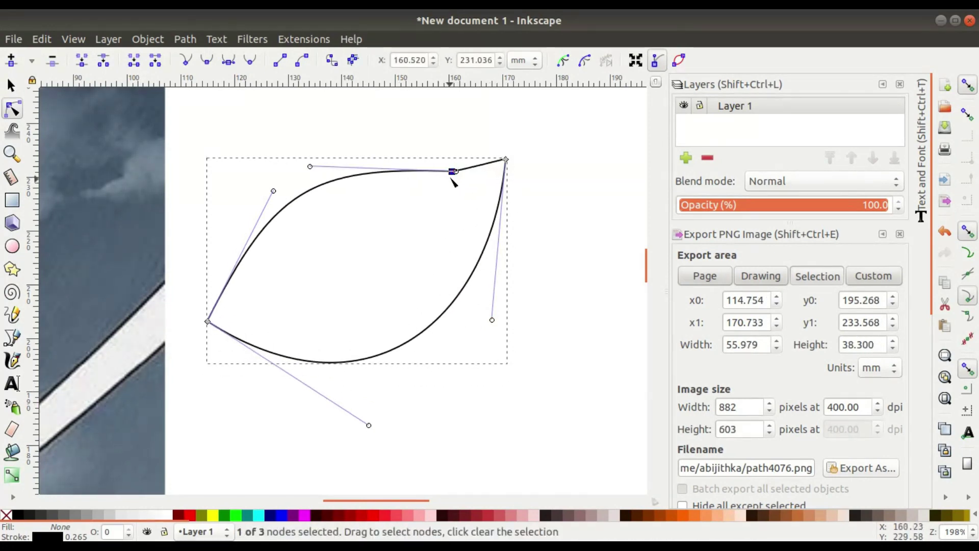
left_click_drag(453, 172, 454, 190)
left_click_drag(507, 161, 483, 173)
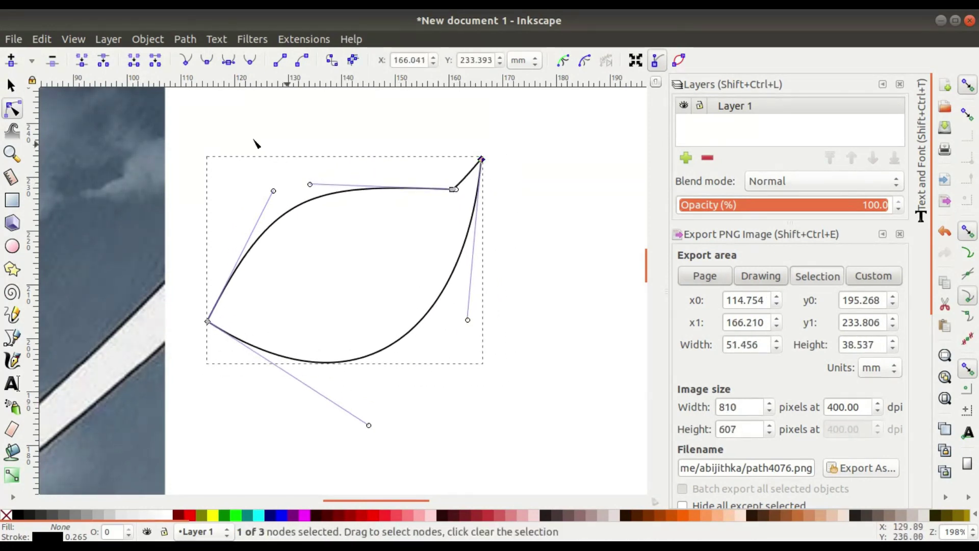
left_click(11, 86)
left_click(553, 256)
Insert a node on the outline's right edge a short distance below the tip
scroll(314, 304, "down", 2)
left_click_drag(314, 304, 349, 351)
scroll(414, 284, "up", 4)
left_click(13, 109)
left_click(357, 353)
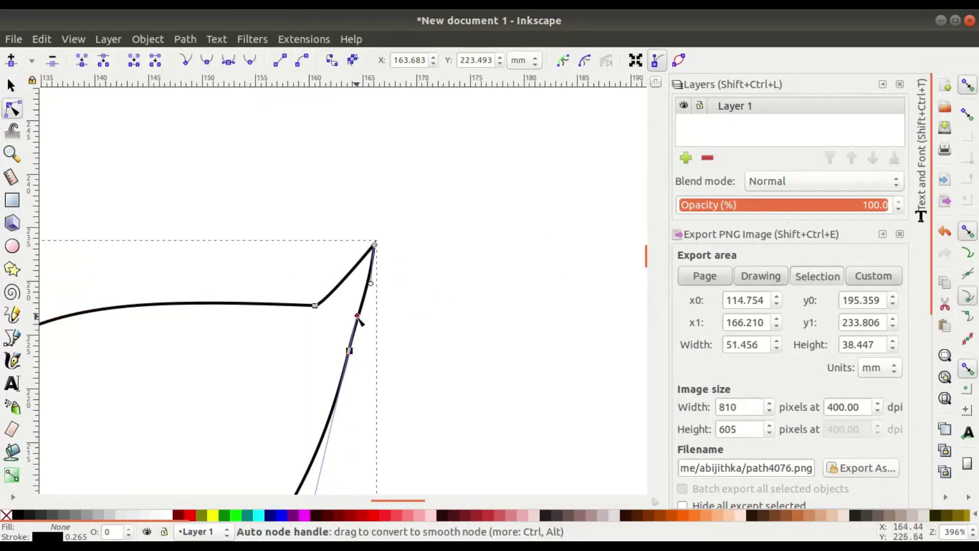
left_click_drag(358, 318, 363, 358)
key("ctrl+z")
left_click(350, 351)
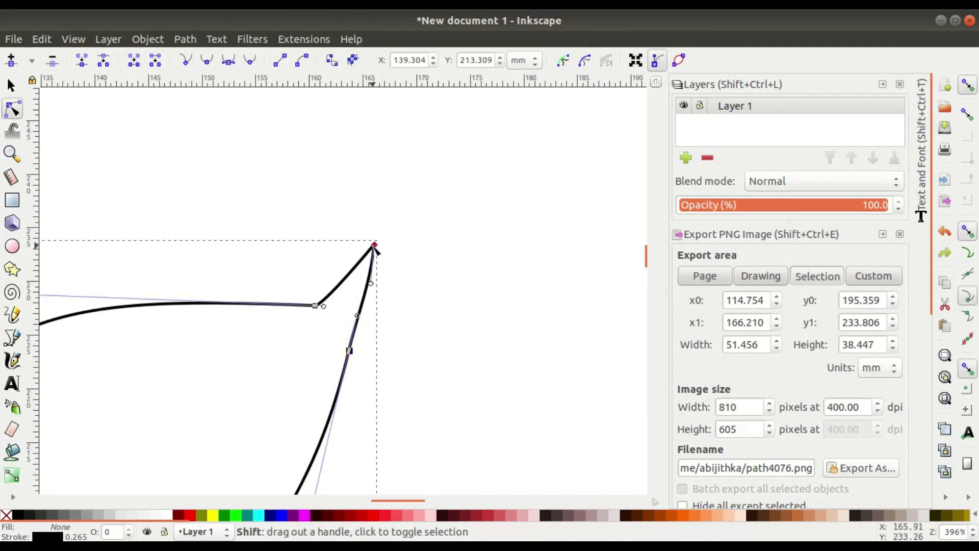
left_click(11, 85)
left_click(463, 239)
scroll(397, 246, "down", 3)
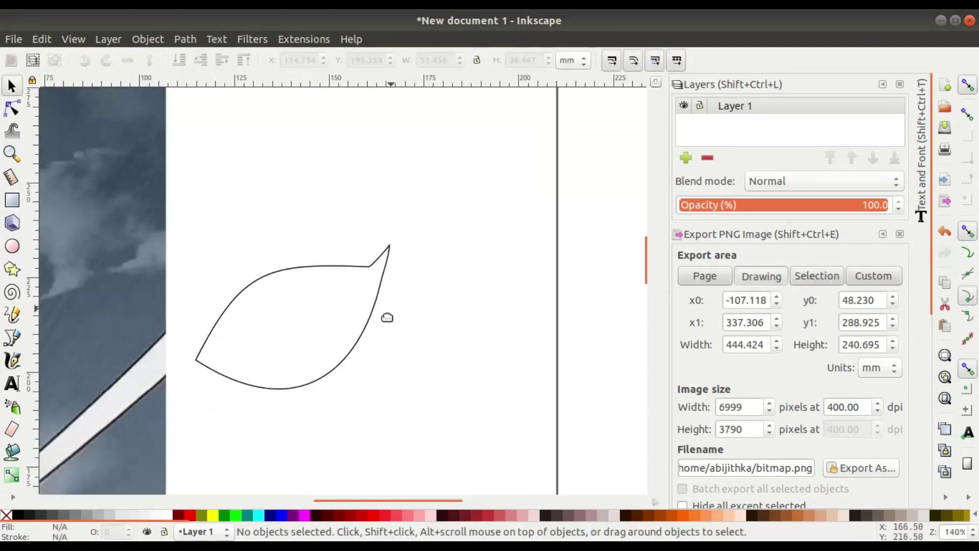
Lower the tip node to about X 165.4, Y 231.1 mm and adjust its handle along the right edge
scroll(387, 315, "up", 2)
left_click(12, 109)
scroll(382, 221, "up", 3)
left_click(388, 200)
left_click_drag(413, 118, 380, 228)
left_click_drag(375, 310, 374, 313)
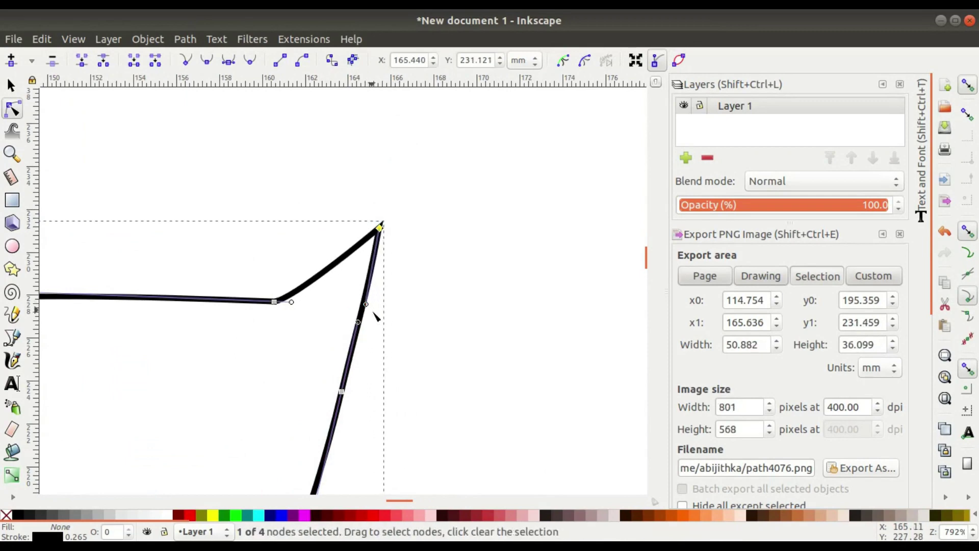
scroll(313, 290, "down", 4)
scroll(333, 220, "down", 3)
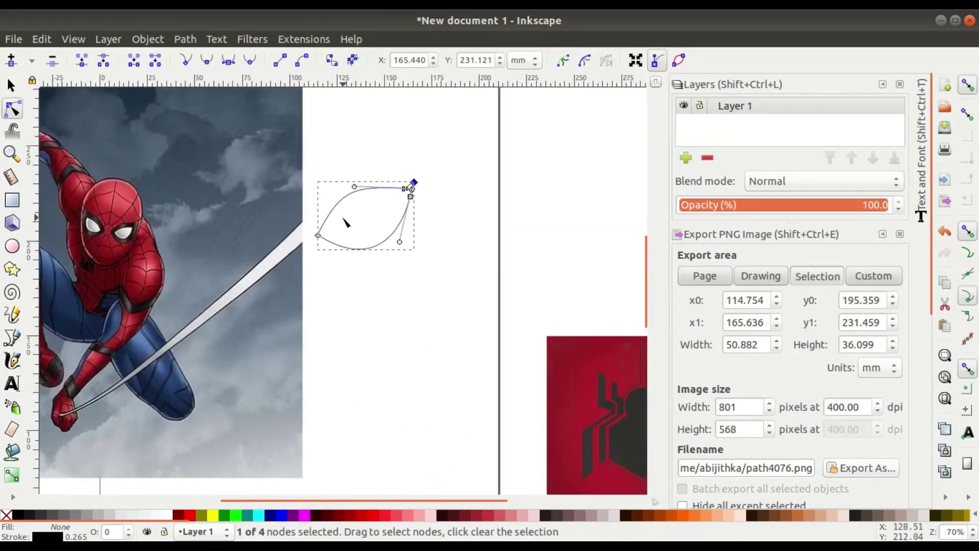
Insert a node on the upper curve near the left corner and move it to about X 118.3, Y 207.7 mm
scroll(334, 227, "up", 3)
left_click(308, 219)
left_click_drag(307, 218, 312, 225)
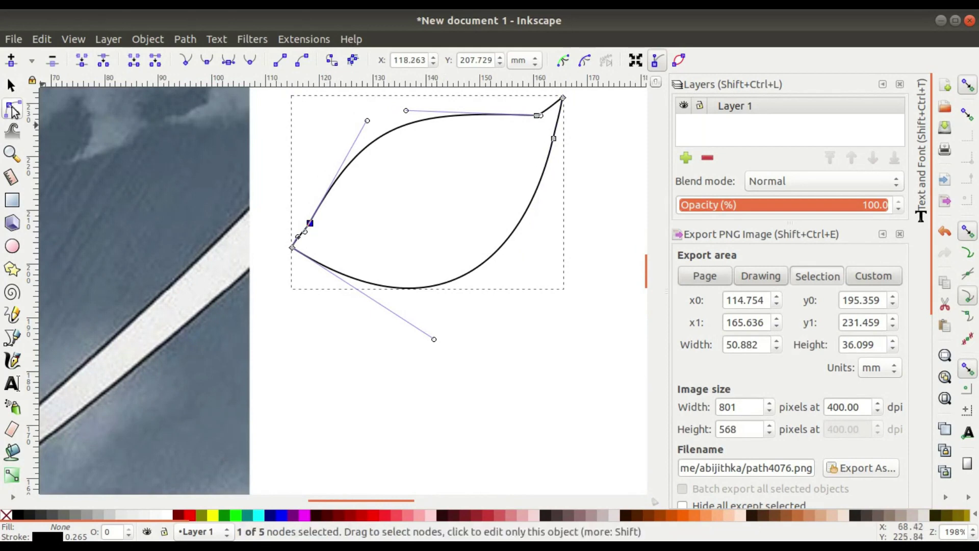
left_click(11, 85)
left_click(332, 385)
Adjust the left corner's handle to refine the short curve leading to the neighbouring node
scroll(300, 266, "up", 3)
left_click(12, 108)
left_click(316, 164)
left_click(316, 163)
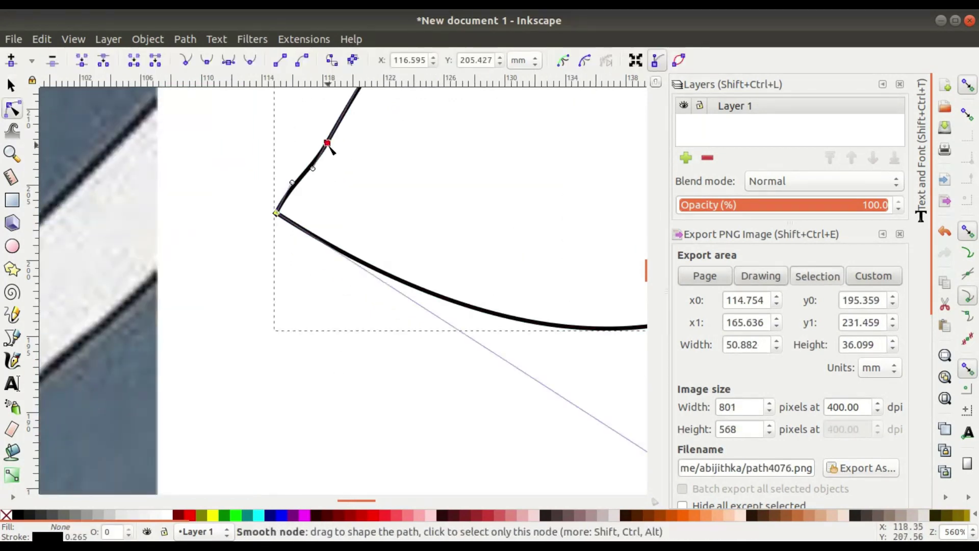
left_click_drag(292, 182, 301, 184)
left_click(6, 89)
left_click(357, 319)
scroll(489, 303, "down", 3)
left_click_drag(579, 220, 368, 278)
scroll(367, 278, "down", 3)
scroll(376, 290, "up", 2)
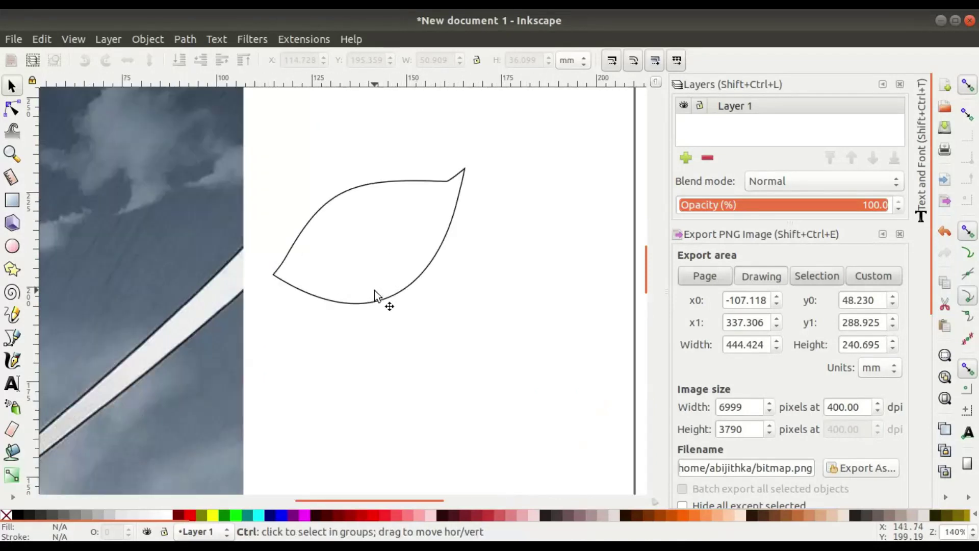
Duplicate the eye outline and scale the copy uniformly about its centre to about 33.5 by 23.8 mm
left_click(377, 299, "ctrl")
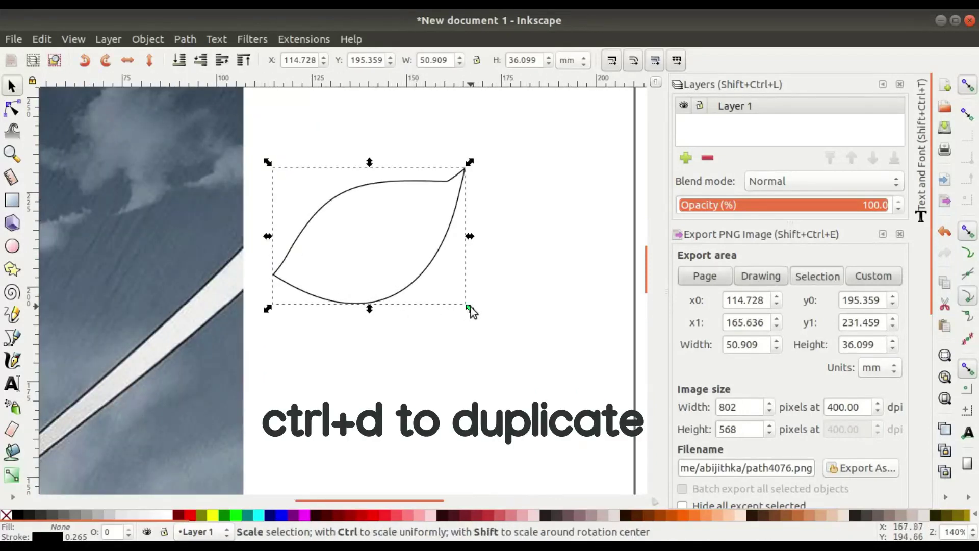
left_click_drag(471, 307, 439, 288)
key("ctrl+d")
scroll(439, 288, "up", 2)
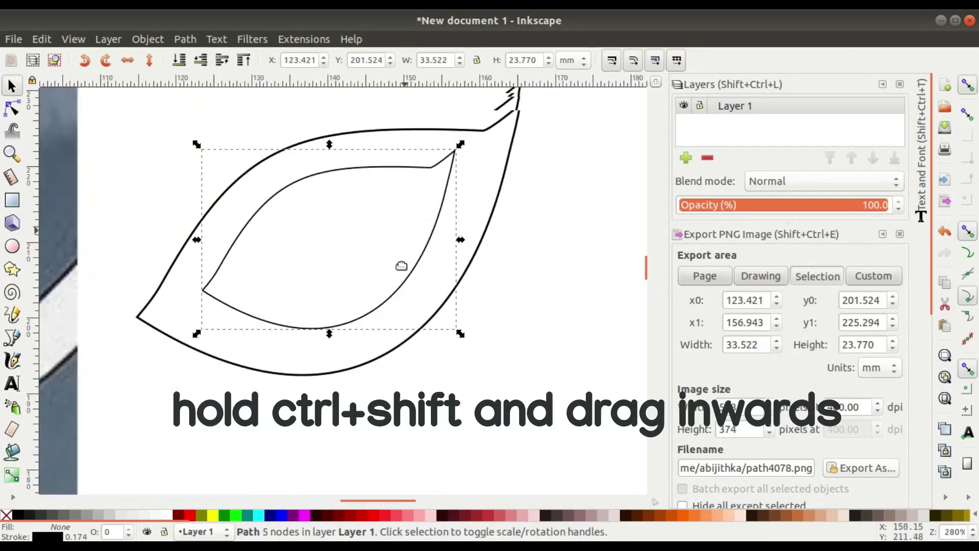
Delete the pointed tip node of the smaller inner eye outline
left_click(10, 111)
left_click(452, 165)
key("Delete")
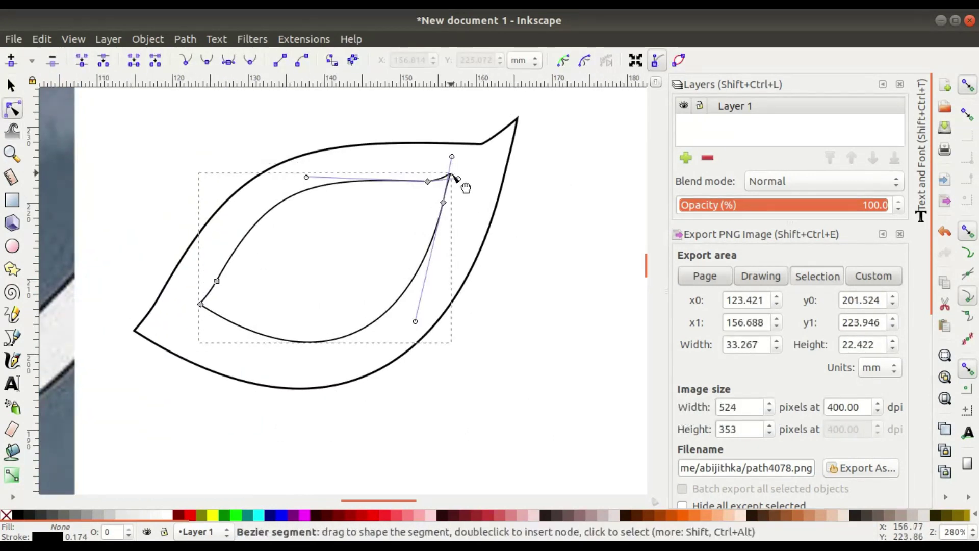
Delete the inner outline's node on the upper curve beside the removed tip, keeping the node on the right-hand curve
left_click(443, 203)
key("Delete")
key("ctrl+z")
scroll(410, 185, "up", 5)
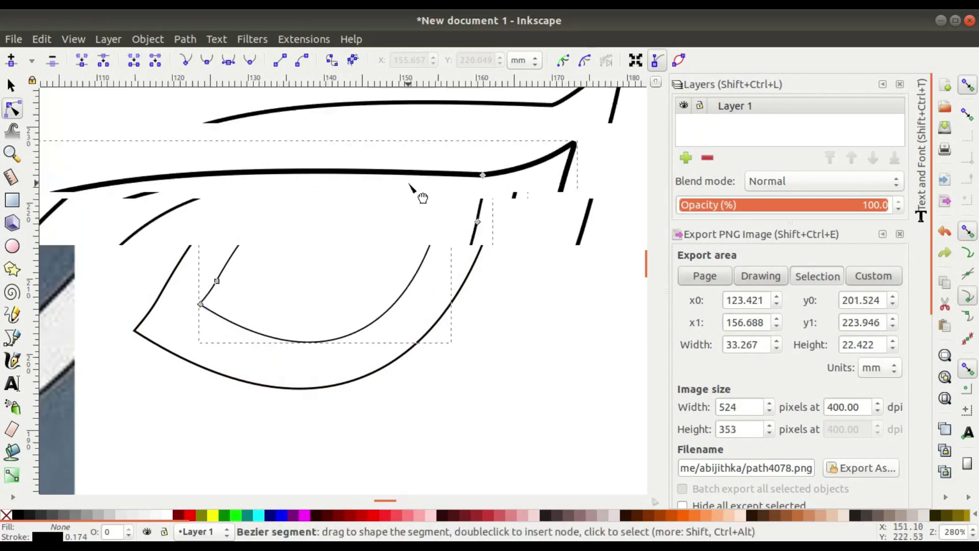
left_click(443, 206)
scroll(459, 214, "down", 2)
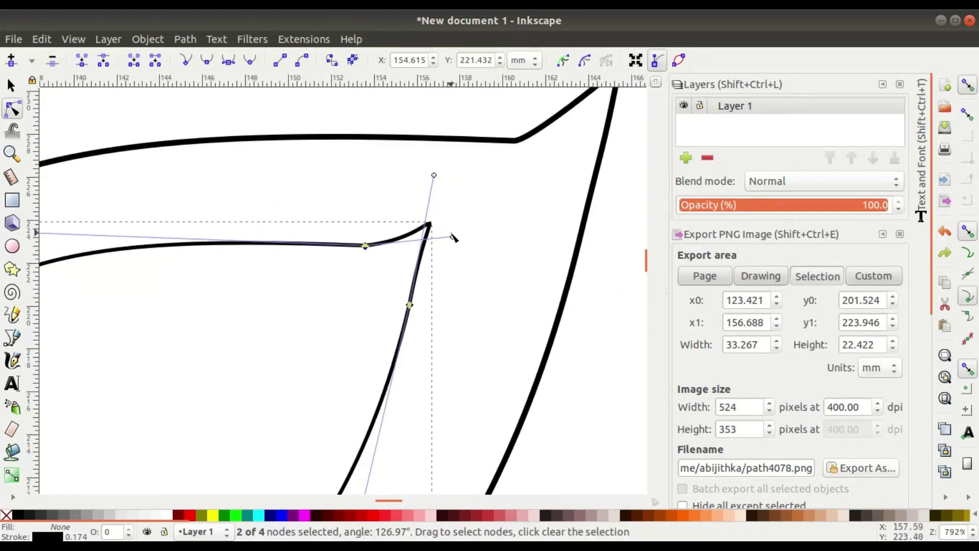
left_click_drag(365, 247, 370, 230)
scroll(372, 232, "down", 6)
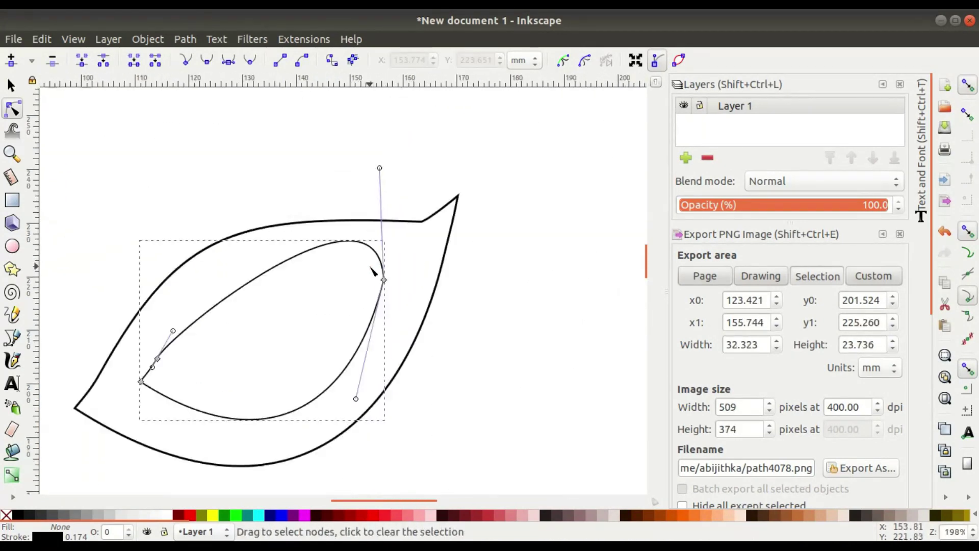
Raise the inner outline's right node towards the outer tip and lengthen the handles to swell the lower curve
scroll(375, 269, "up", 3)
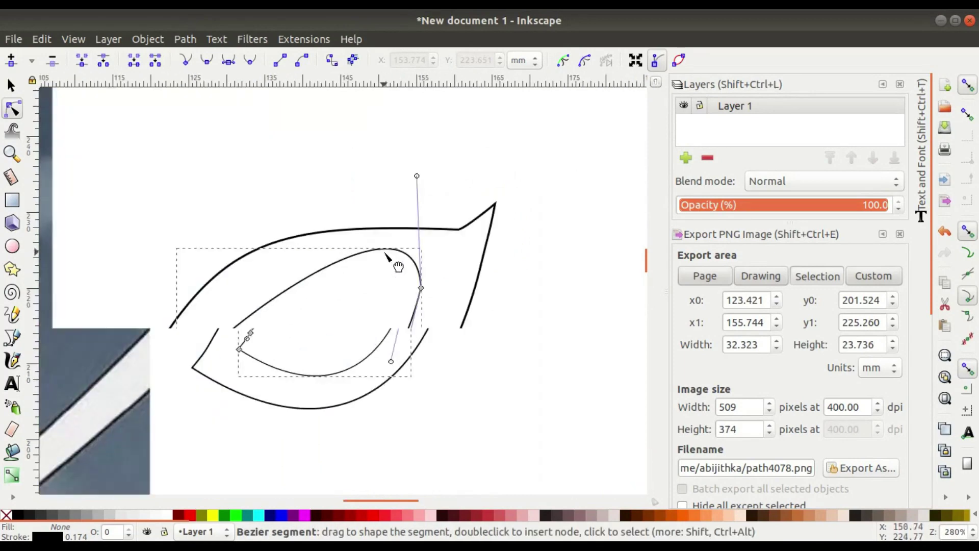
left_click(421, 290, "ctrl+alt")
left_click_drag(393, 368, 379, 431)
left_click_drag(195, 366, 448, 228)
scroll(391, 253, "down", 3)
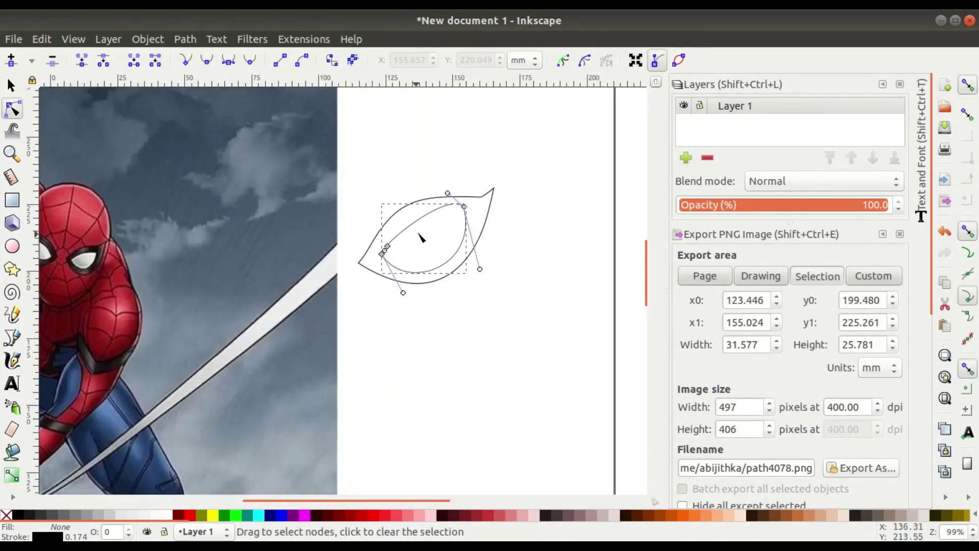
Reshape the inner outline's upper and lower right curves and move its right node to about X 157.2, Y 223.0 mm
scroll(431, 241, "up", 3)
left_click_drag(382, 201, 386, 197)
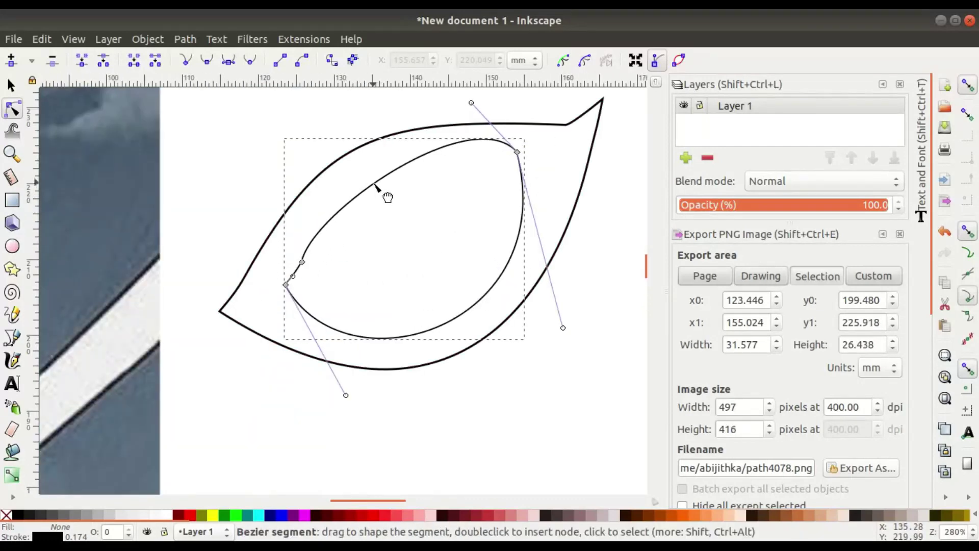
scroll(438, 237, "down", 1)
left_click_drag(494, 176, 510, 182)
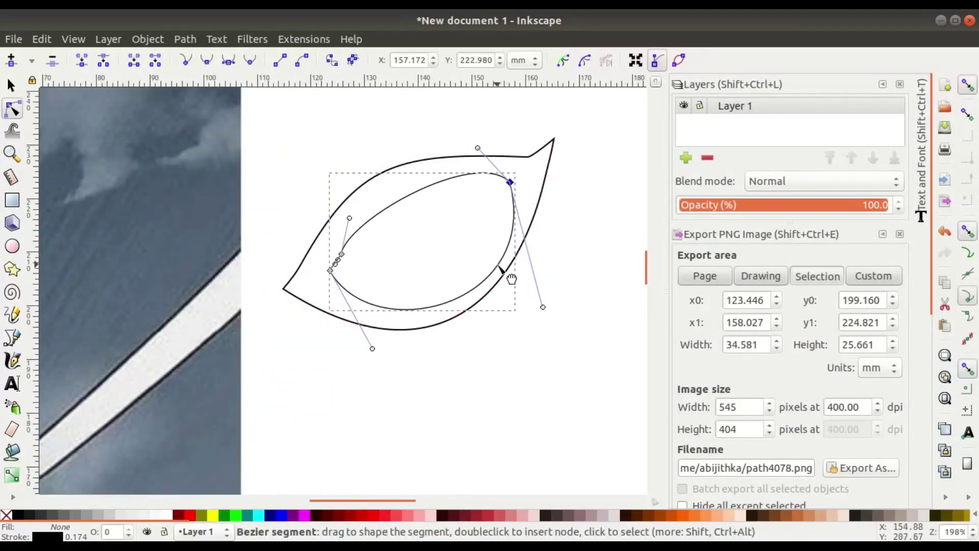
left_click_drag(507, 277, 495, 278)
left_click(12, 85)
left_click(432, 255)
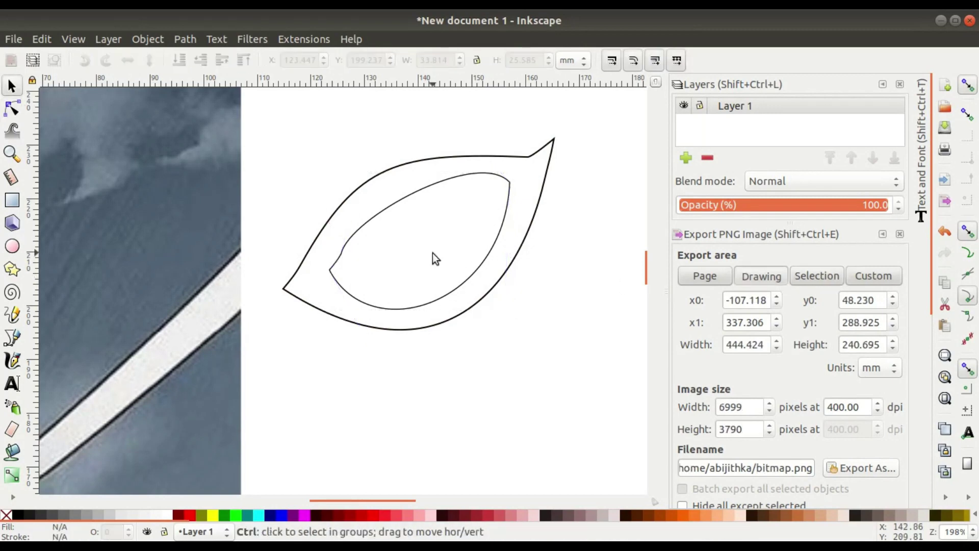
Delete the extra node beside the left corner of the inner eye outline
scroll(459, 214, "up", 1)
left_click(13, 108)
left_click(271, 311)
left_click(277, 303)
key("Delete")
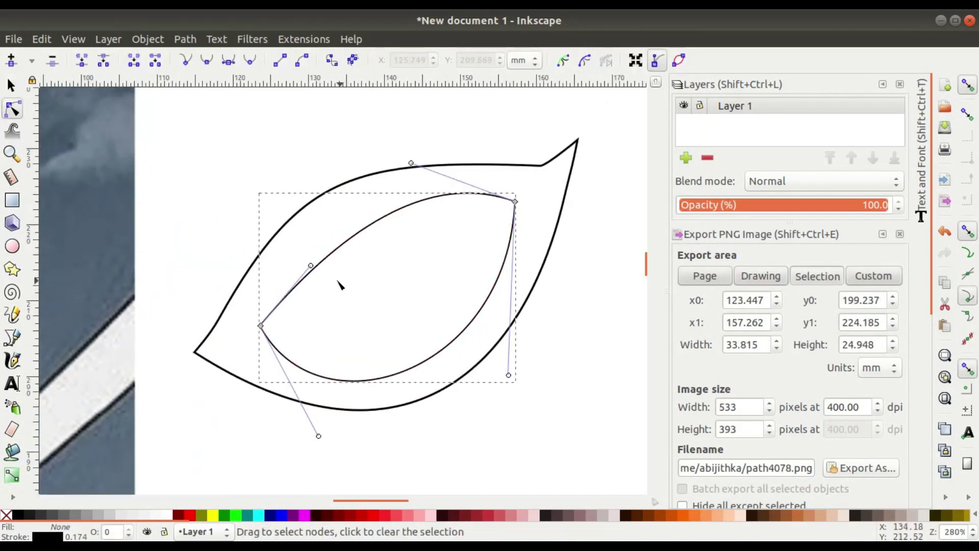
Shift the inner outline's left corner inward and adjust both corners' handles to round the upper and lower curves
left_click_drag(312, 268, 287, 248)
left_click_drag(261, 326, 268, 341)
key("Delete")
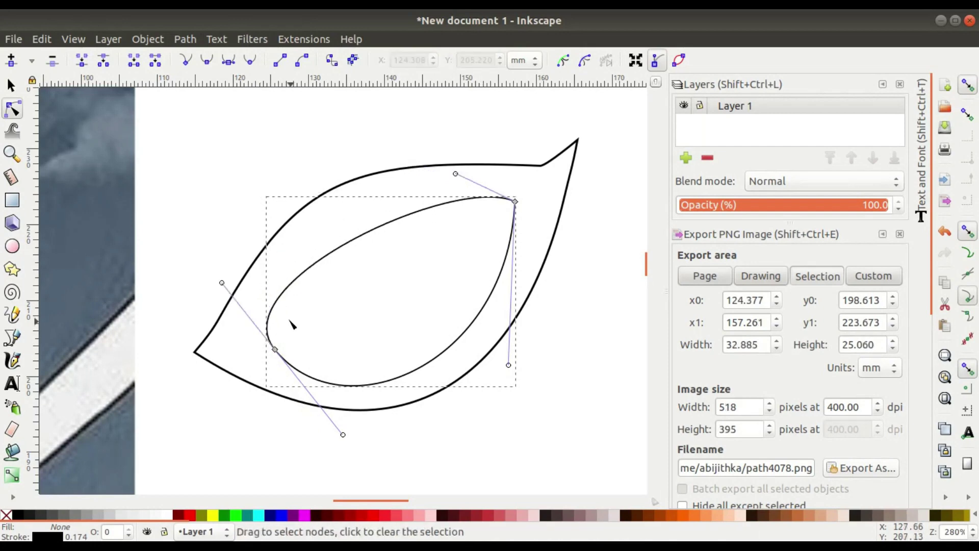
left_click_drag(220, 281, 274, 219)
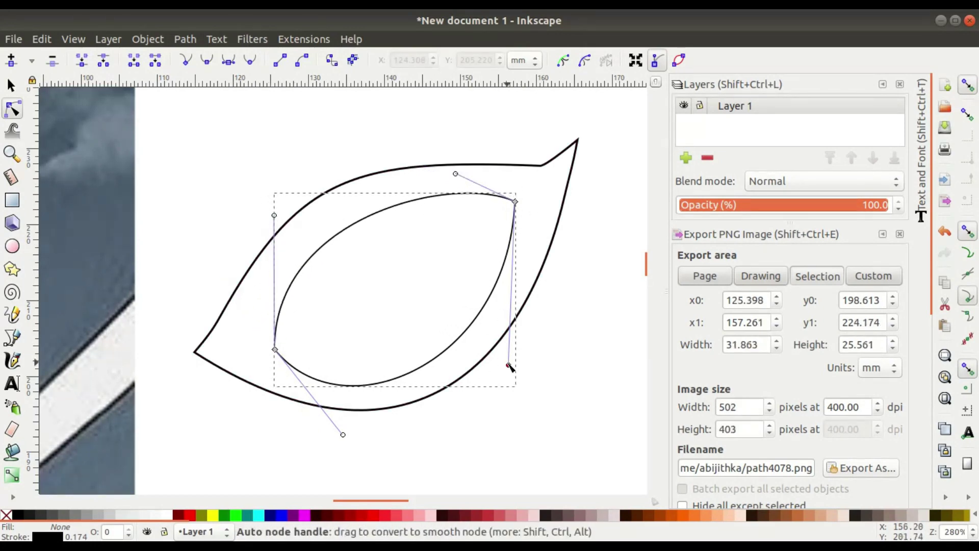
left_click_drag(508, 365, 514, 341)
left_click_drag(343, 435, 390, 431)
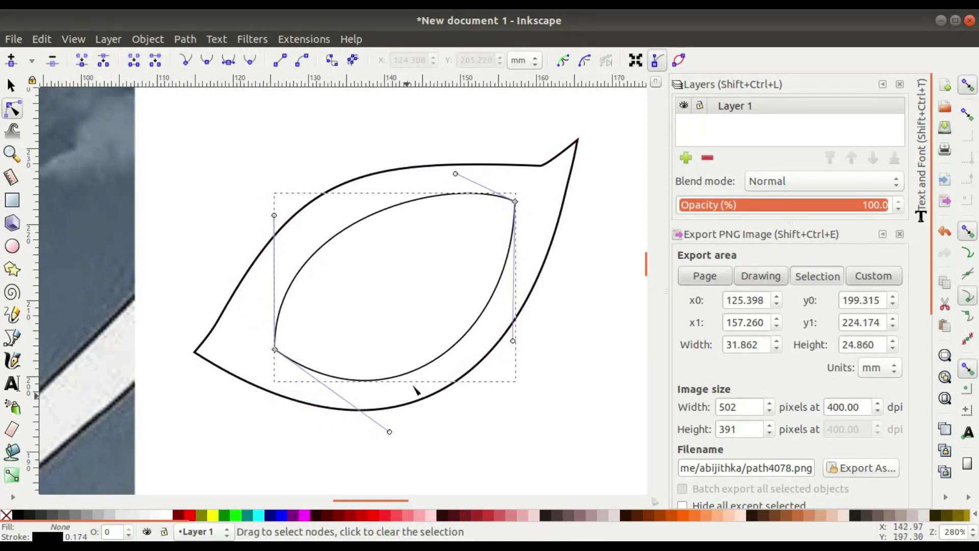
Move the inner outline's left corner to about X 121.9, Y 203.5 mm and angle its upper handle at about 63°
scroll(412, 229, "down", 4)
scroll(406, 232, "up", 5)
left_click_drag(240, 377, 202, 378)
left_click_drag(202, 188, 329, 136)
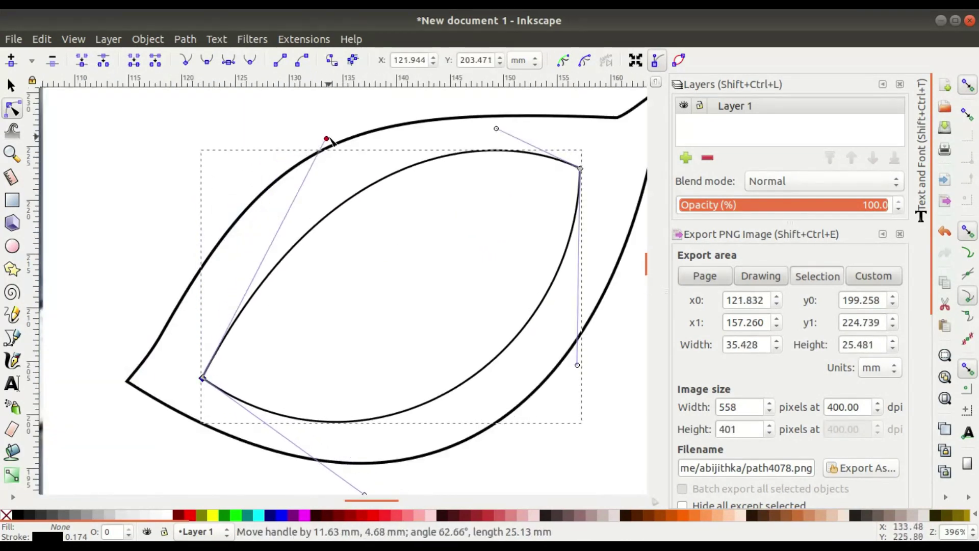
scroll(496, 282, "down", 5)
scroll(496, 281, "up", 4)
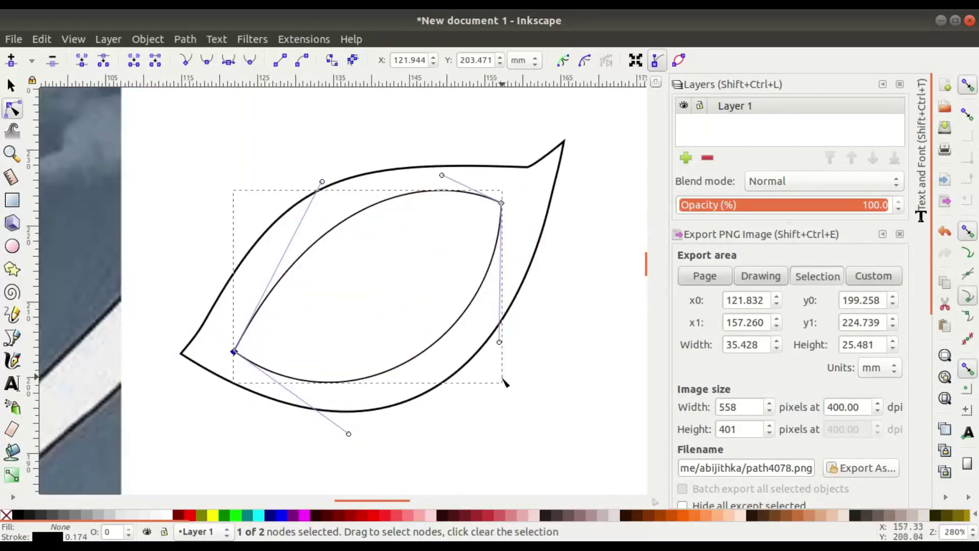
Lengthen the right corner's lower handle and fine-tune the inner outline's curves
left_click_drag(491, 340, 491, 365)
scroll(397, 301, "down", 1)
scroll(399, 304, "down", 2)
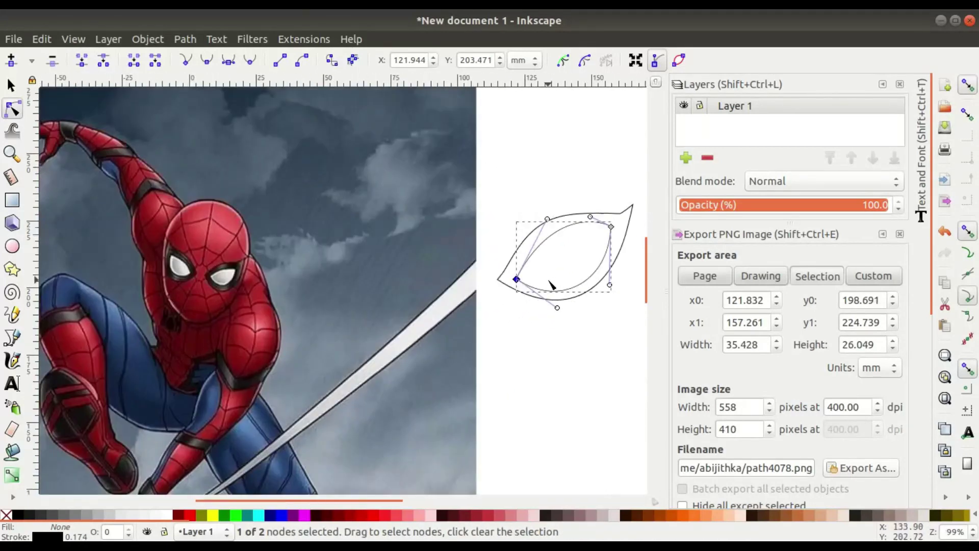
scroll(415, 306, "up", 3)
left_click_drag(370, 268, 371, 271)
scroll(290, 332, "down", 3)
left_click(12, 85)
left_click(309, 398)
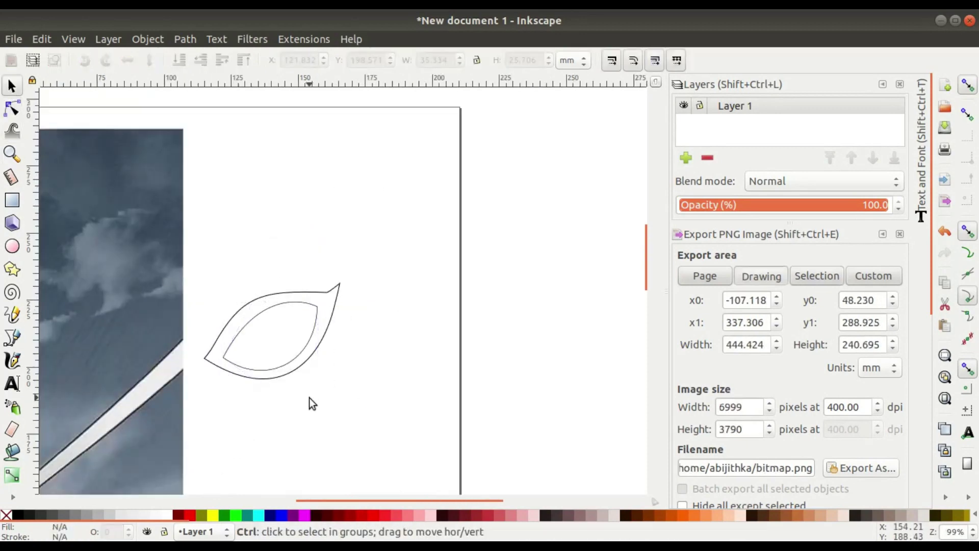
Delete the reshaped two-node inner eye outline
scroll(309, 398, "down", 2)
left_click_drag(287, 396, 357, 326)
scroll(354, 307, "up", 4)
scroll(286, 299, "down", 1)
left_click_drag(273, 321, 320, 351)
scroll(320, 351, "up", 1)
left_click(348, 317)
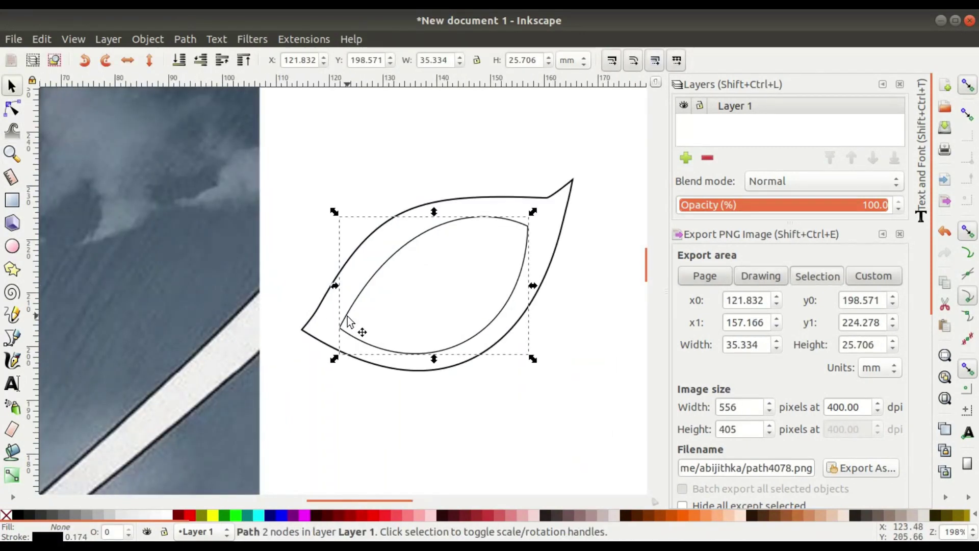
key("Delete")
Duplicate the outer eye outline and scale the copy to about 39.7 by 28.1 mm, placed inside the original
left_click(361, 246)
key("ctrl+d")
left_click_drag(578, 376, 549, 366)
left_click_drag(451, 343, 452, 347)
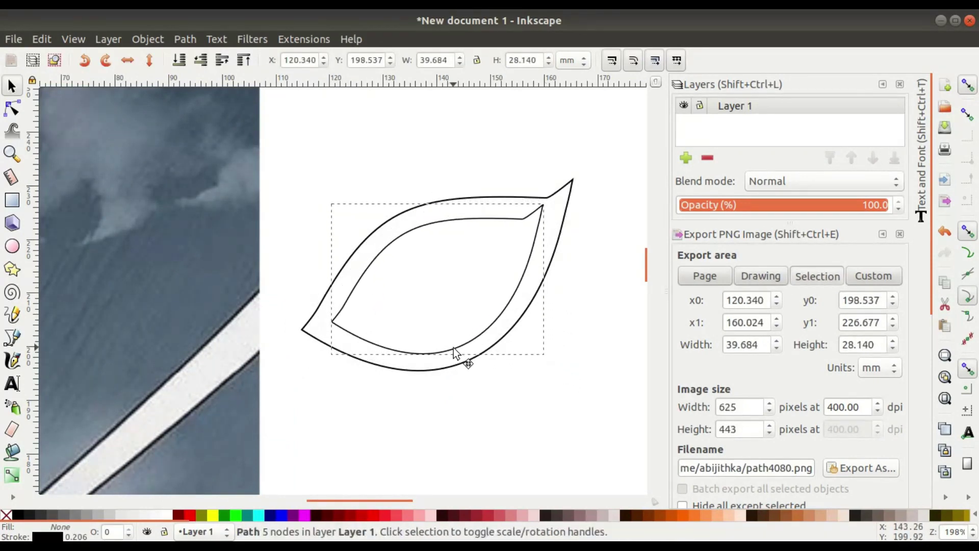
Delete the two nodes on either side of the inner copy's pointed tip
left_click(12, 109)
scroll(539, 245, "up", 2)
left_click(507, 193)
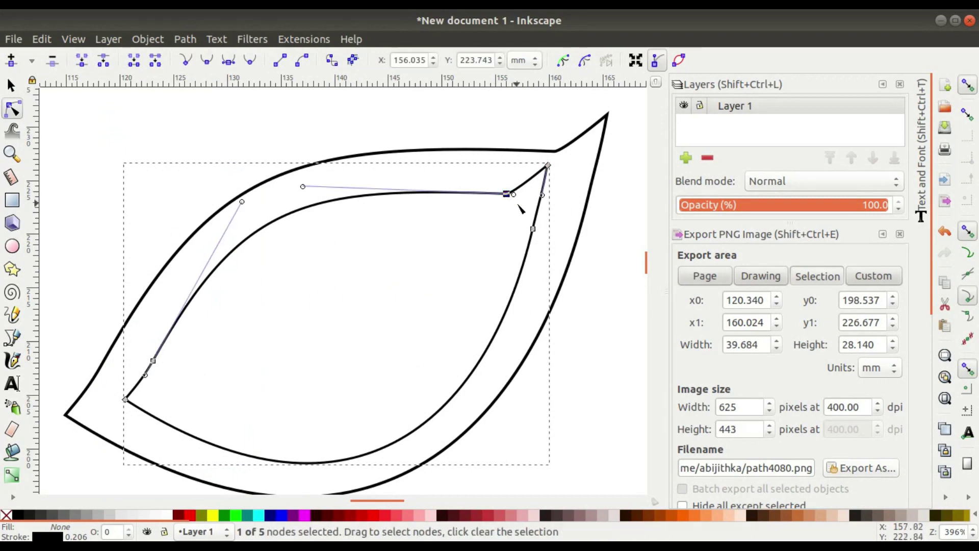
key("Delete")
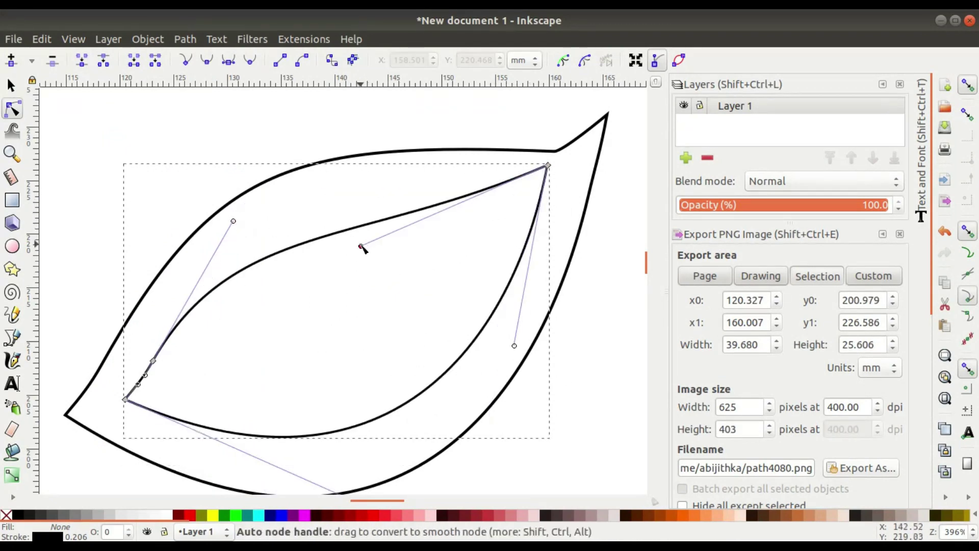
Bow the inner copy's curves outward using the tip's handles and move the shape to about X 120.0, Y 199.3 mm
left_click_drag(361, 248, 323, 161)
left_click_drag(514, 346, 520, 382)
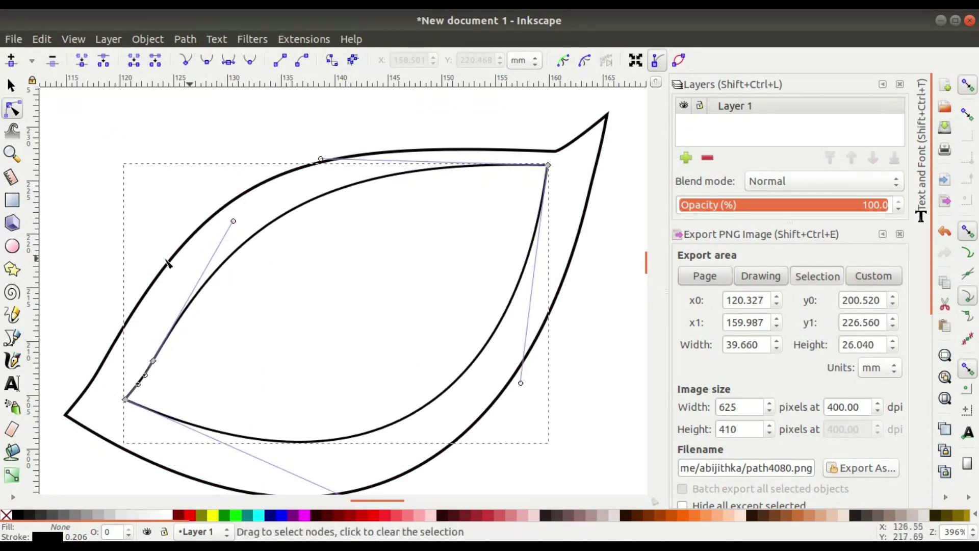
key("s")
left_click_drag(288, 219, 285, 233)
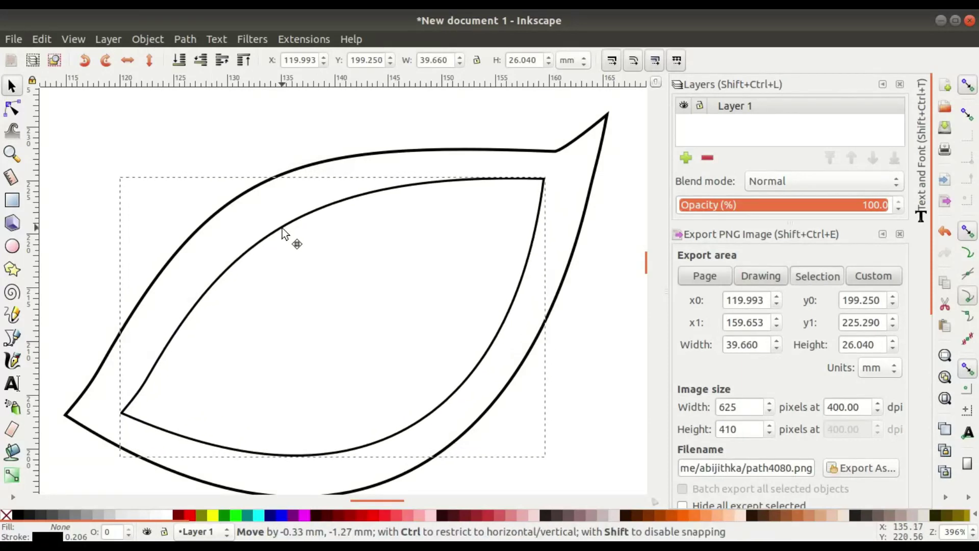
Move the inner outline's upper right corner to about X 160.2, Y 224.1 mm and adjust the handles of its adjoining curves
left_click(13, 109)
left_click_drag(546, 182, 552, 191)
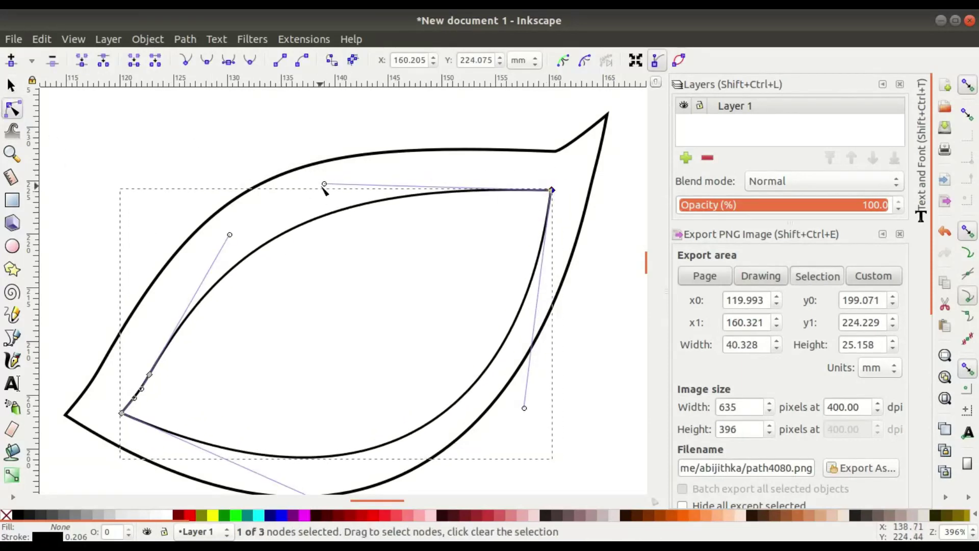
left_click_drag(325, 184, 322, 154)
left_click_drag(229, 235, 220, 234)
left_click_drag(527, 411, 510, 316)
left_click(389, 434)
scroll(366, 376, "down", 4)
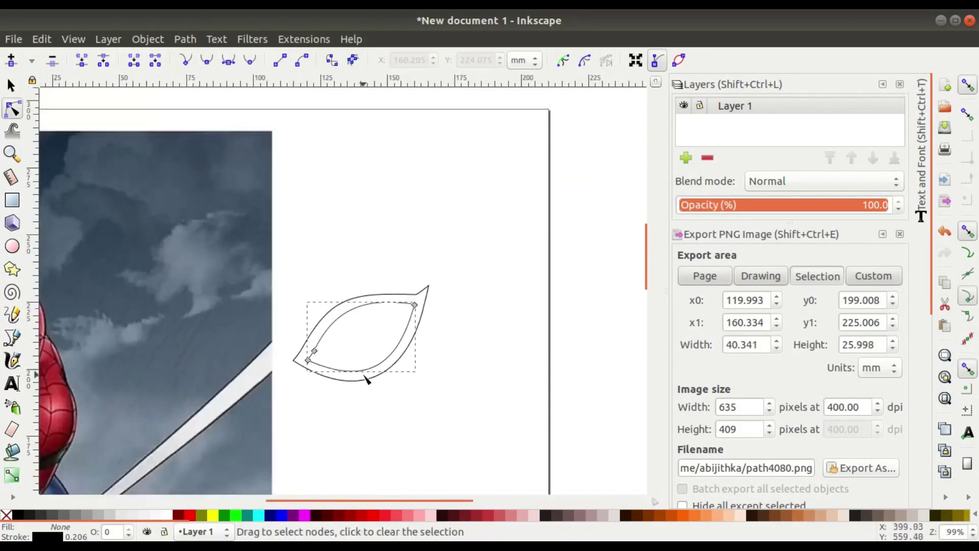
Scale the inner eye outline down to about 36.8 by 23.7 mm within the outer outline
left_click_drag(366, 376, 403, 317)
left_click(12, 86)
scroll(443, 286, "up", 3)
left_click_drag(489, 382, 467, 370)
left_click(466, 369)
scroll(459, 365, "down", 5)
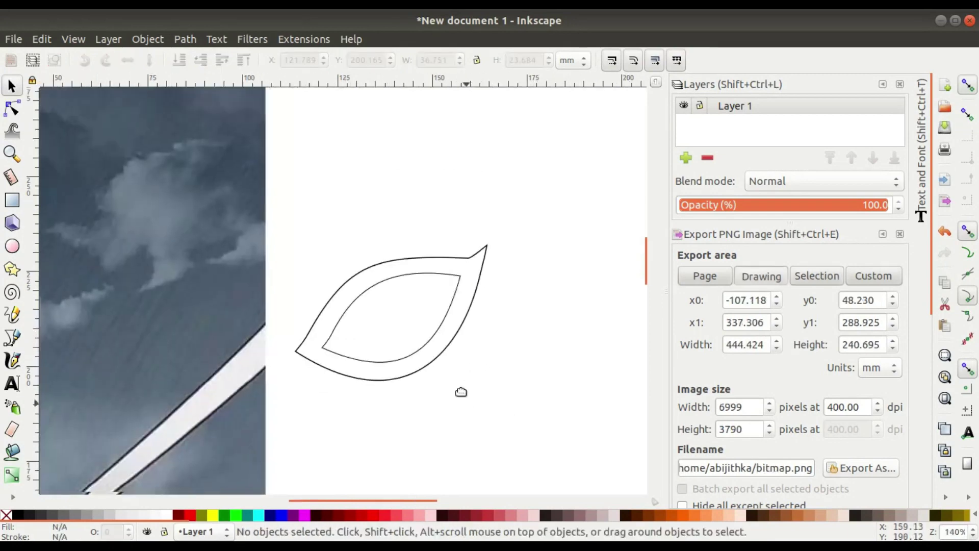
Bend the lower right curve of the inner outline outward, closer to the outer outline
scroll(454, 359, "up", 5)
scroll(332, 380, "down", 3)
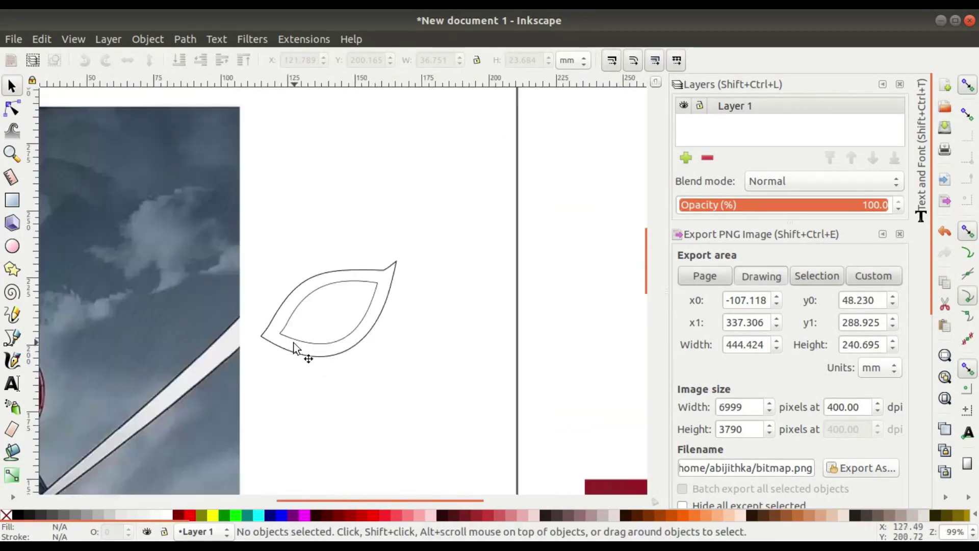
scroll(296, 346, "down", 4)
scroll(218, 355, "up", 6)
scroll(210, 341, "down", 4)
scroll(386, 321, "up", 4)
scroll(386, 322, "up", 1)
key("n")
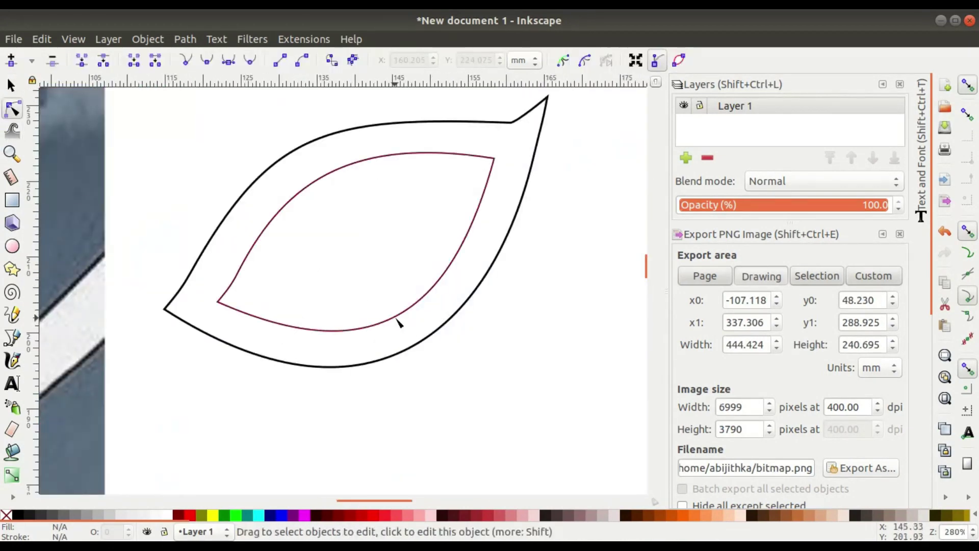
left_click(406, 328)
key("Escape")
Bend the lower curve of the outer outline slightly outward
scroll(415, 332, "down", 4)
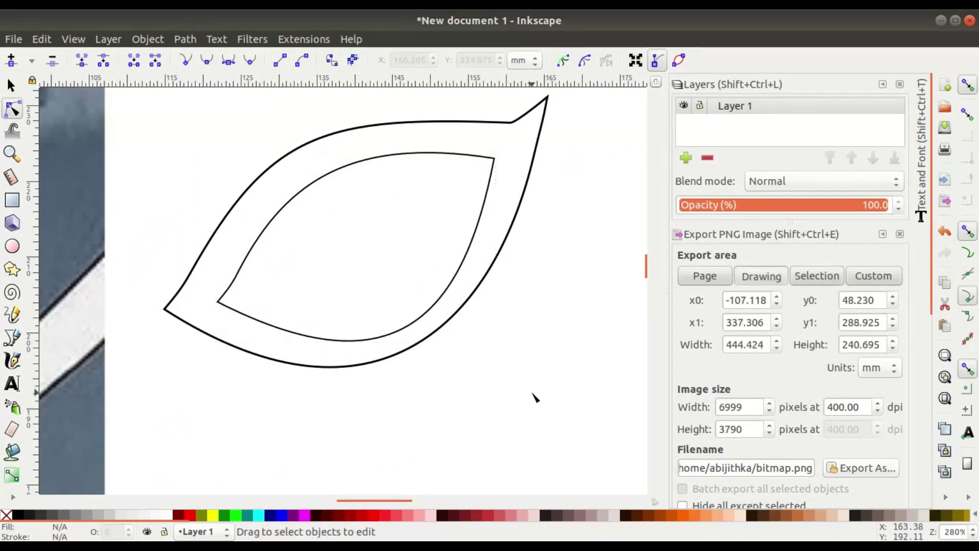
scroll(502, 281, "up", 2)
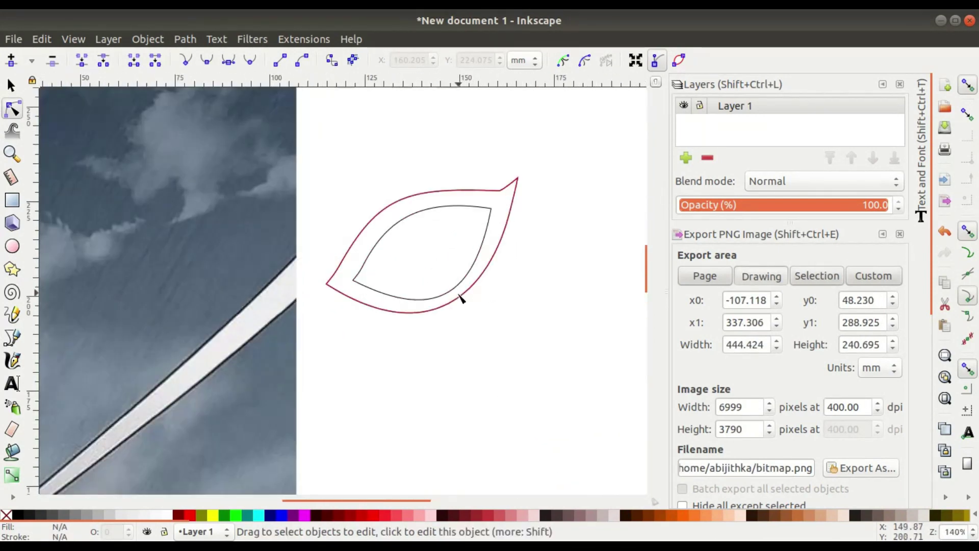
left_click(452, 306)
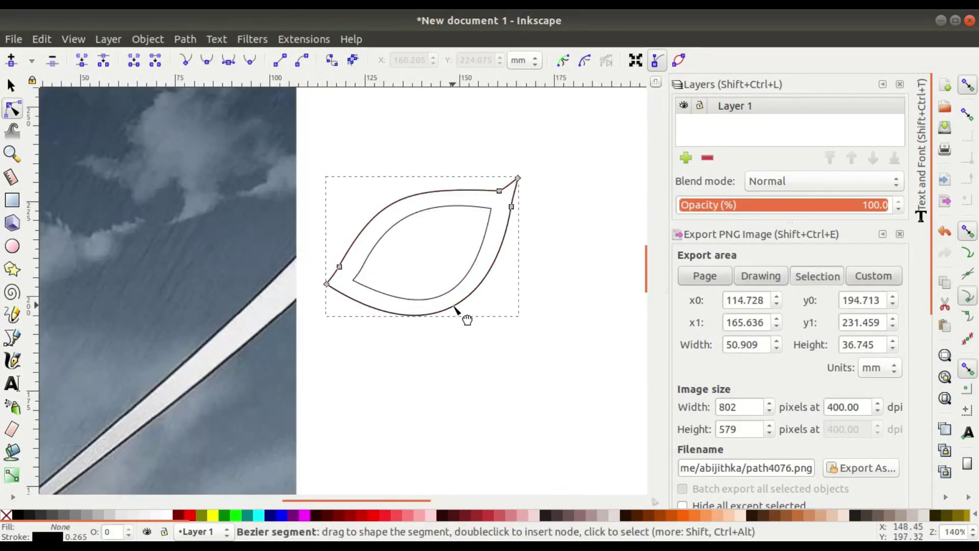
left_click(11, 85)
left_click(407, 360)
scroll(408, 360, "down", 1)
left_click_drag(407, 360, 427, 353)
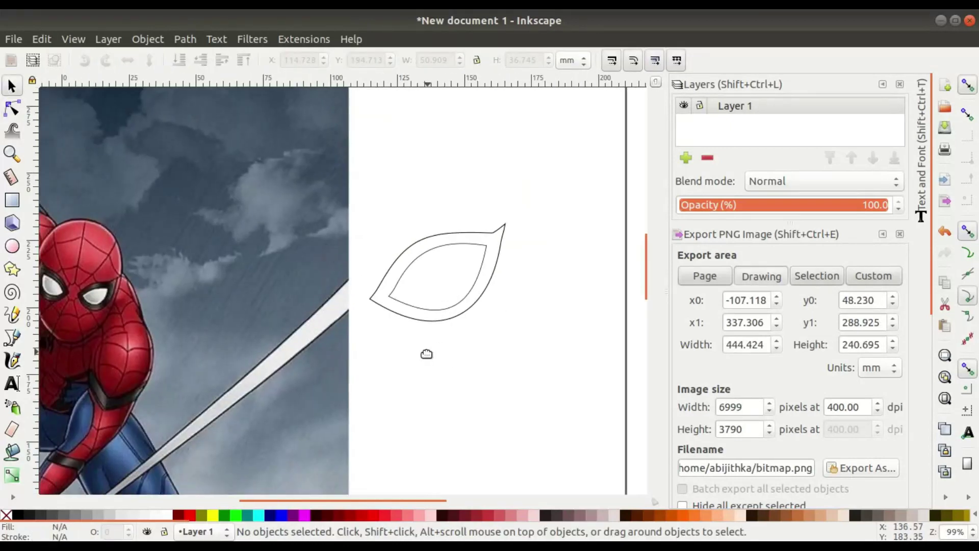
Try to reshape the outer outline's pointed tip by shifting the nodes around it, and undo the changes
scroll(520, 229, "up", 2)
key("n")
left_click(488, 220)
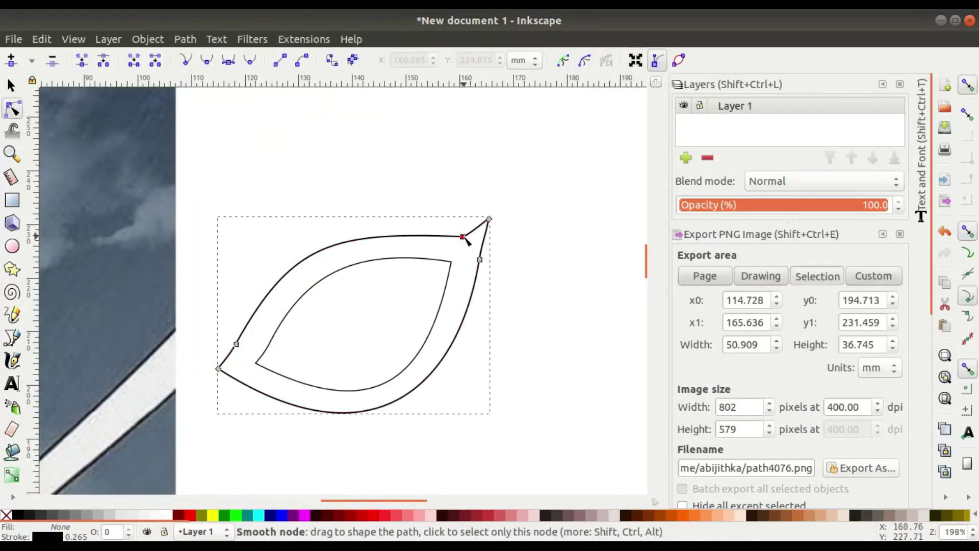
left_click_drag(491, 222, 478, 219)
left_click_drag(479, 259, 475, 262)
key("s")
left_click(406, 163)
key("ctrl+z")
key("ctrl+z")
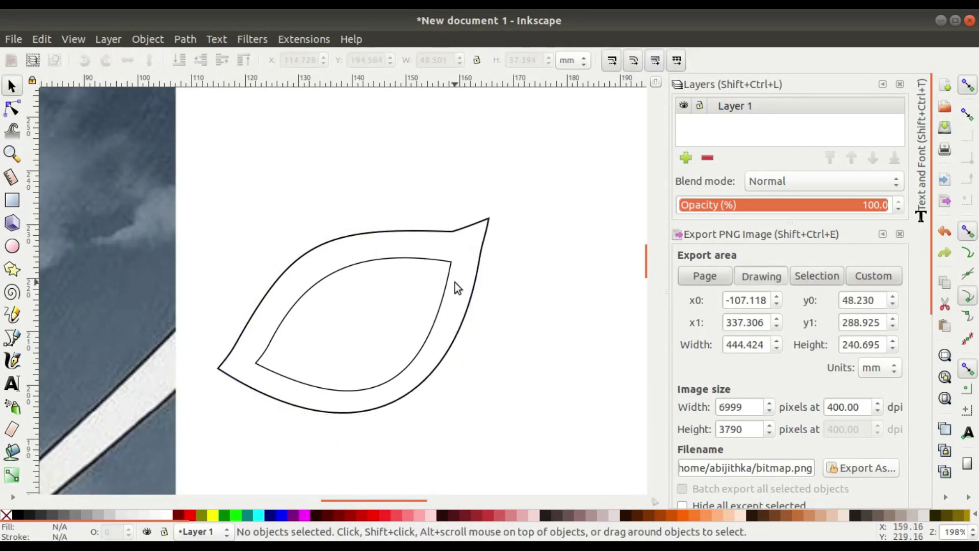
Give the outer eye outline a flat black fill without a stroke and move it up about 24.4 mm
scroll(497, 289, "down", 3, "ctrl")
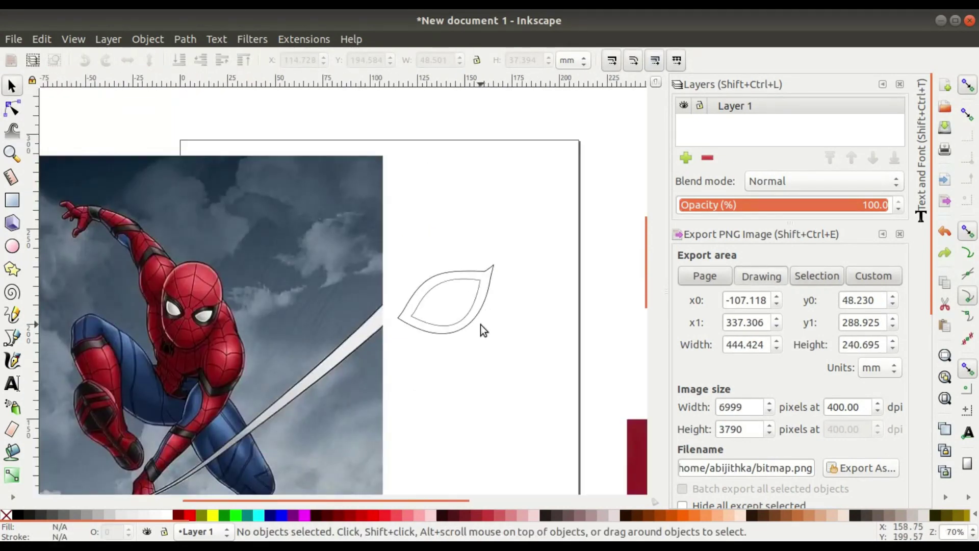
left_click(481, 323)
left_click(936, 233)
left_click(727, 243)
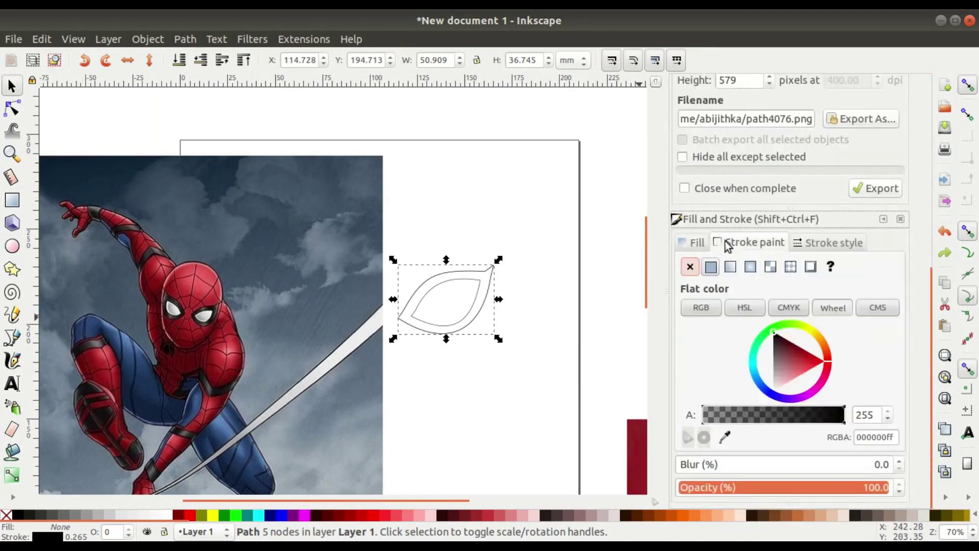
left_click(690, 266)
left_click(695, 243)
left_click(716, 260)
scroll(415, 298, "up", 2, "ctrl")
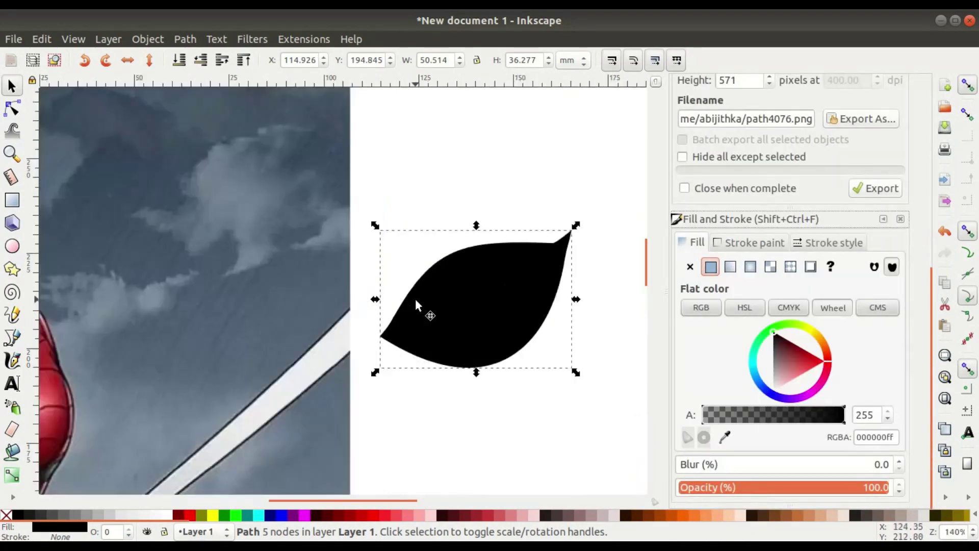
key("Escape")
left_click_drag(483, 317, 483, 233)
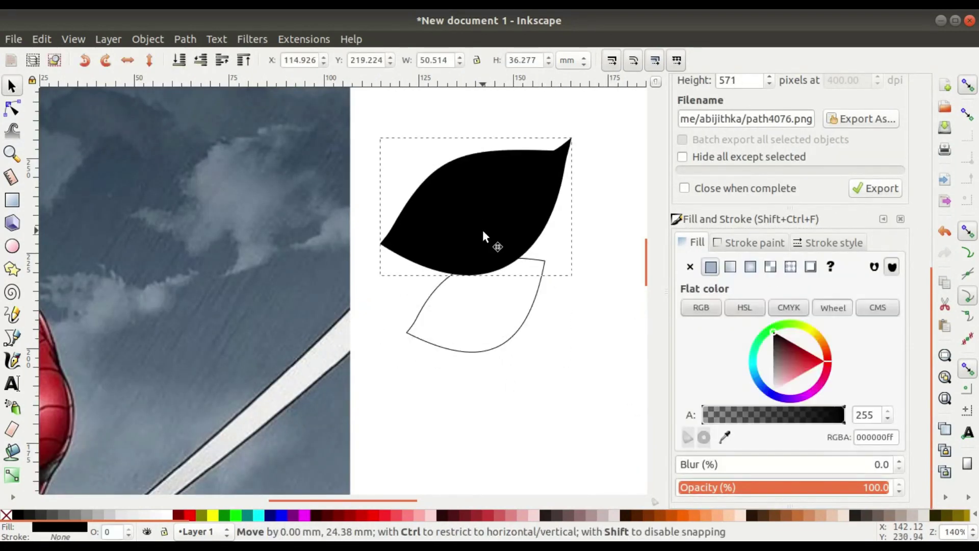
Give the inner eye outline a white fill without a stroke and move it up about 24.2 mm into the black shape
left_click(543, 336)
left_click(733, 245)
left_click(690, 267)
left_click(695, 243)
left_click(711, 266)
left_click(773, 389)
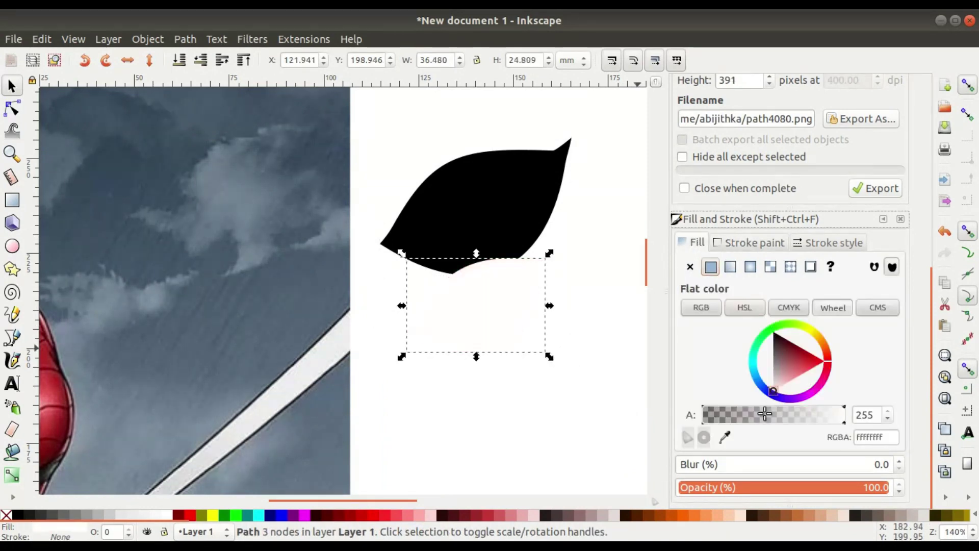
left_click(163, 515)
left_click_drag(485, 306, 485, 240)
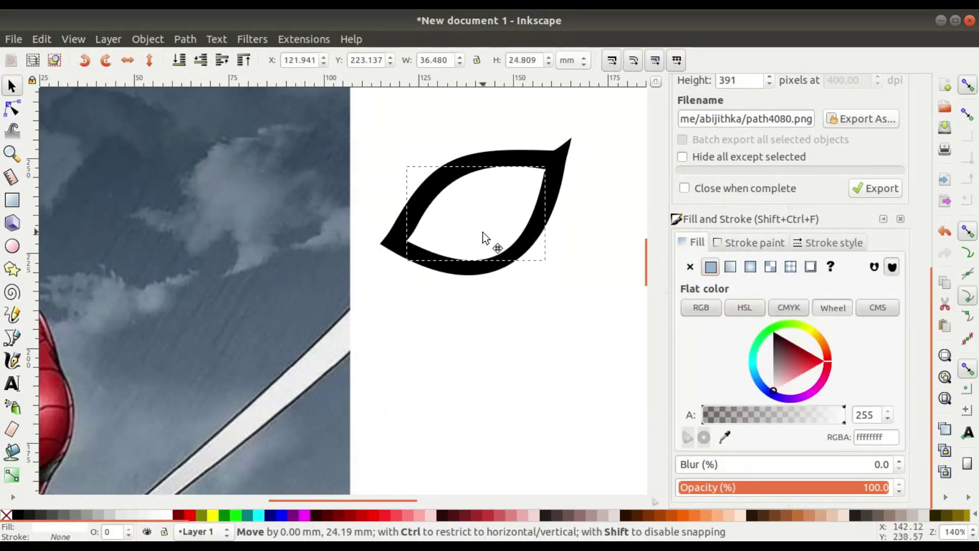
key("Escape")
Duplicate both eye shapes, flip the copy horizontally and place it beside the original as the mask's left eye
scroll(470, 305, "down", 3, "ctrl")
left_click_drag(341, 367, 154, 345)
left_click_drag(399, 244, 492, 344)
key("ctrl+d")
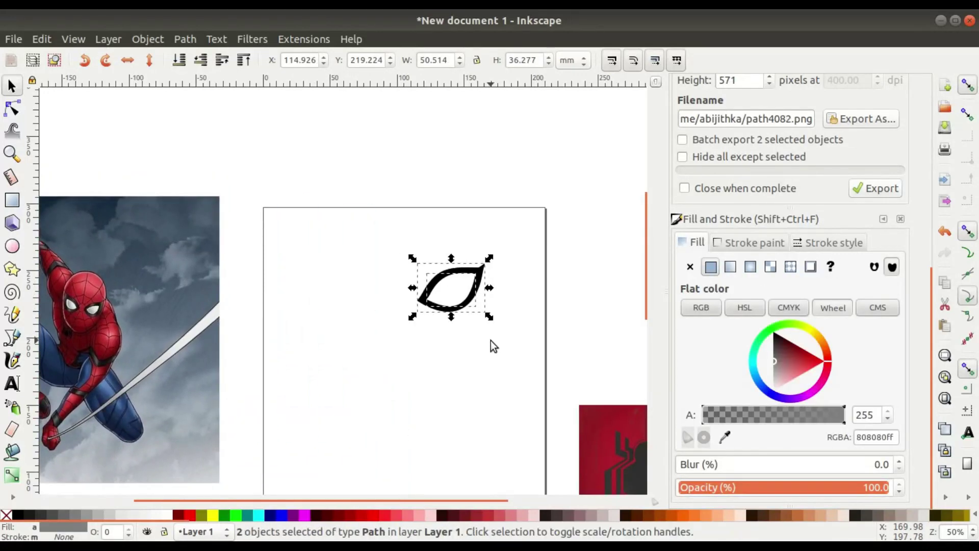
left_click_drag(480, 305, 386, 284)
scroll(399, 286, "up", 2, "ctrl")
left_click_drag(333, 316, 353, 317)
left_click(437, 368)
scroll(437, 369, "down", 3, "ctrl")
left_click_drag(444, 385, 388, 274)
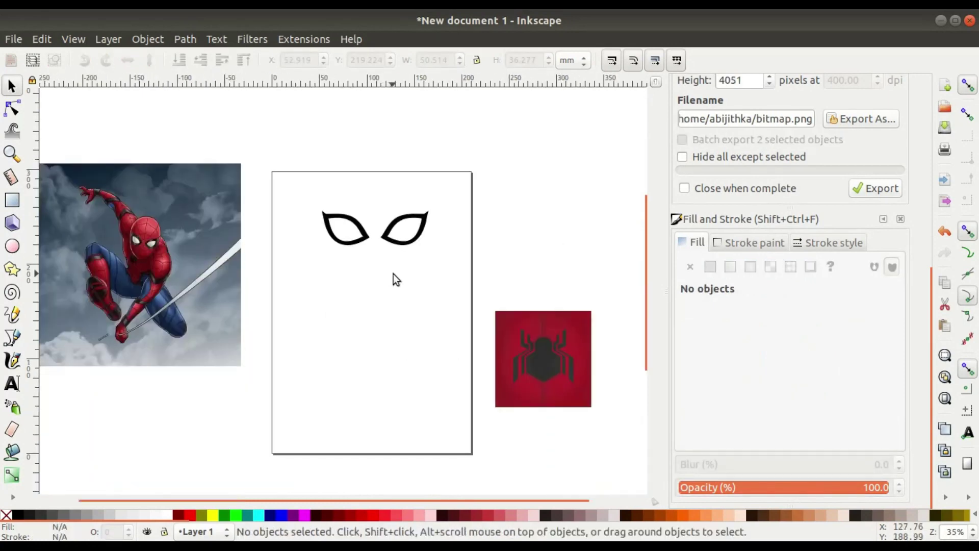
Slightly bend the lower left and upper curves of the left eye's white inner shape
scroll(354, 249, "up", 5, "ctrl")
left_click(242, 217)
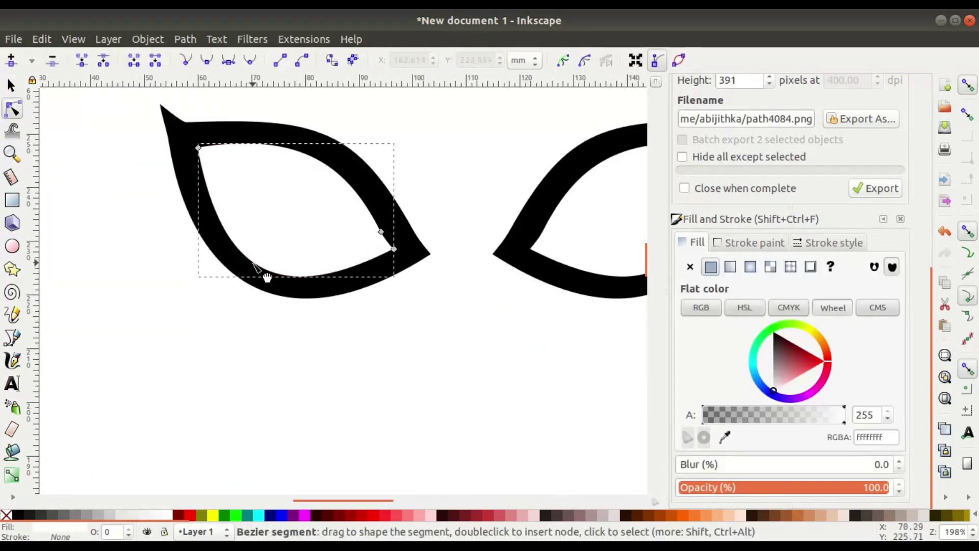
left_click_drag(254, 264, 256, 260)
left_click_drag(315, 156, 318, 151)
Slightly bend the curves of the right eye's white inner shape, making it about 25.7 mm tall
scroll(339, 248, "down", 2)
left_click_drag(485, 206, 286, 230)
scroll(316, 245, "up", 2)
left_click(283, 235)
left_click_drag(376, 313, 380, 317)
left_click(11, 91)
left_click(139, 160)
scroll(145, 179, "down", 2)
left_click_drag(161, 232, 271, 256)
scroll(286, 262, "down", 1)
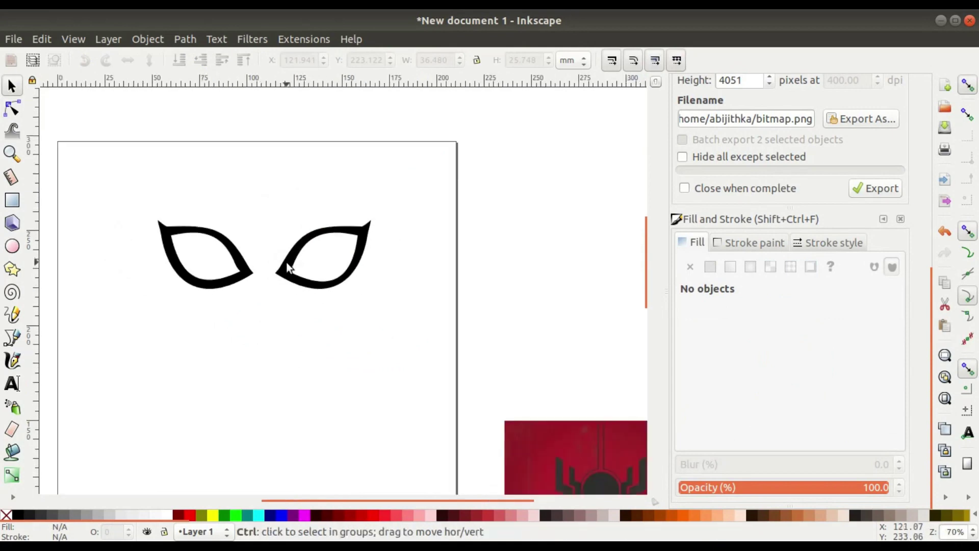
Move the red spider emblem image left so that it overlaps the page's right edge
scroll(284, 276, "down", 3)
scroll(280, 332, "up", 1)
left_click_drag(442, 365, 423, 320)
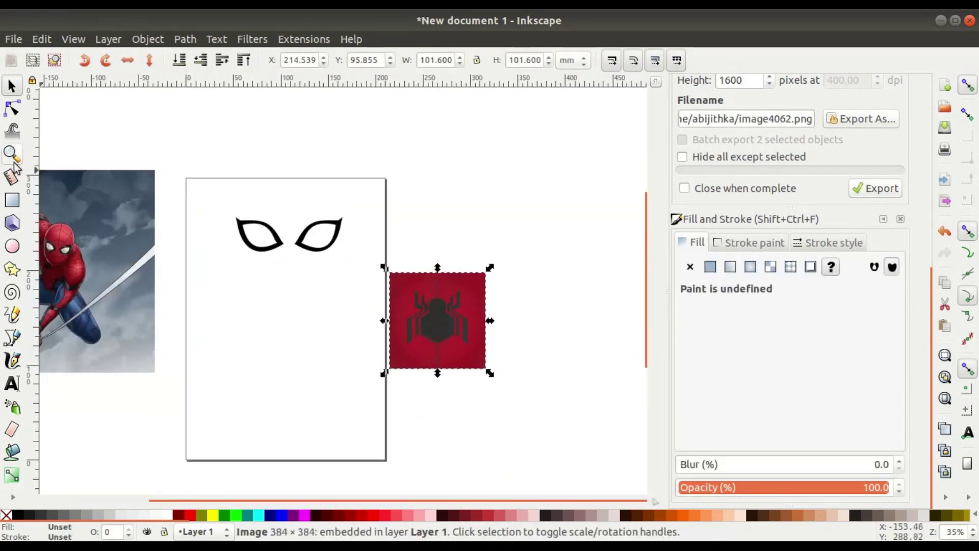
left_click(12, 338)
scroll(291, 361, "up", 3)
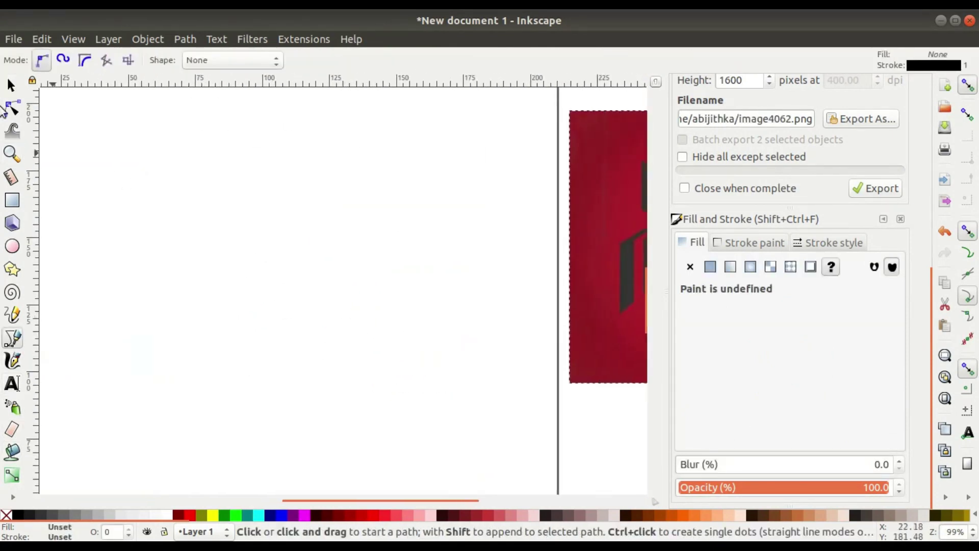
left_click(11, 87)
left_click_drag(580, 225, 441, 256)
Draw a closed seven-sided spider body outline about 47 mm tall with straight Bezier segments, flat on top and pointed at the bottom
left_click(12, 338)
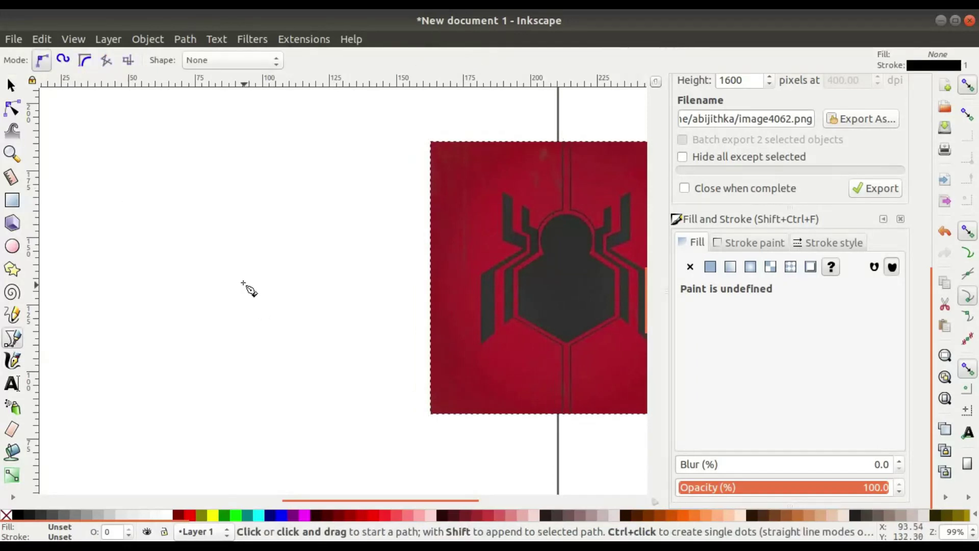
left_click(175, 251)
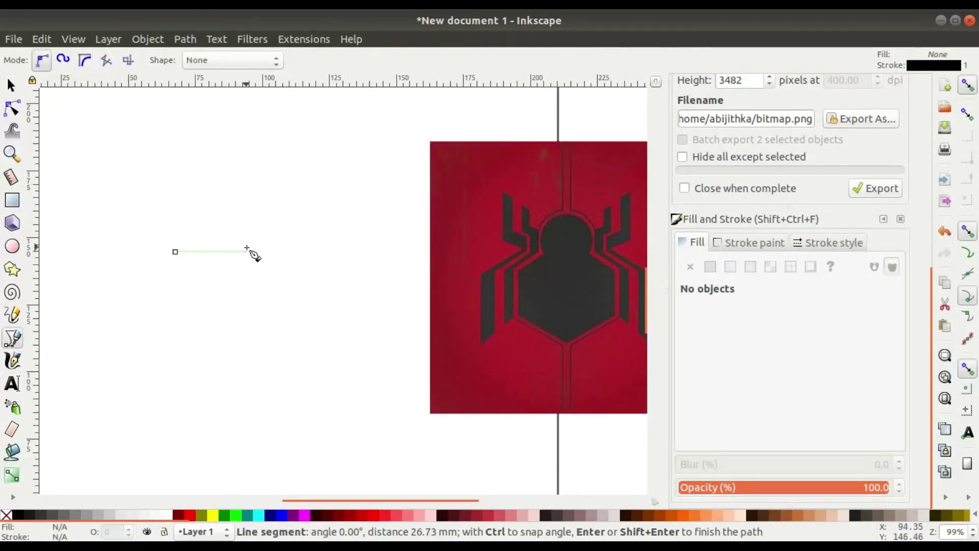
left_click(269, 290)
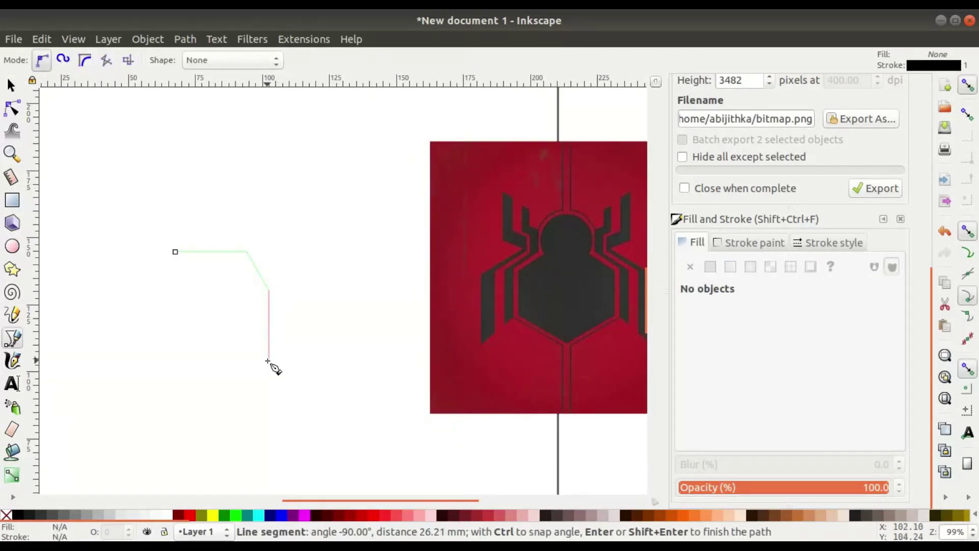
left_click(268, 361)
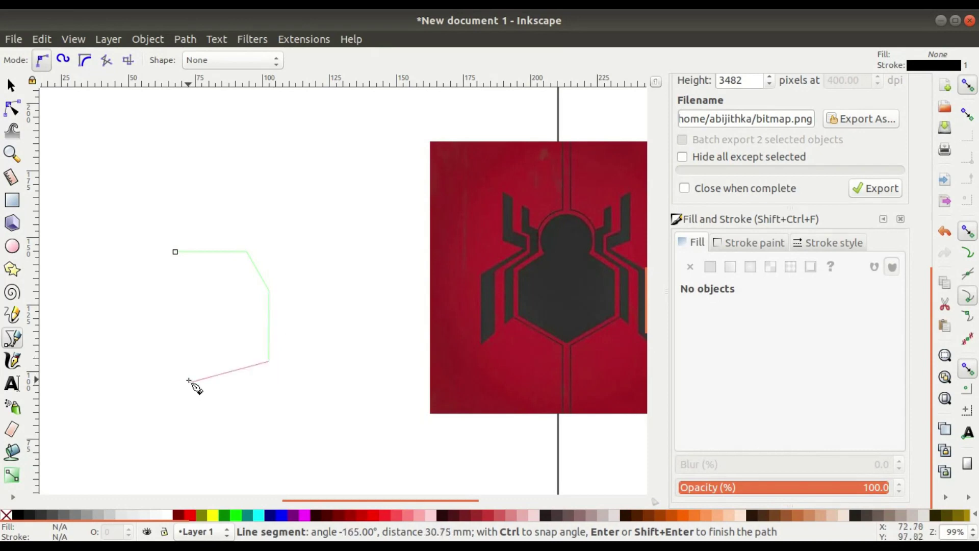
left_click(208, 377)
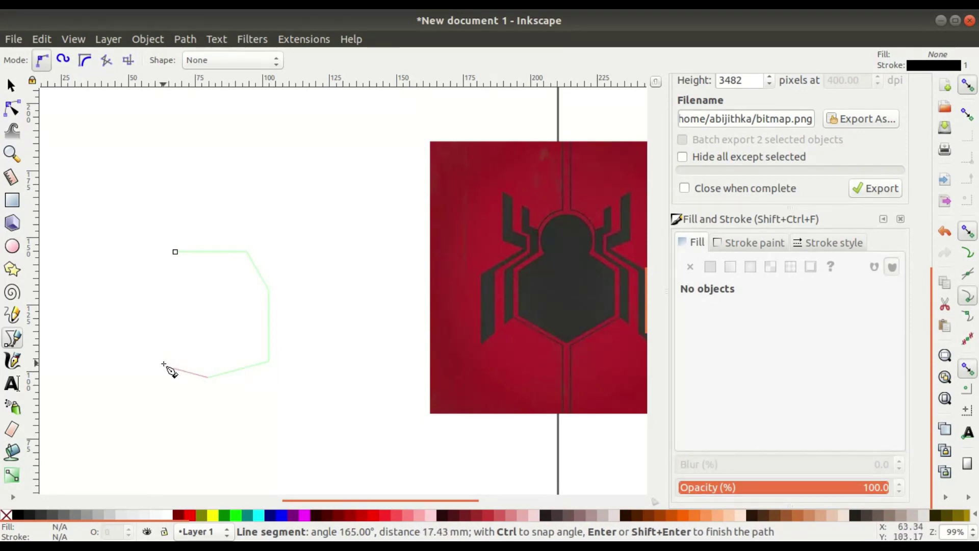
left_click(157, 362)
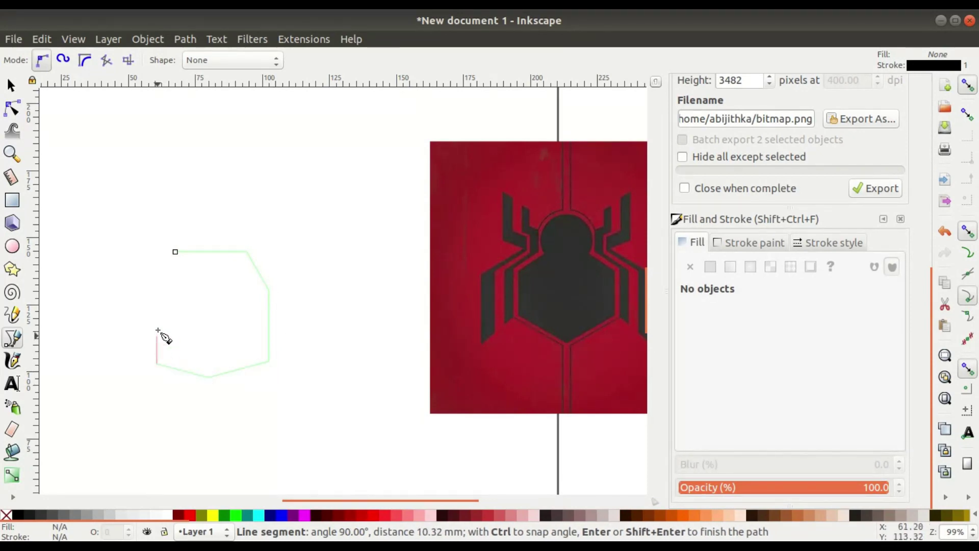
left_click(175, 252)
Move the body outline's two left side nodes outward, widening the shape to about 44.7 mm
key("n")
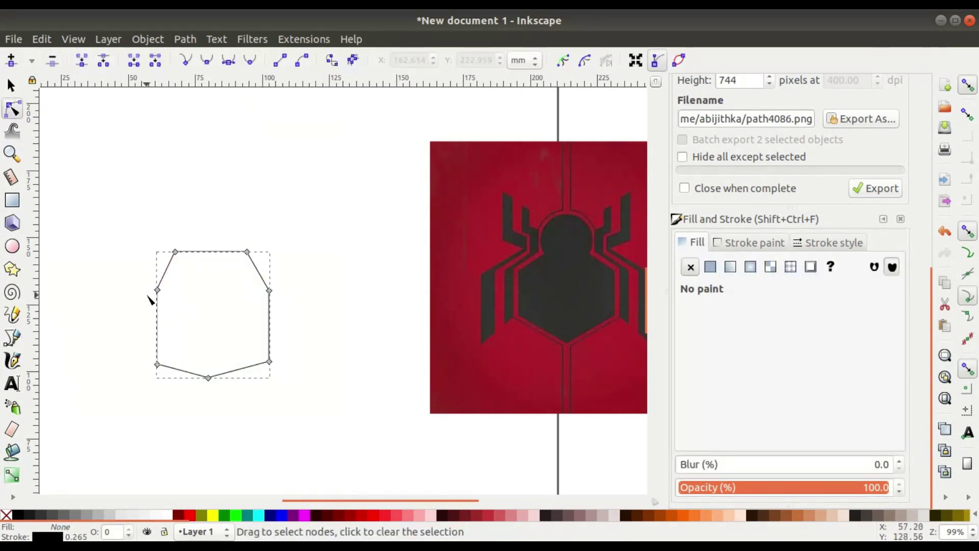
left_click_drag(158, 290, 150, 290)
left_click_drag(158, 365, 149, 363)
left_click(345, 366)
left_click(11, 86)
left_click(153, 181)
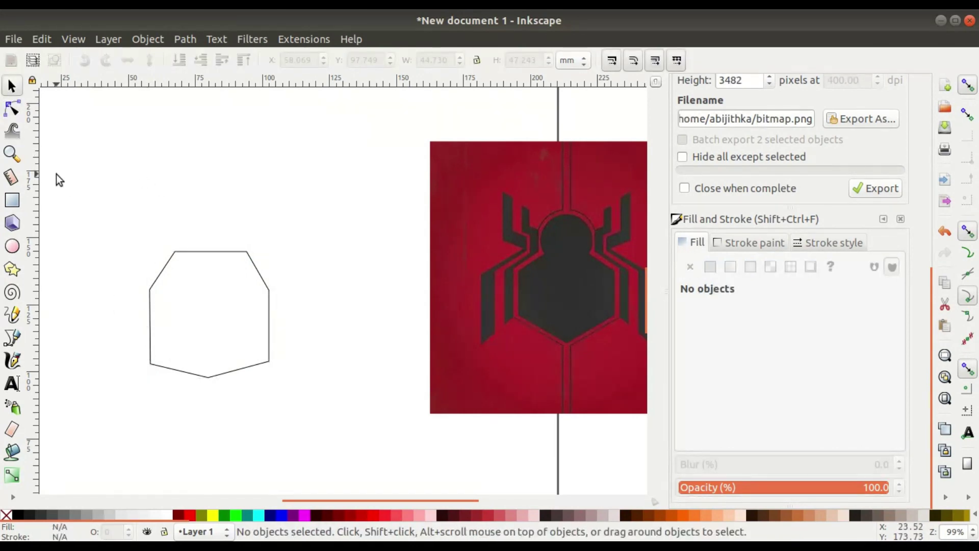
Pull the body outline's bottom tip down to about 52.1 mm overall height and adjust the upper right side node slightly
key("n")
left_click(196, 375)
left_click_drag(212, 380, 216, 380)
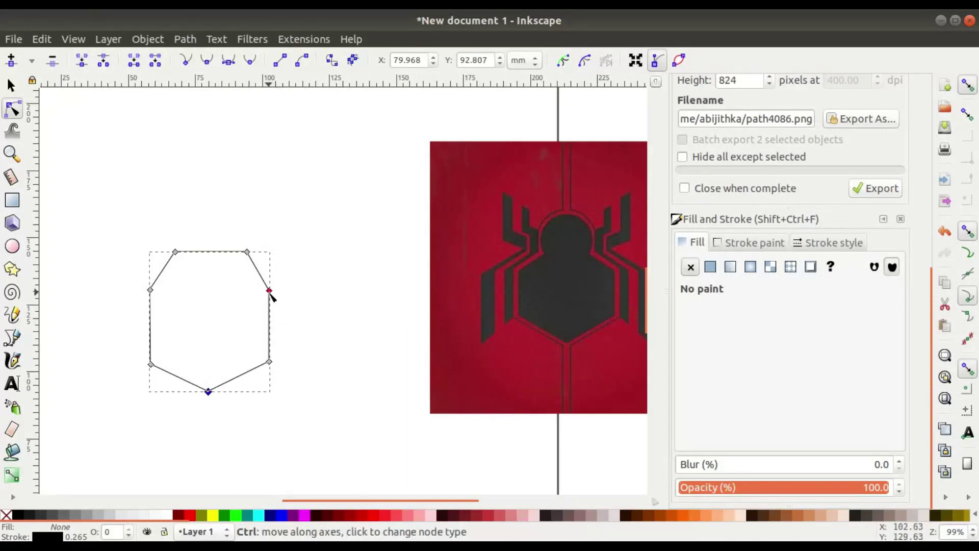
left_click_drag(271, 289, 271, 291)
key("s")
left_click(196, 160)
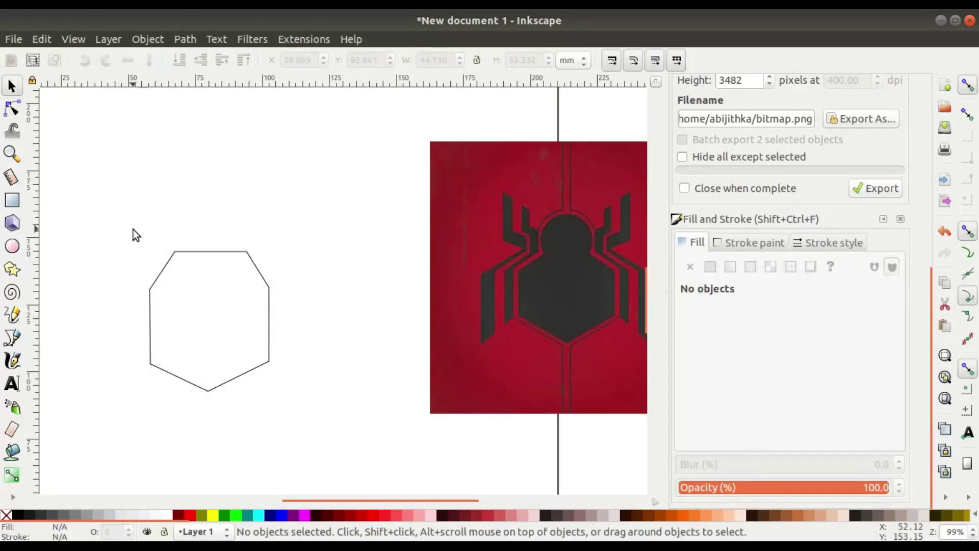
Bring the body outline's two top nodes closer together and bend the top edge upward into an arch
left_click(12, 109)
left_click(204, 252)
left_click_drag(175, 251, 187, 251)
left_click_drag(247, 251, 211, 213)
left_click(215, 252)
Move the two base nodes of the head arch downward and apart to widen the head
scroll(200, 244, "up", 3)
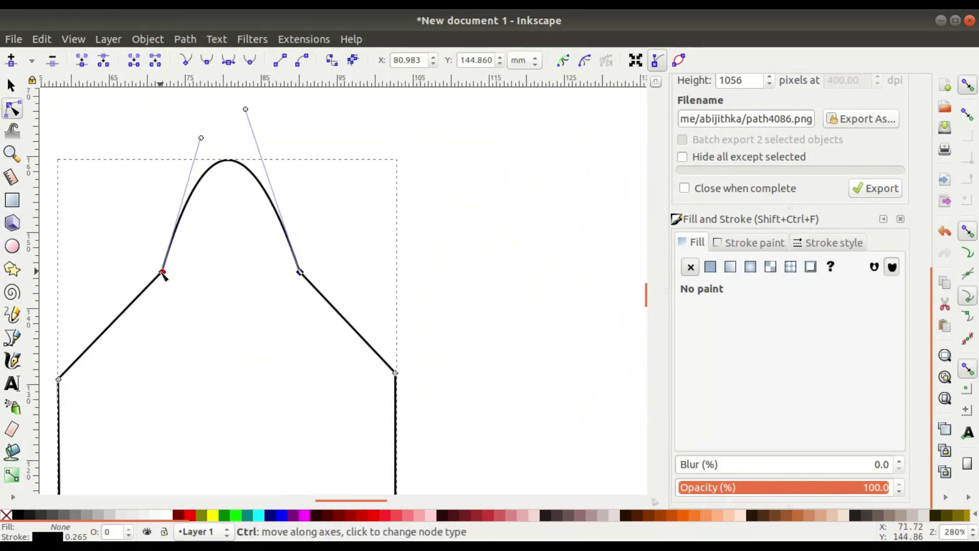
left_click(218, 284)
left_click_drag(163, 274, 146, 291)
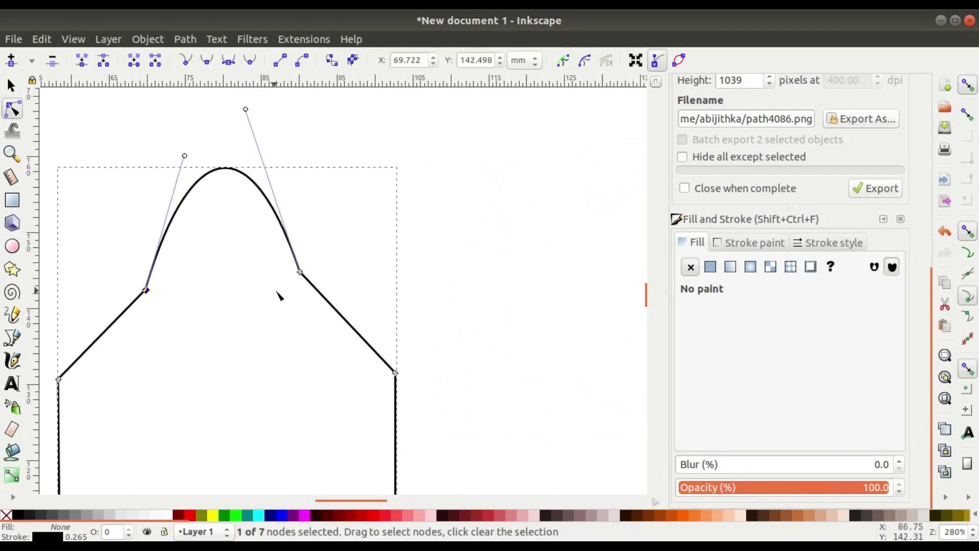
left_click_drag(300, 272, 321, 291)
Insert a node just above each neck corner and swing the arch's handles outward to round the head
left_click(147, 289)
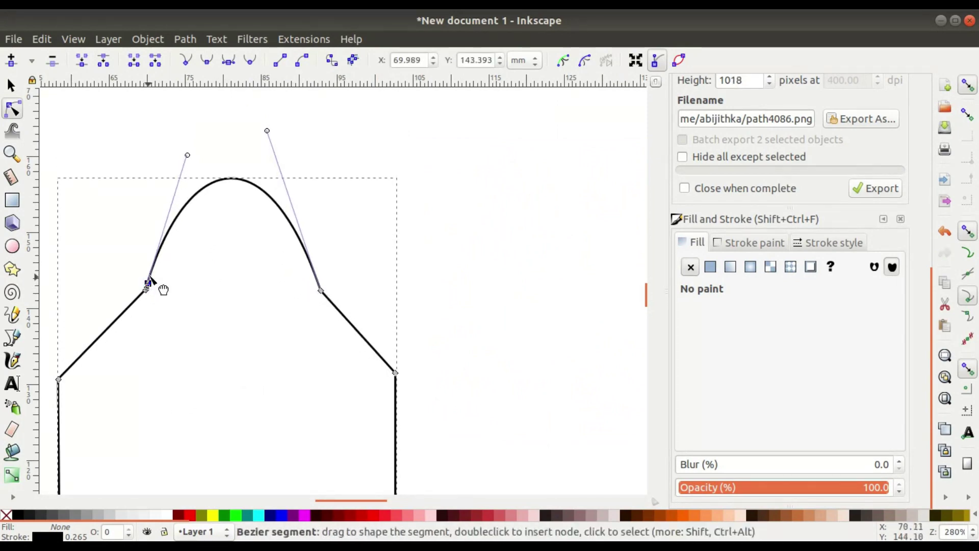
left_click_drag(187, 156, 114, 145)
left_click_drag(266, 131, 344, 118)
scroll(323, 269, "up", 3)
left_click(312, 305)
left_click(297, 315)
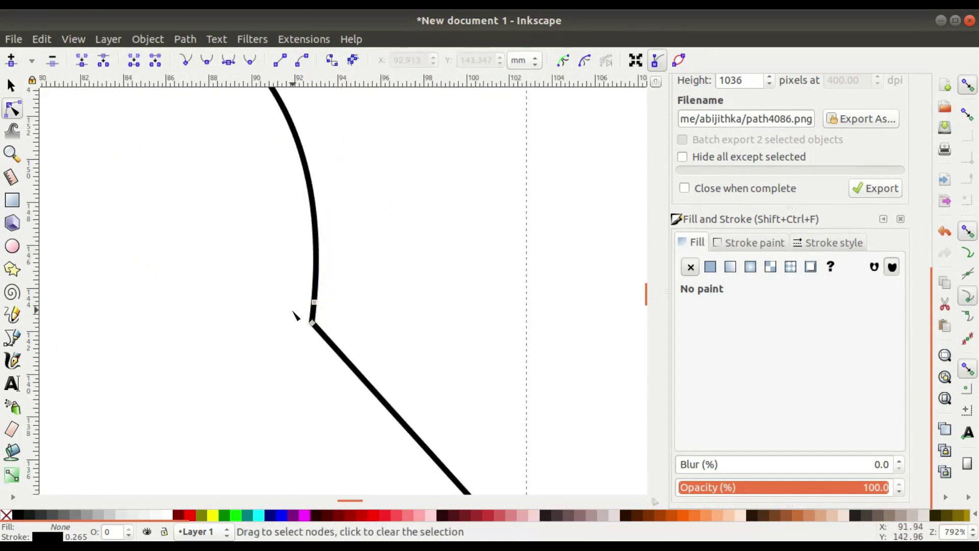
Shift the corner node on the right side of the neck slightly inward to form a small notch
scroll(303, 314, "down", 3)
left_click(11, 86)
left_click(378, 269)
scroll(357, 281, "up", 3)
key("n")
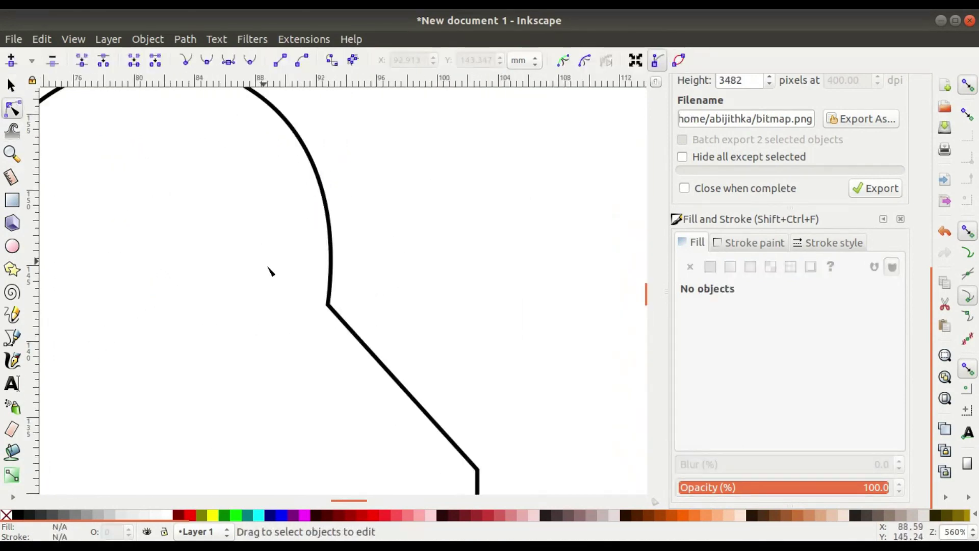
left_click(331, 283)
mouse_move(329, 305)
left_mouse_down()
mouse_move(320, 301)
mouse_move(329, 296)
left_mouse_up()
scroll(324, 303, "up", 4)
key("ctrl+z")
scroll(332, 309, "down", 6)
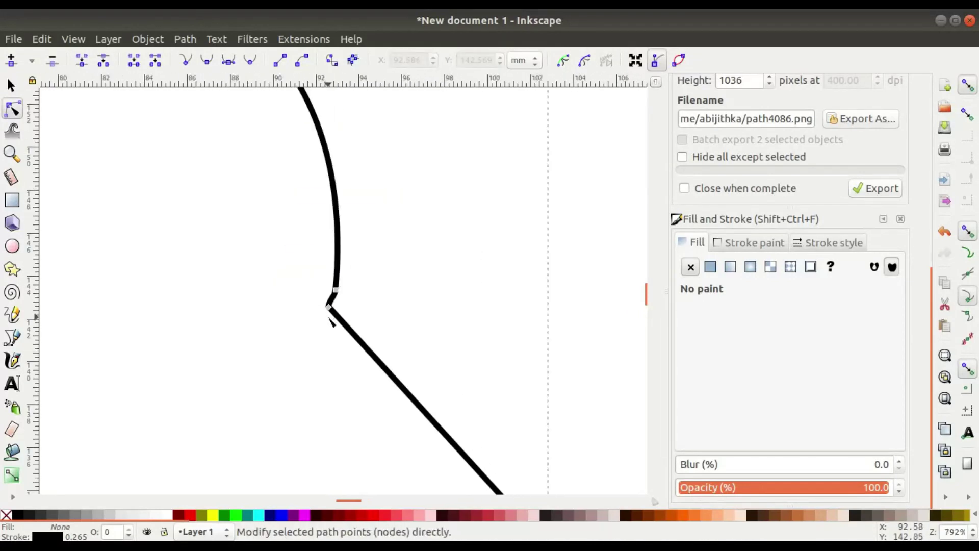
key("s")
left_click(406, 180)
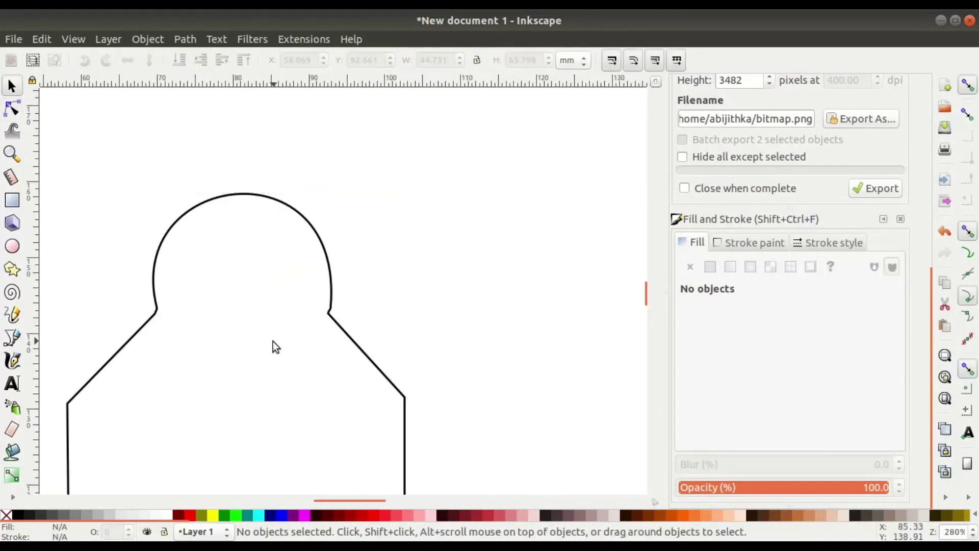
Try to straighten the short segment on the right side of the neck, and undo the change
left_click(15, 108)
scroll(349, 308, "up", 5)
left_click(241, 317)
left_click(245, 305)
left_click(231, 337, "shift")
left_click(281, 61)
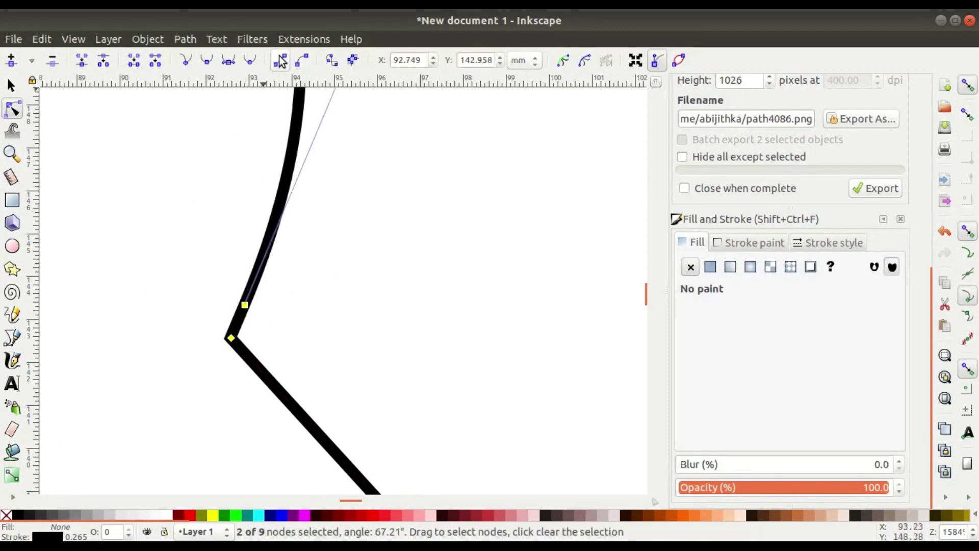
key("ctrl+z")
scroll(225, 358, "up", 2)
left_click_drag(262, 278, 638, 339)
key("ctrl+z")
Examine the nodes and the short segment at the left side of the neck
scroll(251, 291, "down", 3)
left_click_drag(94, 292, 437, 312)
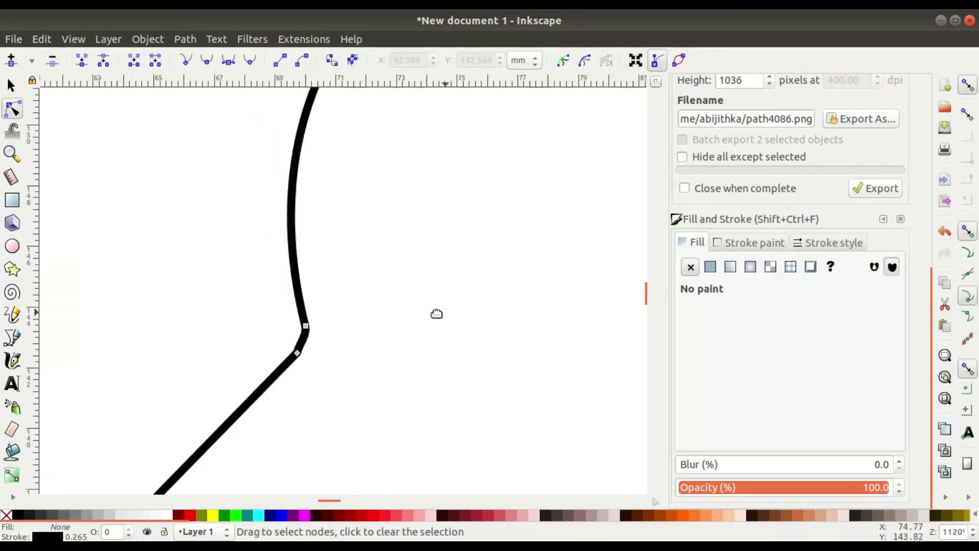
scroll(297, 335, "up", 5)
left_click(288, 451)
scroll(351, 398, "down", 8)
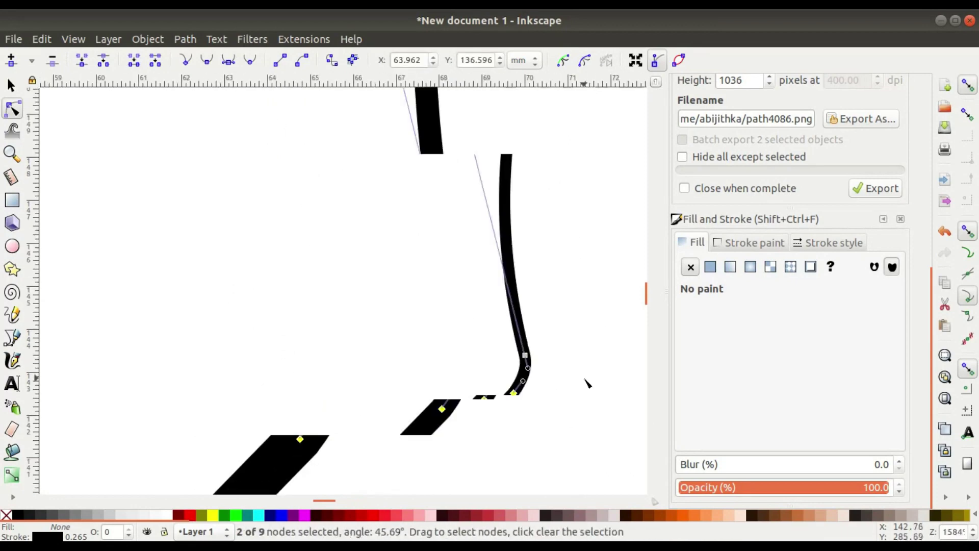
left_click(11, 85)
left_click(350, 262)
scroll(367, 281, "down", 2)
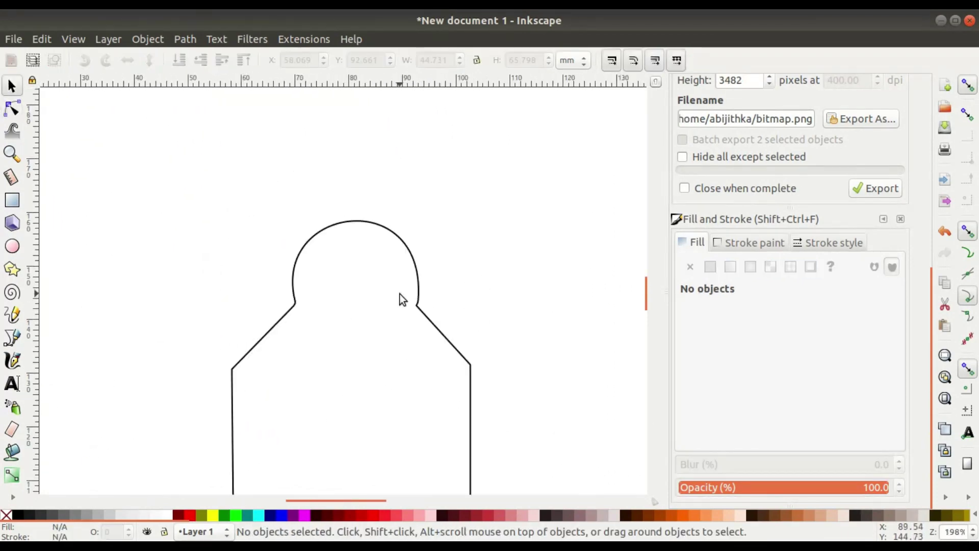
Select the four neck nodes and nudge them slightly left to centre the head over the body
left_click(11, 109)
left_click(420, 309)
left_click_drag(474, 287, 249, 313)
key("Left")
key("Left")
key("Right")
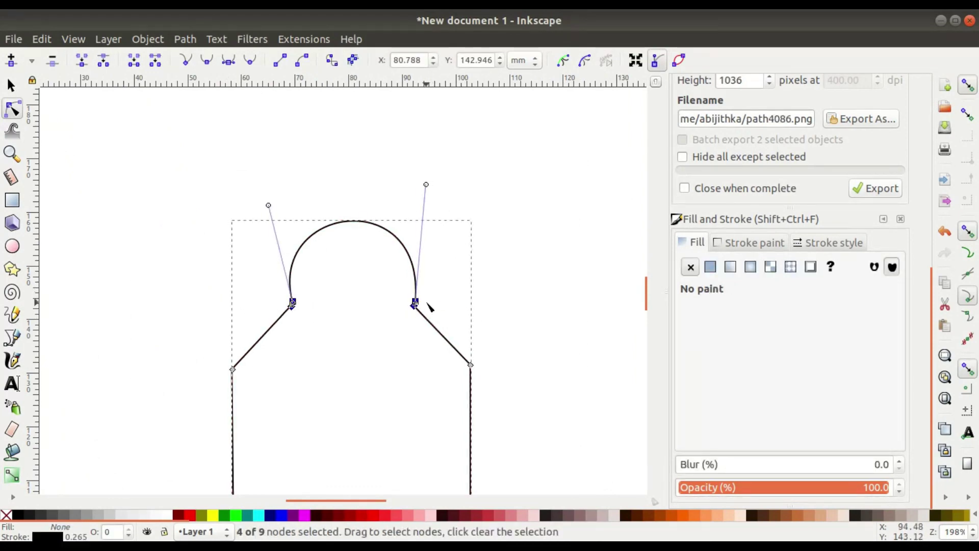
left_click(12, 85)
left_click(145, 135)
scroll(353, 303, "down", 2)
scroll(357, 353, "down", 1)
left_click_drag(426, 258, 364, 266)
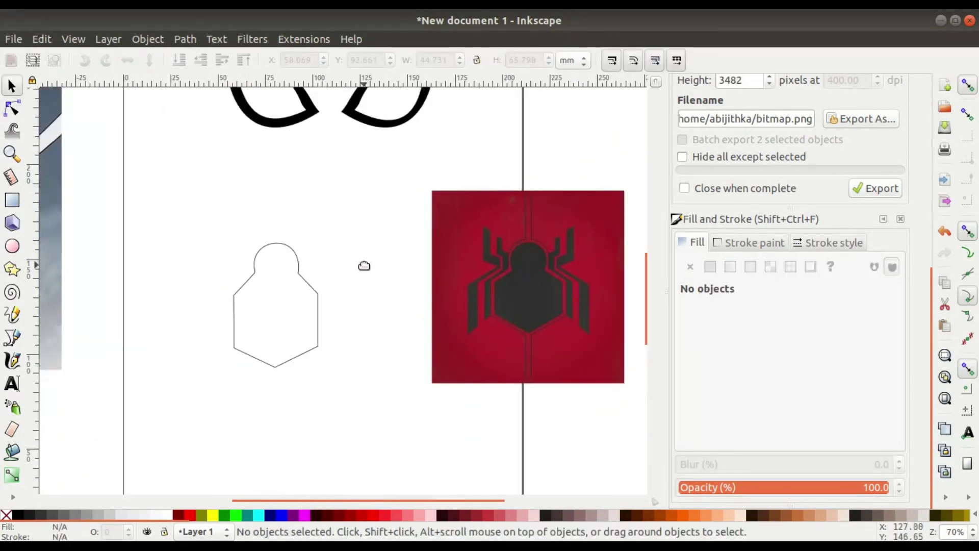
Select the four neck nodes of the body outline and nudge them downward so the shoulders slope less steeply
left_click(12, 108)
scroll(272, 305, "up", 2)
scroll(241, 238, "up", 4)
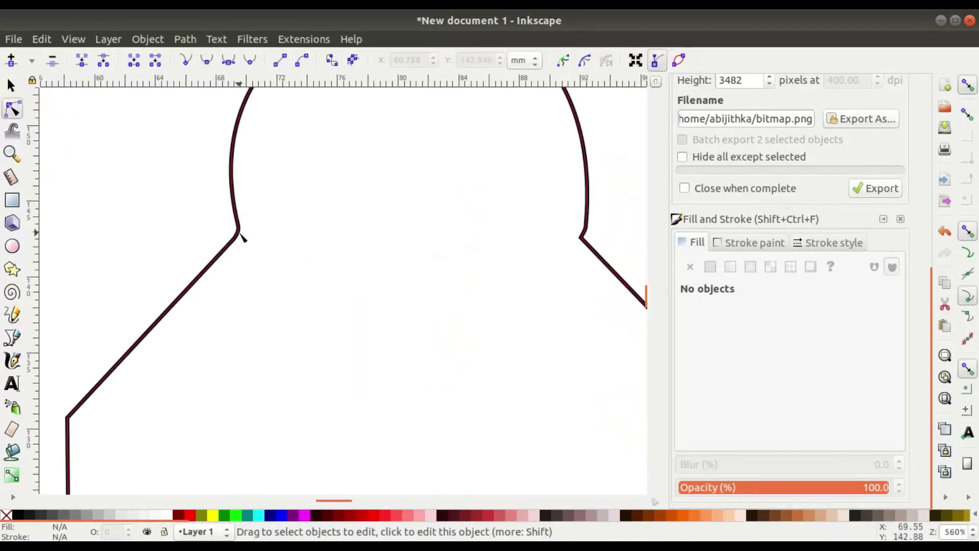
scroll(377, 226, "down", 3)
left_click_drag(475, 201, 321, 242)
left_click(219, 191)
left_click_drag(133, 158, 376, 320)
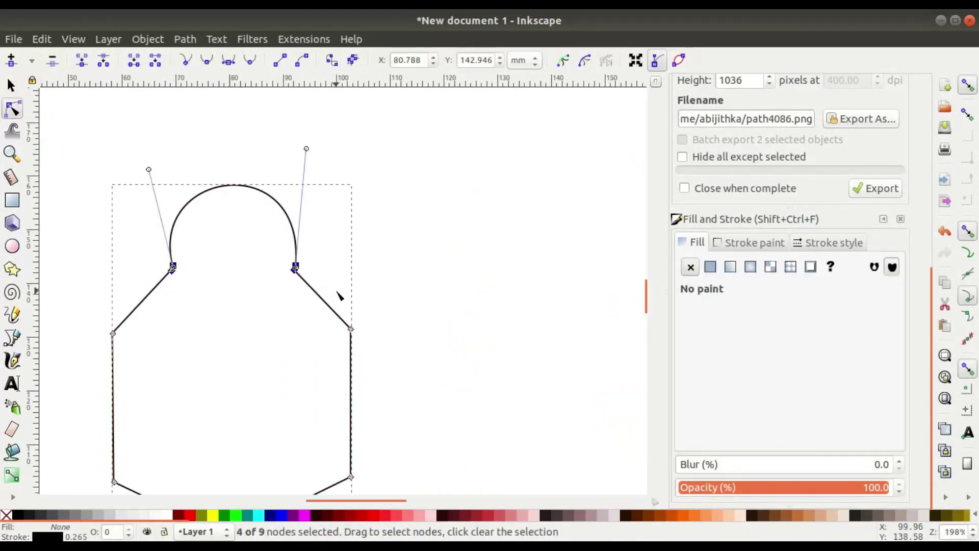
key("Down")
key("Down")
key("Down")
key("Down")
key("Down")
key("Down")
Raise the two lower side corners and the bottom tip of the body outline to shorten the body
scroll(445, 302, "down", 2)
left_click_drag(445, 303, 301, 229)
left_click_drag(276, 319, 275, 319)
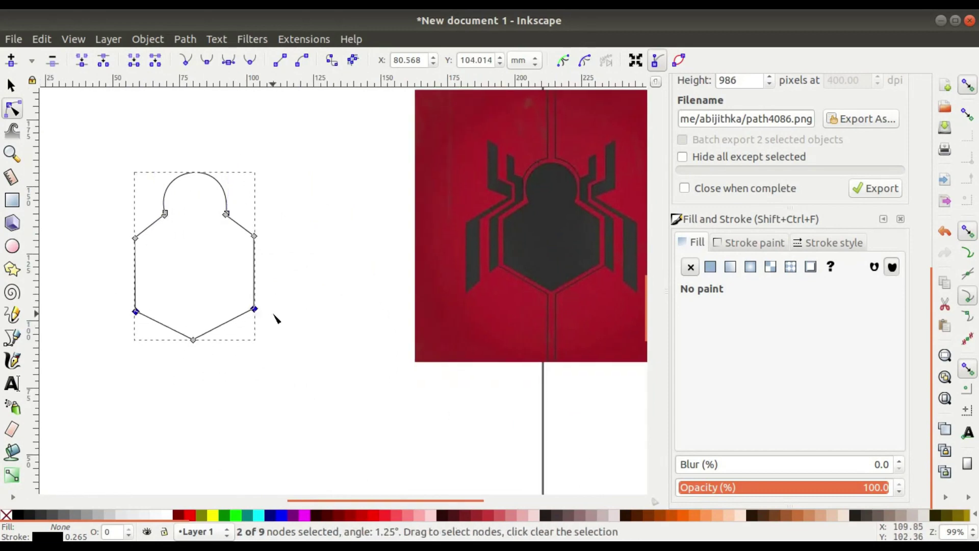
key("Up")
left_click(194, 340)
key("Up")
key("Up")
key("Up")
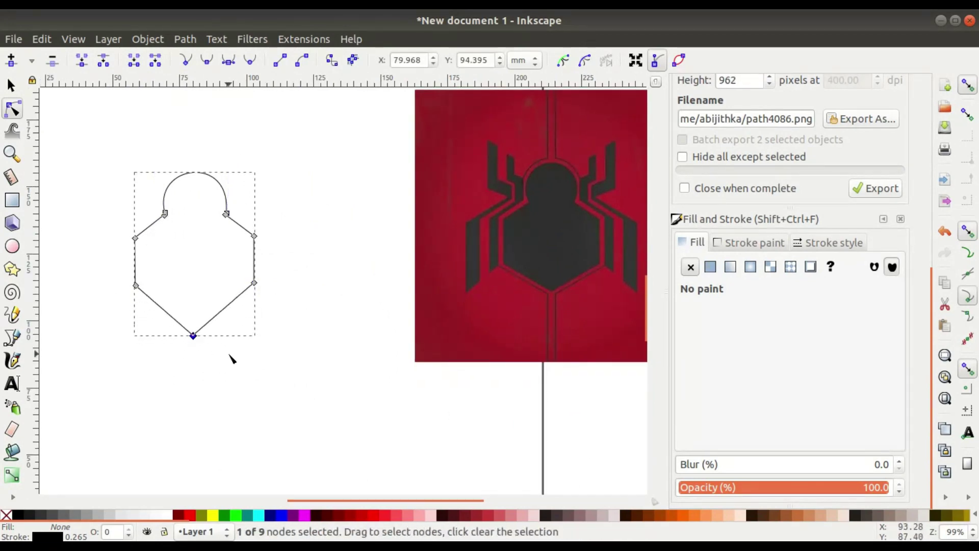
Select the two lower side corners of the body outline and nudge them slightly downward
left_click_drag(125, 280, 331, 289)
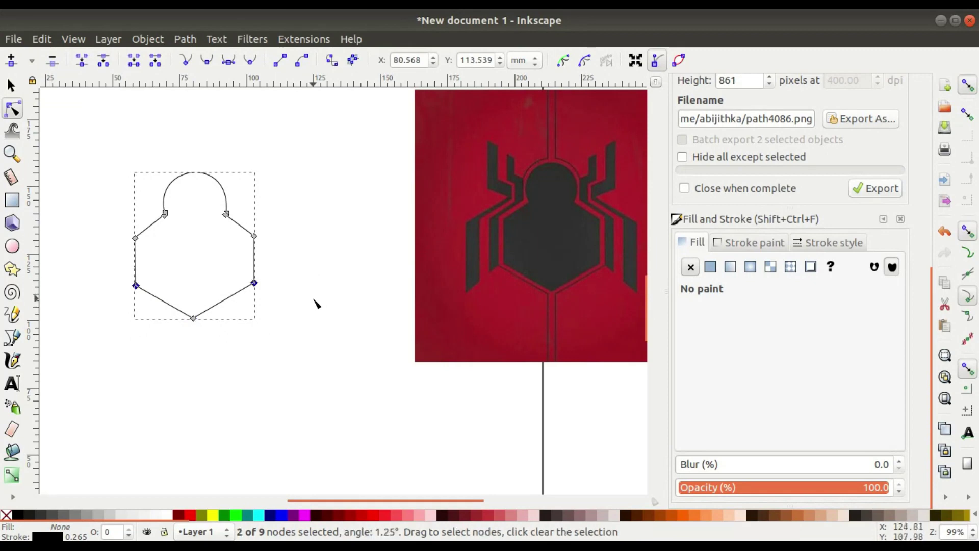
key("Down")
key("Down")
key("Down")
key("Down")
key("Down")
key("Down")
key("Down")
Nudge the bottom tip node of the body outline slightly downward
left_click(193, 319)
key("Down")
key("Down")
key("Down")
key("Down")
key("Down")
key("Down")
left_click(265, 340)
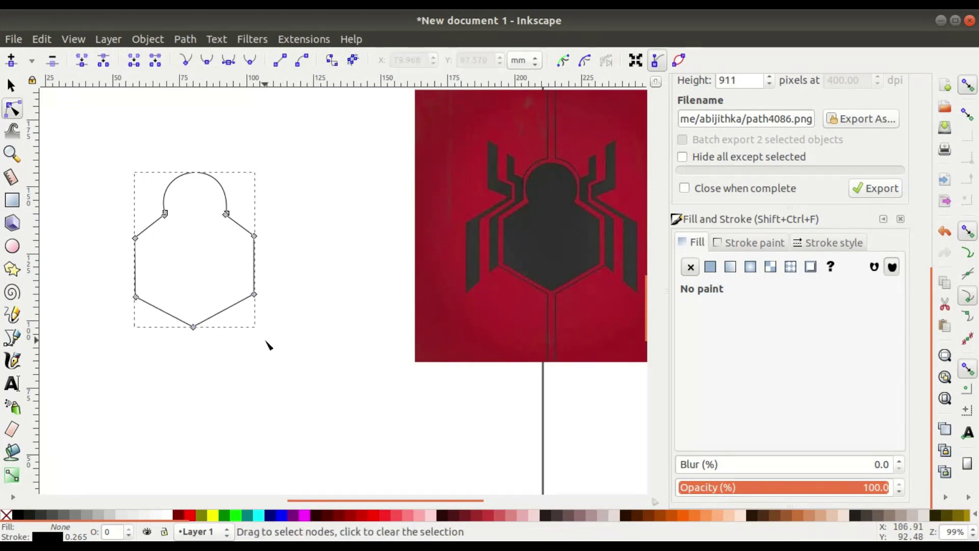
Select the two nodes on the right side of the neck and nudge them slightly upward
left_click_drag(298, 246, 293, 274)
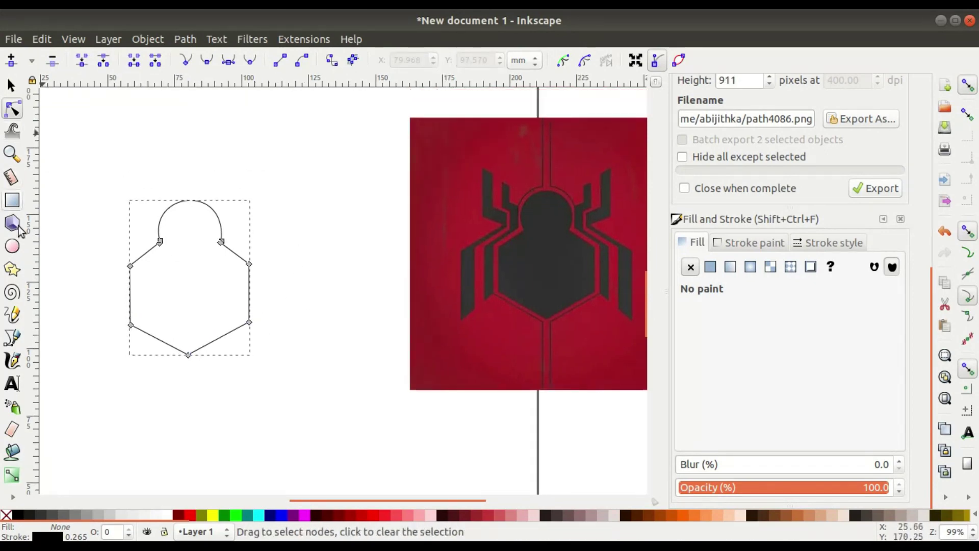
left_click(14, 340)
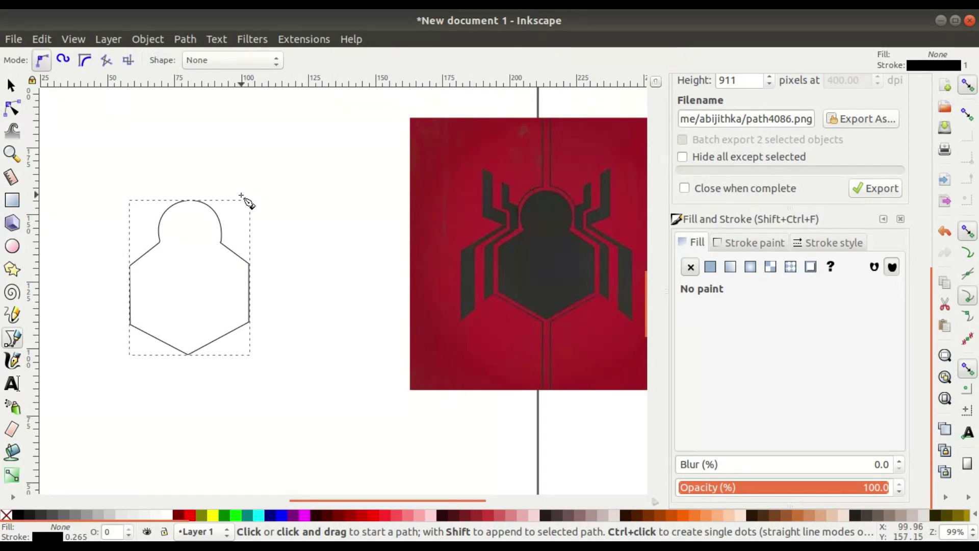
left_click(12, 108)
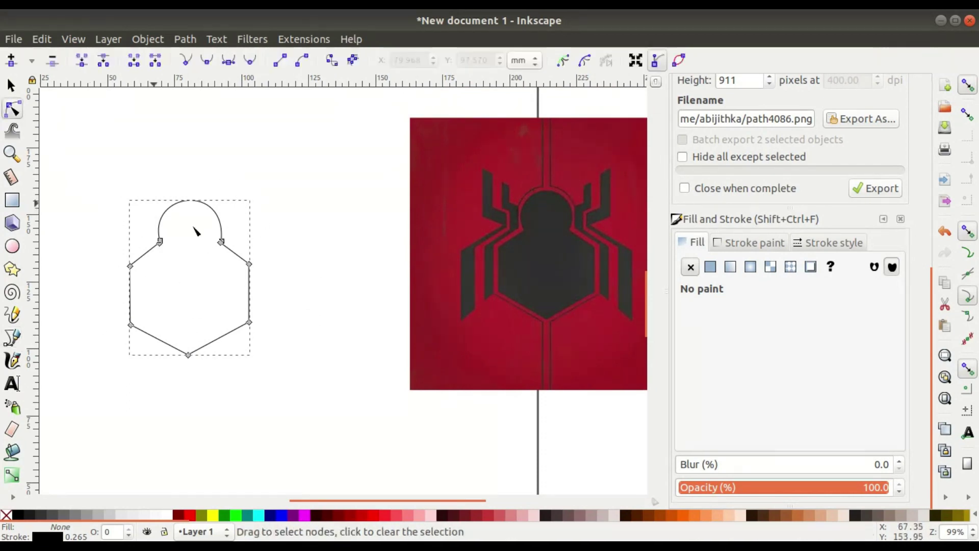
scroll(206, 254, "up", 5)
scroll(249, 221, "down", 3)
left_click_drag(261, 212, 304, 302)
scroll(328, 286, "up", 3)
left_click(326, 375)
scroll(326, 376, "left", 3)
scroll(325, 376, "up", 2)
scroll(328, 378, "down", 5)
scroll(328, 378, "left", 1)
scroll(328, 378, "down", 2)
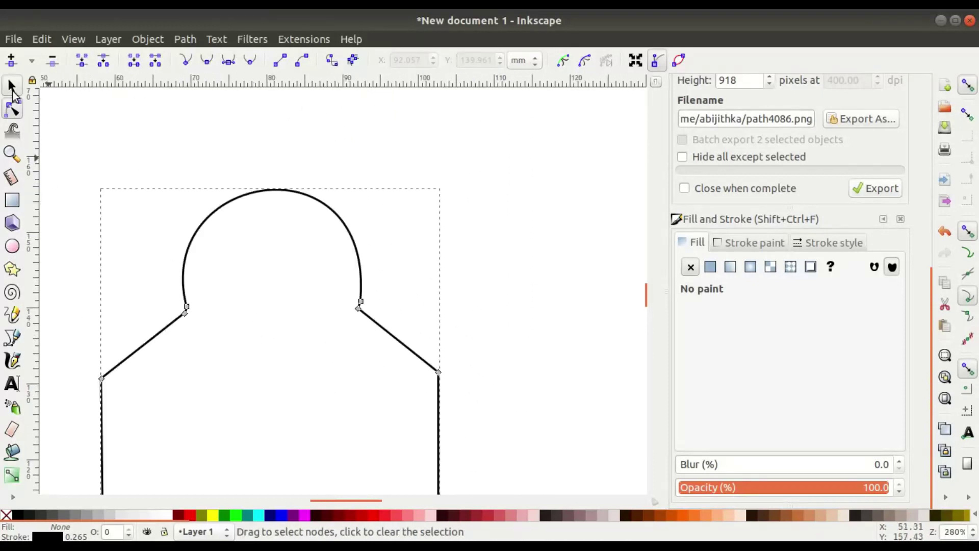
Start a leg outline right of the head with straight Bezier segments running down, in toward the neck and along the right shoulder
left_click(11, 87)
left_click(433, 296)
scroll(433, 296, "down", 2)
left_click_drag(434, 296, 298, 288)
left_click(12, 338)
scroll(405, 316, "down", 1)
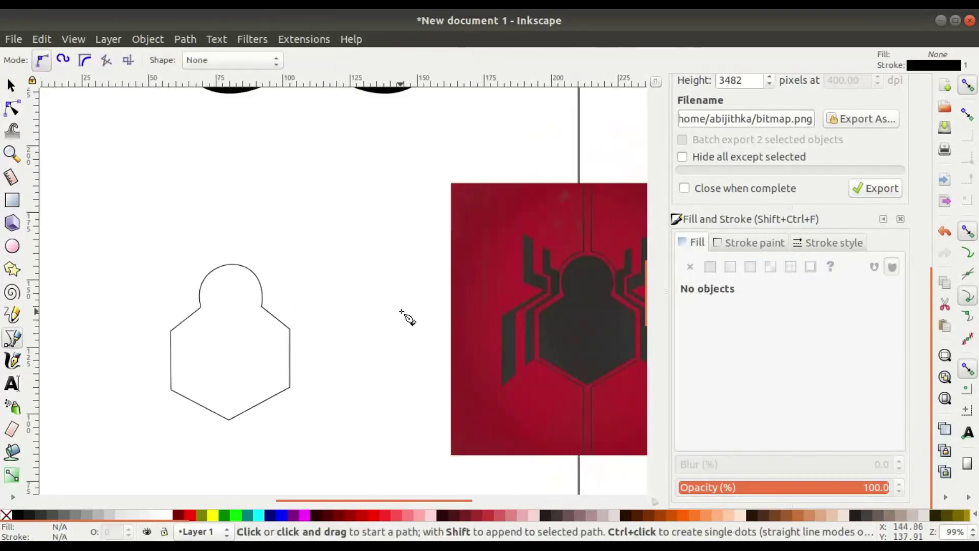
scroll(317, 280, "right", 1)
left_click(257, 237)
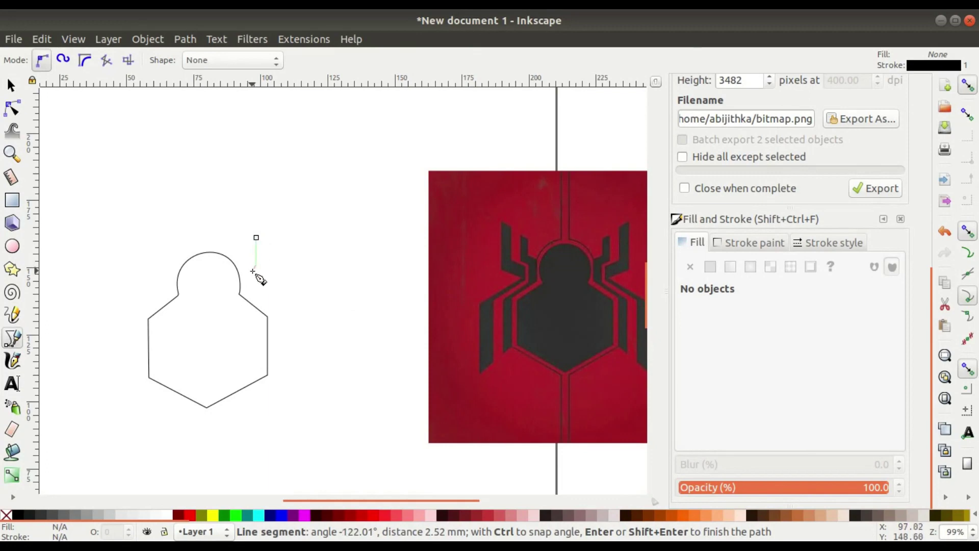
left_click(247, 276)
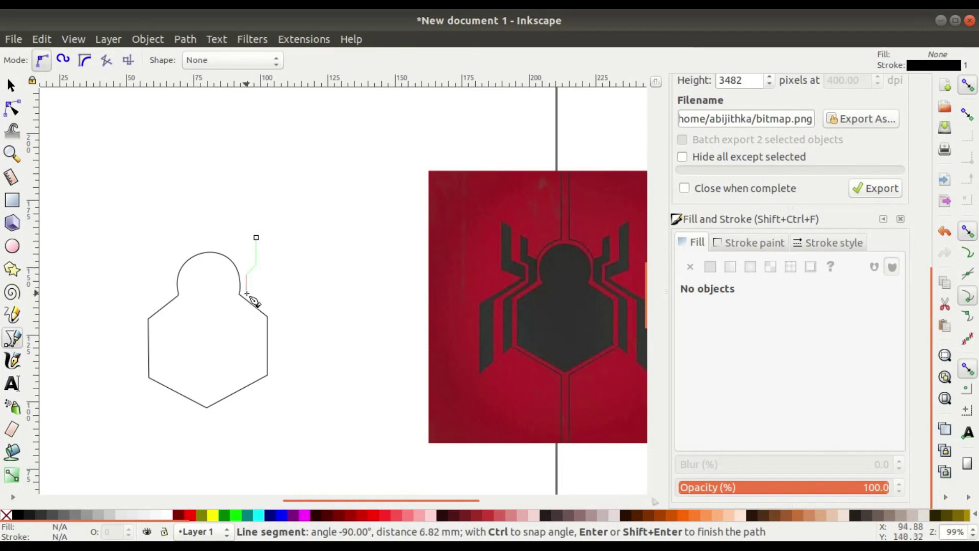
left_click(247, 295)
scroll(275, 315, "up", 2)
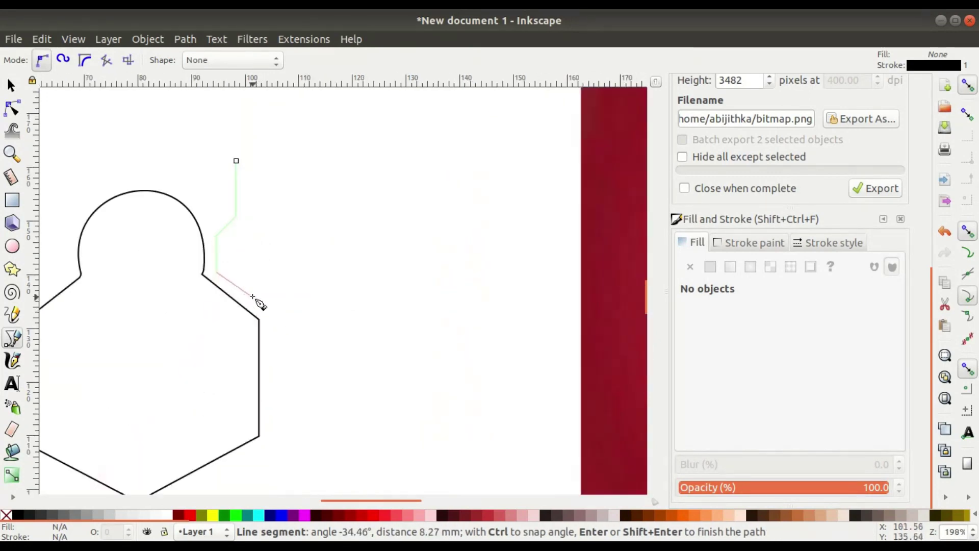
left_click(275, 317)
Continue the leg outline straight down beside the body, across a slanted foot and back up to shoulder height
scroll(278, 311, "down", 3)
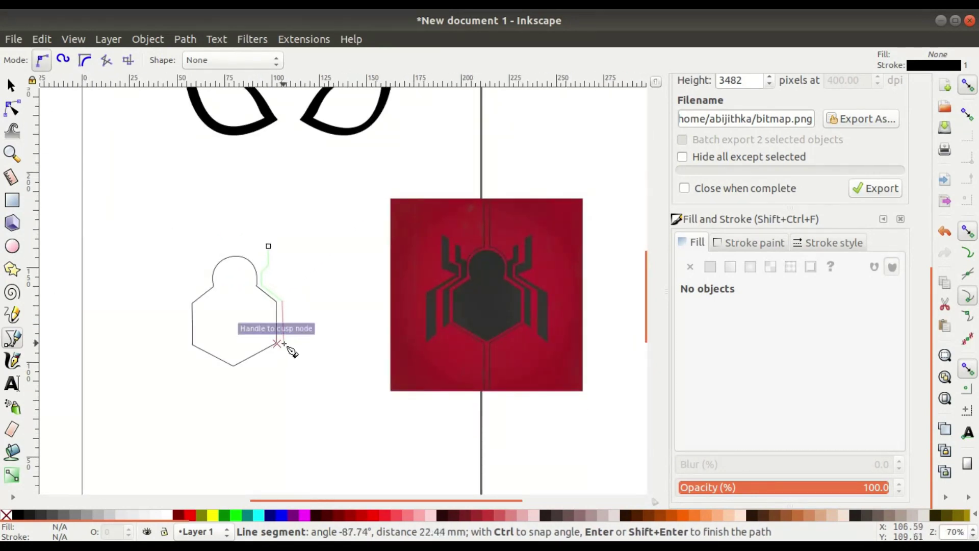
scroll(285, 341, "up", 1)
scroll(244, 347, "up", 1)
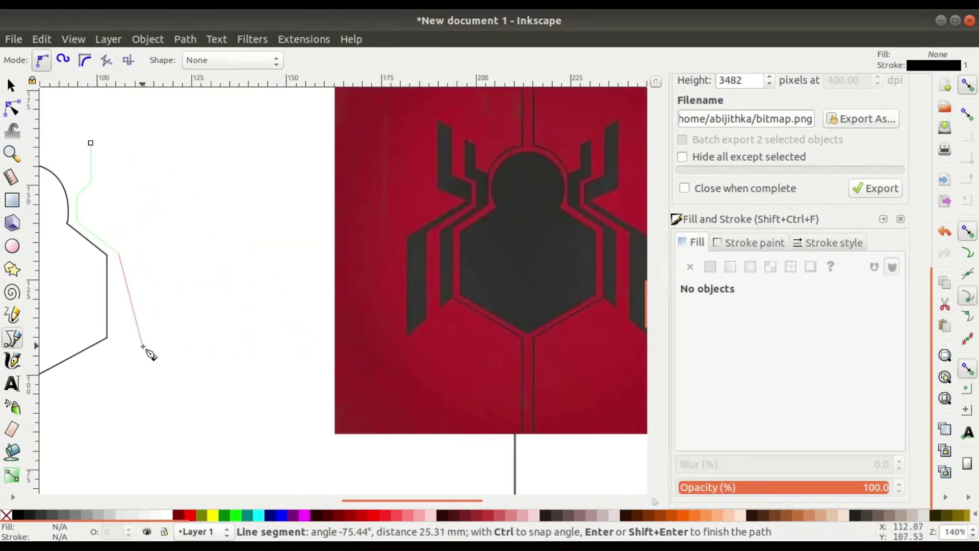
scroll(122, 345, "up", 2)
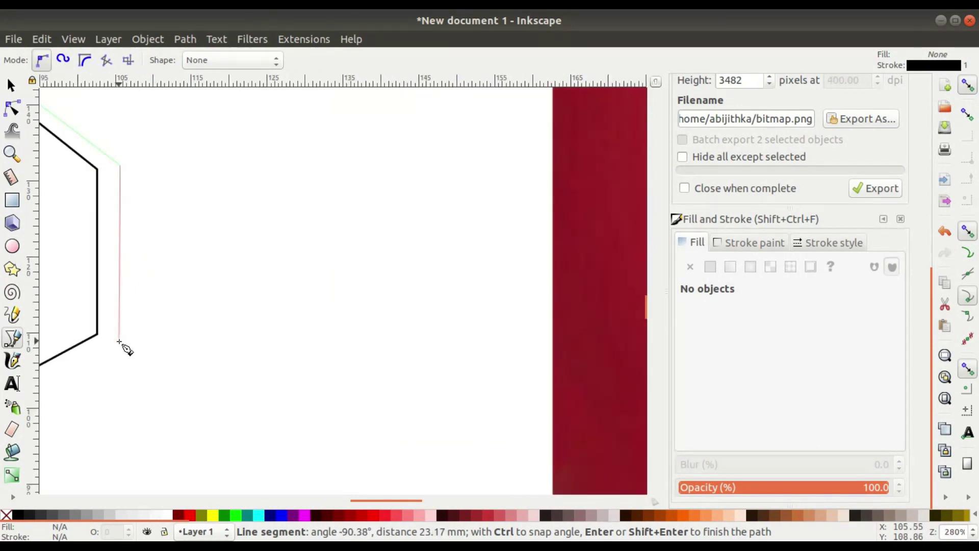
left_click(119, 342)
scroll(125, 344, "down", 3)
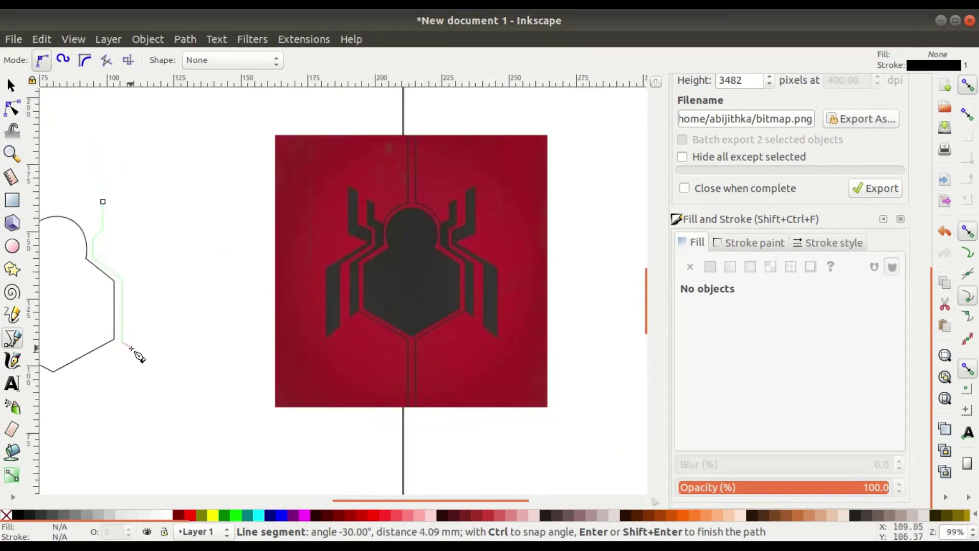
left_click(133, 349)
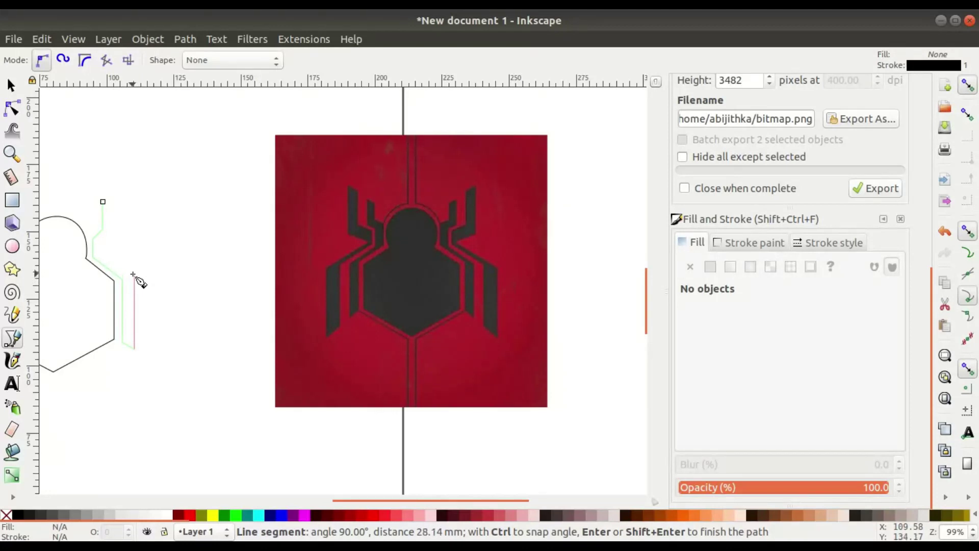
left_click(133, 280)
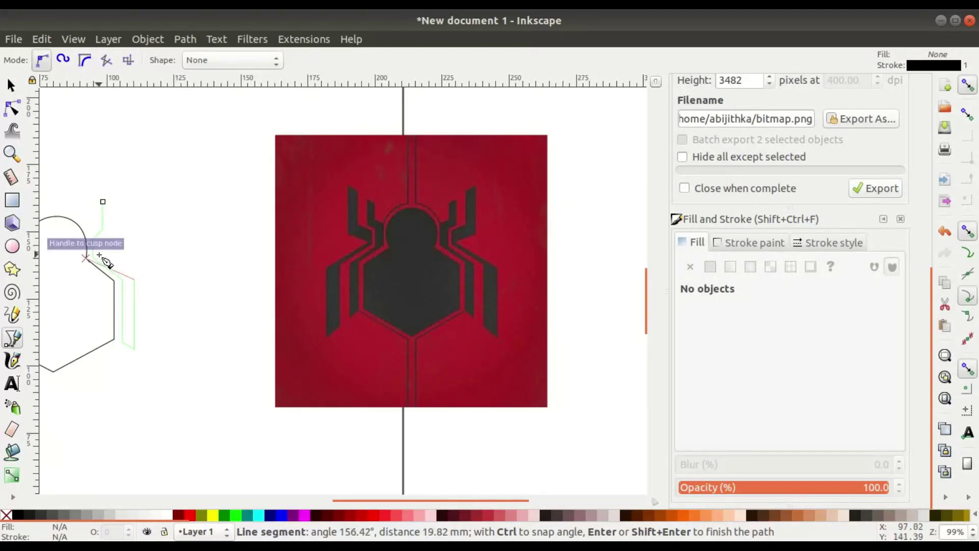
Run the leg's outer edge parallel to its inner edge up to a pointed tip and close the path
scroll(104, 254, "up", 4, "ctrl")
left_click(199, 333)
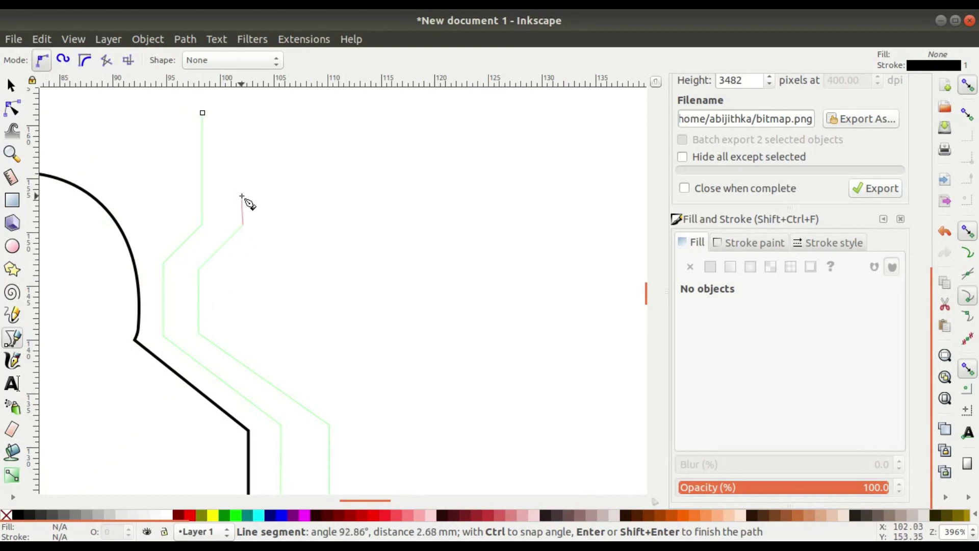
scroll(243, 196, "up", 10)
left_click(247, 251)
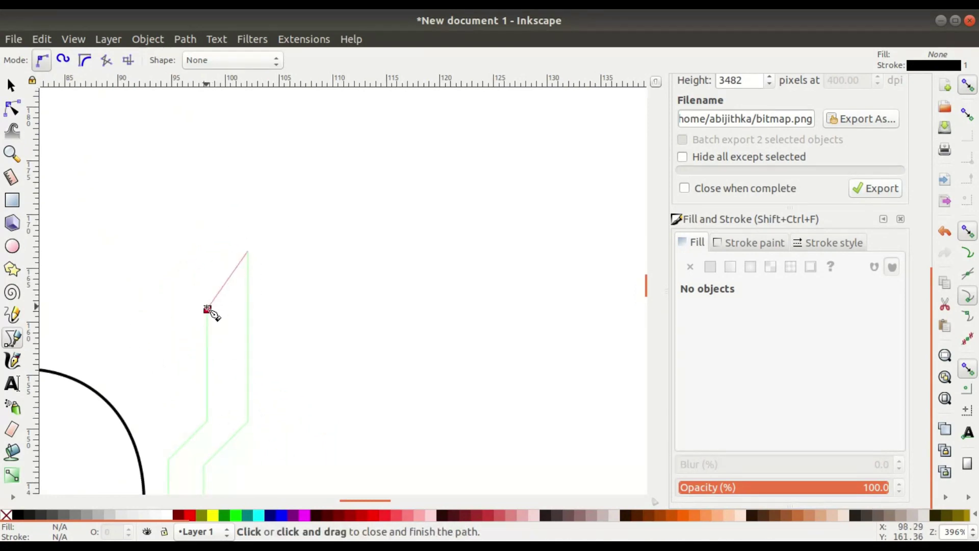
left_click(207, 309)
scroll(291, 286, "down", 4, "ctrl")
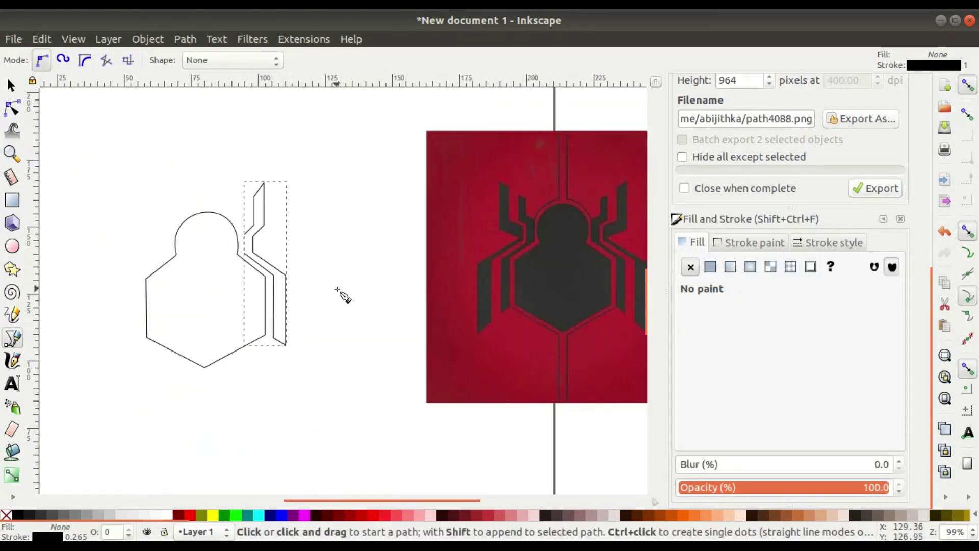
Move the inner node at the leg's upper tip straight up to flatten the slant of the tip
left_click_drag(337, 289, 260, 310)
key("s")
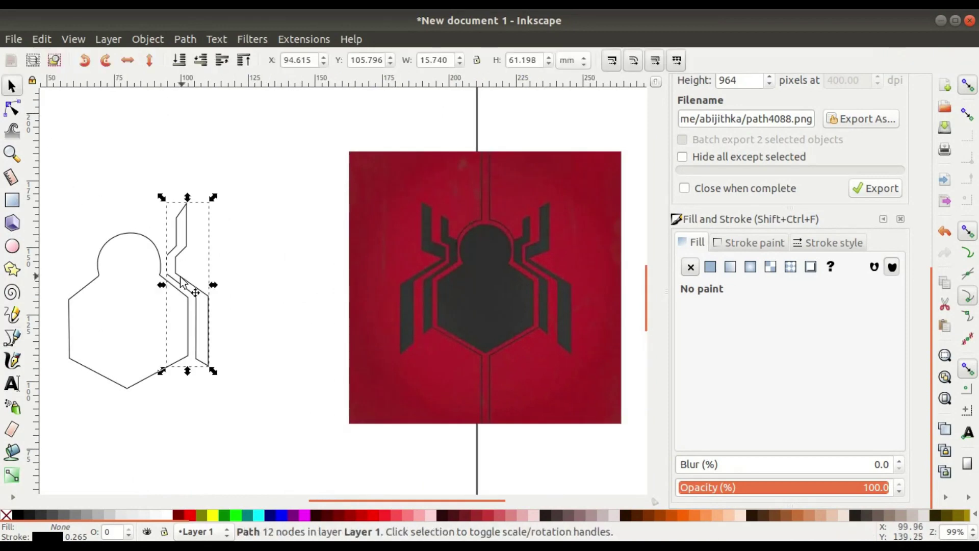
scroll(180, 283, "up", 4, "ctrl")
scroll(240, 294, "down", 3, "ctrl")
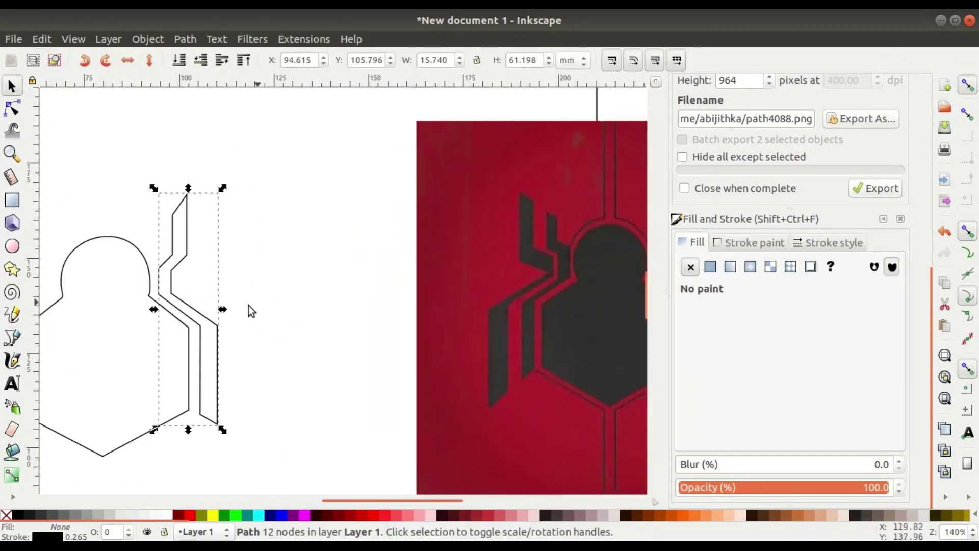
scroll(204, 309, "right", 2)
scroll(113, 317, "down", 1)
left_click_drag(112, 325, 210, 293)
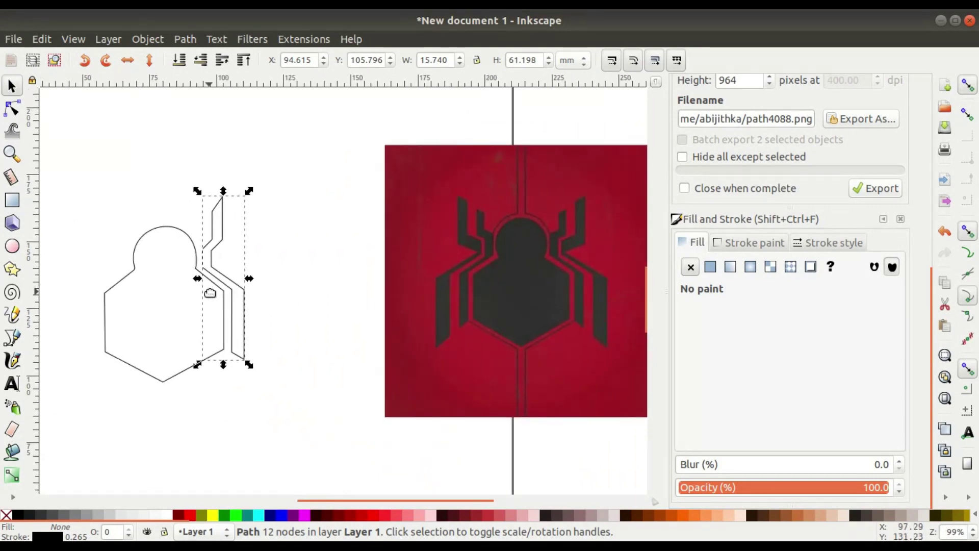
left_click(16, 113)
scroll(267, 202, "up", 4, "ctrl")
left_click_drag(267, 201, 475, 267)
left_click_drag(255, 307, 256, 288, "ctrl")
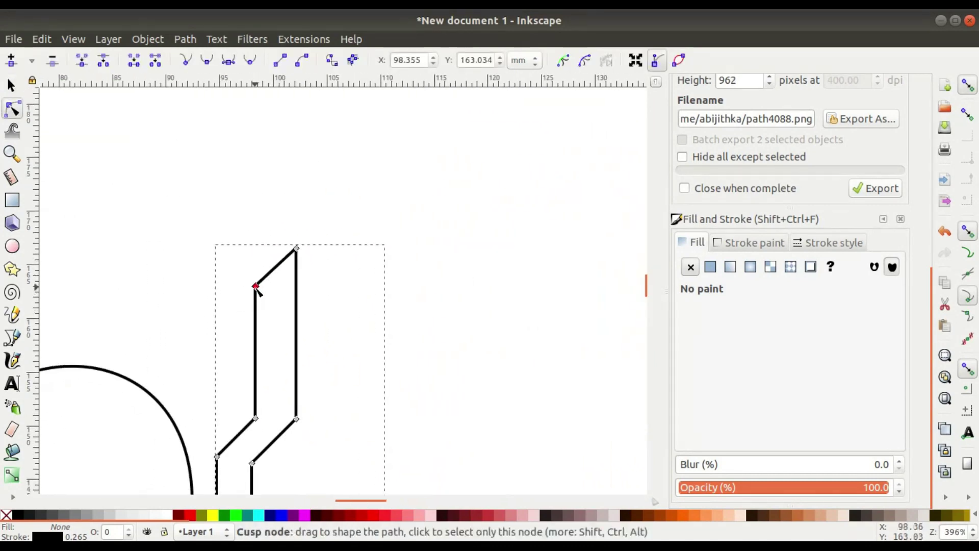
scroll(298, 340, "down", 3, "ctrl")
left_click_drag(298, 340, 295, 125)
scroll(315, 210, "down", 1, "ctrl")
Duplicate the leg, flip the copy horizontally and place it on the left side of the body
key("s")
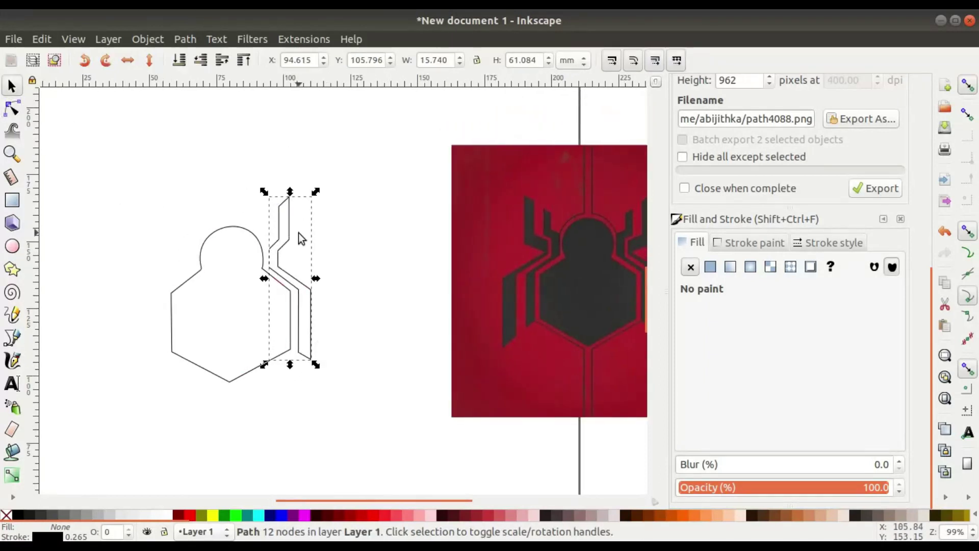
key("ctrl+d")
key("h")
left_click_drag(302, 245, 170, 291, "ctrl")
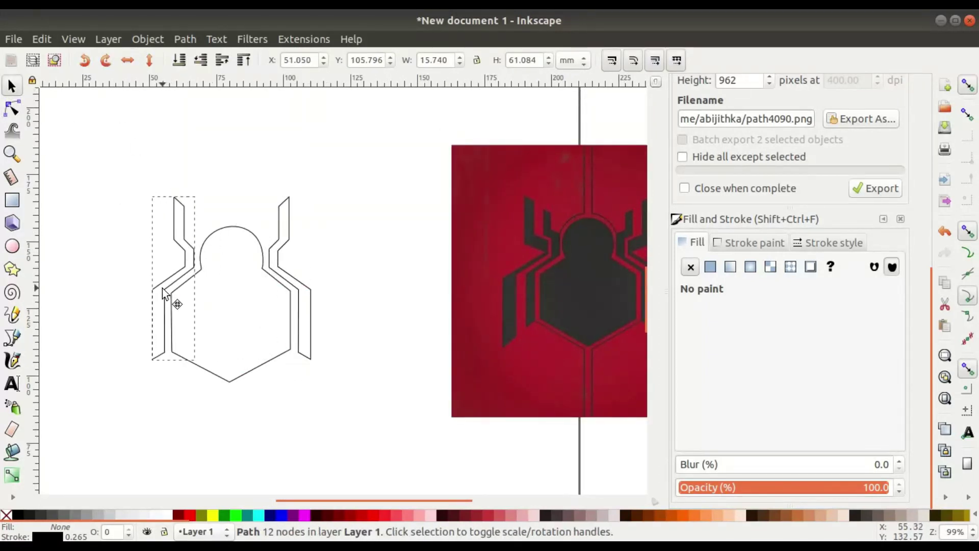
left_click(352, 298)
Duplicate the right leg and place the copy to its right at about X 105 mm as the outer leg
left_click_drag(318, 282, 286, 281)
left_click(254, 280)
key("ctrl+d")
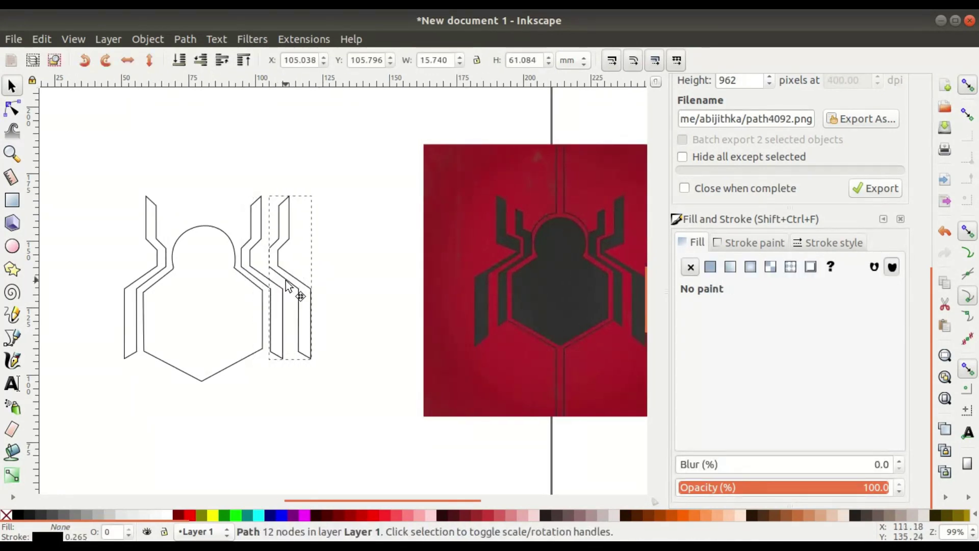
double_click(153, 272)
left_click(11, 85)
left_click(286, 278)
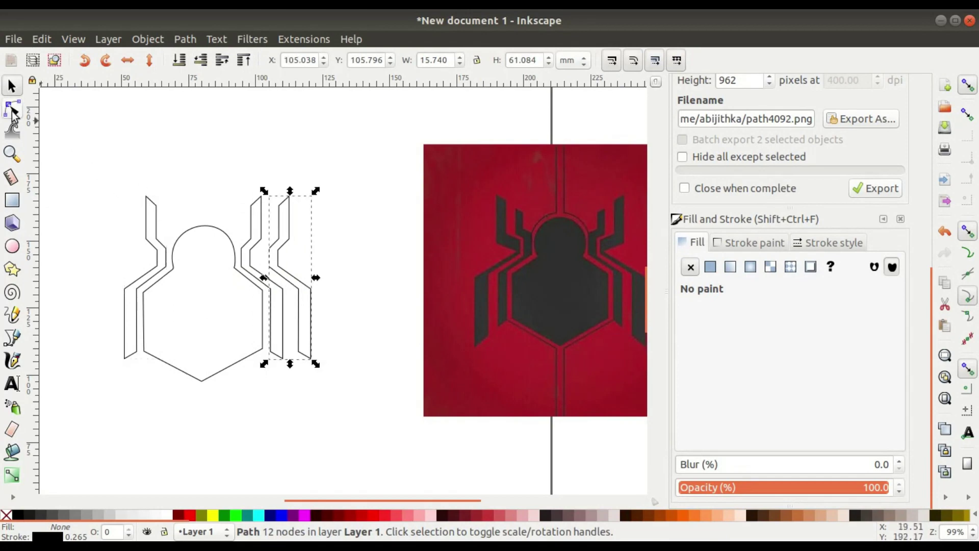
Lengthen the upper part of the outer right leg by moving both of its tip nodes straight up
left_click(12, 108)
left_click_drag(290, 212, 202, 139)
scroll(207, 259, "up", 2)
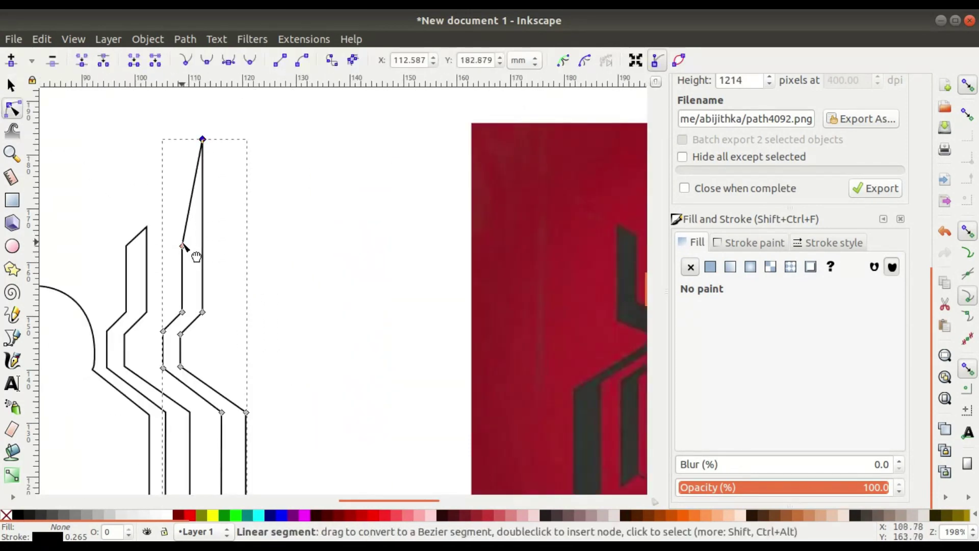
left_click_drag(183, 248, 182, 166)
Widen the outer right leg's bend by moving its two inner bend nodes about 3.5 mm left, and align the node above them
scroll(284, 287, "down", 2)
scroll(284, 287, "up", 3)
left_click_drag(212, 281, 173, 283)
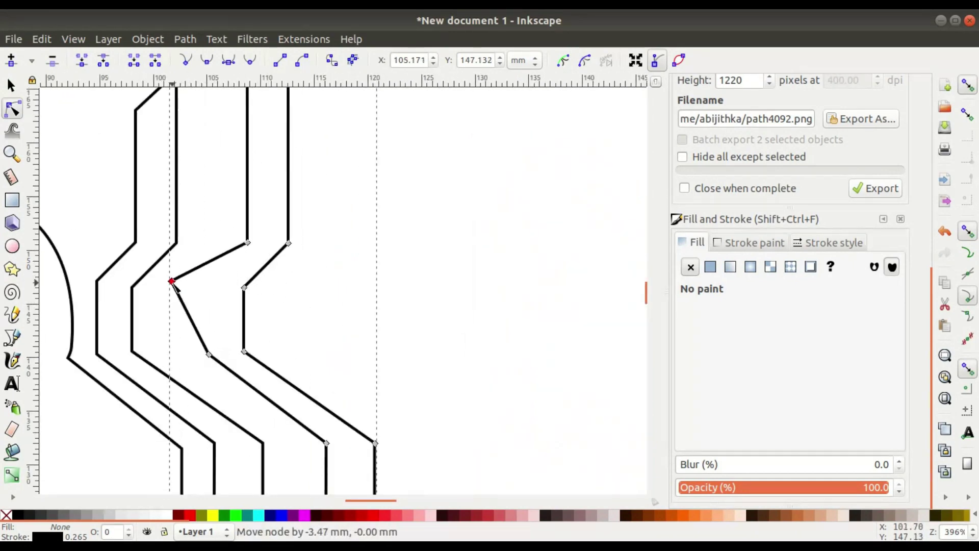
mouse_move(248, 243)
left_mouse_down()
mouse_move(221, 242)
mouse_move(245, 243)
left_mouse_up()
scroll(293, 290, "down", 3)
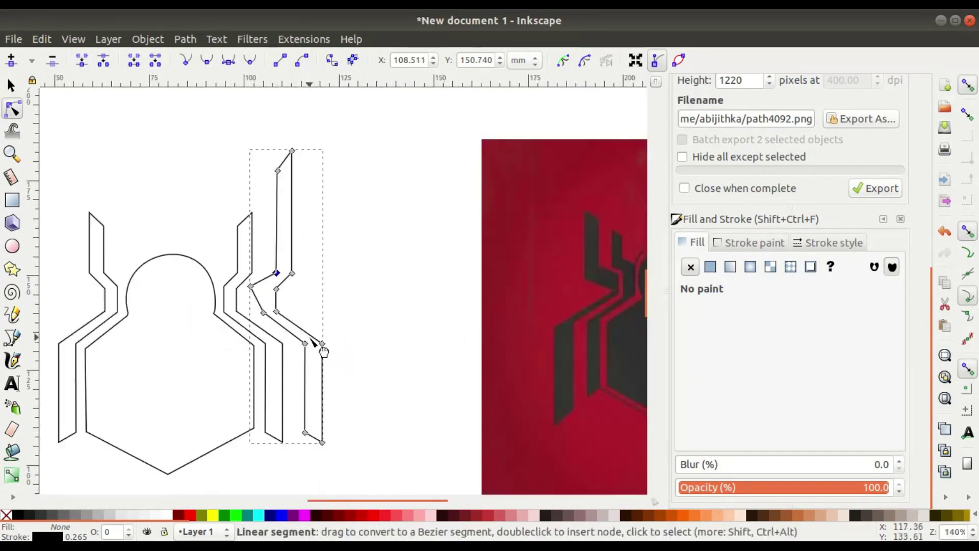
left_click_drag(317, 334, 191, 295)
left_click_drag(117, 278, 105, 280)
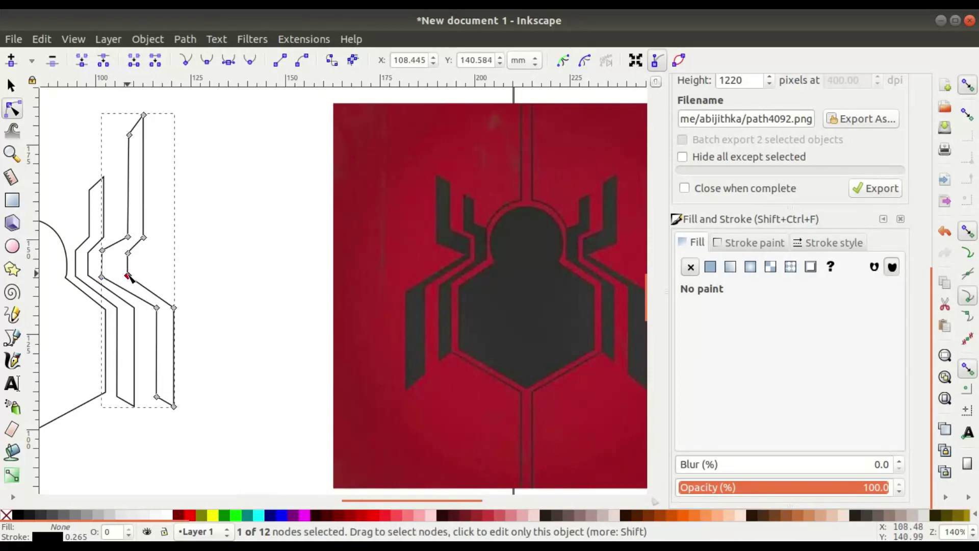
Reduce the outer right leg's outer bend to one sharp node about 5 mm farther left, and lower its shoulder nodes slightly
left_click_drag(129, 276, 112, 273)
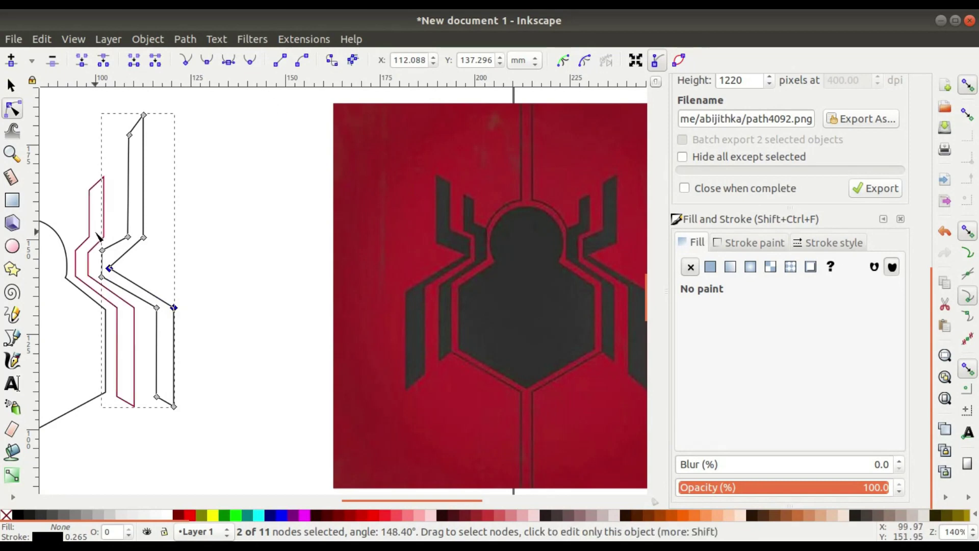
scroll(102, 270, "up", 5)
left_click_drag(152, 253, 152, 279)
scroll(194, 282, "down", 5)
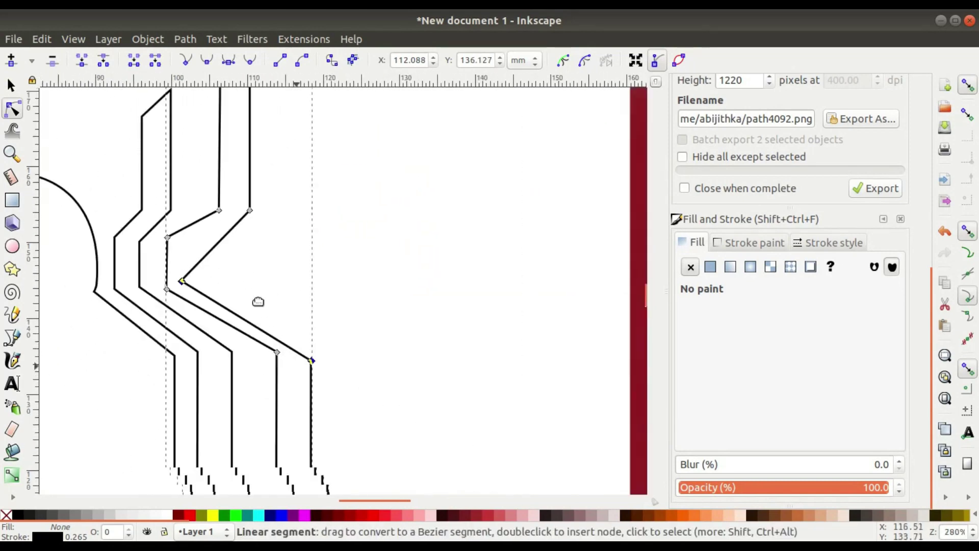
scroll(306, 360, "up", 4)
left_click_drag(212, 264, 212, 270)
scroll(229, 294, "down", 3)
left_click_drag(249, 322, 179, 291)
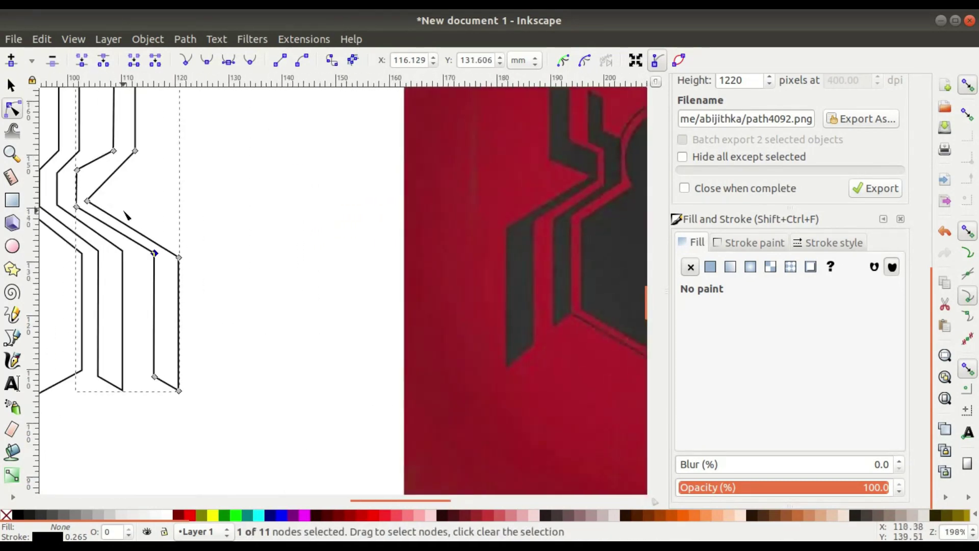
Move the outer right leg's outer bend node to about X 104.1, Y 141.4 mm
scroll(123, 212, "down", 2)
left_click_drag(124, 212, 279, 342)
left_click(210, 268, "shift")
left_click(247, 334, "shift")
scroll(178, 255, "up", 4)
scroll(323, 342, "down", 5)
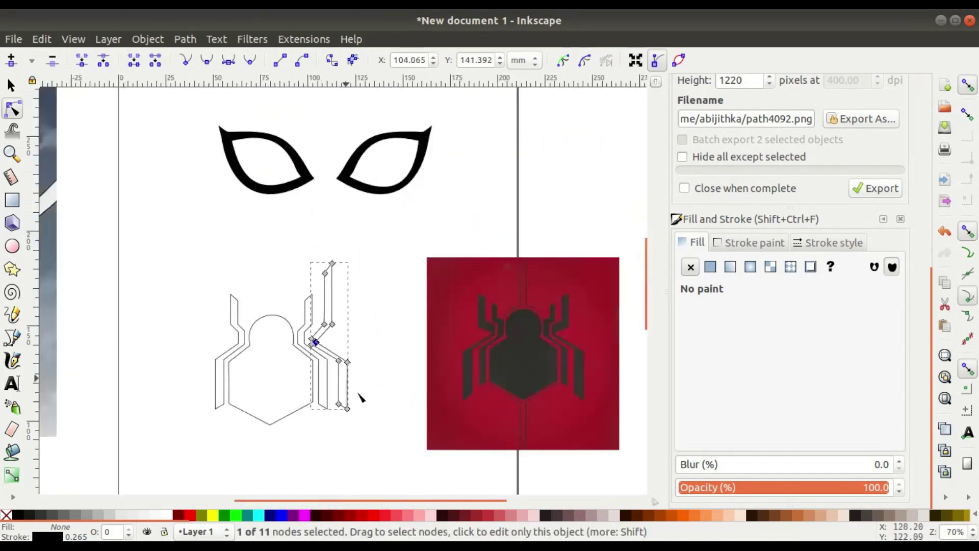
Lengthen the outer right leg's lower part by moving its two tip nodes about 8 mm straight down
left_click_drag(361, 395, 343, 368)
scroll(334, 396, "up", 4)
left_click_drag(314, 332, 315, 394)
left_click_drag(280, 311, 280, 369)
scroll(280, 369, "down", 4)
left_click_drag(311, 276, 384, 272)
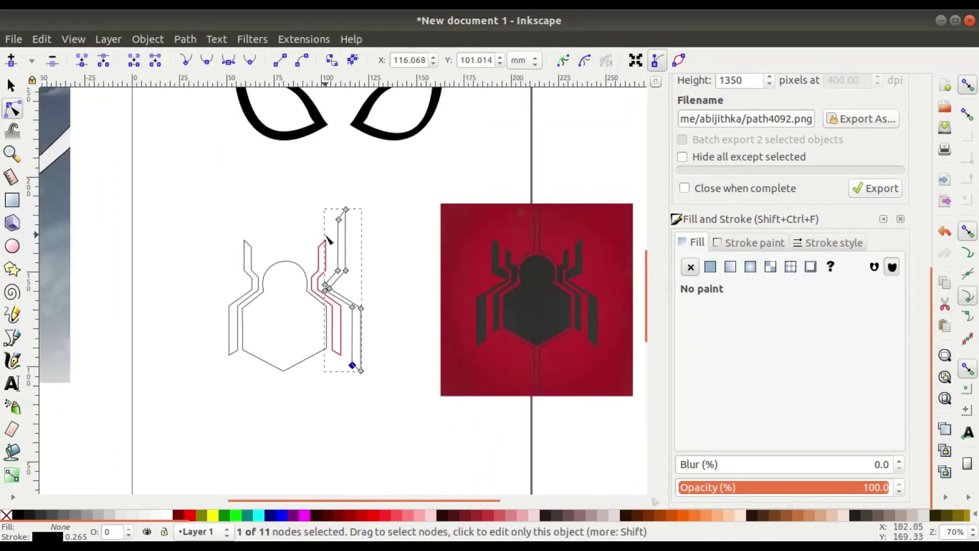
Move the whole outer right leg closer to the inner right leg, to about X 100 mm
left_click(12, 85)
left_click(154, 159)
scroll(352, 293, "up", 2)
left_click(352, 317)
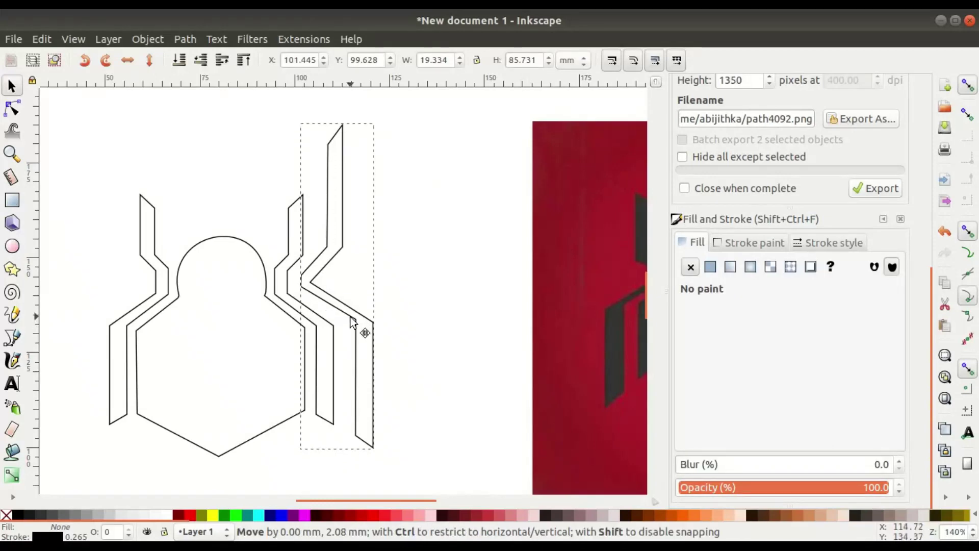
left_click_drag(354, 300, 200, 234)
Move the outer right leg's outer shoulder node to about X 118.9, Y 133.4 mm
left_click(12, 109)
scroll(121, 254, "up", 4)
left_click_drag(198, 301, 223, 269)
left_click_drag(488, 454, 417, 293)
scroll(306, 255, "down", 4)
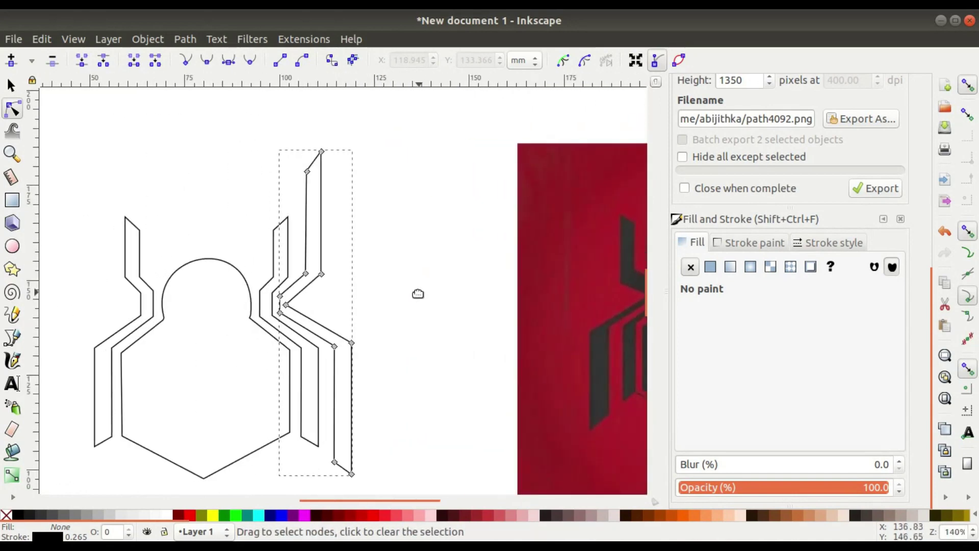
Widen the outer right leg's upper part by moving its two inner nodes left, to about X 105.7 mm at the tip
scroll(299, 276, "up", 3)
left_click_drag(322, 262, 312, 262)
scroll(359, 223, "down", 3)
scroll(349, 144, "up", 4)
left_click_drag(352, 116, 332, 113)
scroll(350, 195, "down", 1)
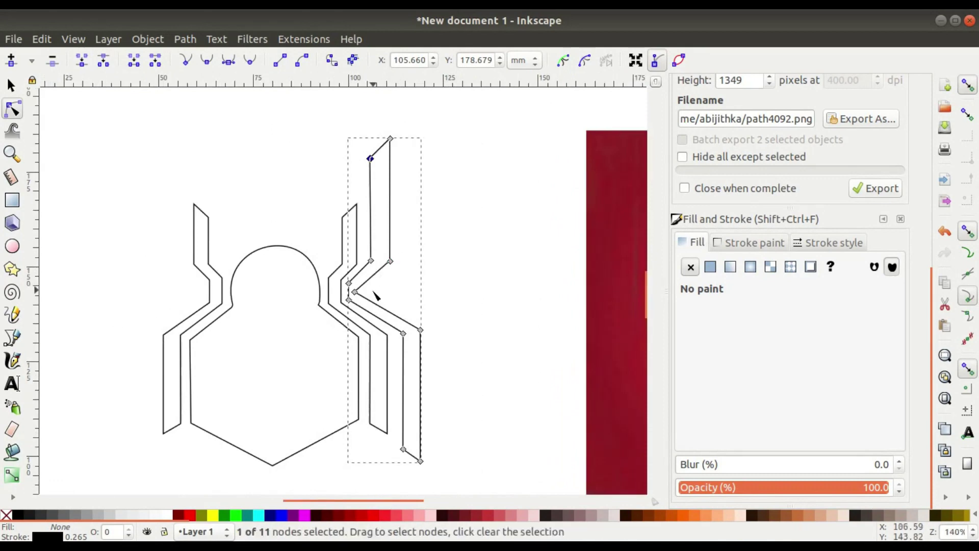
Thicken the outer right leg's bend by moving its outer bend node right to about X 102.8 mm
scroll(347, 296, "up", 4)
left_click_drag(380, 278, 400, 277)
scroll(420, 290, "down", 3)
left_click_drag(432, 337, 347, 301)
scroll(370, 303, "down", 3)
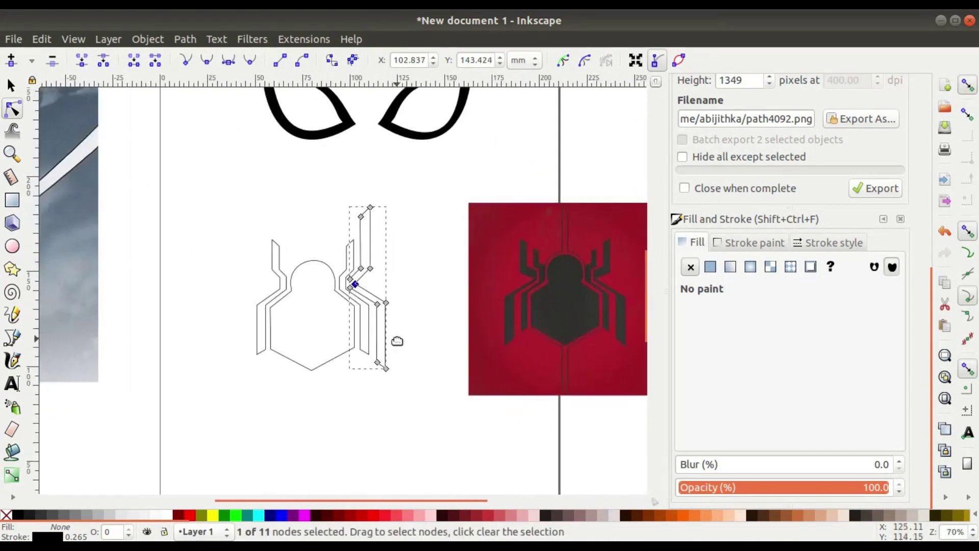
Duplicate the outer right leg, flip the copy horizontally and place it on the body's left side at about X 41.5 mm
left_click(11, 85)
left_click(362, 288)
left_click(366, 294)
scroll(384, 301, "up", 4)
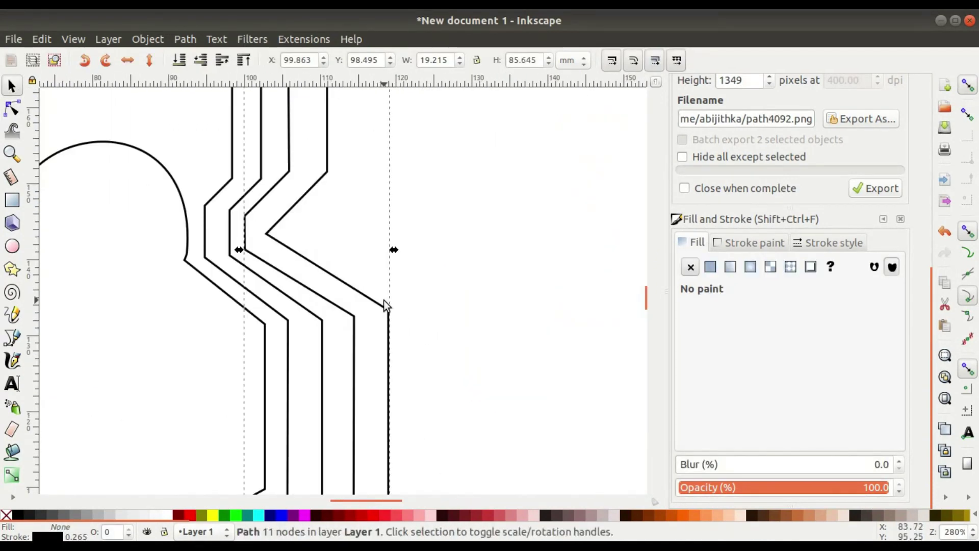
scroll(385, 302, "down", 2)
left_click(392, 302, "ctrl")
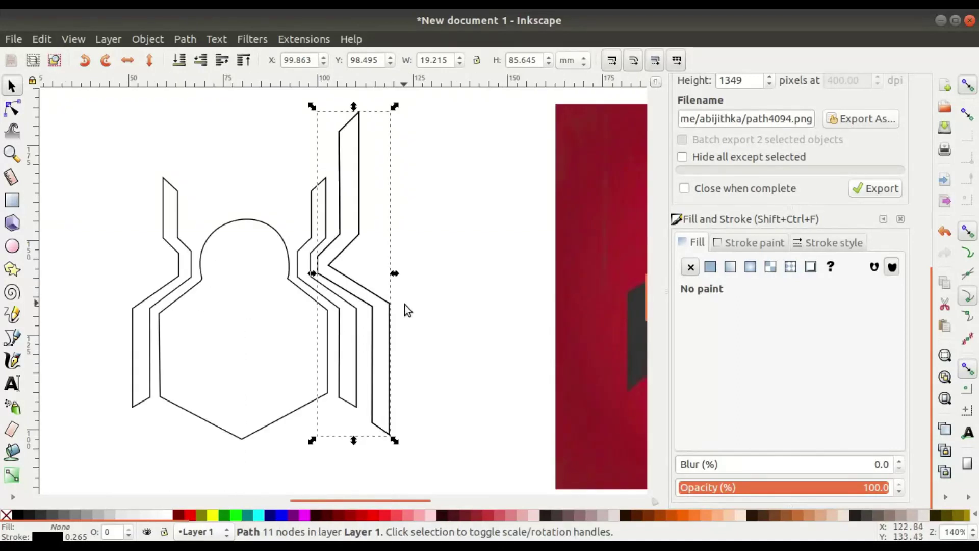
left_click_drag(377, 310, 146, 319)
left_click(126, 62)
left_click_drag(152, 269, 158, 269)
left_click(418, 266)
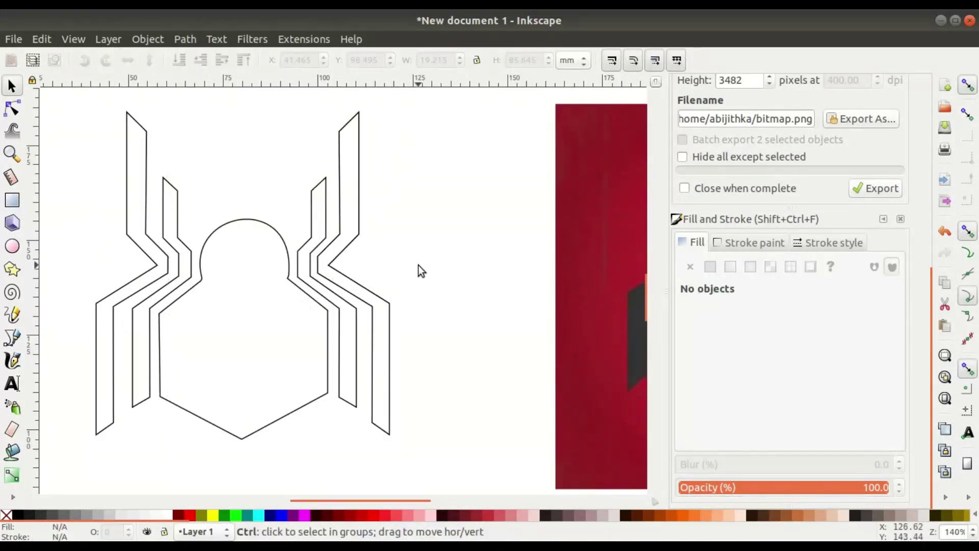
scroll(418, 265, "down", 2)
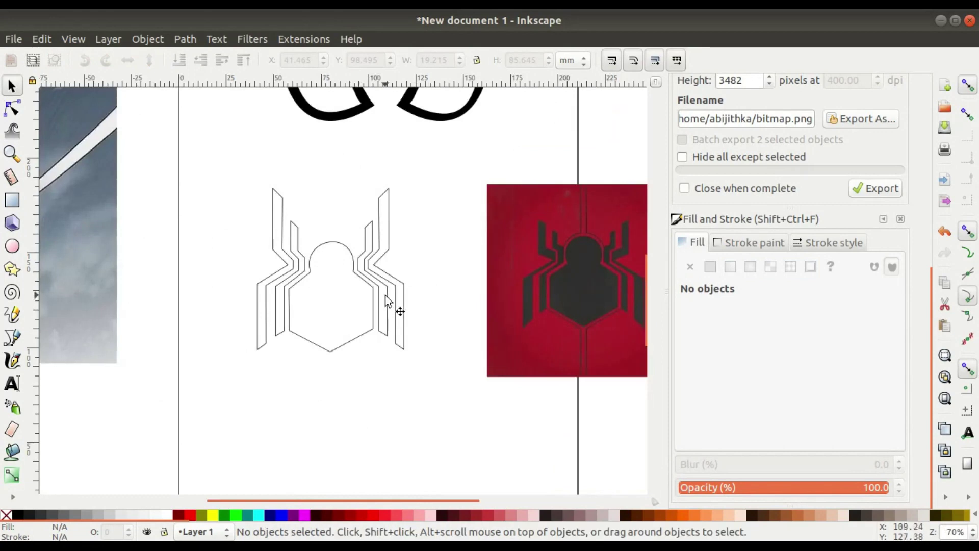
left_click_drag(385, 296, 366, 303)
left_click(332, 263)
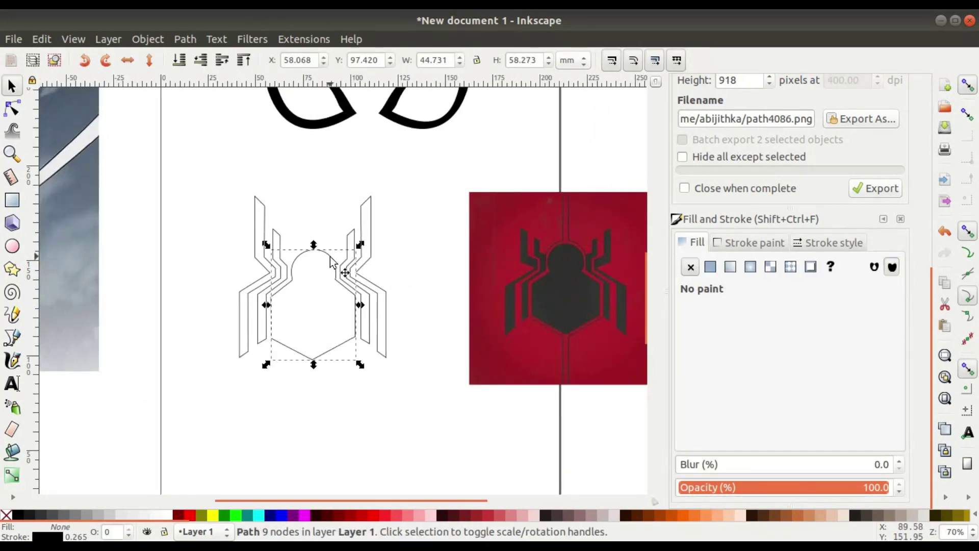
scroll(362, 312, "down", 1)
left_click_drag(258, 282, 210, 309)
Delete the extra node near the inner corner of both white eye shapes, and reshape the right one's upper curve
left_click(13, 108)
scroll(286, 211, "up", 5)
left_click(280, 214)
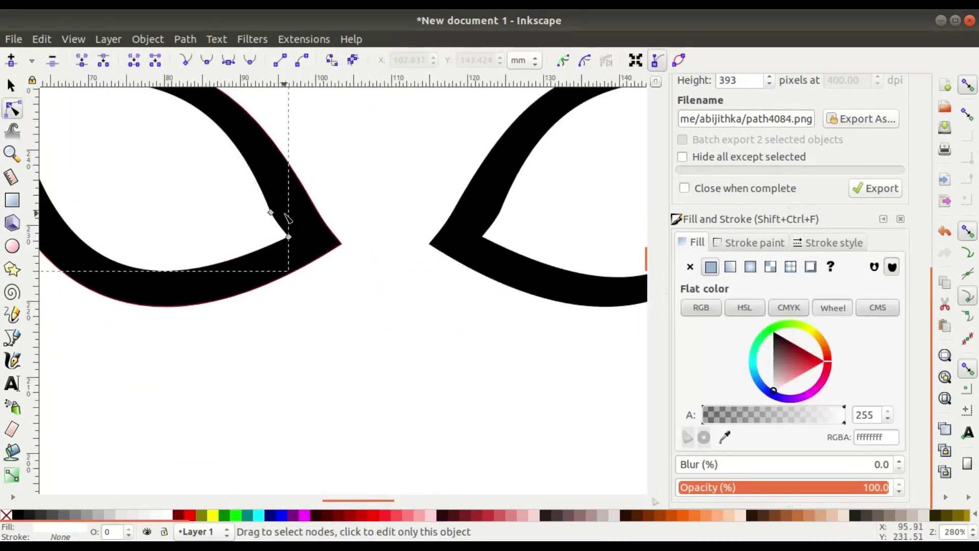
left_click(272, 212)
scroll(240, 265, "down", 2)
left_click(368, 241)
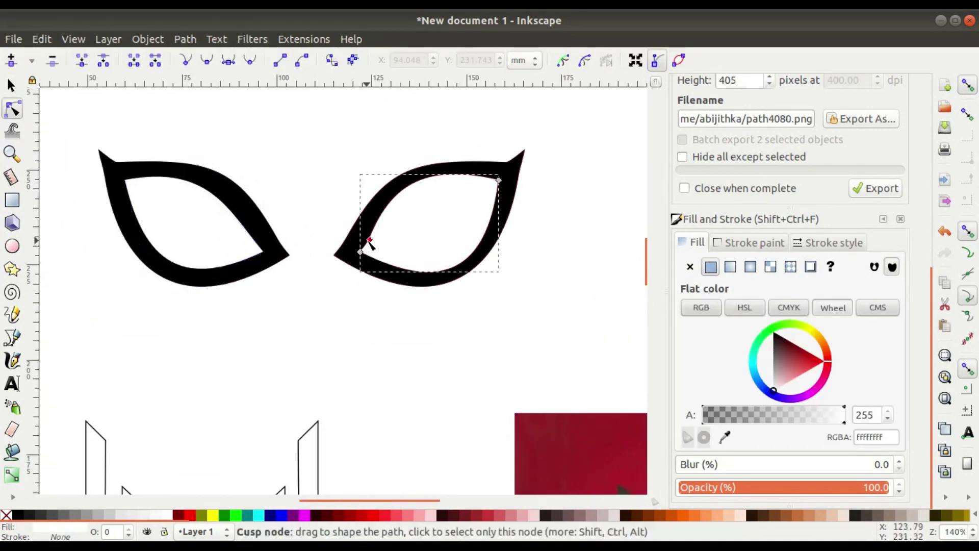
left_click_drag(413, 164, 410, 157)
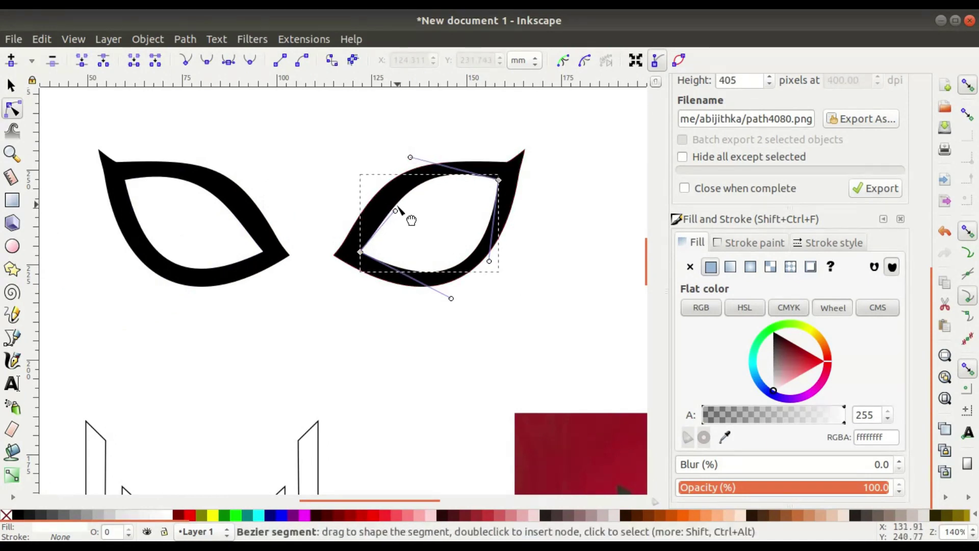
Reshape the upper curve of the left eye's white shape by adjusting its Bezier handles
left_click(230, 212)
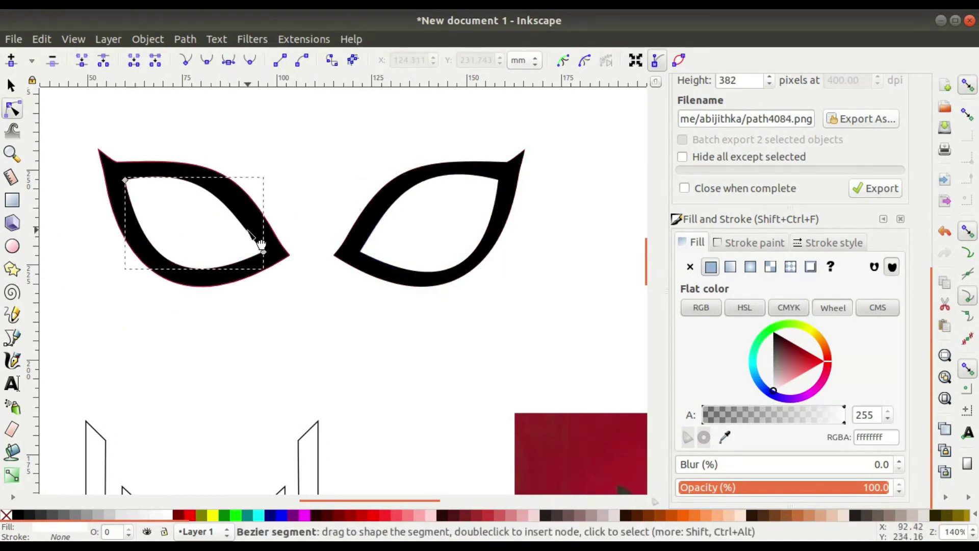
left_click(260, 249)
left_click_drag(207, 160, 204, 158)
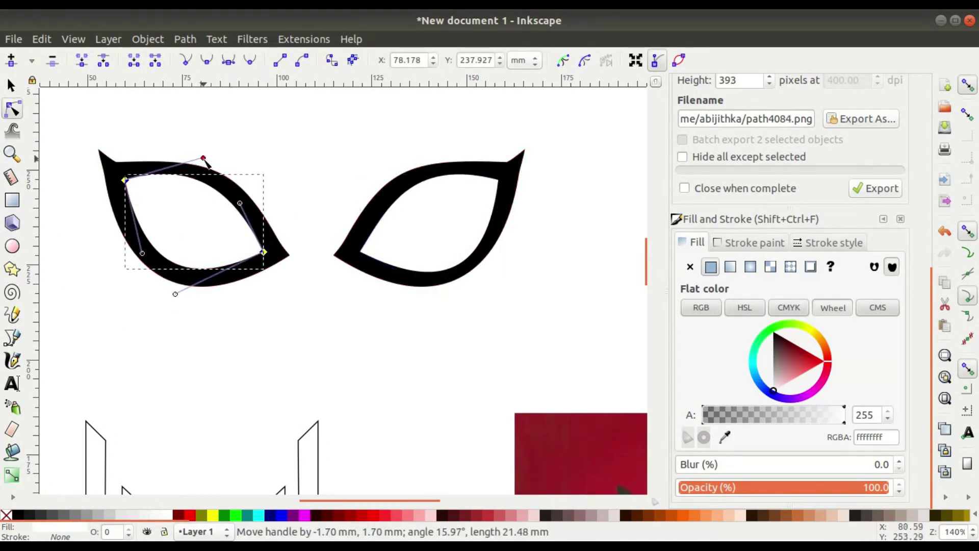
left_click(51, 98)
Remove the spider body's stroke and fill it with the dark grey 2f2f2fff sampled from the reference emblem
scroll(403, 263, "down", 3)
left_click_drag(409, 318, 380, 189)
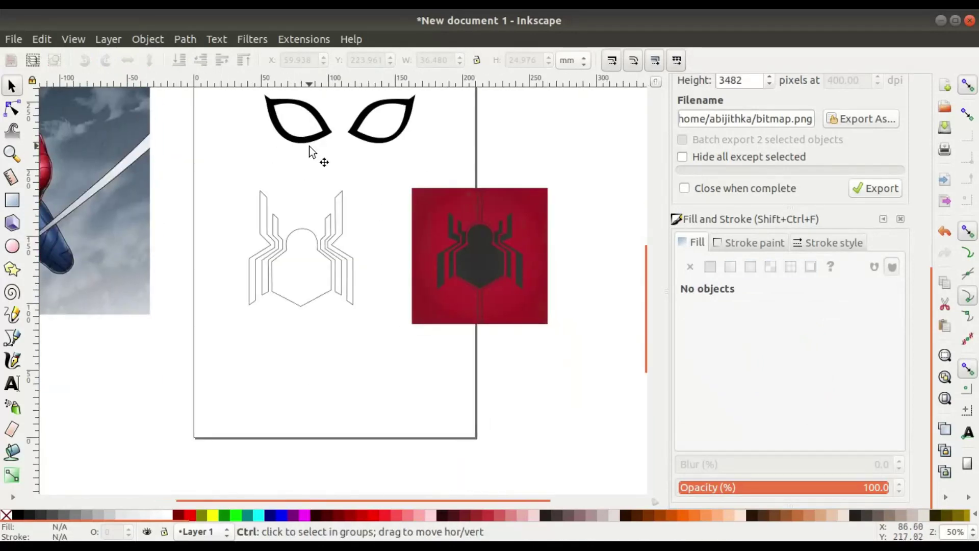
left_click(334, 269)
left_click(711, 266)
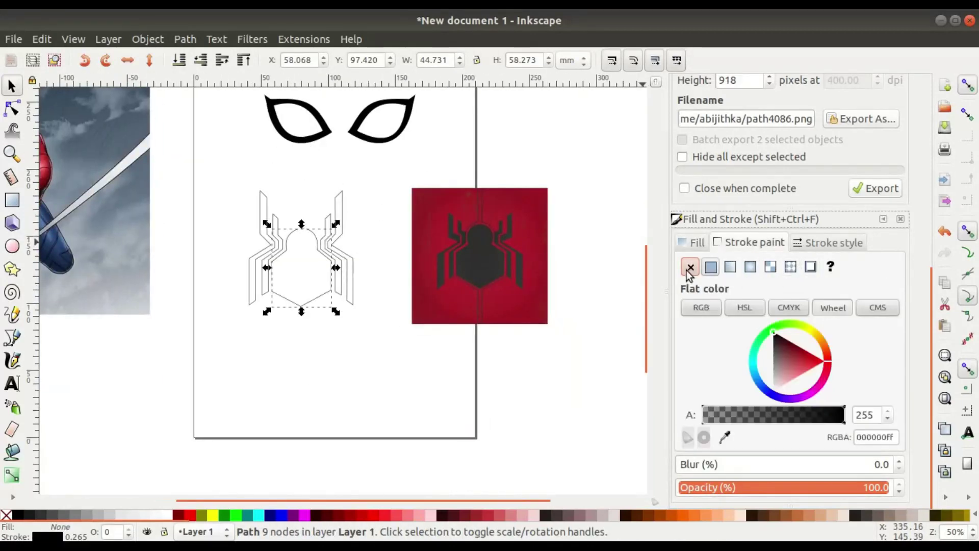
key("d")
left_click(480, 255)
Fill the outer right leg with the same flat dark grey as the body
scroll(327, 259, "up", 1)
left_click(338, 253)
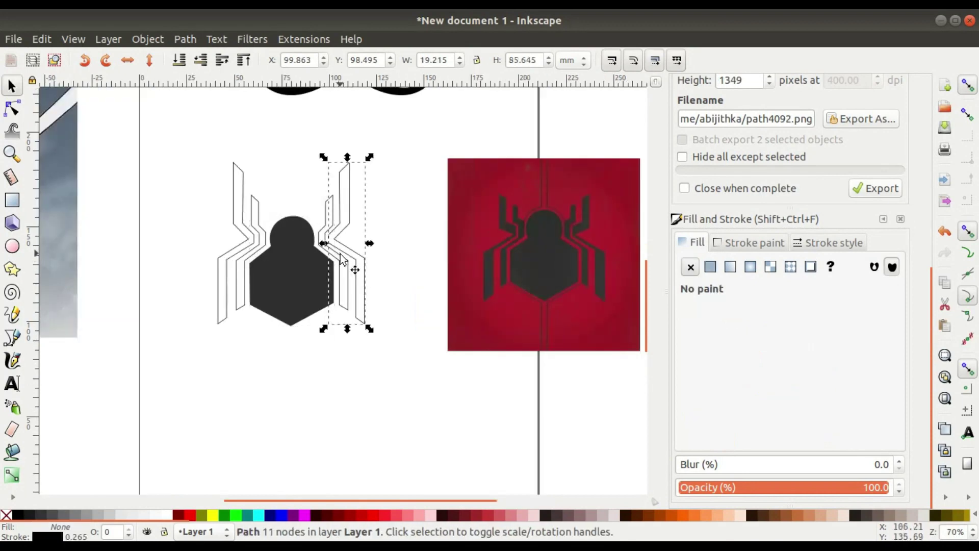
left_click(721, 247)
left_click(698, 247)
left_click(721, 245)
left_click(697, 245)
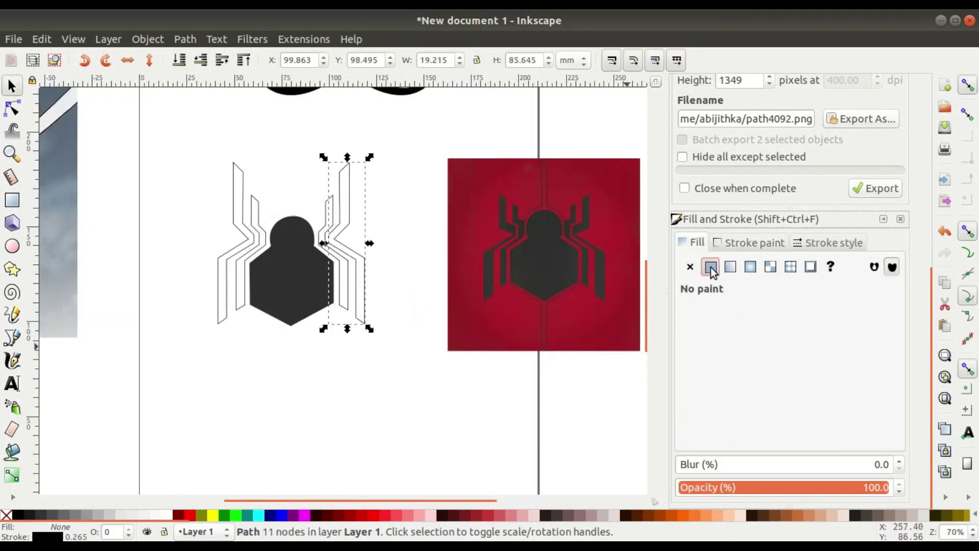
left_click(711, 267)
Fill the inner right leg with the same dark grey and remove the stroke from both right legs
left_click(349, 293)
left_click(722, 245)
left_click(690, 266)
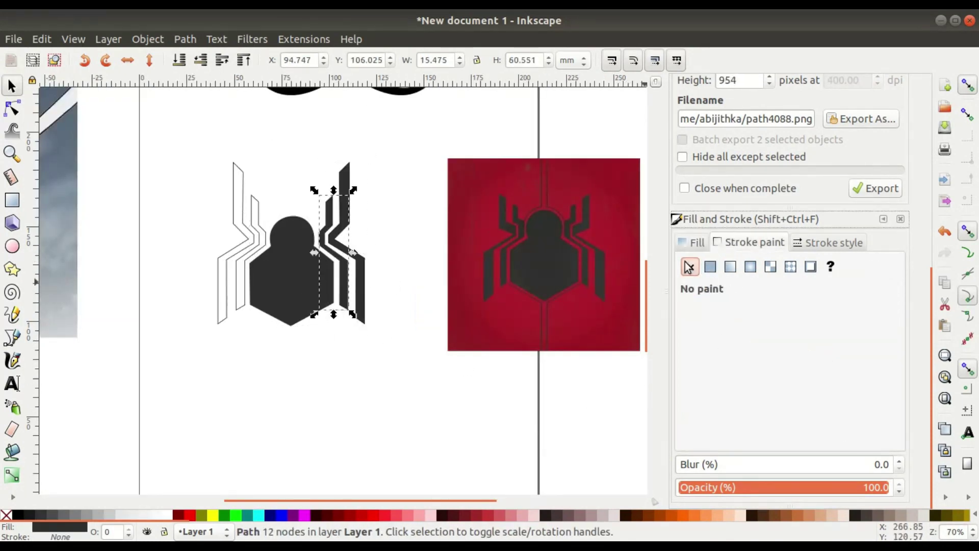
left_click(358, 268)
left_click(690, 269)
Remove the outer left leg's stroke and give it the flat dark grey fill
left_click(254, 240)
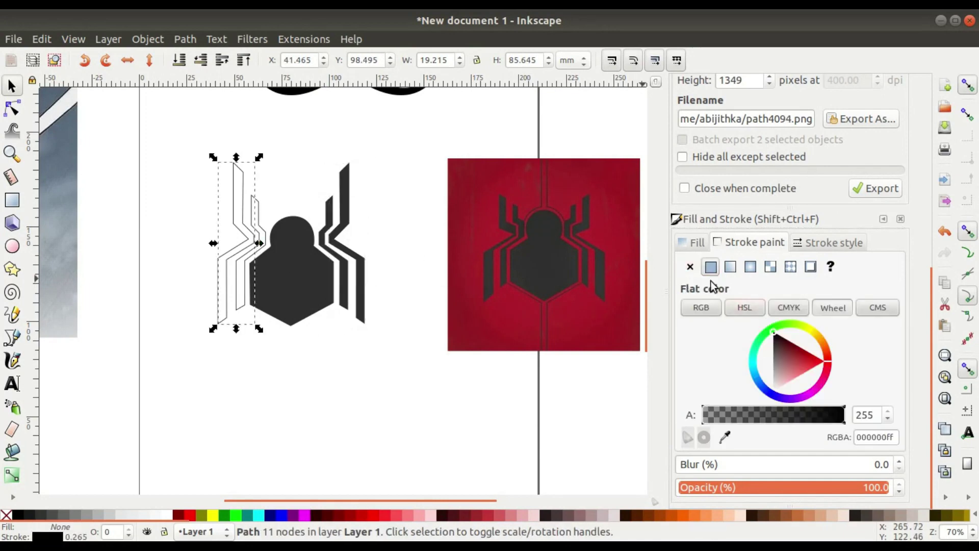
left_click(690, 267)
left_click(697, 245)
left_click(711, 267)
Remove the inner left leg's stroke and give it the flat dark grey fill
left_click(265, 240)
left_click(722, 244)
left_click(691, 267)
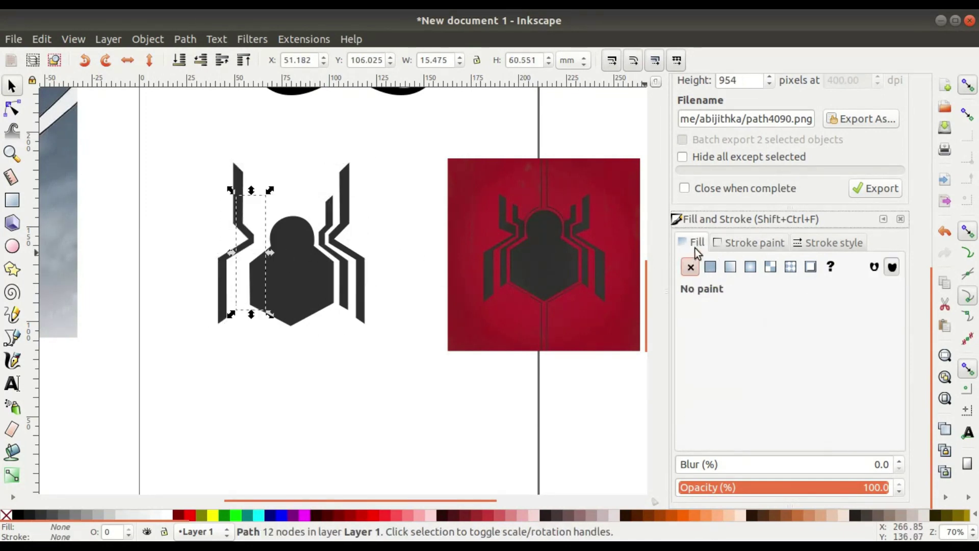
left_click(697, 243)
left_click(710, 267)
left_click(522, 363)
scroll(556, 259, "up", 4)
scroll(556, 259, "down", 4)
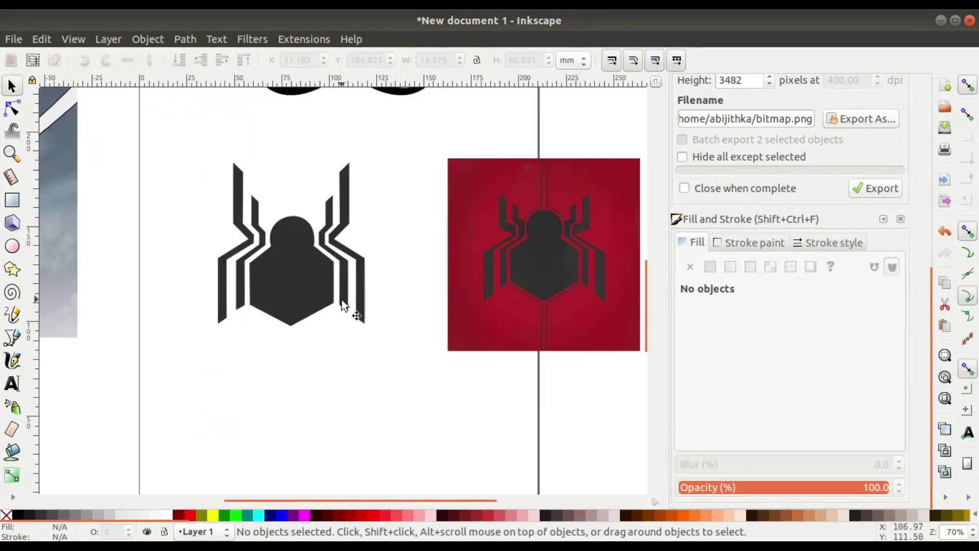
Move the red reference image right, off the page, to about X 221, Y 84.4 mm
left_click_drag(338, 299, 380, 360)
scroll(378, 358, "down", 1)
left_click_drag(451, 323, 425, 335)
left_click_drag(482, 353, 561, 353)
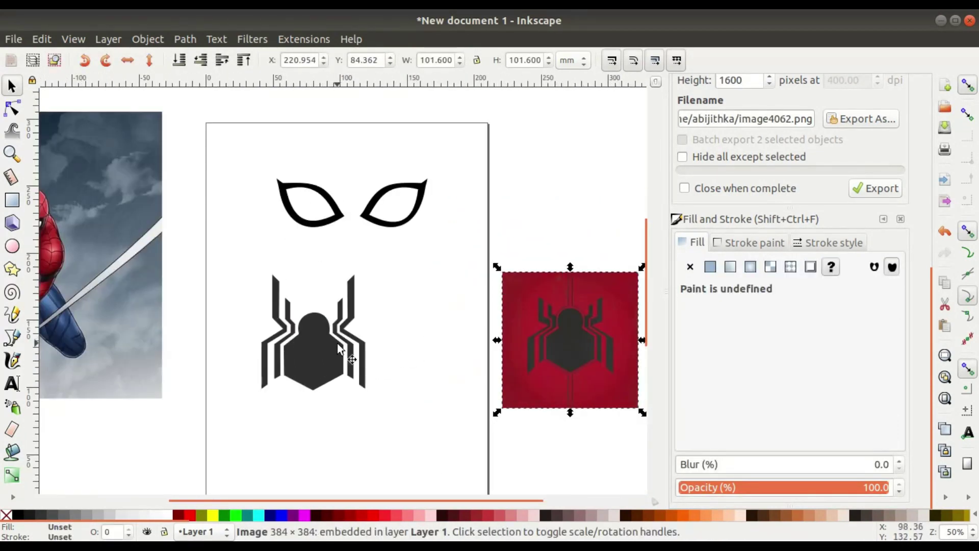
Duplicate the spider's body and enlarge the copy about its centre to about 52.7 × 68.7 mm
scroll(322, 331, "up", 2)
left_click(321, 302)
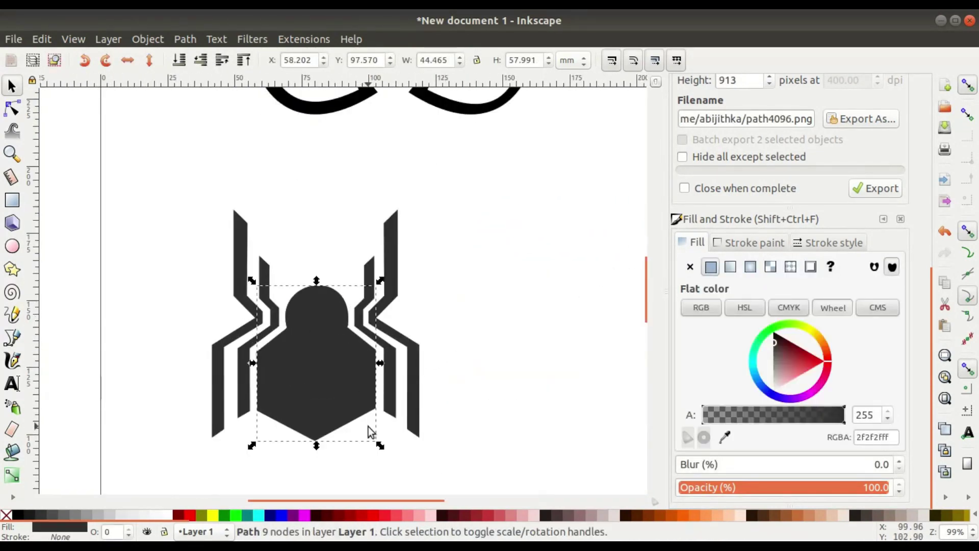
scroll(352, 418, "up", 2)
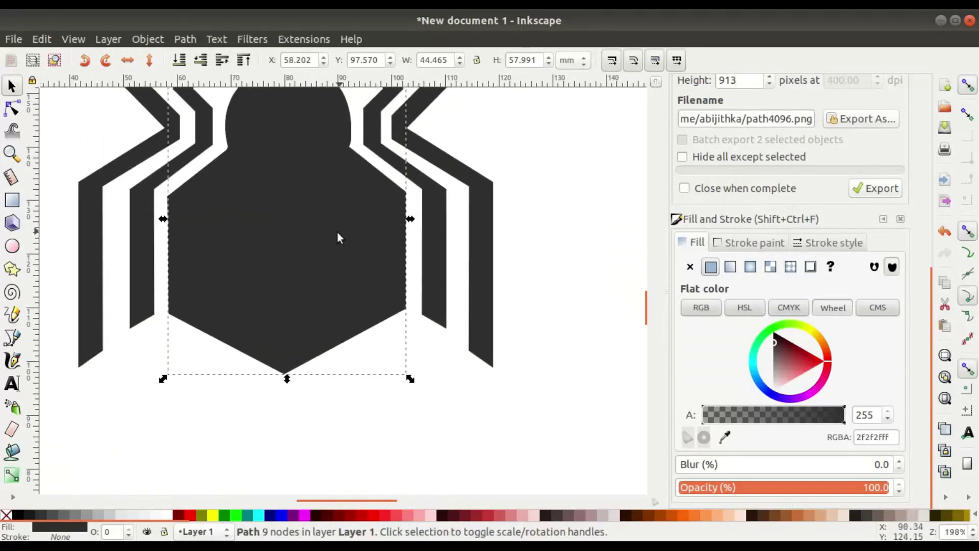
left_click_drag(422, 381, 442, 409)
Give the enlarged body copy a flat black stroke without fill, and shrink it to sit just outside the body
left_click(746, 245)
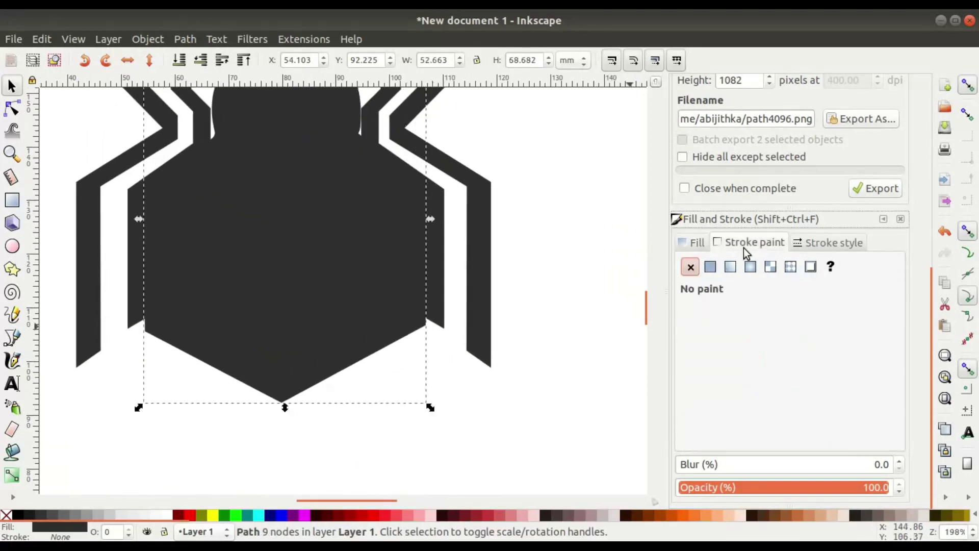
left_click(710, 267)
left_click(697, 243)
left_click(691, 268)
scroll(375, 316, "down", 2)
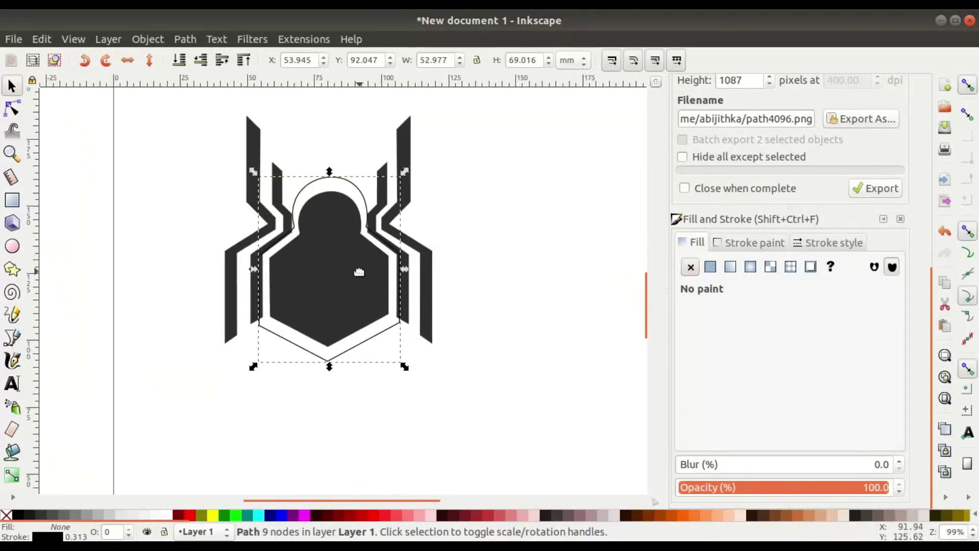
scroll(368, 278, "up", 1)
left_click_drag(420, 399, 409, 394)
Move the right neck corner node of the body outline slightly right so the outline clears the body
left_click(12, 108)
scroll(397, 194, "up", 4)
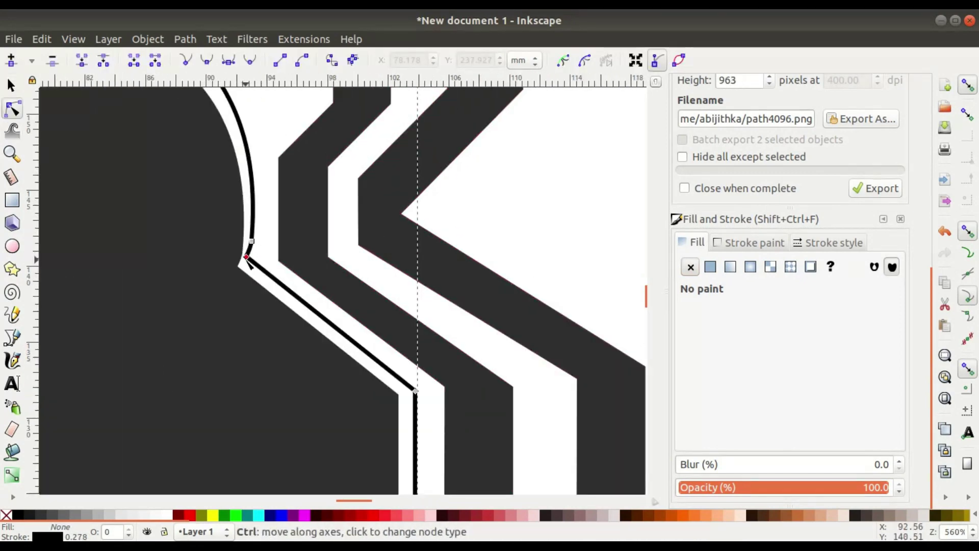
mouse_move(248, 261)
left_mouse_down()
mouse_move(260, 276)
mouse_move(250, 263)
left_mouse_up()
scroll(250, 264, "up", 5)
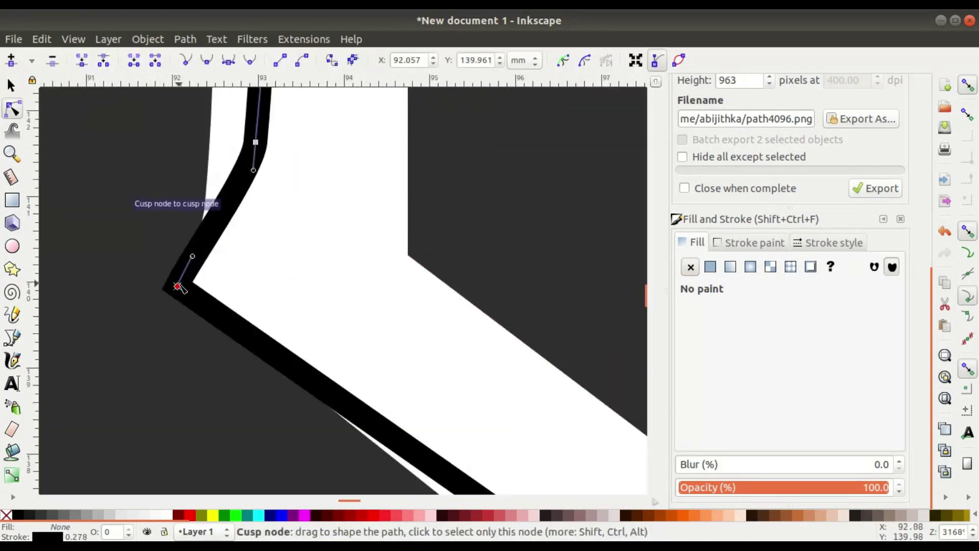
left_click_drag(182, 287, 238, 288)
key("Escape")
Move the left neck corner node of the body outline to about X 68.7, Y 139.6 mm, clear of the body
scroll(226, 311, "down", 8)
left_click_drag(103, 326, 218, 312)
scroll(212, 296, "up", 3)
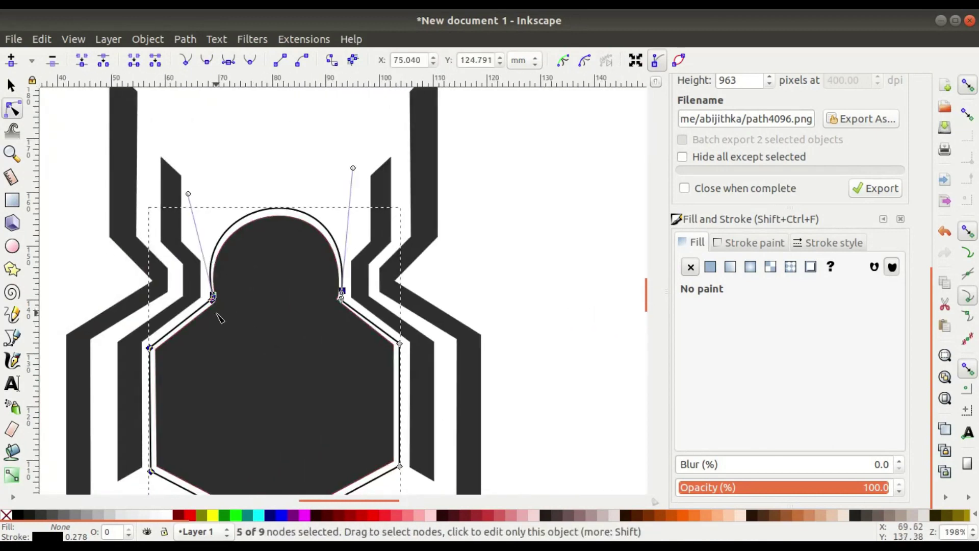
scroll(214, 307, "up", 5)
left_click(208, 280)
scroll(204, 271, "up", 4)
left_click(240, 244)
left_click(267, 240)
scroll(267, 239, "down", 8)
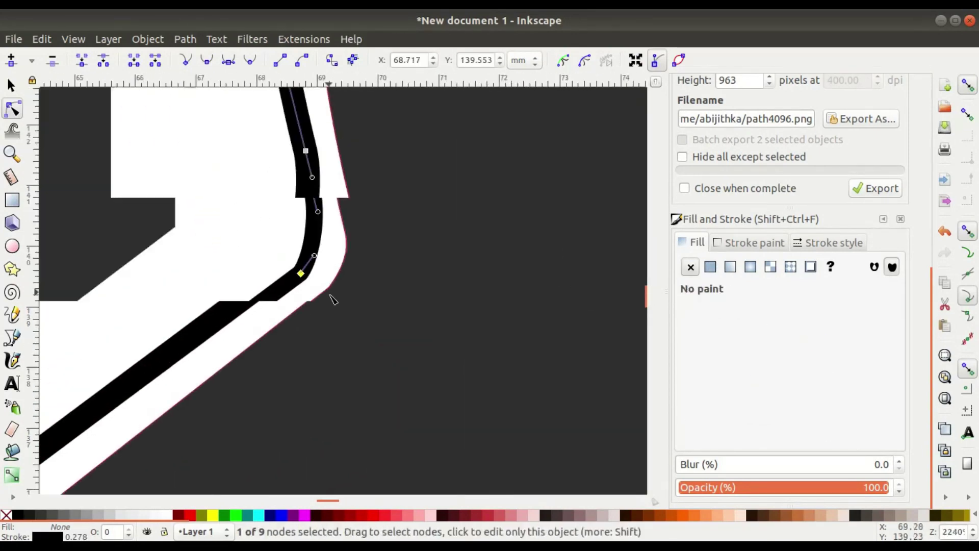
scroll(420, 223, "up", 2)
scroll(422, 292, "down", 4)
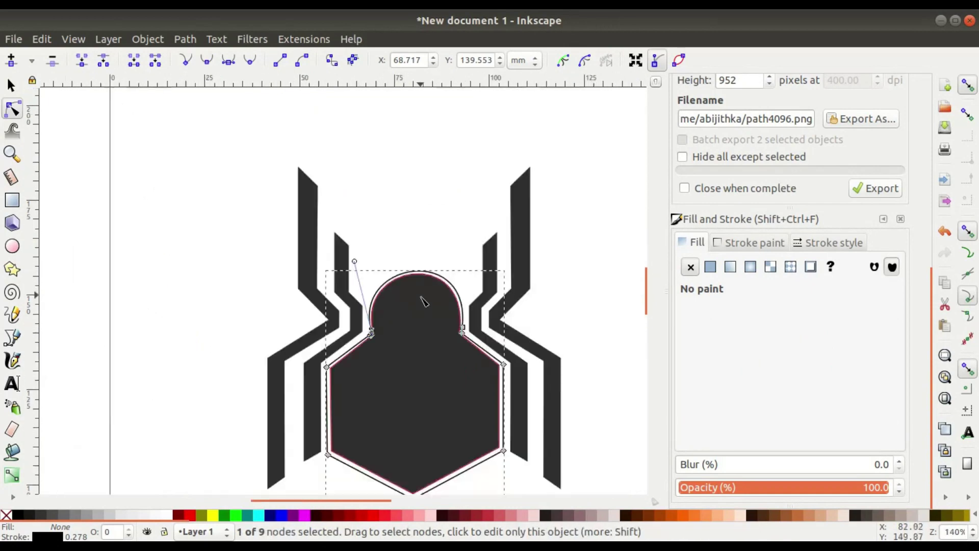
left_click_drag(427, 471, 414, 305)
scroll(408, 301, "up", 1)
left_click_drag(489, 213, 446, 301)
scroll(446, 300, "down", 1)
left_click(12, 86)
left_click(163, 158)
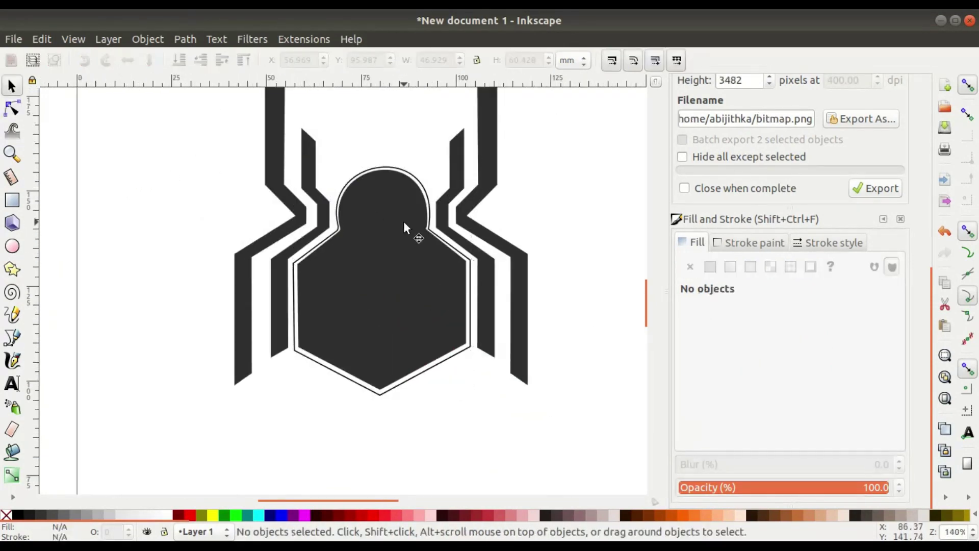
Move the bottom tip node of the body outline up to about X 79.9, Y 96.8 mm, closer to the body
scroll(396, 250, "down", 1)
scroll(382, 358, "up", 4)
left_click(403, 374)
left_click(13, 109)
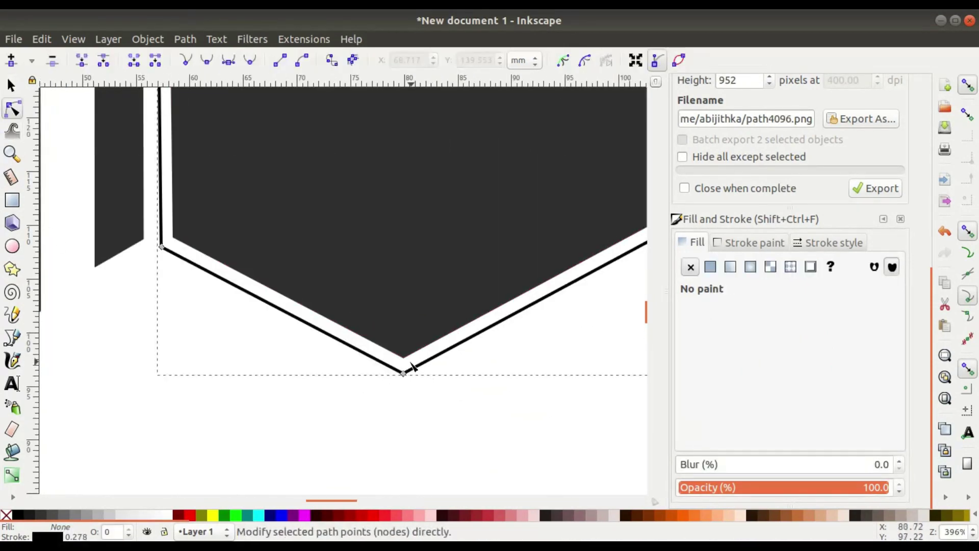
left_click_drag(403, 374, 403, 366)
scroll(403, 366, "down", 3)
left_click_drag(479, 295, 444, 278)
scroll(296, 314, "down", 3)
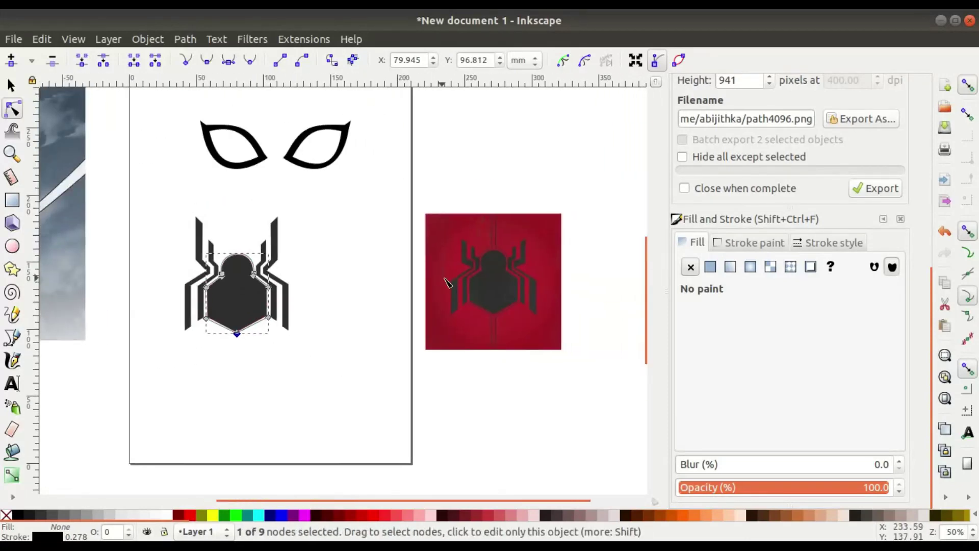
scroll(207, 280, "up", 4)
Move the left inner leg right to about X 52.5 mm so it meets the body outline
left_click(13, 87)
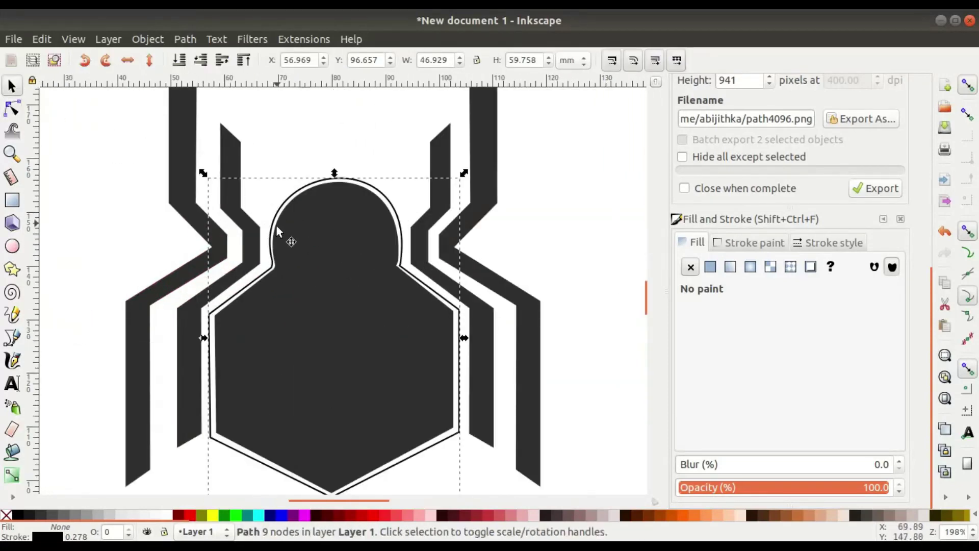
left_click(253, 258)
left_click_drag(253, 254, 259, 255)
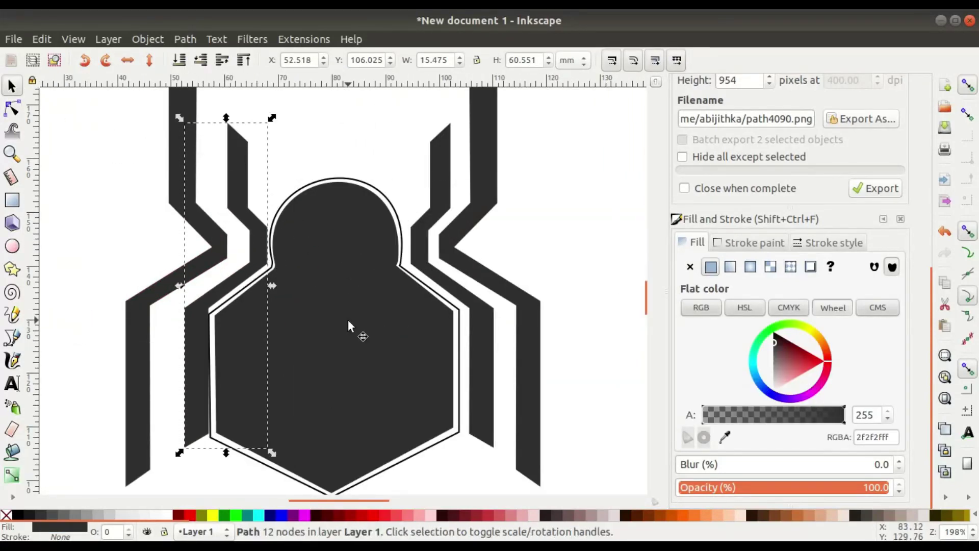
Move the left smooth node at the base of the outline's head outward to about X 66.9, Y 141.7 mm
key("n")
left_click(280, 213)
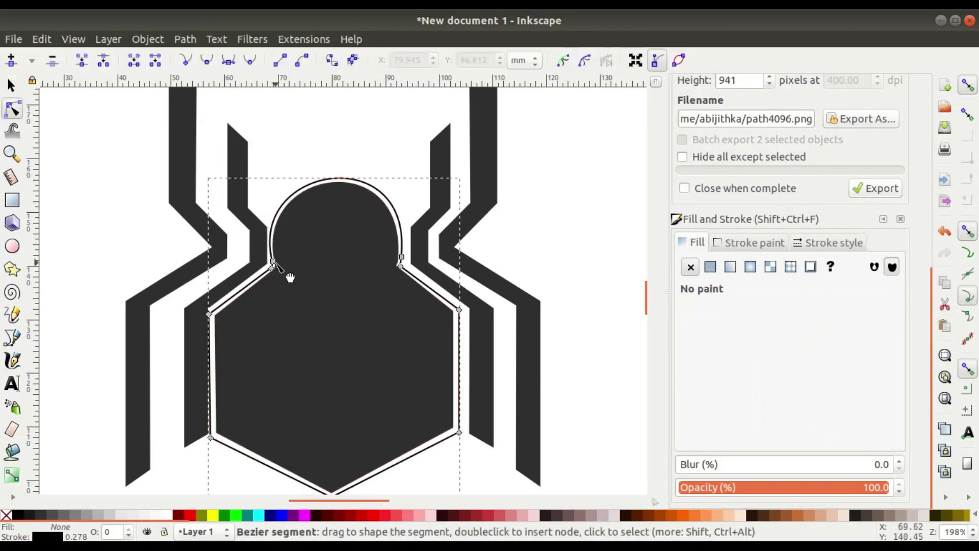
left_click_drag(275, 265, 268, 263)
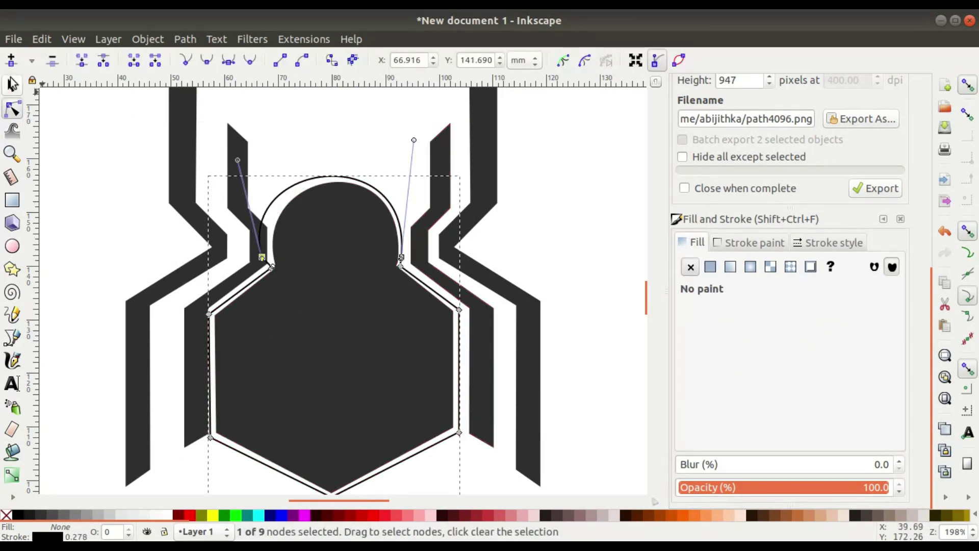
Move the right inner leg 2 mm left so it meets the body outline
key("s")
left_click(430, 258)
left_click_drag(487, 291, 460, 305)
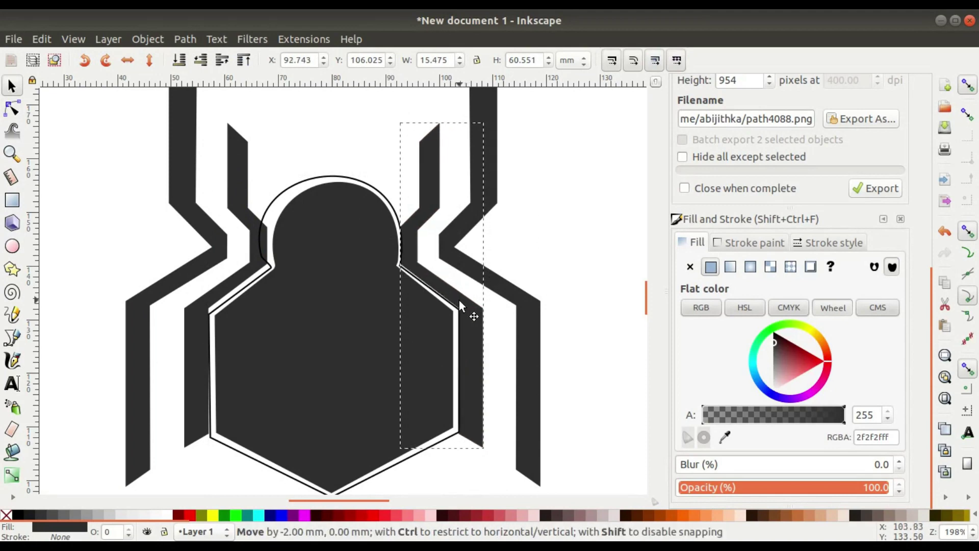
Move the right smooth node at the base of the outline's head slightly outward, over the right inner leg
left_click(8, 110)
left_click(405, 238)
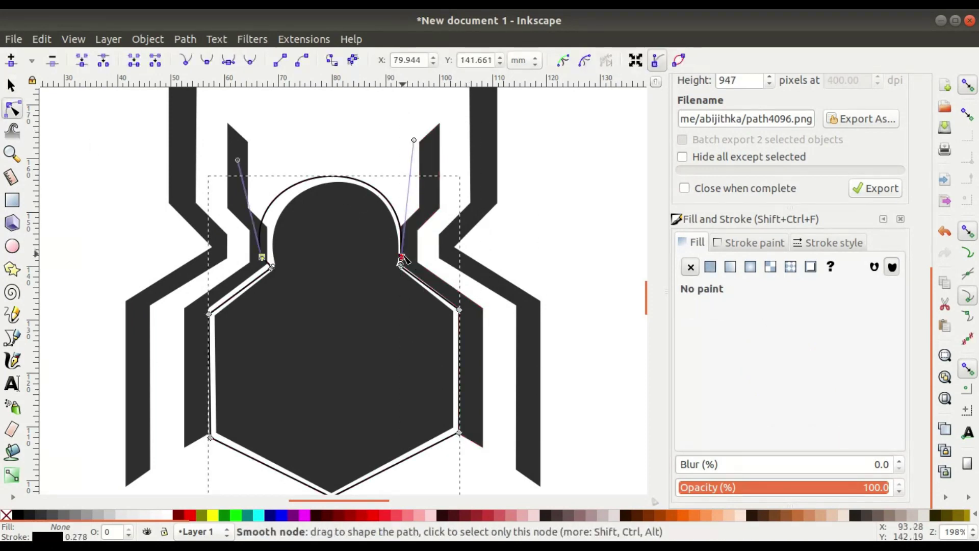
left_click_drag(404, 259, 408, 255)
left_click(11, 85)
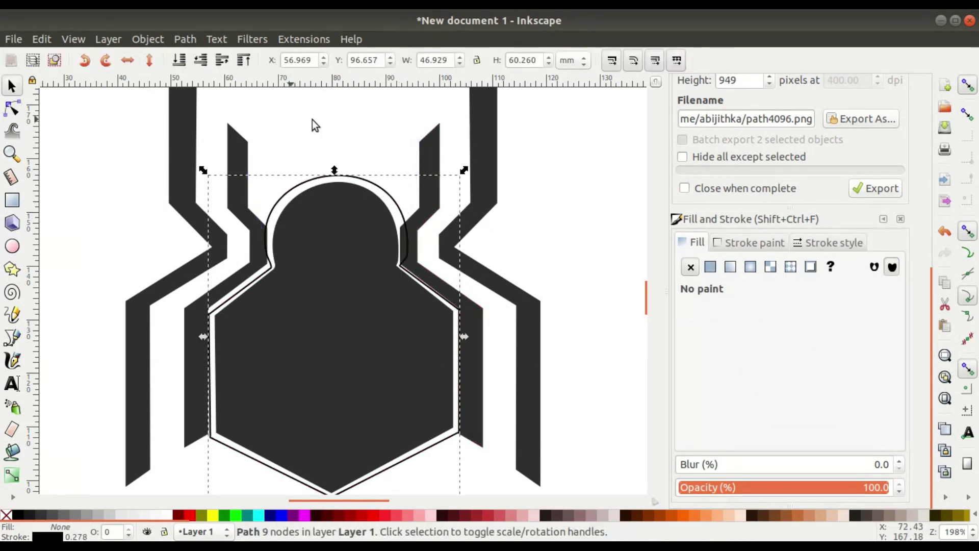
left_click(312, 119)
Move the outline's left neck corner node onto the left inner leg, at about X 64.7, Y 140.6 mm
scroll(270, 260, "up", 2)
left_click(12, 108)
mouse_move(270, 260)
left_mouse_down()
mouse_move(307, 216)
mouse_move(267, 217)
left_mouse_up()
left_click(305, 224)
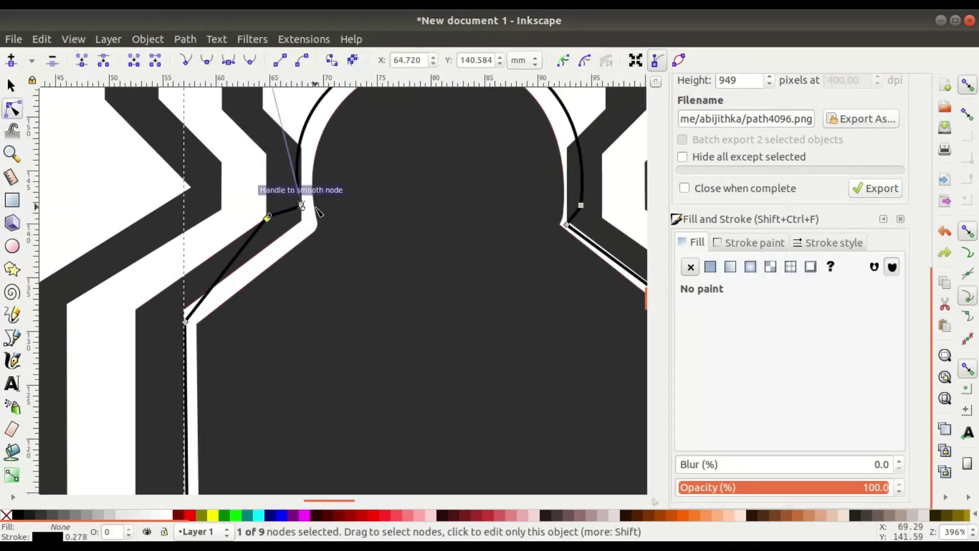
scroll(484, 177, "down", 1)
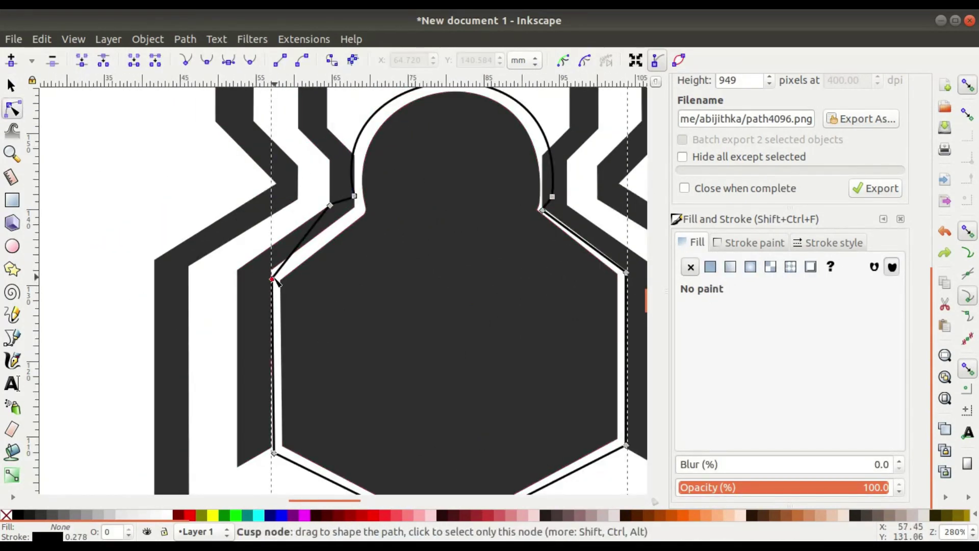
Move the outline's left shoulder node to about X 55.3, Y 132.2 mm and its lower left corner outward, both onto the left inner leg
left_click_drag(273, 279, 272, 270)
left_click_drag(275, 455, 259, 326)
left_click_drag(281, 148, 252, 147)
Move the outline's lower right corner node onto the right inner leg, to about X 106.3, Y 108.3 mm
scroll(278, 146, "up", 3)
scroll(349, 229, "down", 5)
scroll(551, 280, "up", 4)
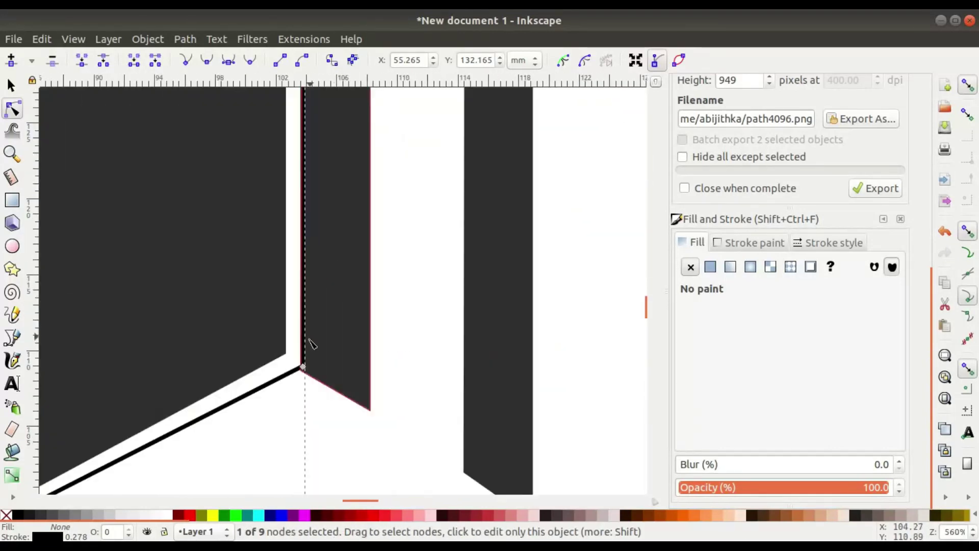
left_click_drag(303, 367, 342, 375)
scroll(334, 383, "down", 1)
left_click_drag(307, 407, 364, 394)
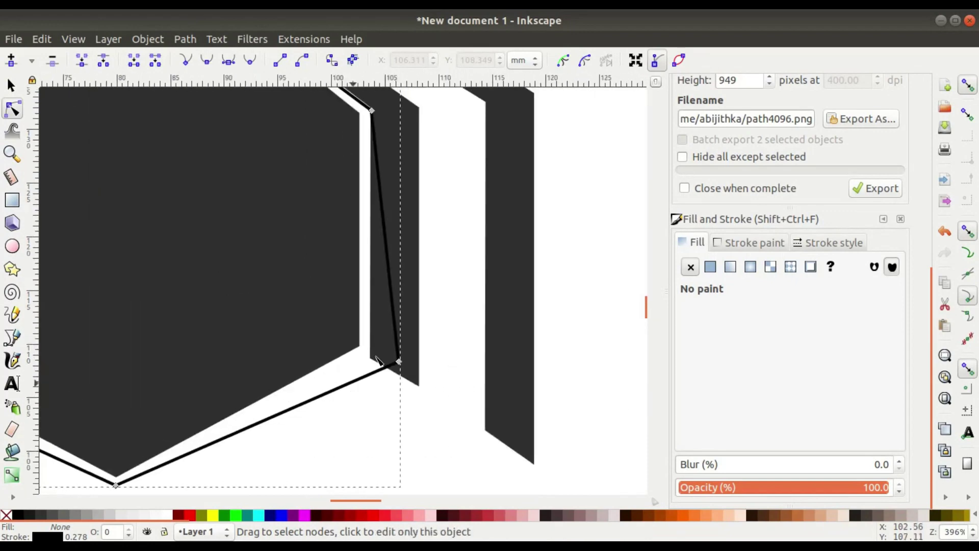
Move the outline's right shoulder and right neck corner nodes onto the right inner leg, the neck node to about X 94.1, Y 140.2 mm
left_click_drag(379, 239, 353, 266)
left_click_drag(373, 389, 369, 384)
left_click_drag(344, 133, 365, 267)
key("ctrl+z")
scroll(271, 295, "up", 3)
mouse_move(238, 183)
left_mouse_down()
mouse_move(270, 296)
mouse_move(262, 288)
mouse_move(291, 285)
left_mouse_up()
scroll(307, 289, "down", 5)
left_click(11, 86)
left_click(750, 242)
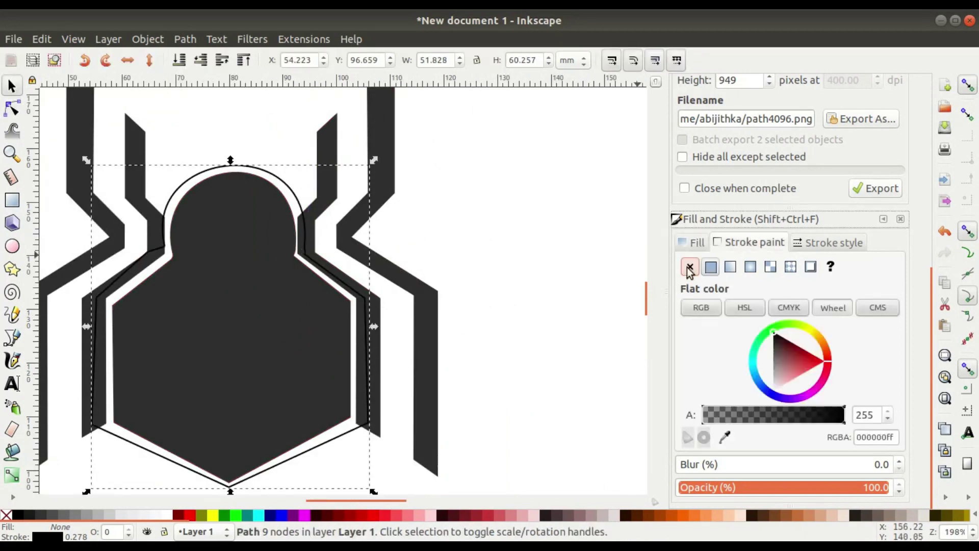
left_click(689, 269)
key("ctrl+z")
left_click(696, 243)
left_click(708, 267)
key("ctrl+z")
Sample the body's dark grey (2f2f2fff) as the stroke colour of the body outline
left_click(730, 246)
left_click(726, 438)
left_click(243, 334)
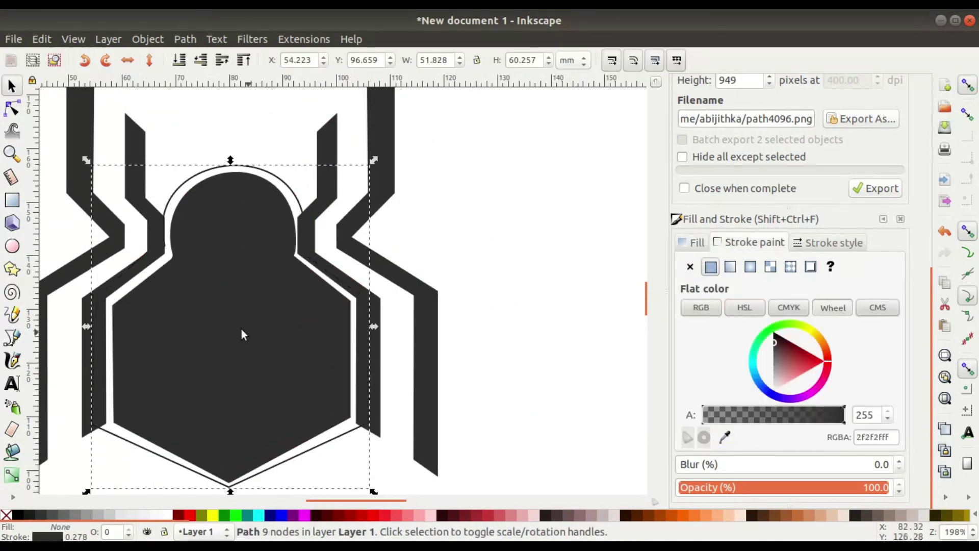
Nudge the left inner leg slightly right, closer to the body
left_click(474, 194)
scroll(179, 213, "up", 2)
left_click(310, 252, "ctrl")
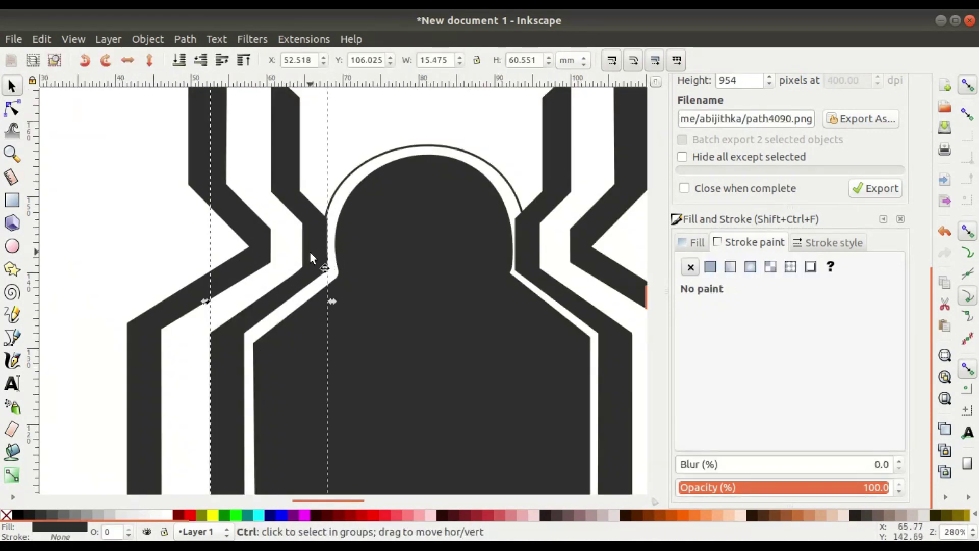
left_click_drag(311, 252, 333, 274)
left_click(306, 189)
Move the outline's left neck corner node to about X 65.8, Y 139.7 mm so the left inner leg hides it
scroll(307, 230, "up", 4)
left_click(12, 108)
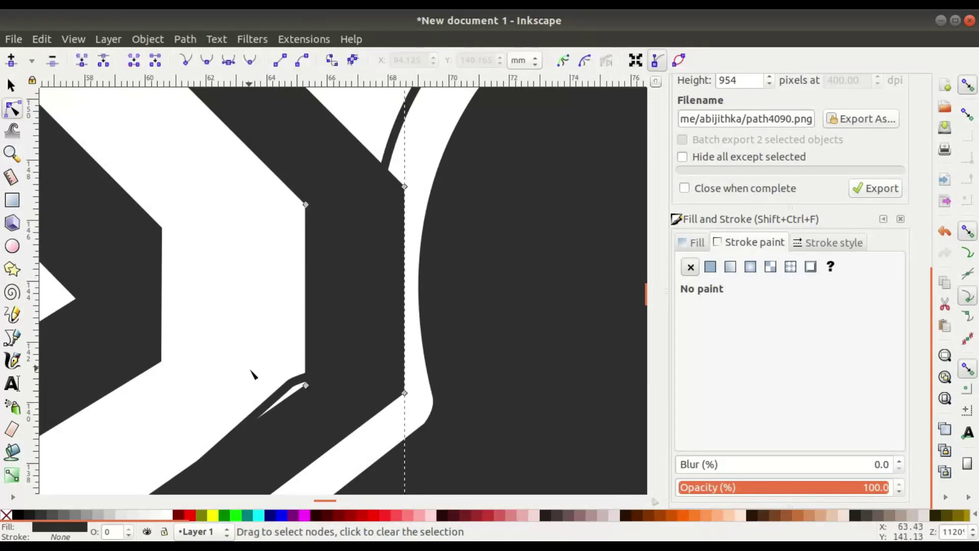
left_click(293, 382)
left_click_drag(289, 385, 321, 412)
scroll(438, 410, "down", 6)
left_click_drag(461, 429, 271, 263)
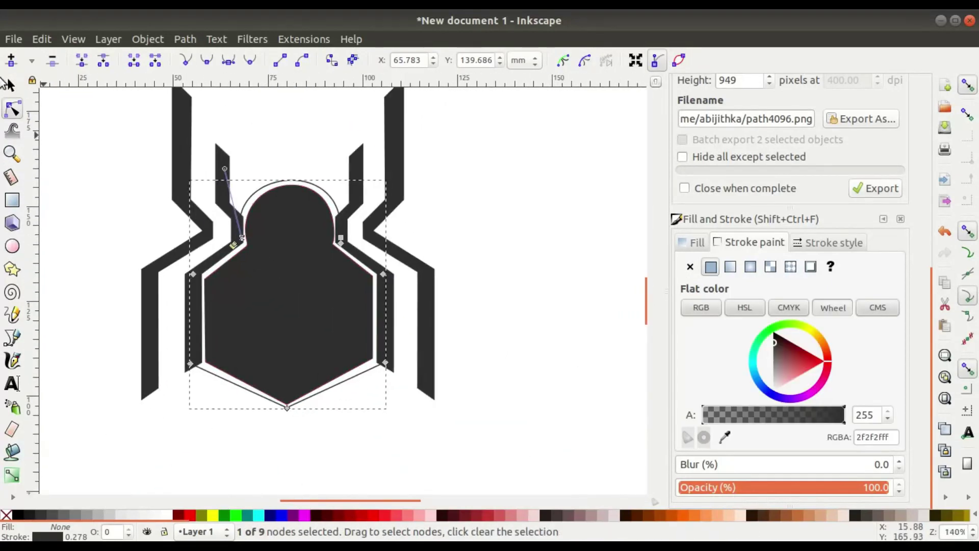
Set the body outline's stroke width to 0.5 mm
left_click(9, 85)
left_click(814, 243)
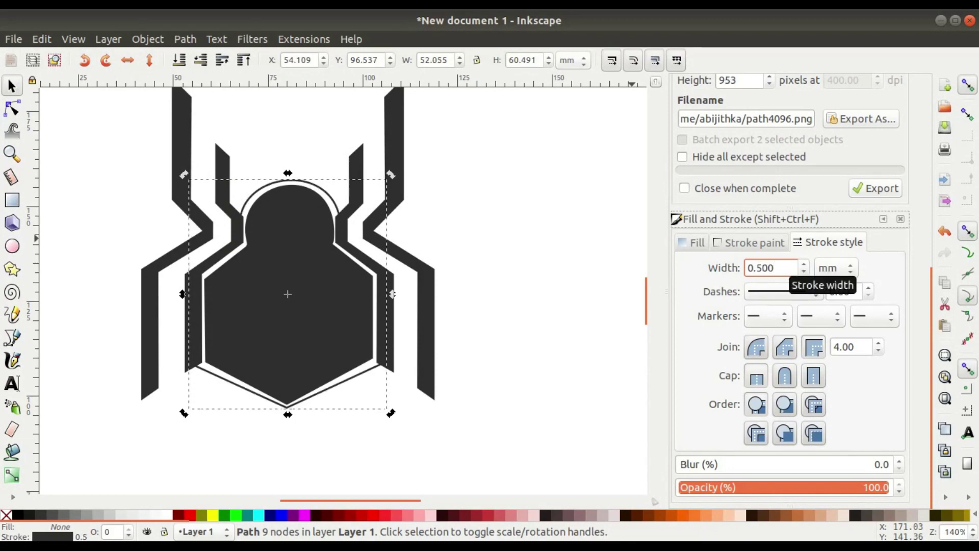
left_click(492, 253)
scroll(495, 253, "down", 3)
Move the outline's bottom tip node down to widen the gap below the body
left_click_drag(494, 253, 378, 294)
scroll(288, 338, "up", 5)
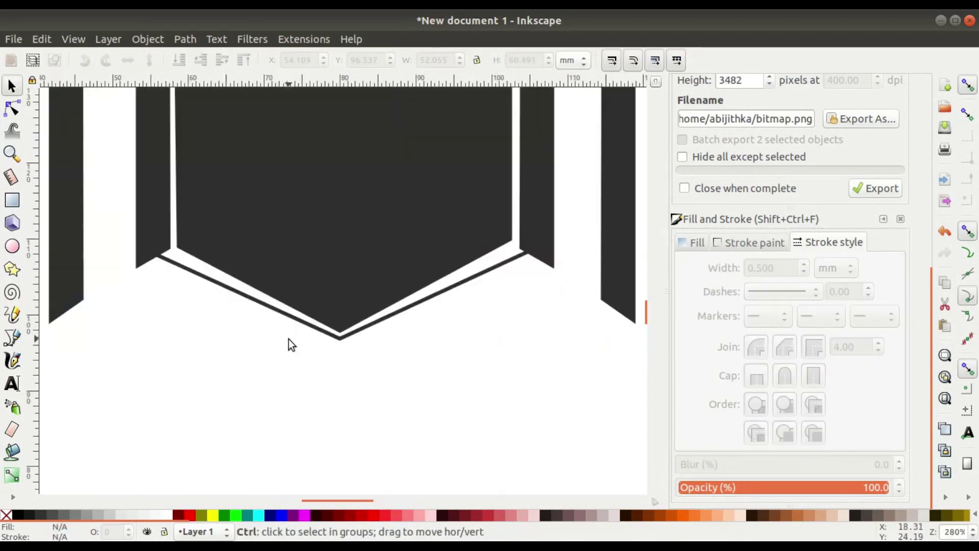
left_click(12, 108)
left_click(341, 339)
left_click_drag(339, 338, 337, 350)
key("ctrl+z")
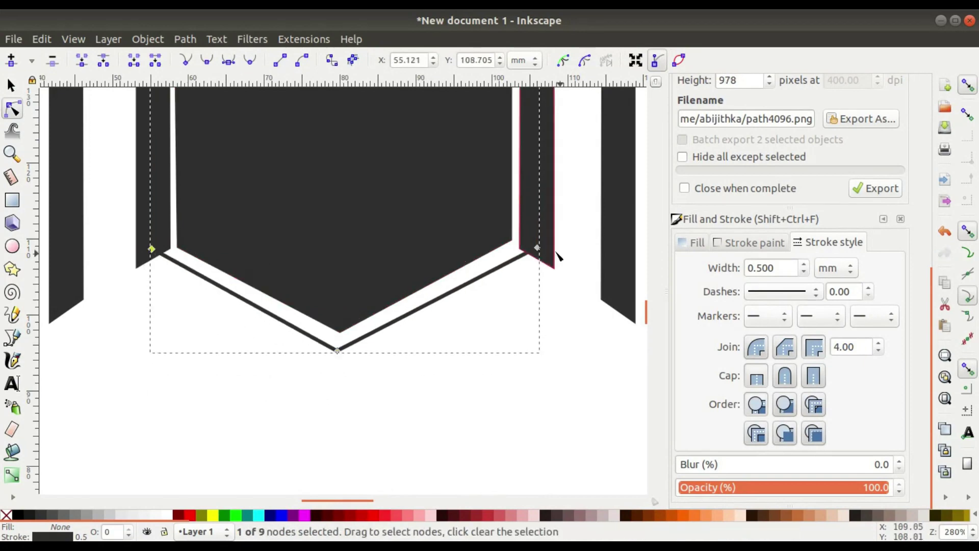
Adjust the outline's two lower corner nodes at the inner legs' ends, placing the right one at about X 104.2, Y 108.8 mm
left_click_drag(538, 249, 534, 251)
left_click_drag(144, 248, 163, 247)
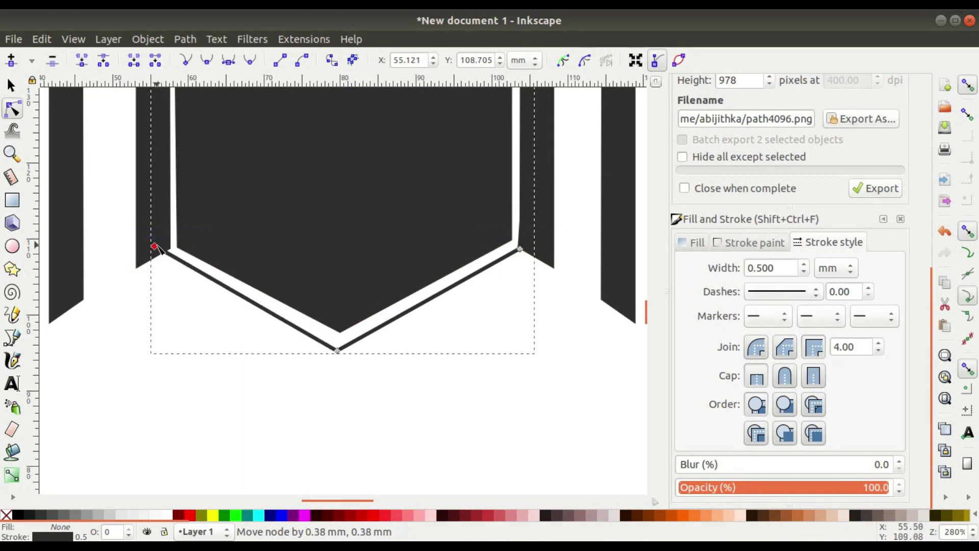
left_click_drag(526, 248, 528, 249)
scroll(540, 244, "up", 5)
left_click_drag(412, 278, 436, 272)
scroll(443, 326, "down", 5)
Centre the outline's bottom tip at about X 79.9, Y 95.5 mm and move its lower left corner to about X 55.3, Y 108.9 mm
scroll(232, 432, "up", 4)
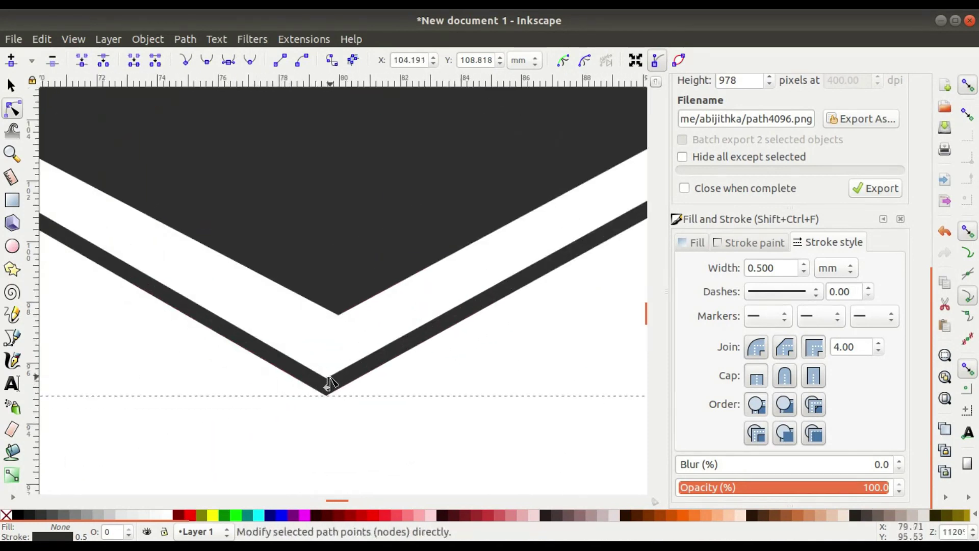
left_click_drag(330, 382, 337, 378)
scroll(414, 346, "down", 4)
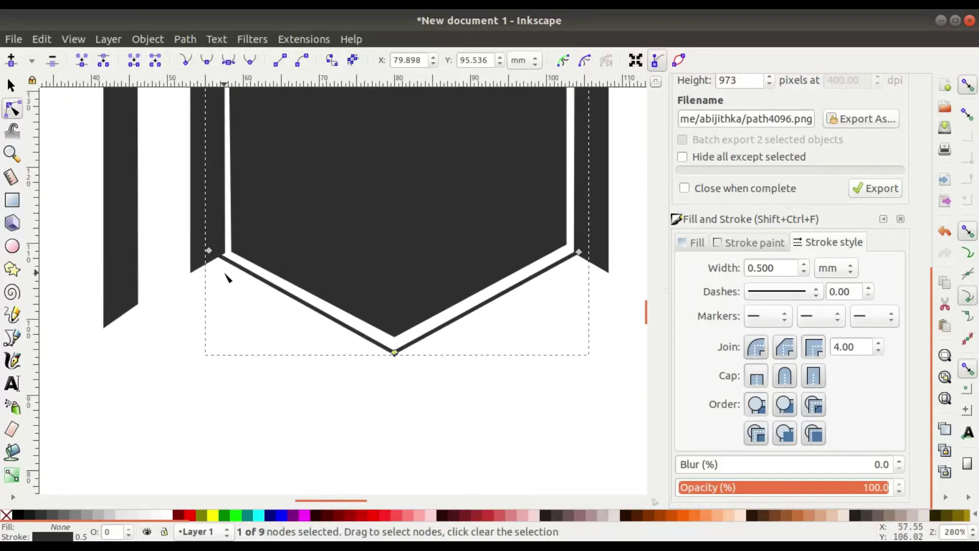
scroll(220, 255, "up", 2)
scroll(561, 296, "down", 4)
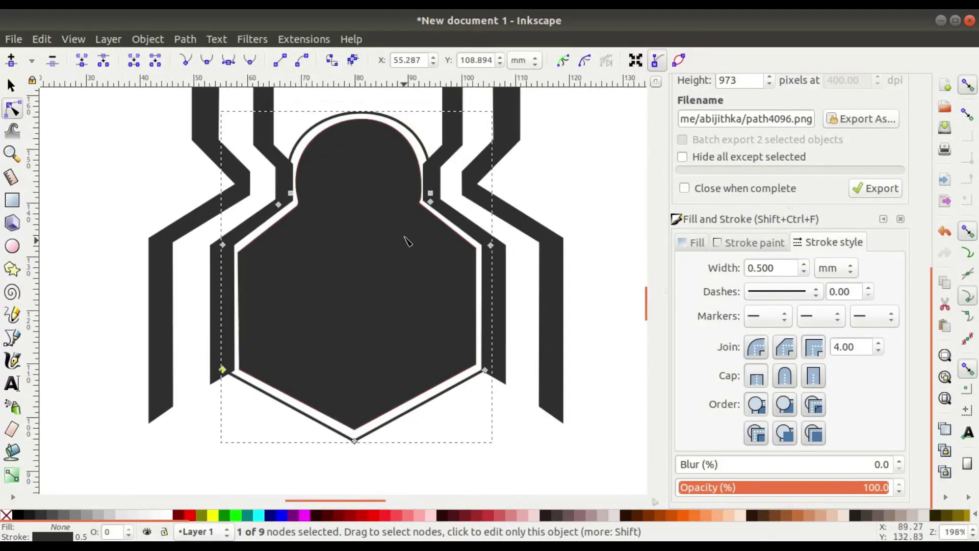
key("s")
scroll(381, 283, "down", 4)
left_click(418, 255)
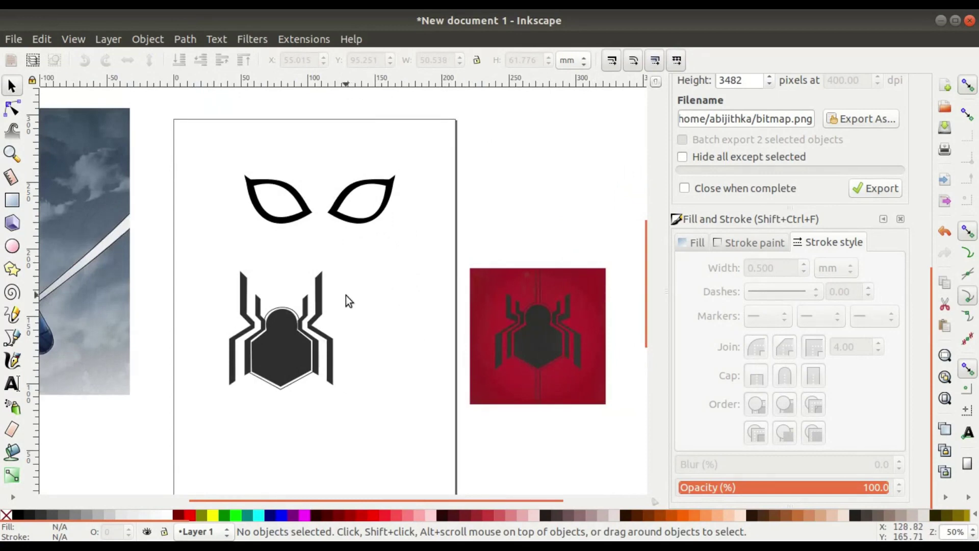
Move both outer legs inward, closer to the inner legs, with the left one at about X 46.1, Y 98.7 mm
scroll(346, 298, "up", 3)
left_click_drag(374, 359, 359, 365)
left_click_drag(170, 326, 182, 331)
left_click(400, 327)
scroll(383, 316, "down", 2)
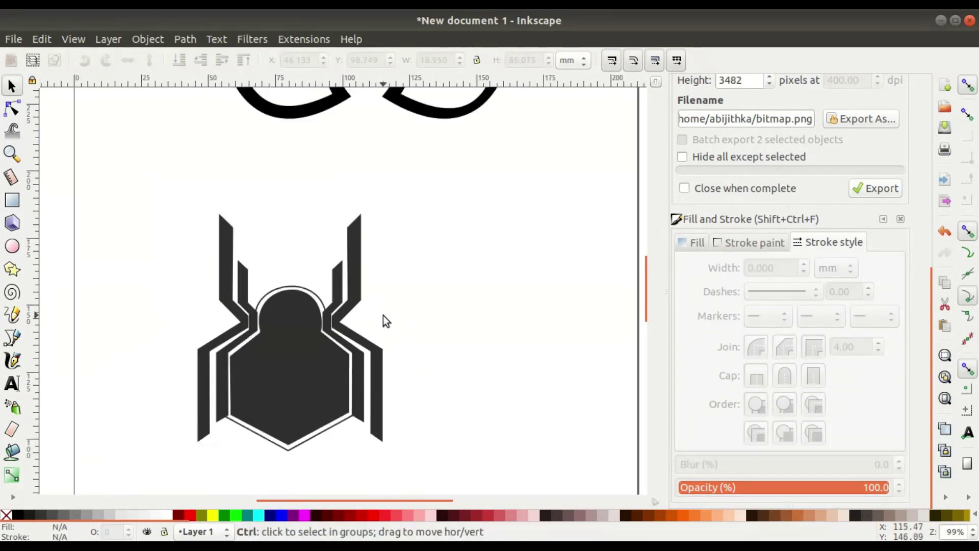
Bend the head arc of the body outline slightly upward to even out its gap above the spider's head
scroll(306, 308, "up", 5)
left_click(12, 108)
left_click(238, 326)
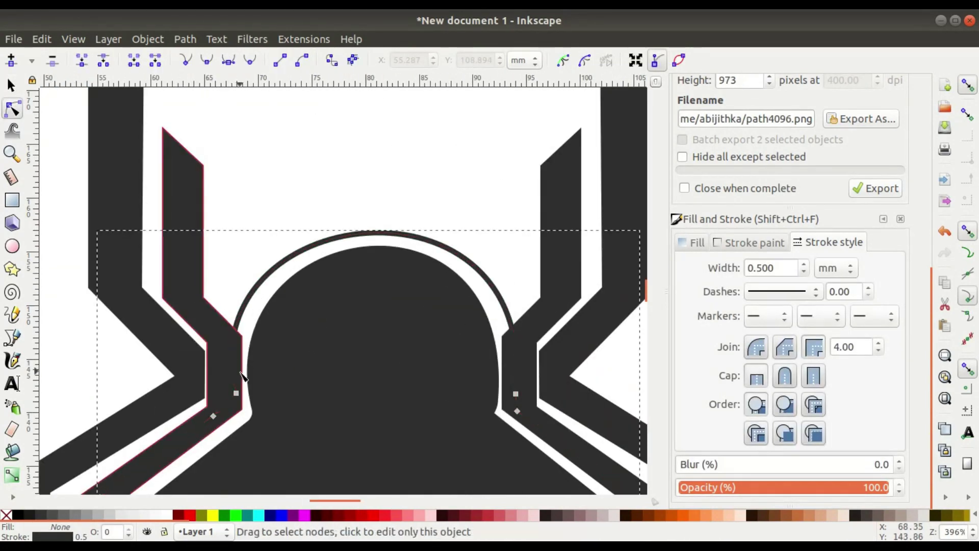
left_click_drag(237, 327, 234, 322)
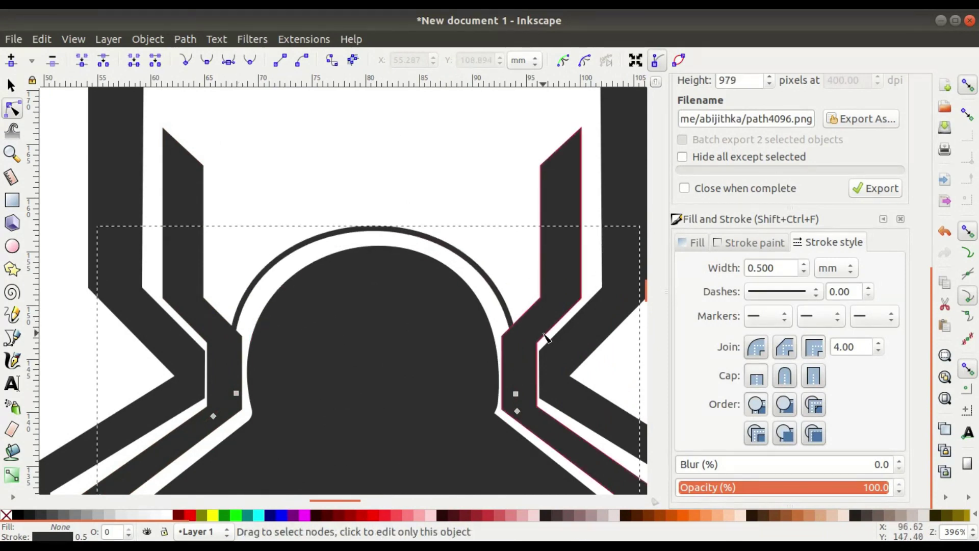
key("ctrl+z")
left_click_drag(371, 234, 373, 229)
left_click(11, 86)
left_click(357, 186)
scroll(358, 186, "down", 4)
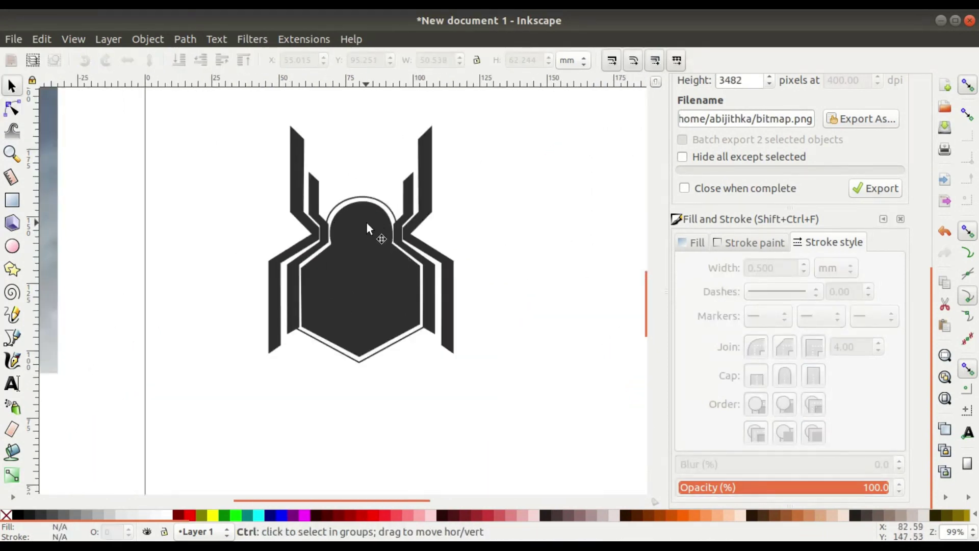
Move the outline's lower left corner node slightly outward along the inner leg's end, to about X 54.8, Y 108.5 mm
scroll(378, 223, "down", 1)
left_click_drag(409, 194, 378, 276)
scroll(325, 395, "up", 4)
left_click(12, 109)
scroll(163, 389, "up", 4)
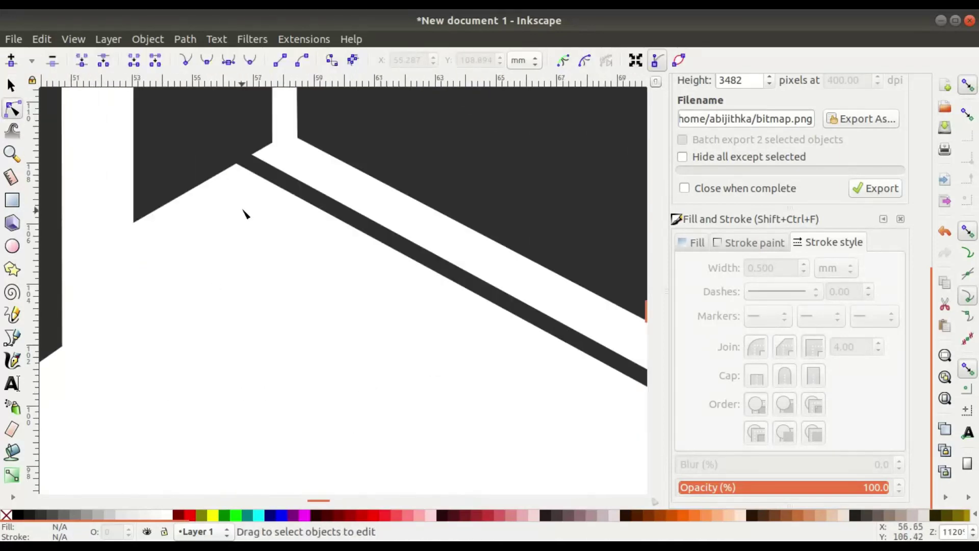
left_click(241, 162)
left_click_drag(203, 137, 186, 147)
scroll(201, 386, "down", 5)
Move the outline's lower right corner node slightly outward to about X 104.7, Y 108.6 mm, matching the opposite corner
scroll(470, 342, "up", 3)
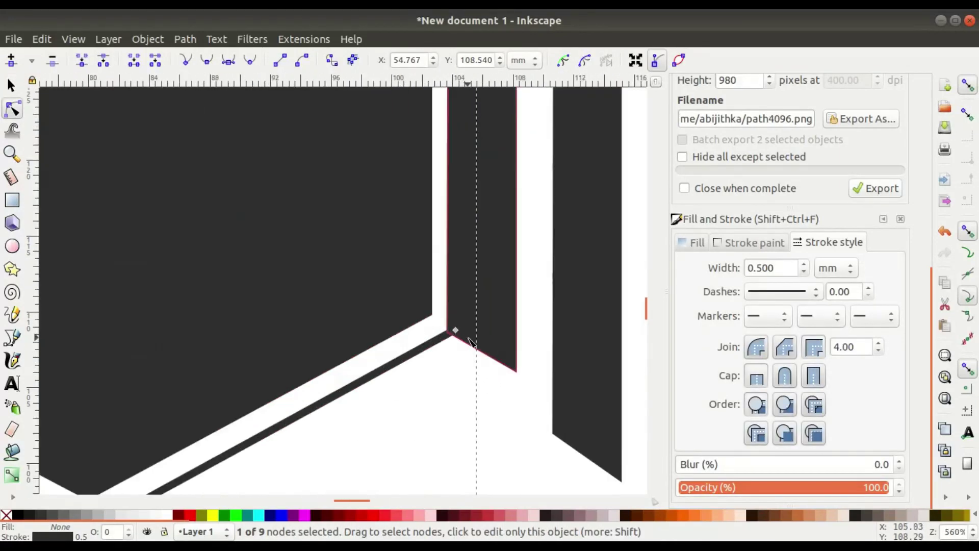
left_click_drag(459, 332, 463, 334)
scroll(426, 352, "down", 4)
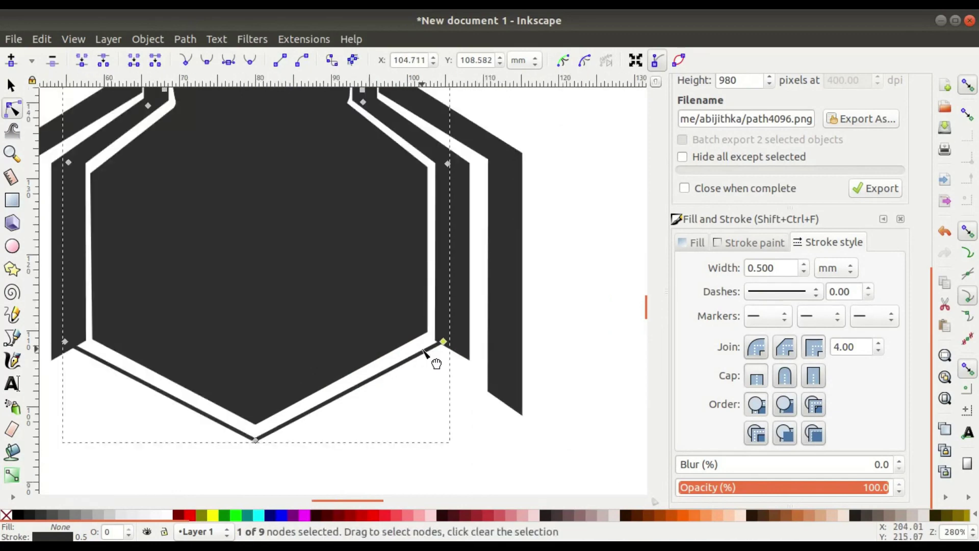
key("s")
key("Escape")
scroll(357, 279, "down", 3)
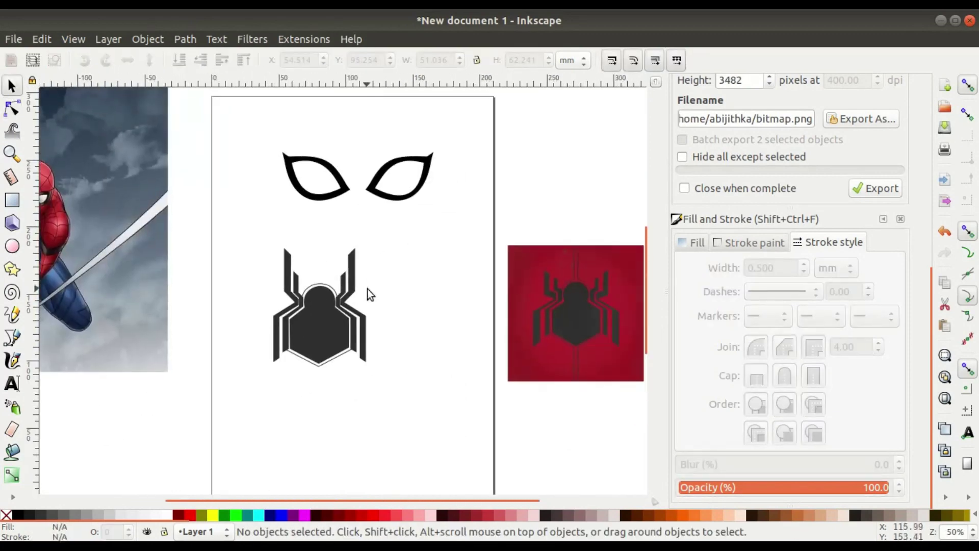
scroll(367, 289, "down", 1)
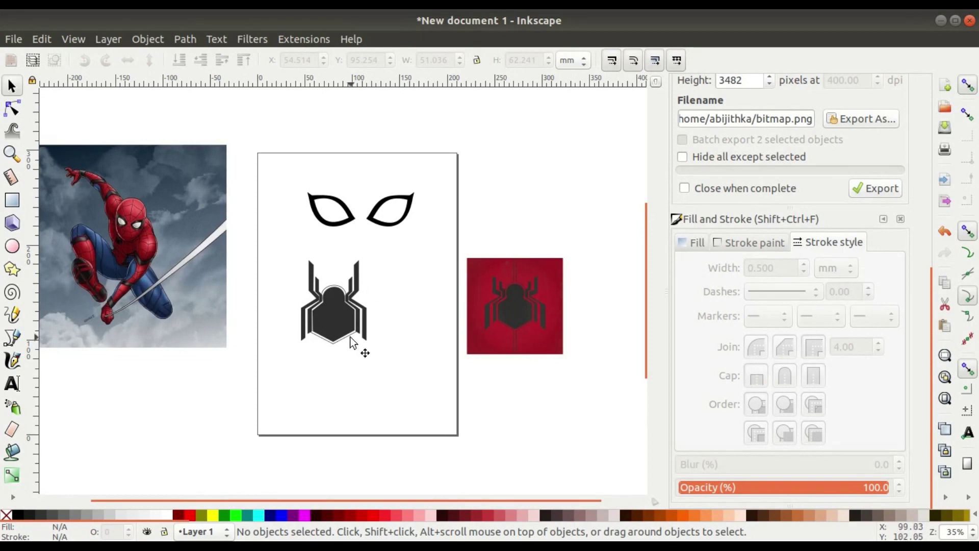
Draw a rectangle covering the whole page, about 210.9 mm wide and 300.1 mm high
scroll(375, 327, "up", 1)
scroll(375, 325, "down", 1)
left_click_drag(381, 320, 348, 314)
left_click(12, 200)
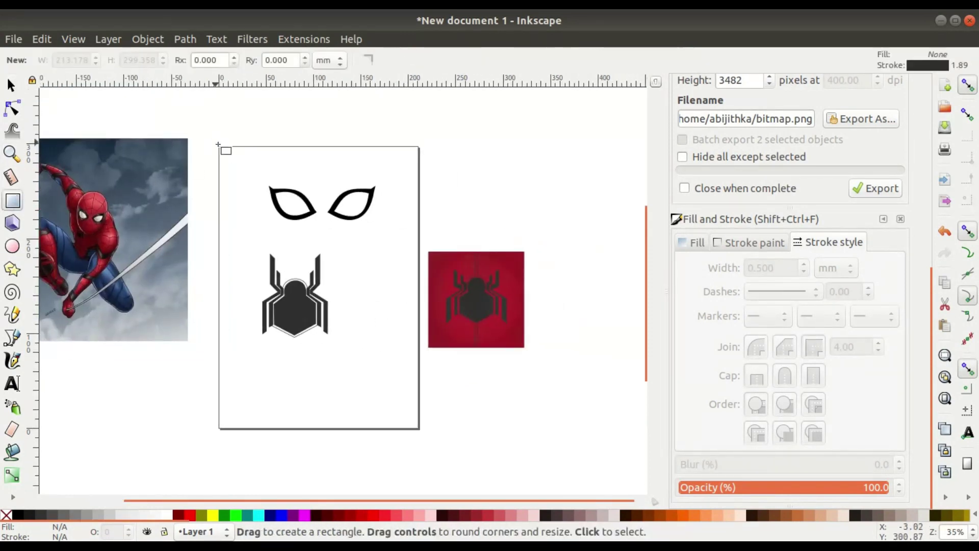
left_click_drag(219, 146, 425, 436)
key("s")
Remove the page rectangle's stroke and give it a flat crimson fill, b11d2b, sampled from the red emblem reference
left_click(767, 247)
left_click(690, 267)
left_click(695, 242)
left_click(711, 266)
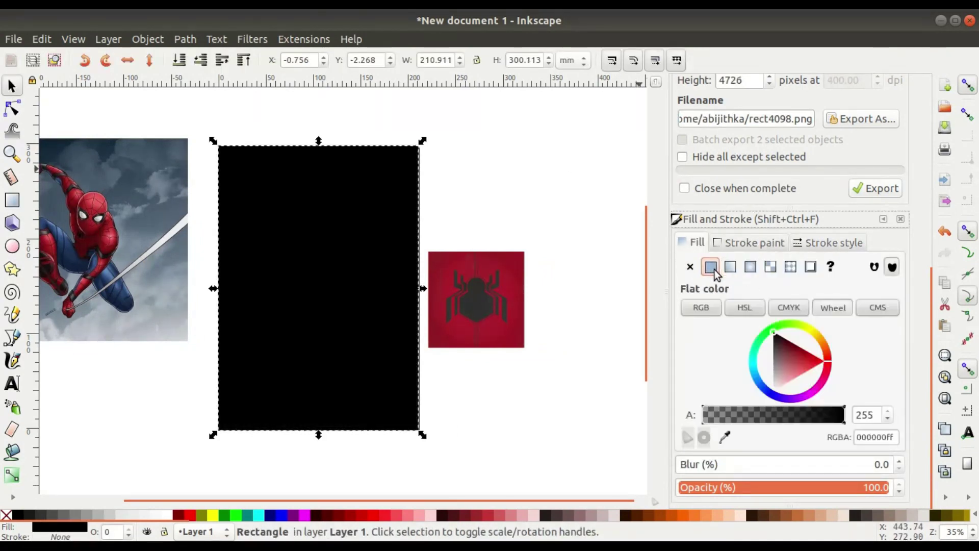
left_click(801, 365)
left_click(725, 437)
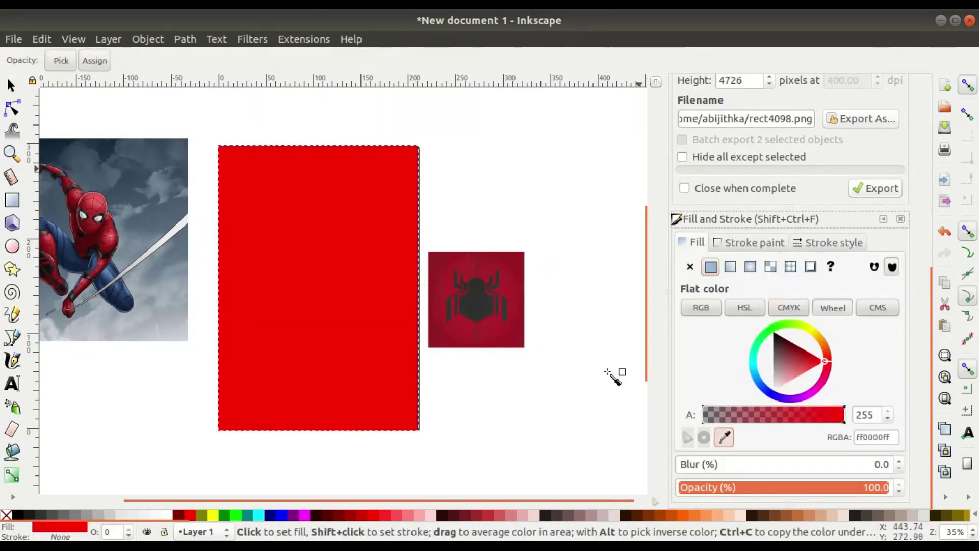
left_click(513, 285)
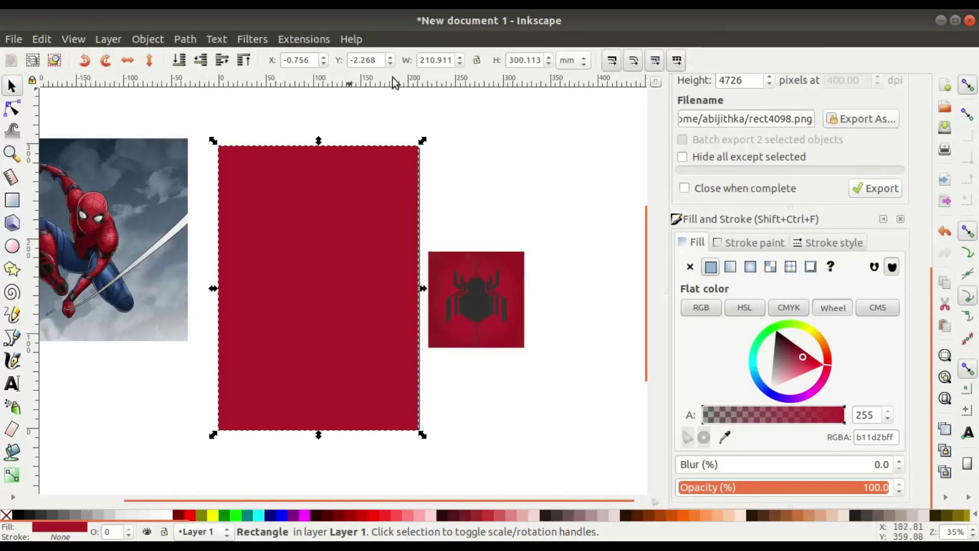
Switch the measurement unit to px and set the rectangle's position to X 1080, Y 1920
left_click(568, 62)
left_click(568, 158)
left_click(307, 62)
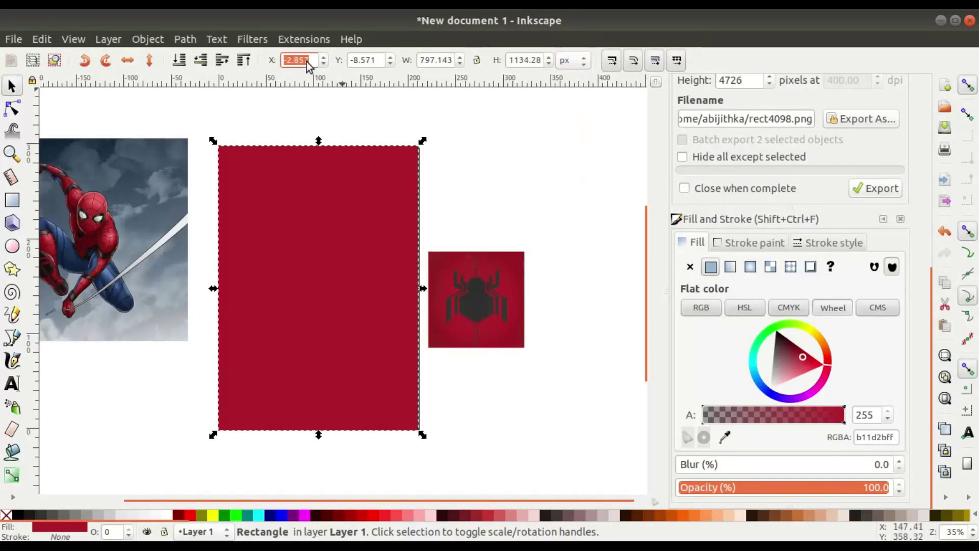
type("1080")
key("Tab")
type("192")
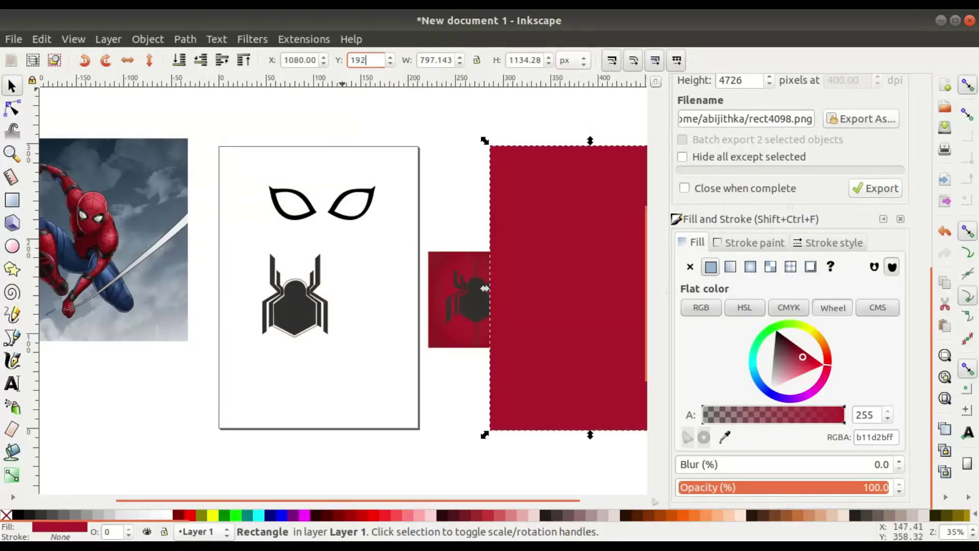
type("0")
key("Return")
Move the rectangle back over the page to about X -6.9, Y -11.4 px and lower it beneath the eyes and emblem
scroll(489, 267, "down", 5)
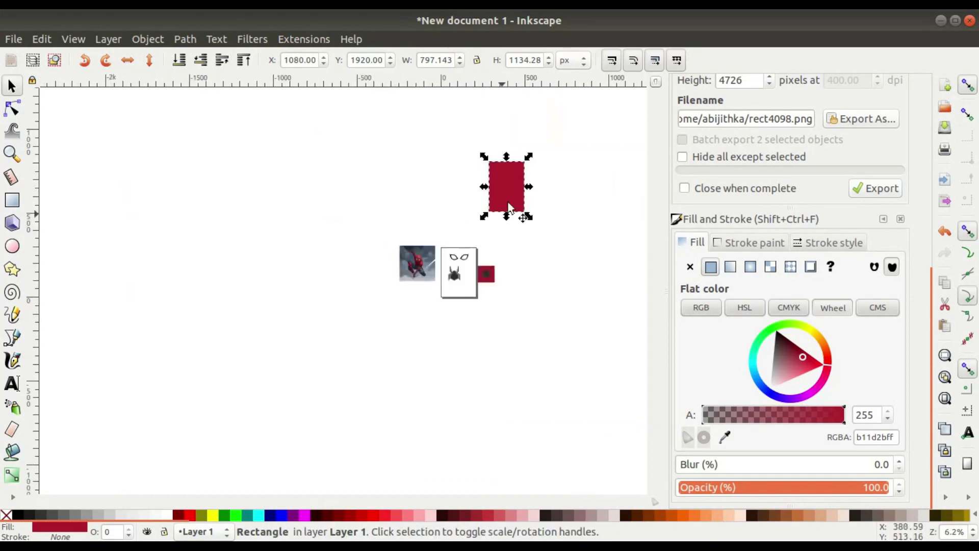
left_click_drag(498, 177, 475, 268)
scroll(454, 272, "up", 4)
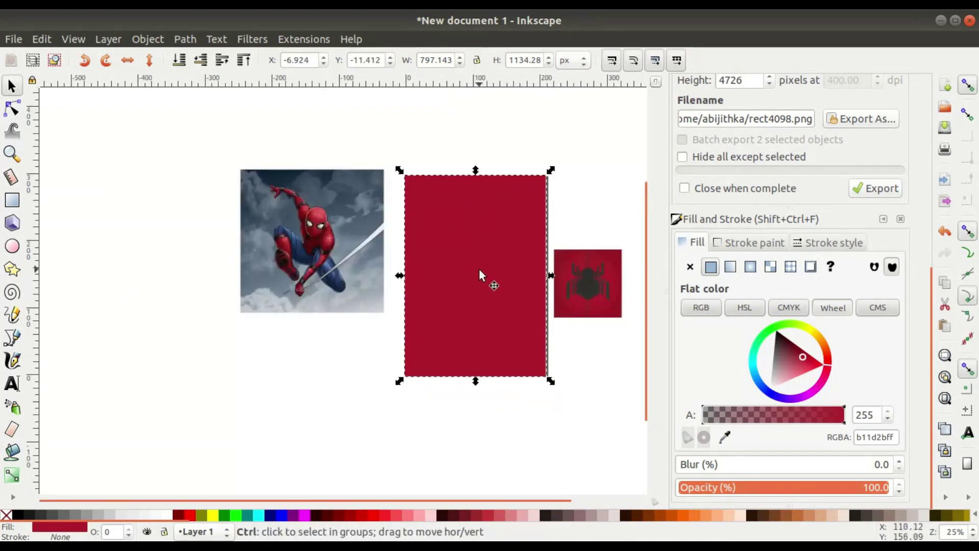
scroll(479, 270, "up", 2)
scroll(301, 255, "down", 1)
left_click(180, 60)
scroll(449, 291, "up", 1)
scroll(271, 283, "down", 1)
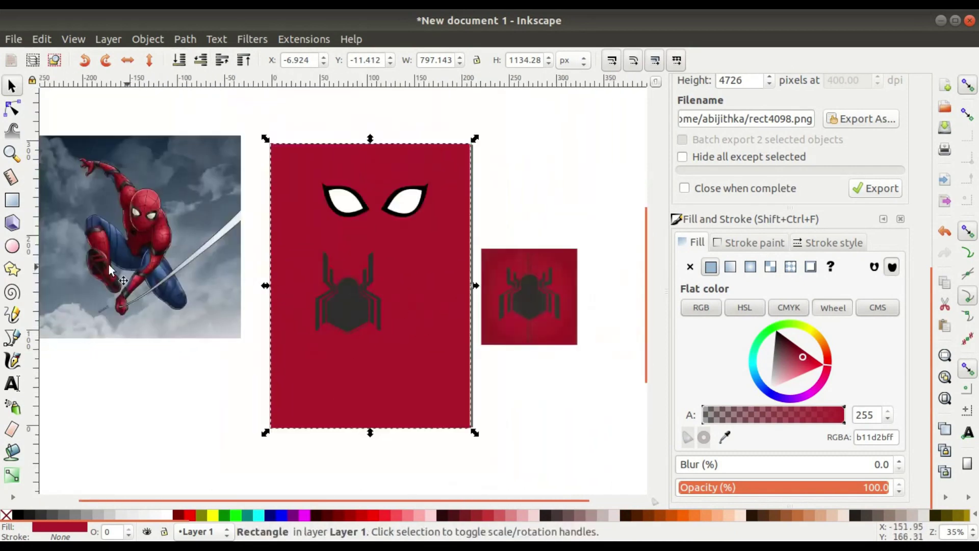
Give the background rectangle a radial gradient fill and sample its centre stop colour from the emblem reference
left_click(750, 266)
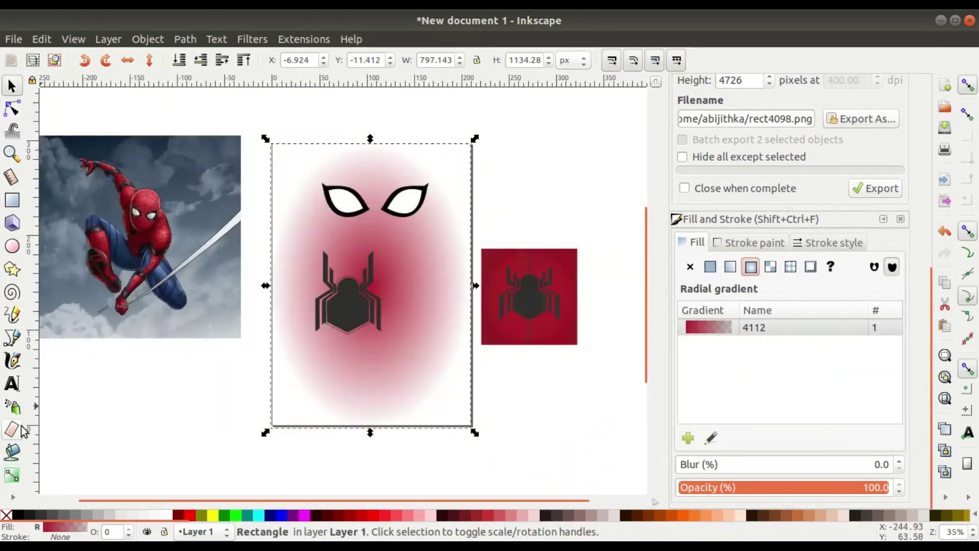
key("g")
left_click(370, 286)
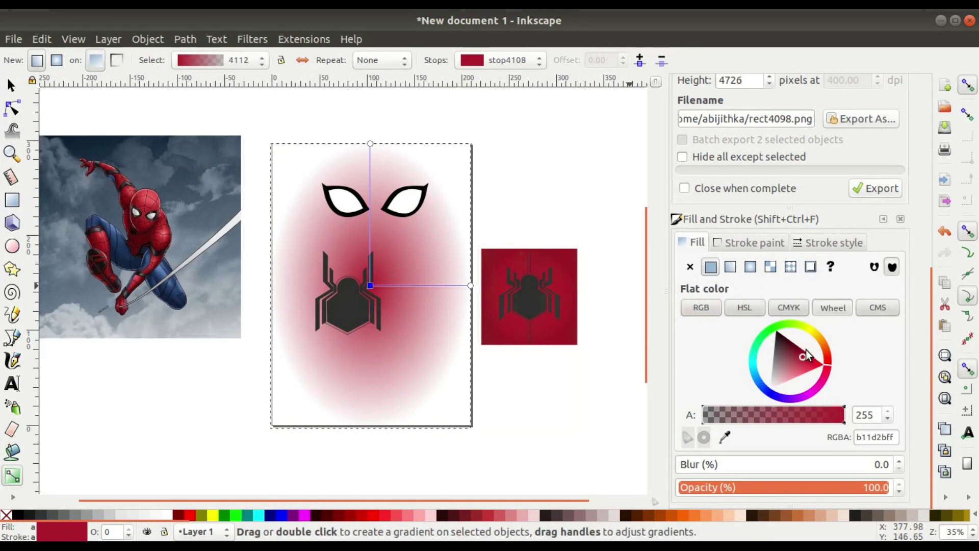
left_click(727, 438)
left_click(546, 317)
Extend both gradient radii well beyond the background rectangle and colour the outer stop very dark red, 220003
left_click(371, 144)
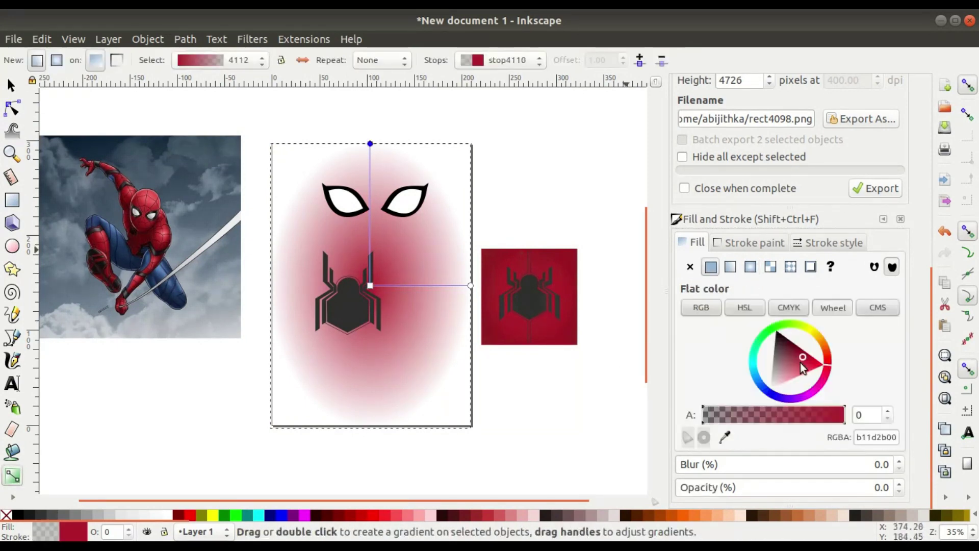
scroll(424, 184, "down", 3)
left_click_drag(400, 171, 398, 90)
left_click_drag(443, 219, 573, 229)
key("ctrl+z")
left_click_drag(792, 344, 794, 321)
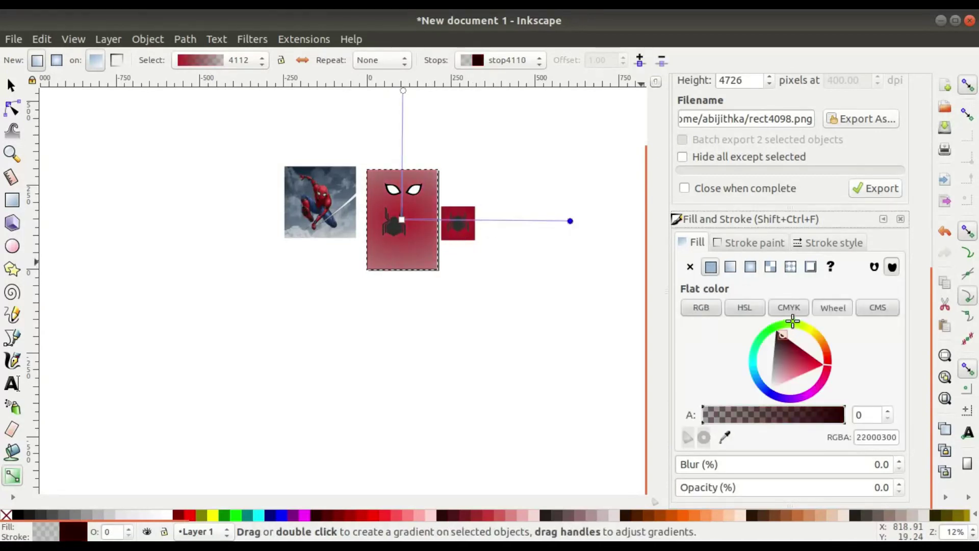
Change the gradient's centre stop to a brighter red and stretch its vertical radius further upward
scroll(405, 233, "up", 2)
left_click_drag(402, 212, 387, 245)
left_click(387, 245)
left_click_drag(799, 388, 818, 362)
scroll(398, 333, "down", 2)
left_click_drag(394, 160, 396, 74)
scroll(425, 359, "down", 2)
scroll(416, 400, "up", 5)
left_click_drag(416, 402, 403, 343)
scroll(511, 300, "down", 1)
Make the gradient's dark outer stop fully opaque by setting its opacity to 100%
left_click_drag(511, 300, 255, 285)
left_click(486, 300)
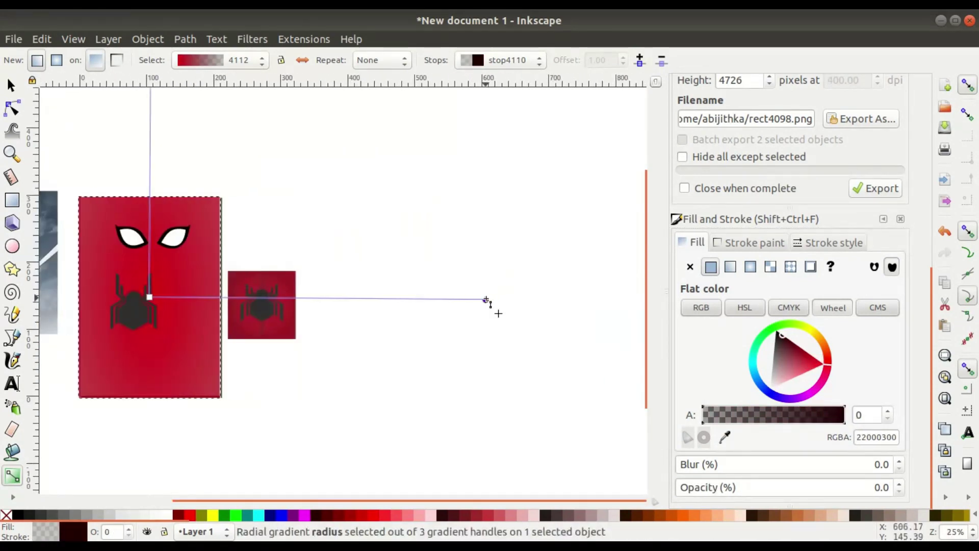
left_click_drag(711, 486, 897, 490)
left_click_drag(326, 347, 445, 359)
scroll(297, 277, "down", 2)
scroll(282, 186, "up", 4)
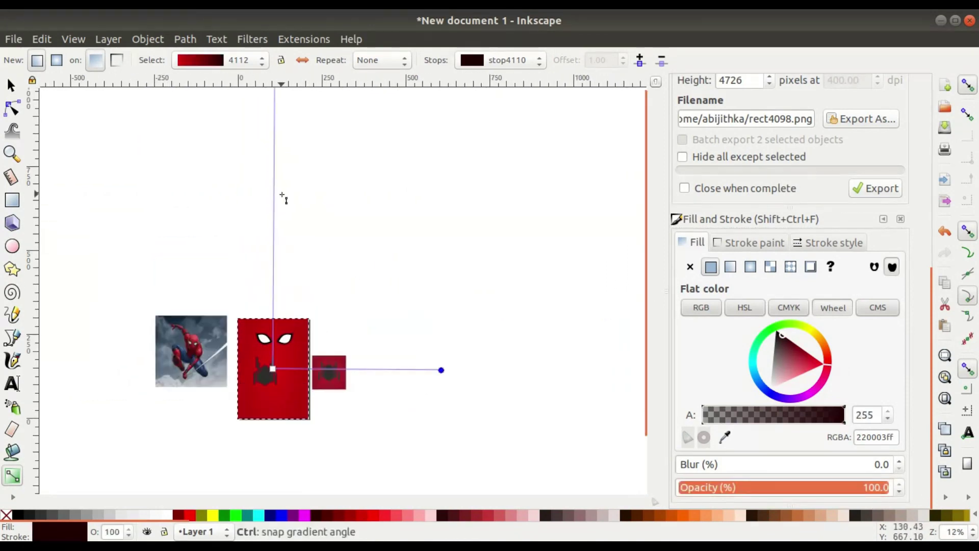
scroll(285, 197, "down", 2)
scroll(278, 255, "up", 5)
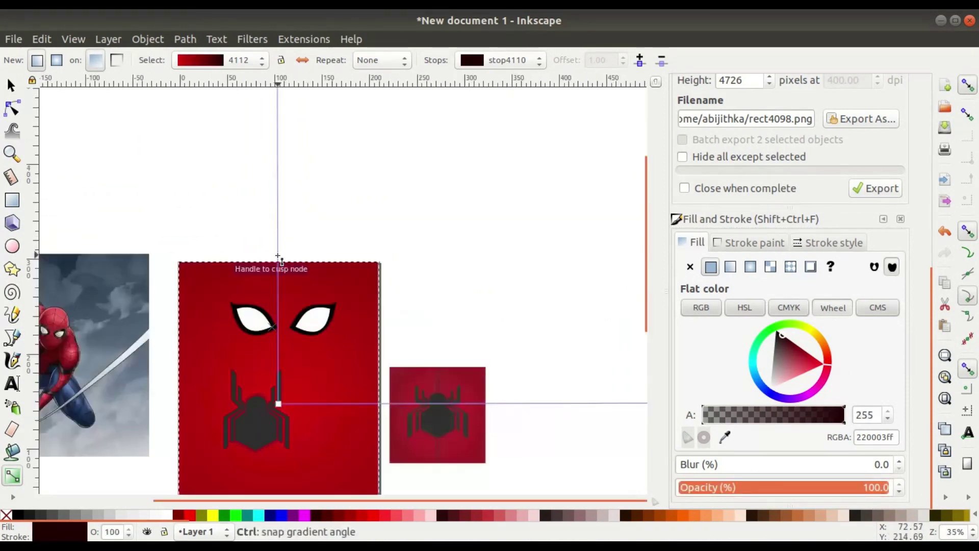
Darken the background gradient's outer stop to pure black, 000000
left_click_drag(308, 433, 310, 337)
key("minus")
key("minus")
key("minus")
left_click(491, 295)
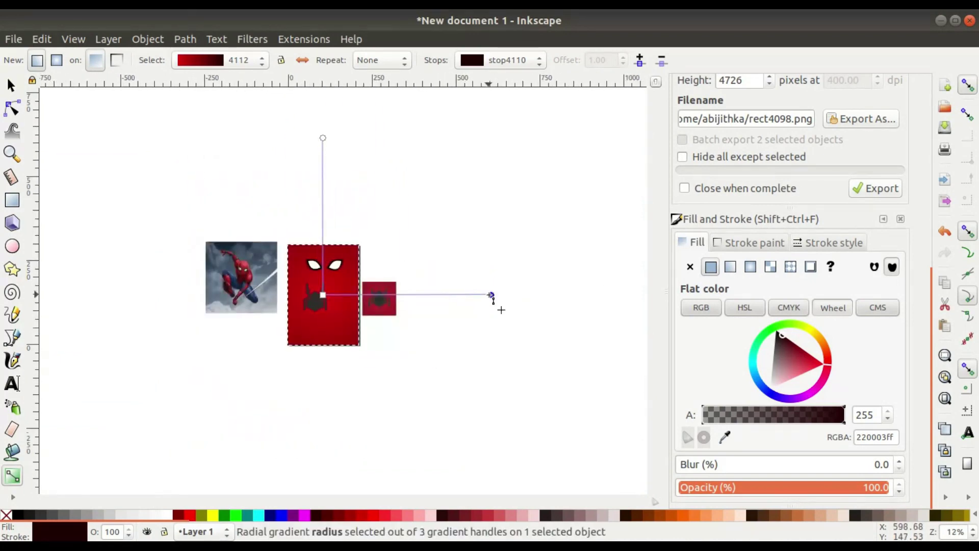
left_click(322, 295)
left_click(491, 294)
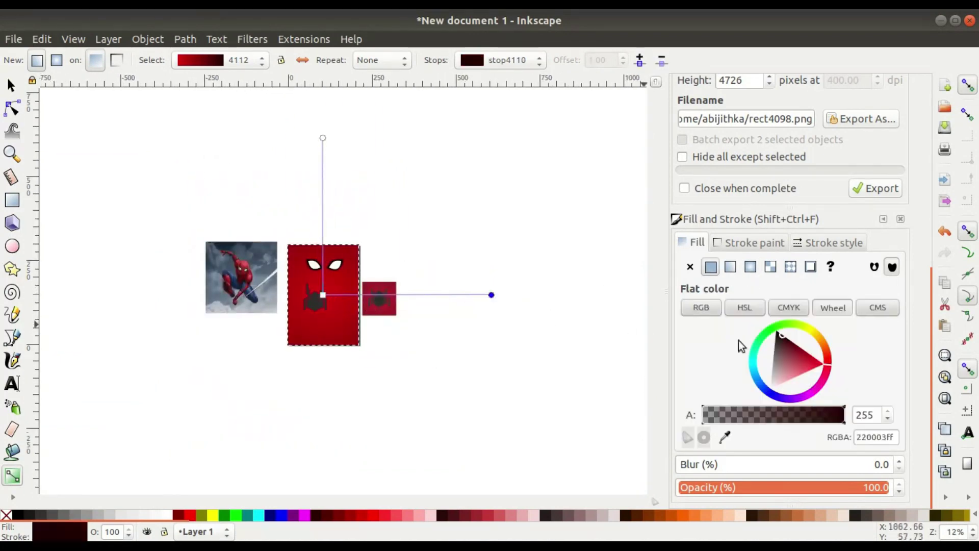
scroll(380, 315, "up", 3)
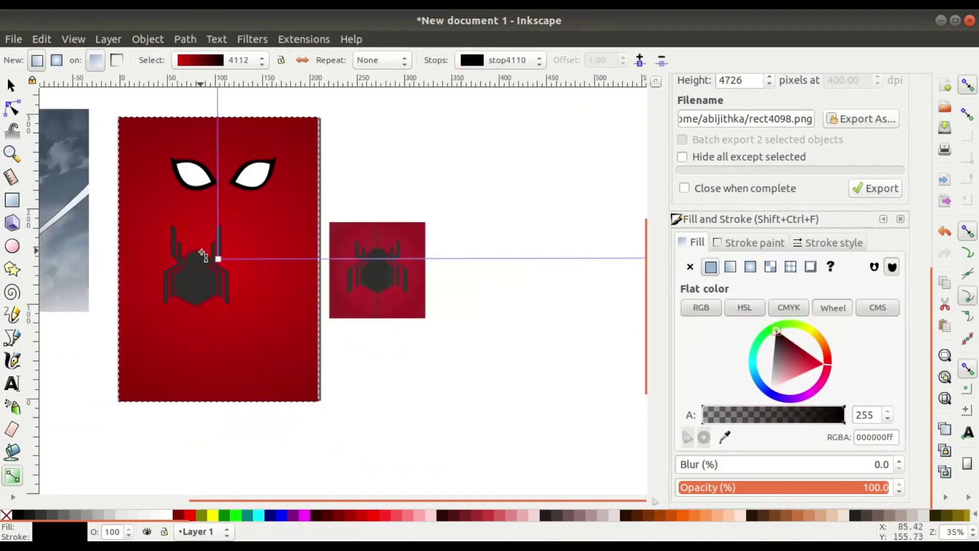
Recolour the gradient with outer stop 280003 and centre stop bd212c, starting from crimson sampled from the emblem reference
left_click(218, 259)
left_click(725, 437)
left_click(412, 305)
key("minus")
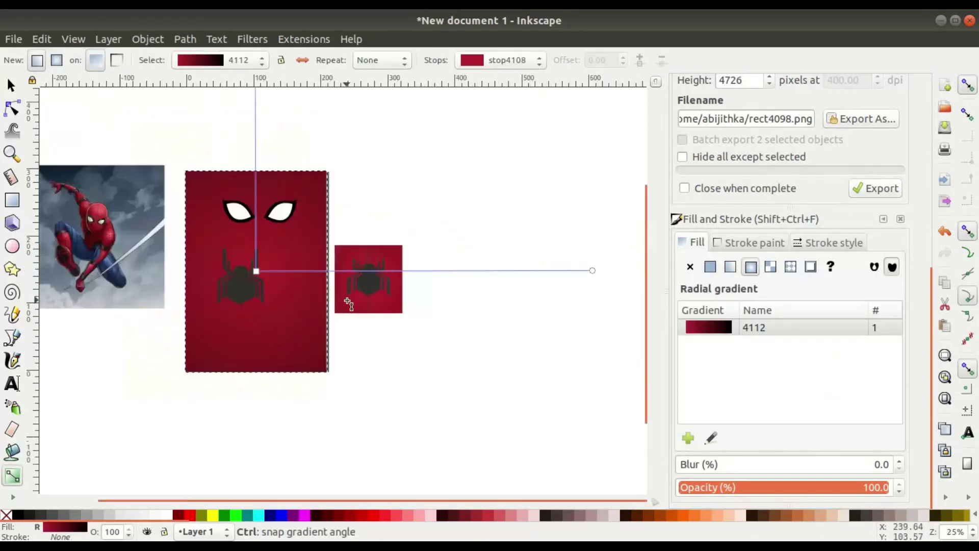
left_click(593, 271)
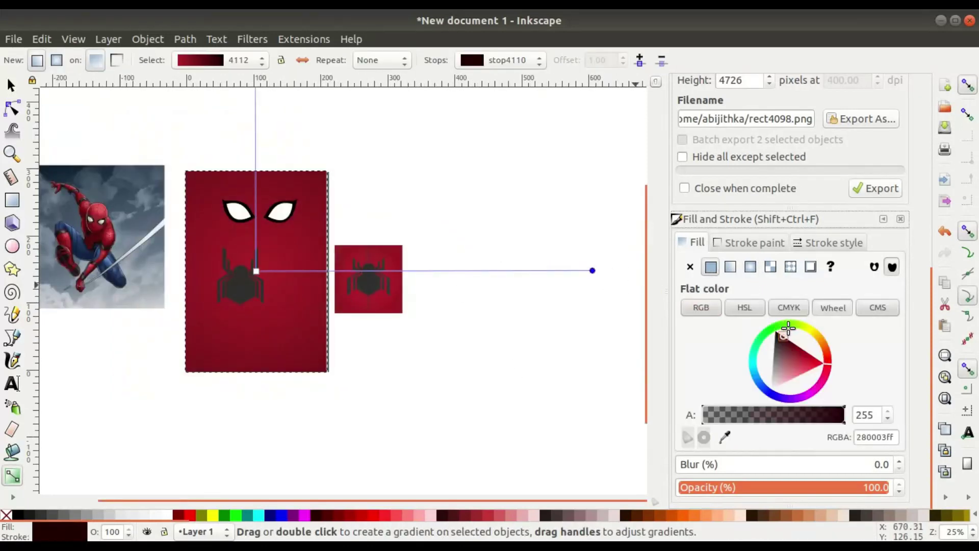
left_click(256, 272)
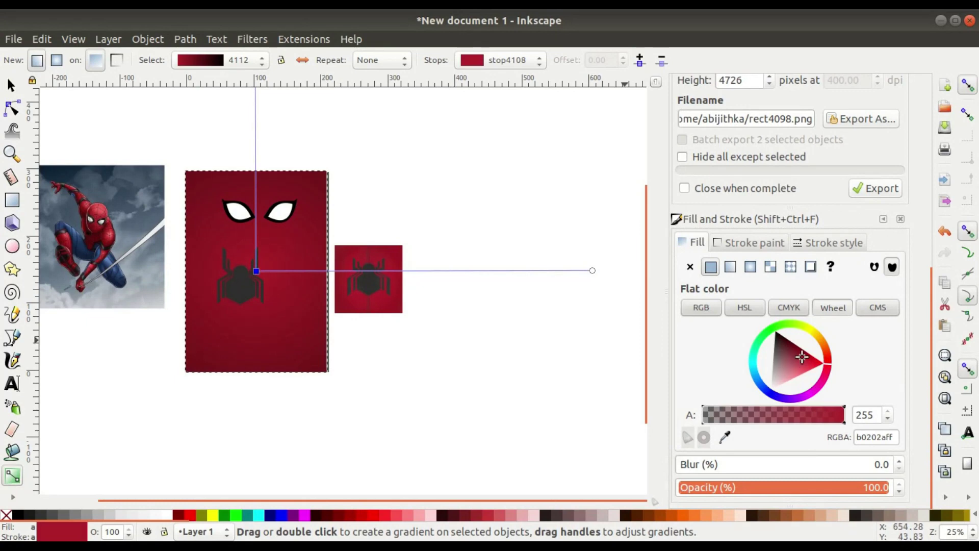
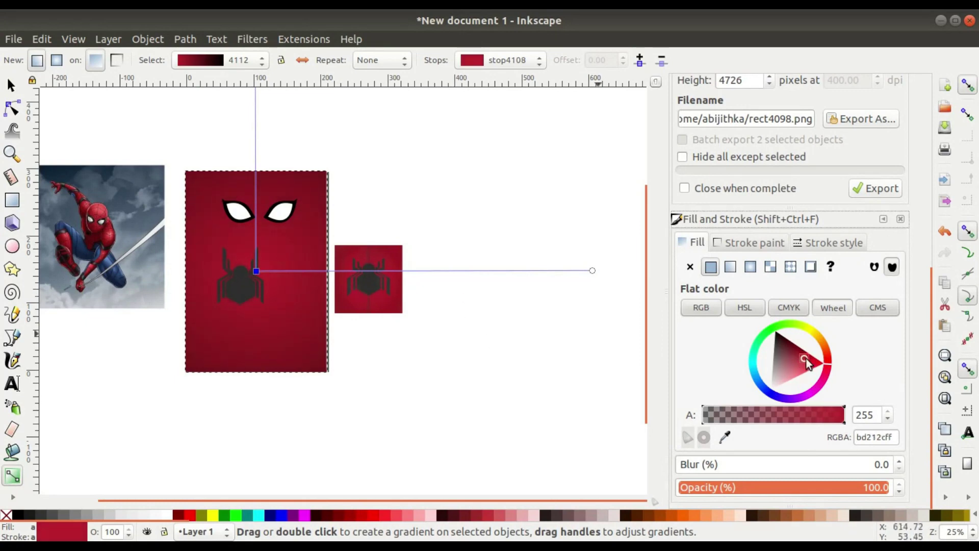
Apply a mesh gradient fill to the black outer shape of the right mask eye
left_click(12, 85)
left_click_drag(503, 374, 552, 414)
scroll(317, 294, "up", 2)
scroll(317, 293, "down", 1)
scroll(320, 289, "up", 1)
left_click(341, 216)
scroll(348, 209, "up", 3)
left_click_drag(348, 208, 356, 288)
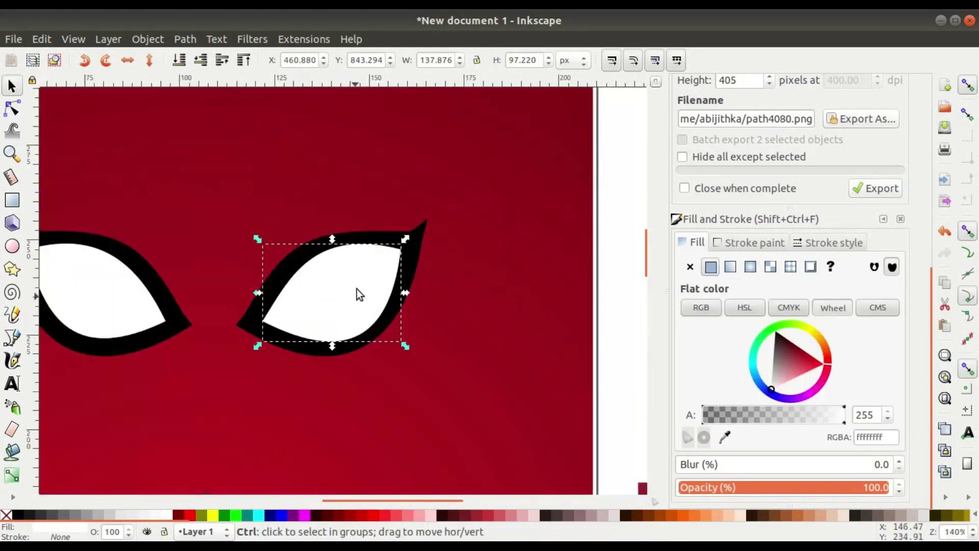
left_click(12, 109)
key("s")
left_click(284, 269)
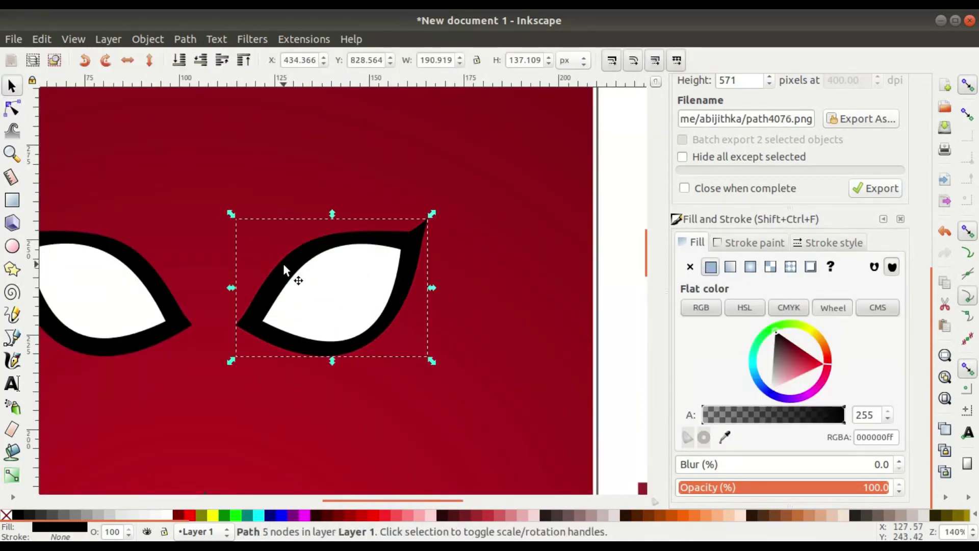
left_click(773, 267)
scroll(260, 324, "down", 2)
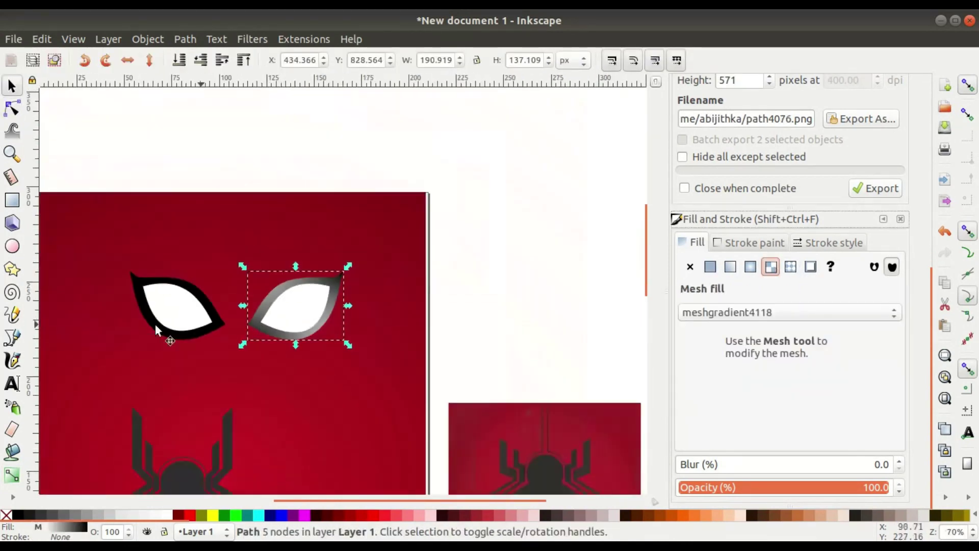
Colour the right eye's mesh corners black, except the upper right corner, which gets 10% Gray
left_click(12, 476)
scroll(276, 360, "up", 2)
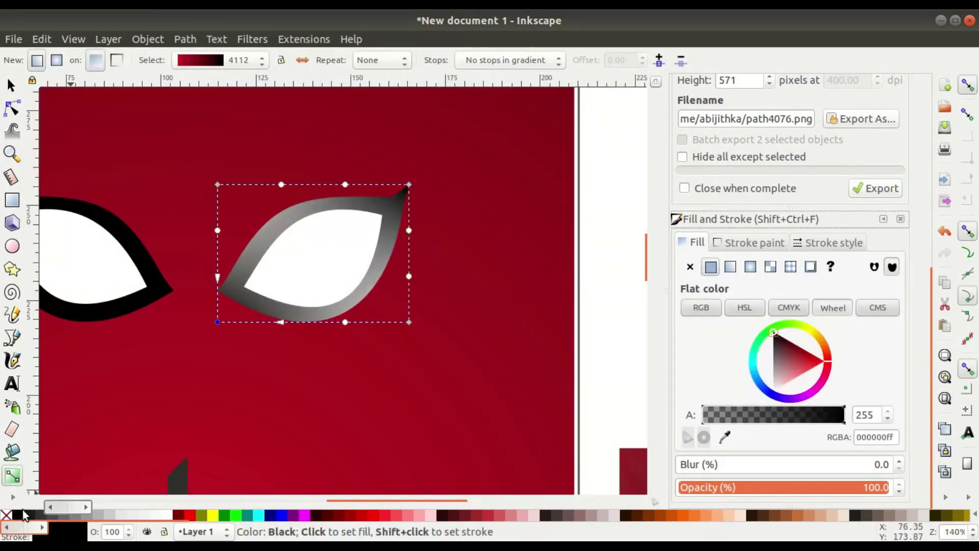
left_click(409, 322)
left_click(14, 515)
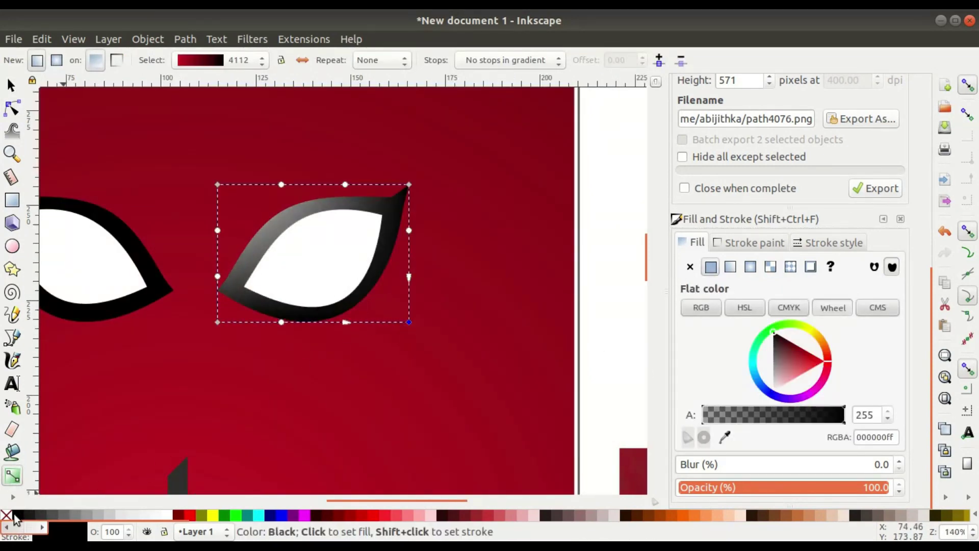
left_click(219, 185)
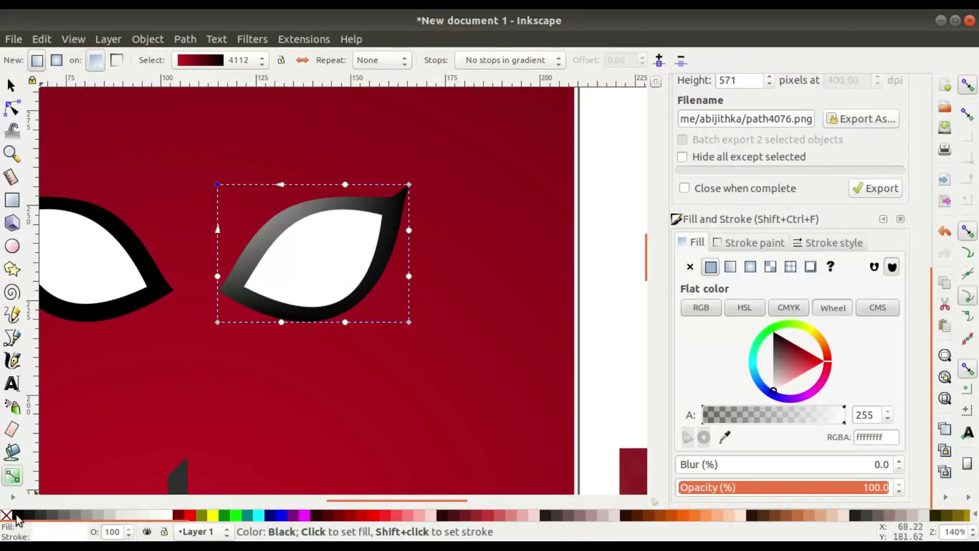
left_click(15, 517)
left_click(123, 515)
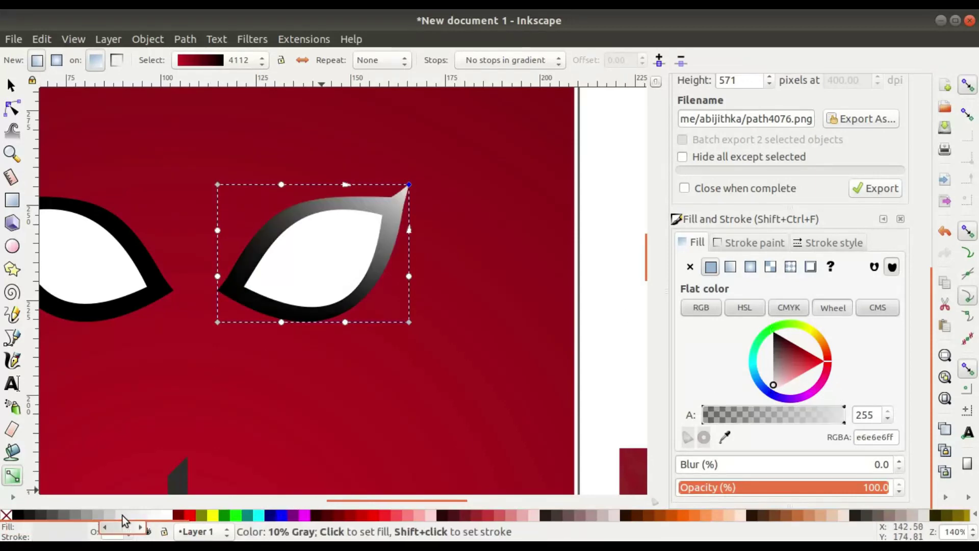
Change the upper right mesh corner of the right eye's frame to 30% Gray
left_click(100, 516)
left_click(12, 109)
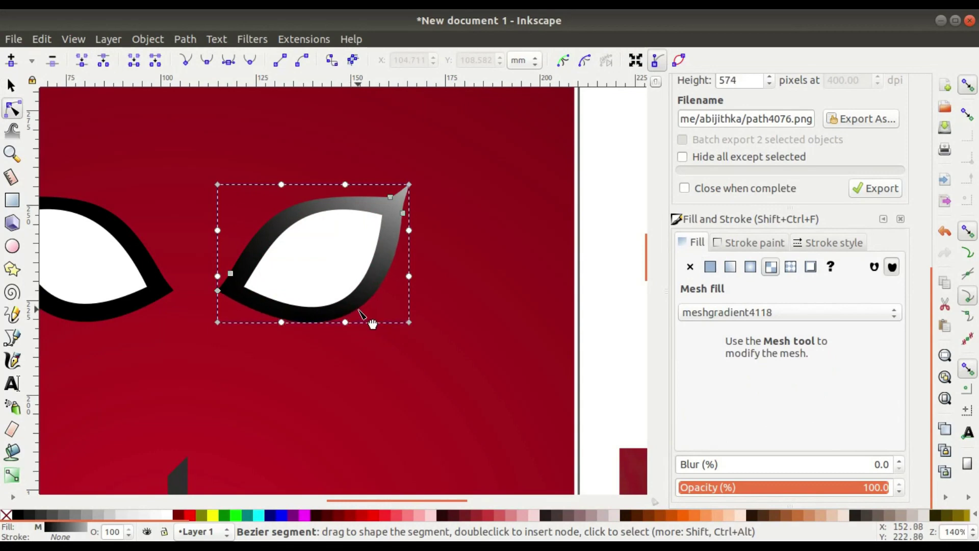
Apply a mesh gradient fill to the black outer shape of the left mask eye
scroll(356, 310, "down", 2)
left_click_drag(227, 319, 377, 341)
scroll(378, 341, "up", 3)
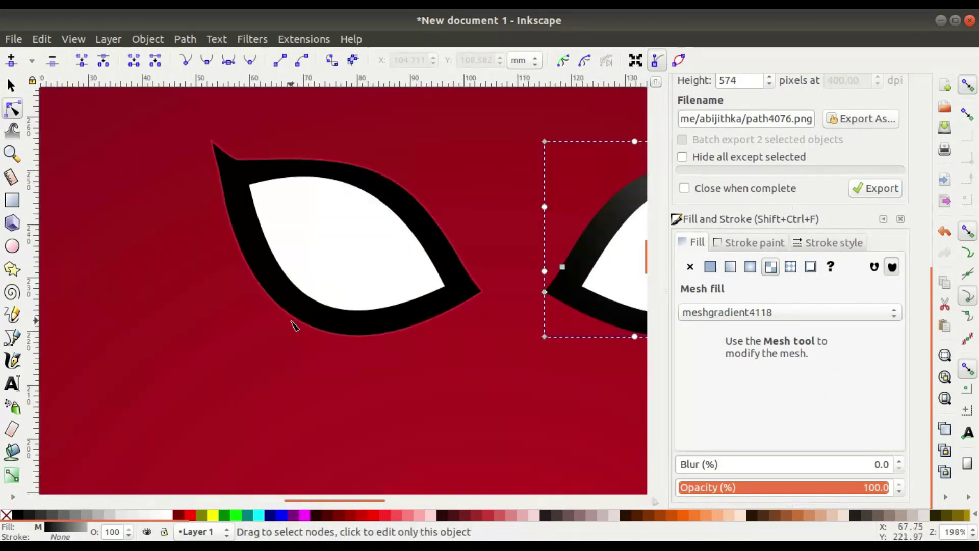
left_click(299, 328)
left_click_drag(299, 325, 300, 324)
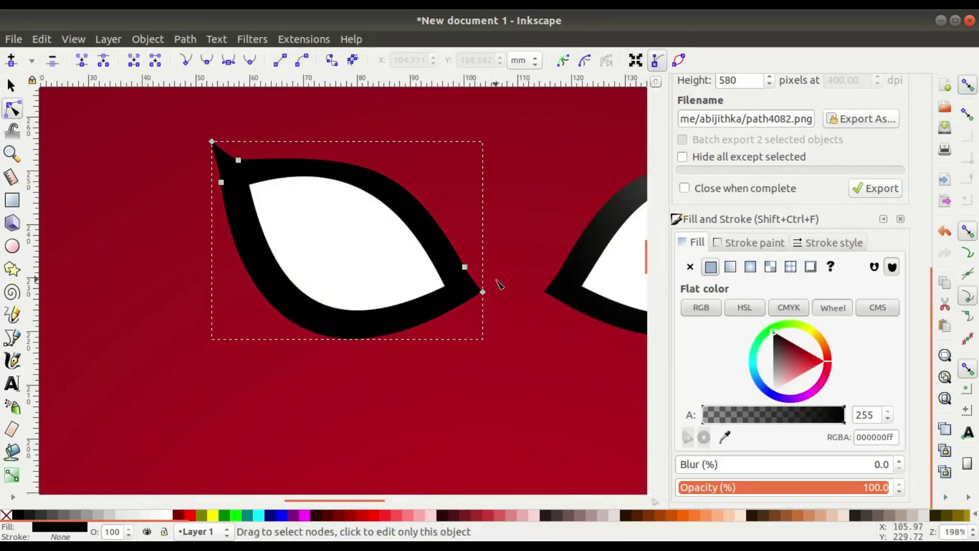
scroll(612, 249, "down", 1)
left_click_drag(613, 249, 402, 287)
left_click(13, 86)
left_click(261, 322)
left_click(292, 318)
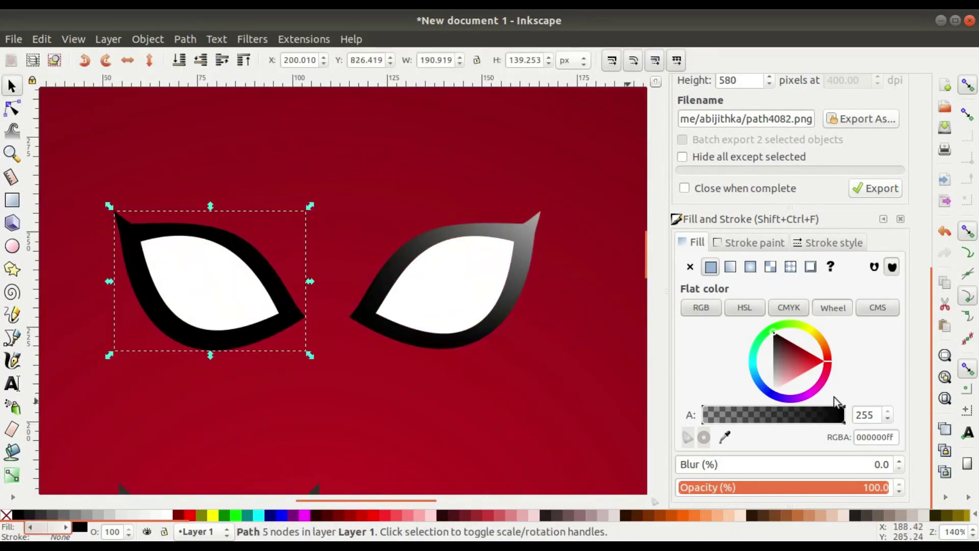
left_click(791, 266)
left_click(770, 266)
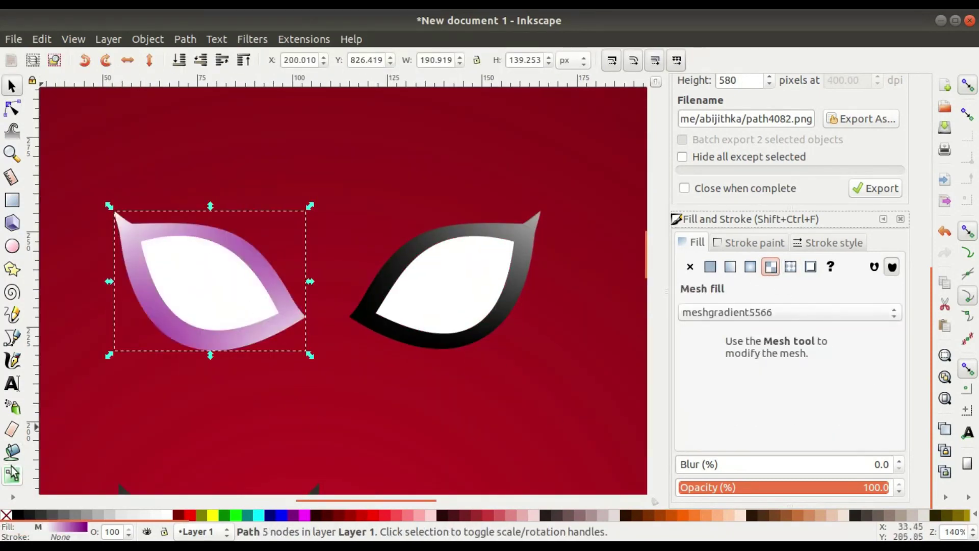
Colour the left eye's lower right, lower left and upper right mesh corners black
left_click(12, 476)
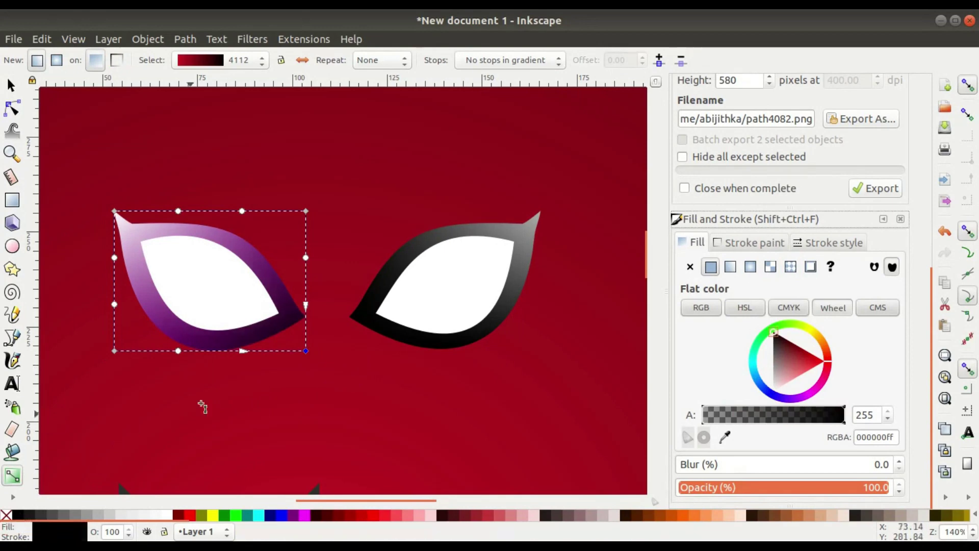
left_click(117, 353)
left_click(141, 351)
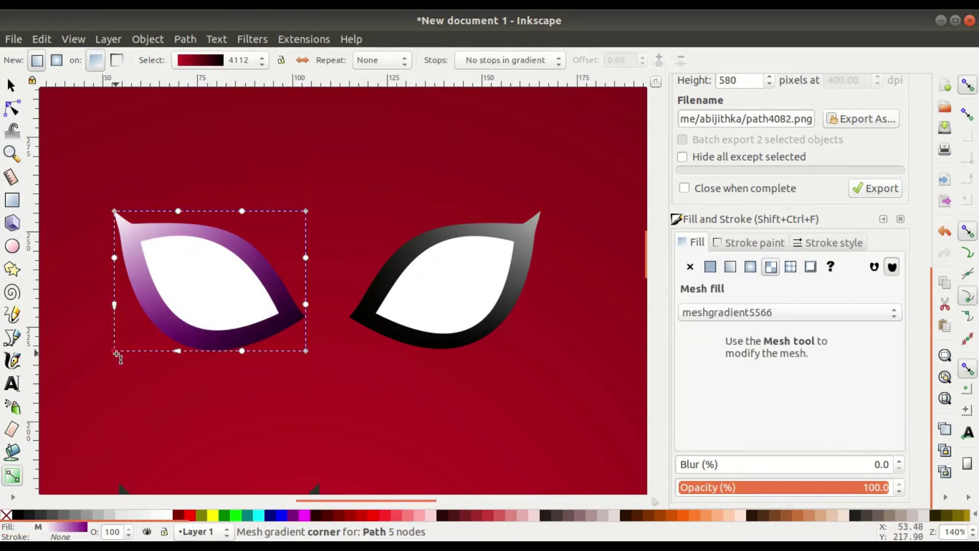
left_click(116, 351)
left_click(307, 211)
left_click(19, 515)
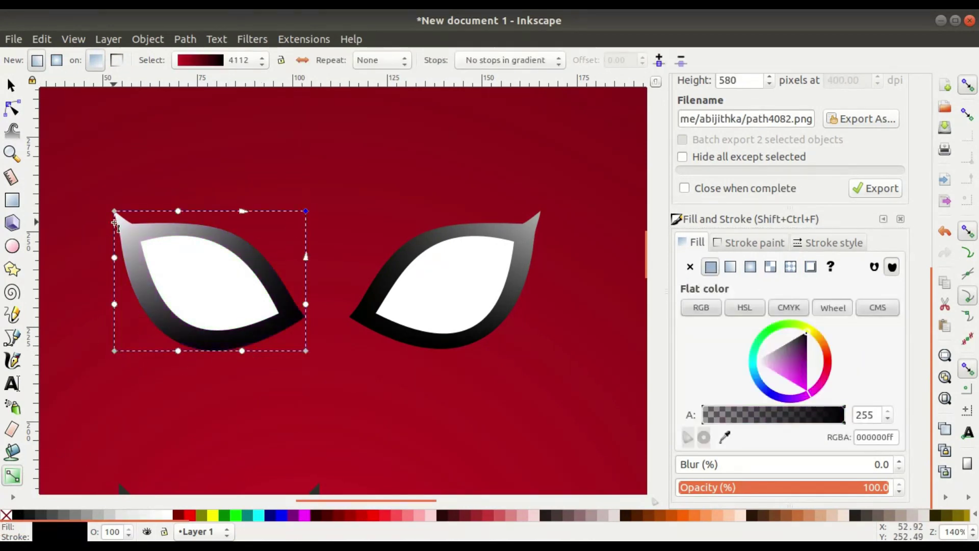
Set the left eye's upper left mesh corner to 30% Gray
left_click(115, 212)
left_click(110, 513)
scroll(110, 513, "right", 5)
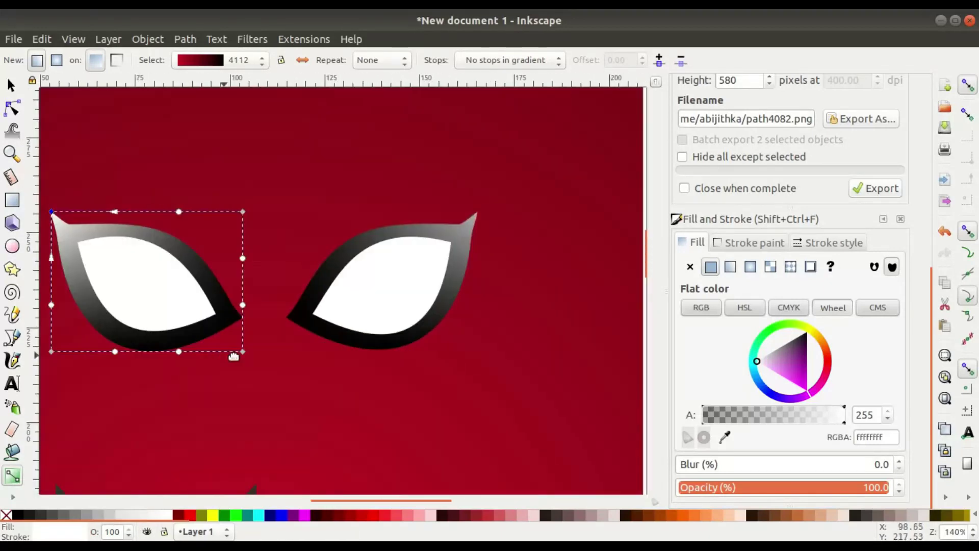
left_click(84, 514)
left_click(100, 515)
Lighten the left eye's lower left mesh corner to 50% Gray after trying lighter grays
scroll(168, 409, "down", 2)
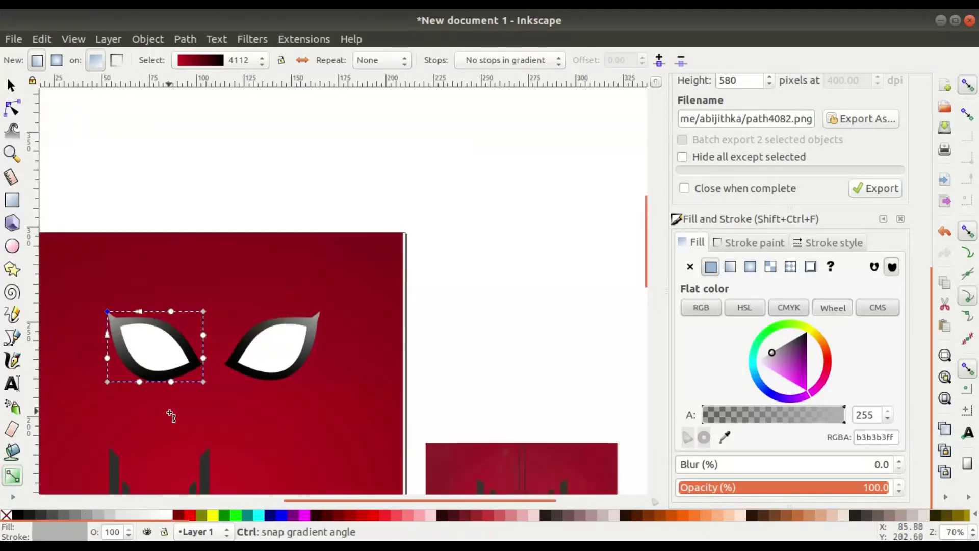
left_click_drag(202, 423, 376, 314)
scroll(247, 351, "down", 1)
scroll(363, 274, "up", 3)
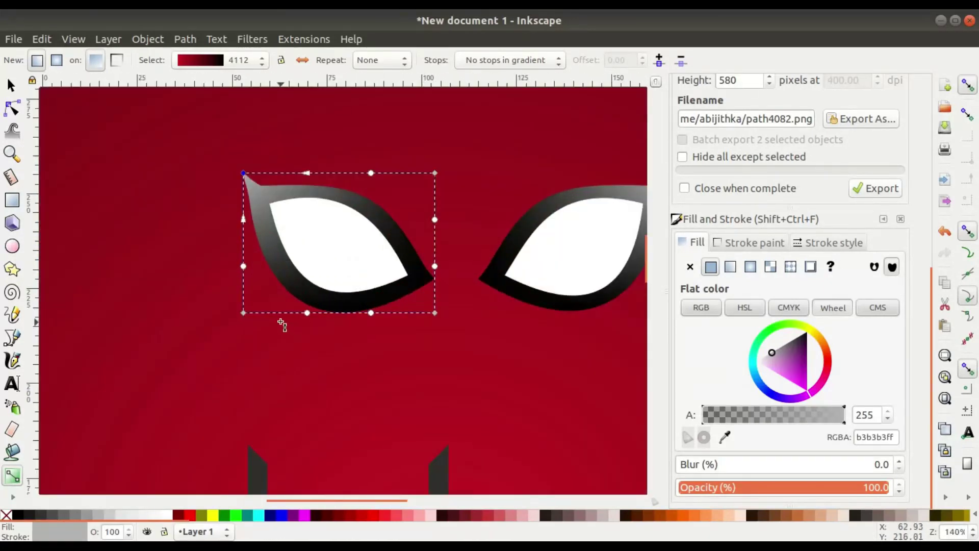
left_click(244, 313)
left_click(122, 514)
left_click(112, 514)
left_click(95, 514)
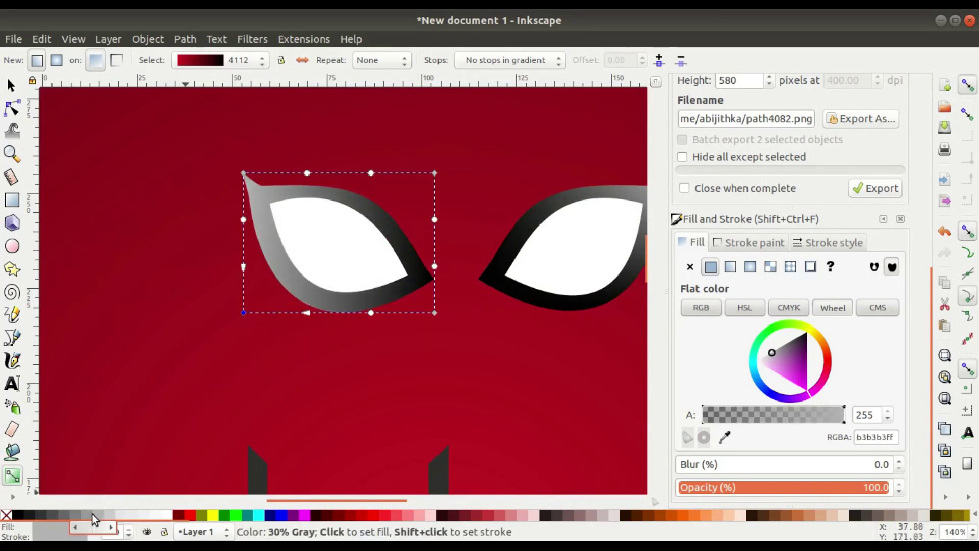
left_click(76, 514)
Examine the shape and shading of the mask eyes in the Spider-Man reference picture
scroll(439, 367, "down", 2)
left_click_drag(434, 357, 344, 322)
left_click(11, 85)
left_click(553, 311)
scroll(324, 326, "down", 2)
scroll(372, 293, "up", 2)
scroll(371, 292, "down", 2)
left_click_drag(97, 307, 302, 289)
scroll(302, 289, "up", 5)
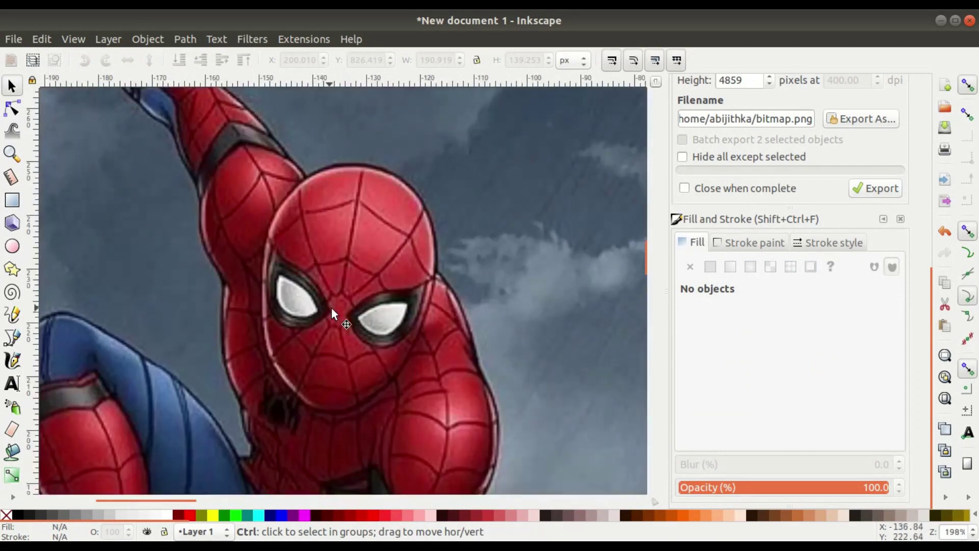
scroll(332, 307, "down", 5)
scroll(372, 270, "up", 4)
Bulge the upper left edge of the right eye's outer frame slightly outward
mouse_move(570, 303)
left_mouse_down()
mouse_move(372, 270)
mouse_move(271, 315)
left_mouse_up()
key("n")
left_click(328, 247)
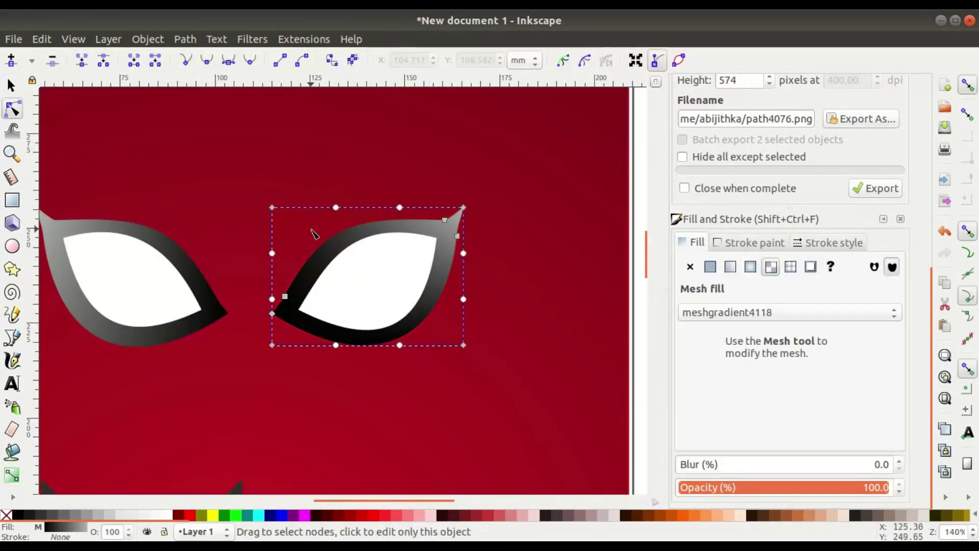
left_click_drag(324, 232, 344, 223)
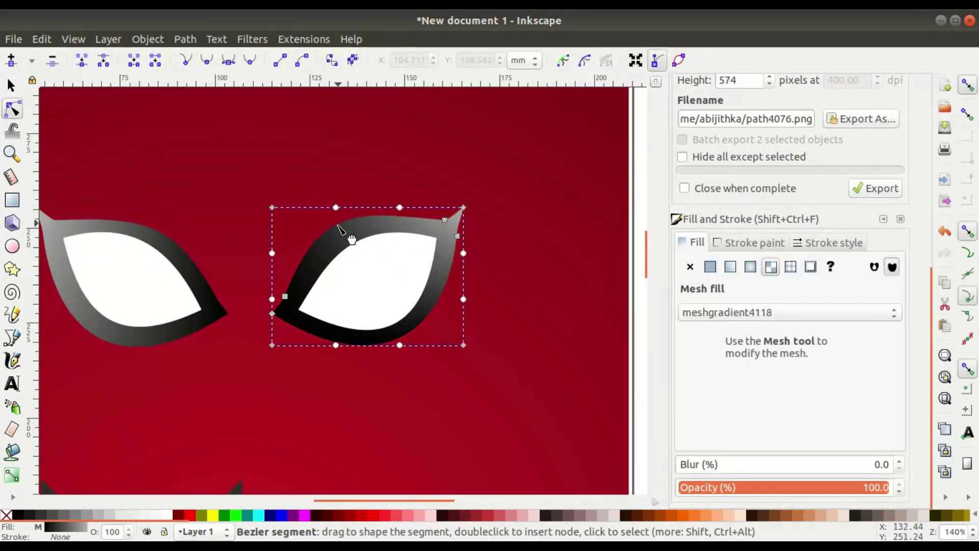
Shift the node beside the right eye frame's inner tip about 0.6 mm left and 0.8 mm down
left_click_drag(272, 313, 269, 314)
scroll(217, 247, "up", 2)
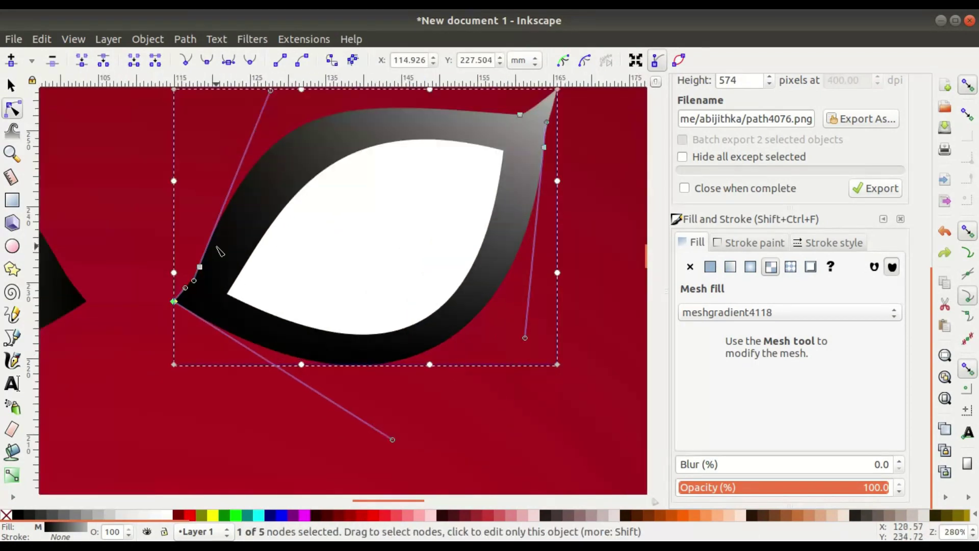
scroll(220, 250, "up", 2)
left_click_drag(210, 305, 207, 312)
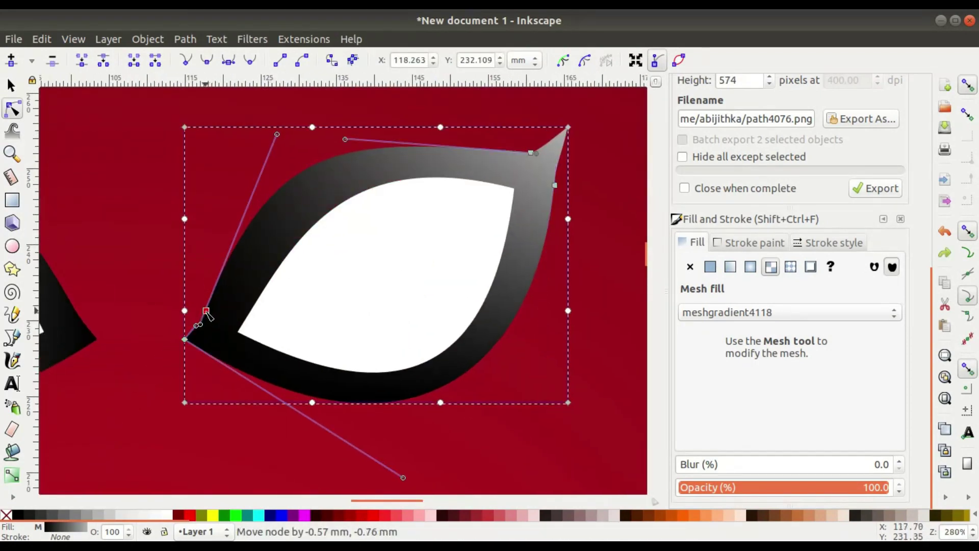
scroll(459, 229, "down", 1)
scroll(461, 229, "up", 2)
left_click(11, 86)
left_click(250, 166)
scroll(401, 224, "down", 3)
scroll(406, 243, "up", 2)
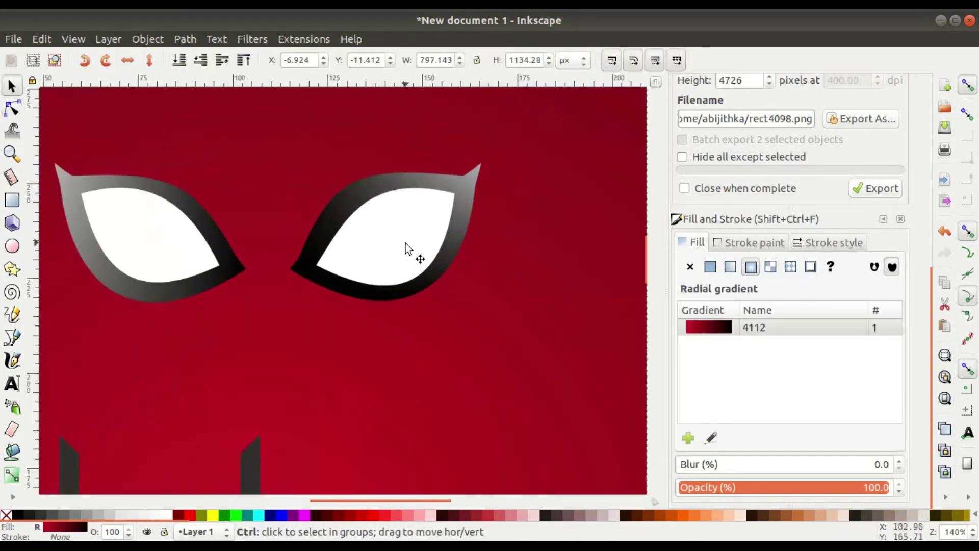
scroll(407, 248, "up", 1)
left_click(12, 109)
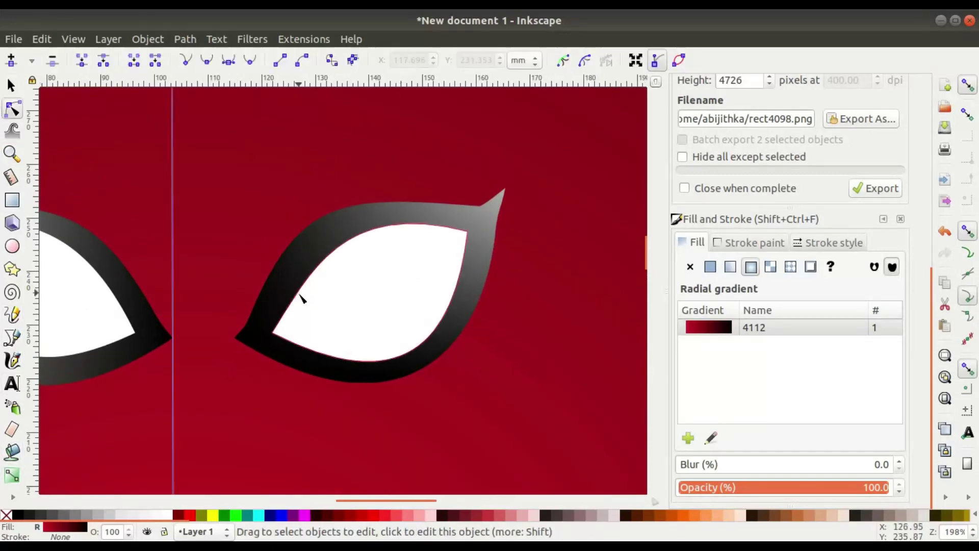
left_click(302, 298)
scroll(301, 298, "up", 2)
scroll(529, 245, "down", 2)
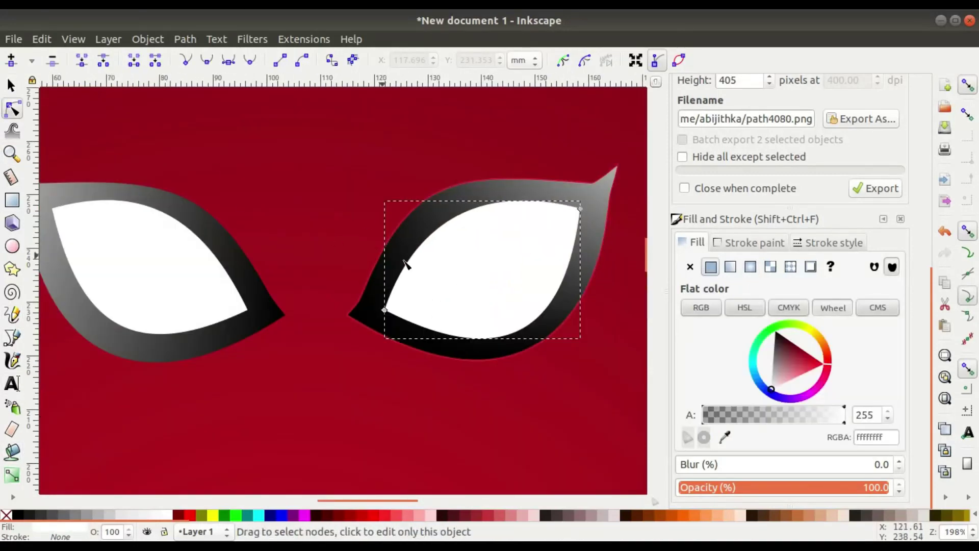
Delete the left eye's outer frame and its white inner shape
scroll(453, 266, "down", 2)
left_click(12, 86)
left_click(304, 292)
left_click(331, 308, "shift")
key("Delete")
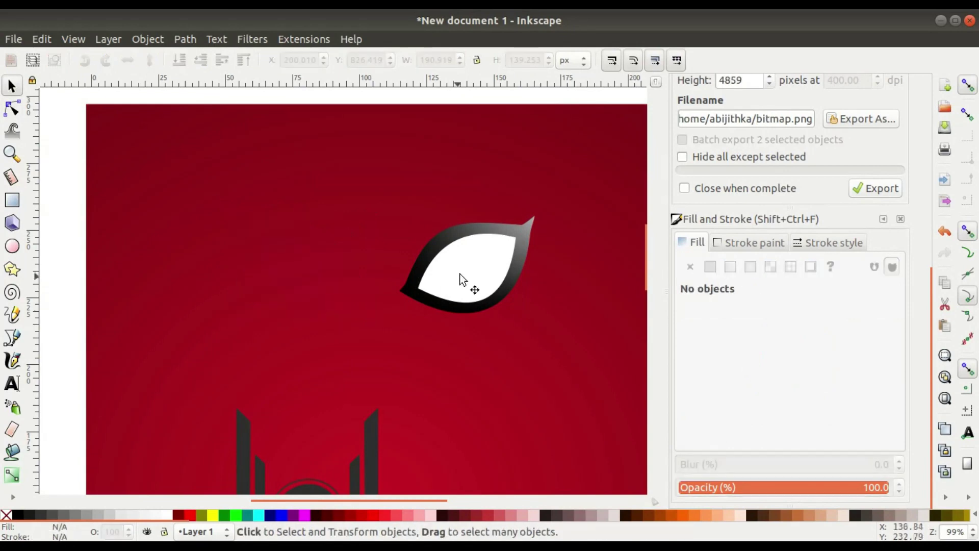
Lower the outer corner node of the right eye's white shape to about X 158.7, Y 244.6 mm
left_click(466, 283)
scroll(531, 281, "down", 2)
left_click_drag(412, 287, 187, 306)
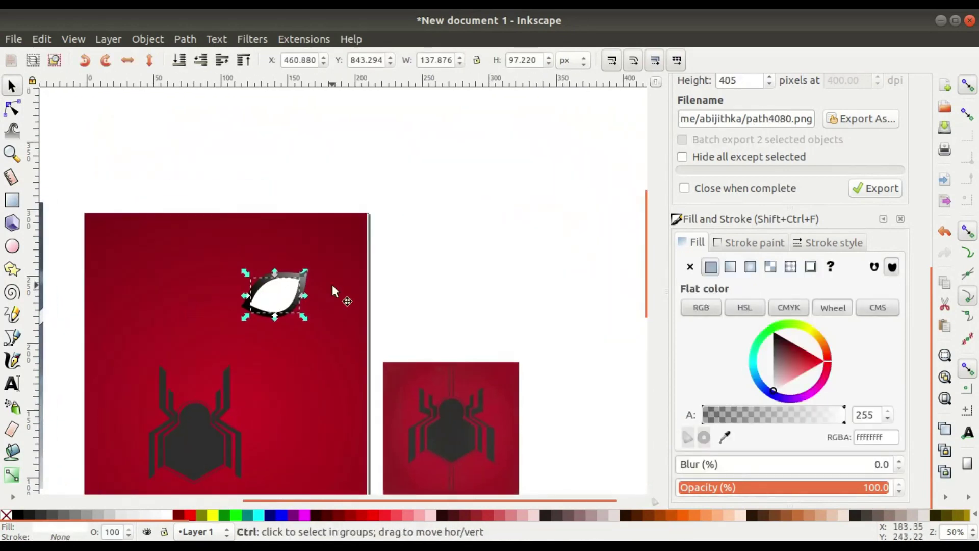
scroll(296, 279, "up", 2)
left_click(12, 109)
left_click_drag(305, 279, 308, 297)
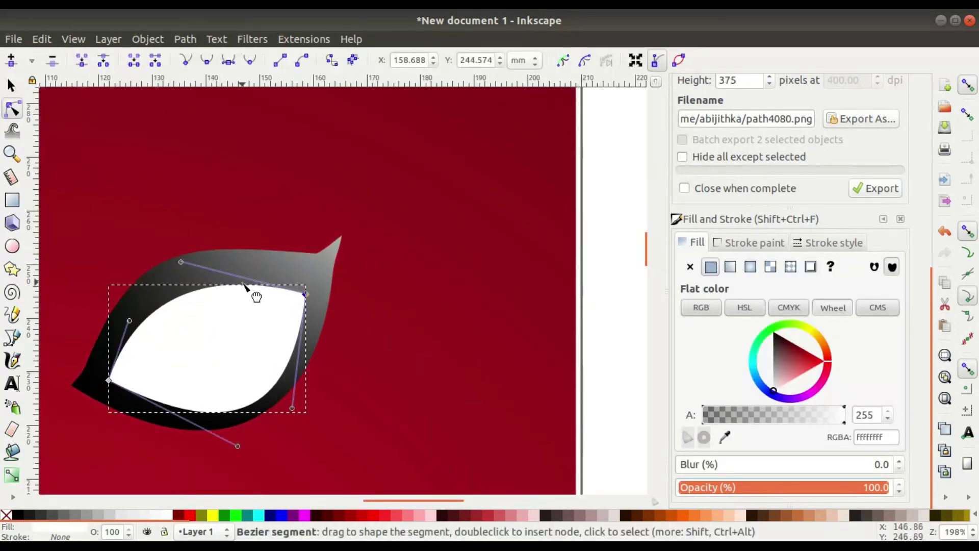
Adjust that corner's curve handles to pull the white shape's outer edge inward and raise its upper edge
left_click_drag(292, 408, 279, 391)
key("Escape")
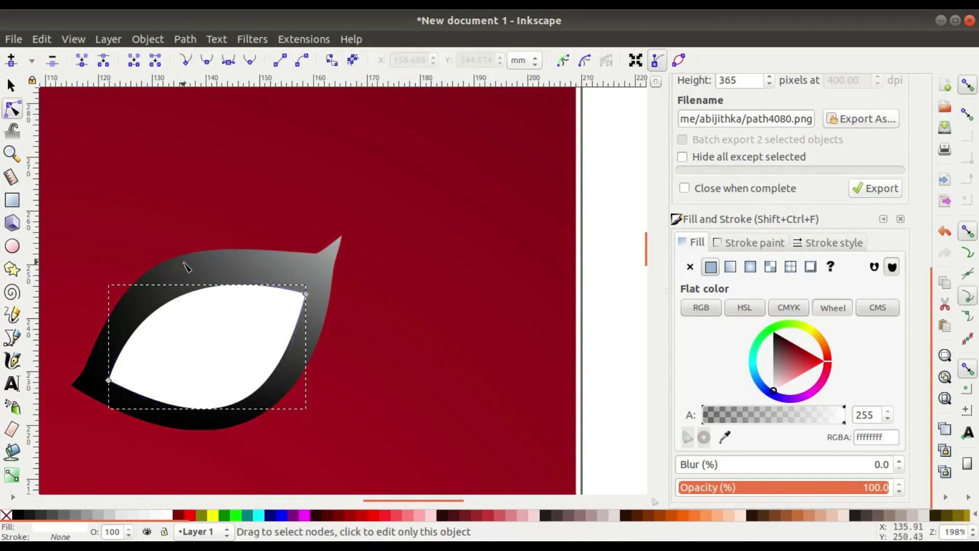
left_click(305, 294)
mouse_move(180, 254)
left_mouse_down()
mouse_move(191, 239)
mouse_move(179, 236)
left_mouse_up()
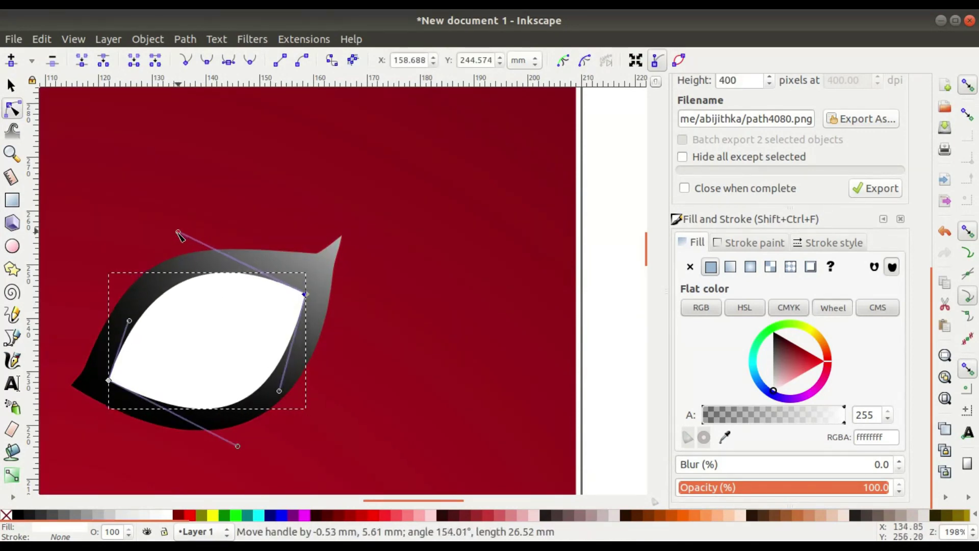
left_click(11, 85)
left_click(122, 229)
Duplicate the right eye's frame and white shape together and move the copy to the left side of the mask
scroll(220, 399, "down", 2)
scroll(212, 403, "up", 1)
left_click_drag(219, 385, 286, 315)
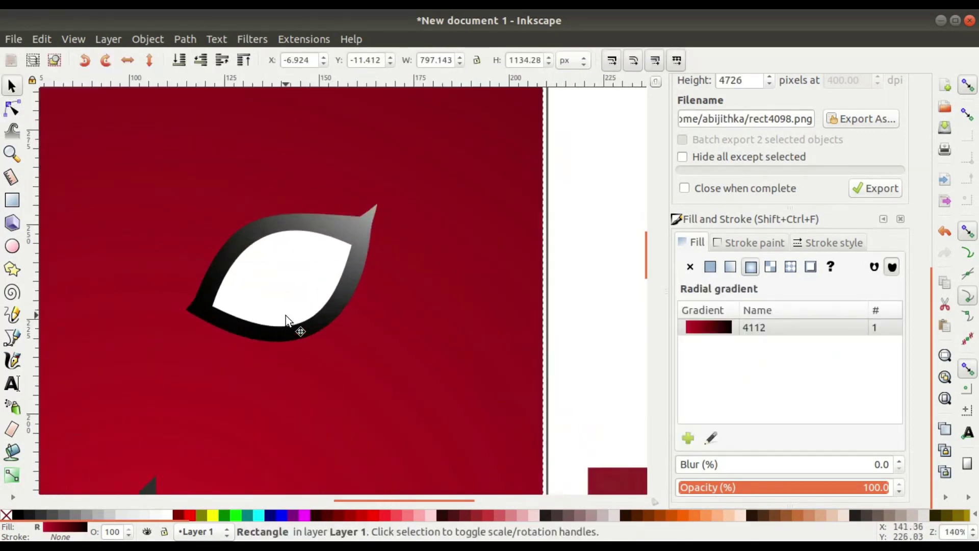
left_click(287, 312)
left_click(366, 237, "shift")
scroll(261, 289, "right", 4)
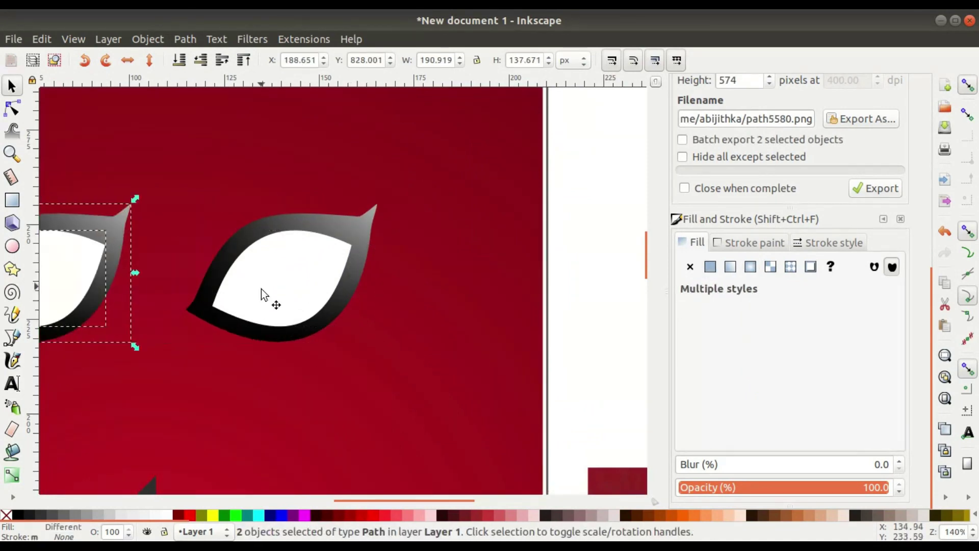
Flip the copied eye horizontally and position it as the mirrored left eye
scroll(261, 288, "down", 2)
scroll(247, 300, "up", 1)
mouse_move(246, 300)
left_mouse_down()
mouse_move(275, 316)
mouse_move(248, 307)
left_mouse_up()
scroll(248, 306, "down", 2)
Colour the lower left mesh corner of the new left eye's frame dark gray, trying 50% Gray on the way
left_click(332, 242)
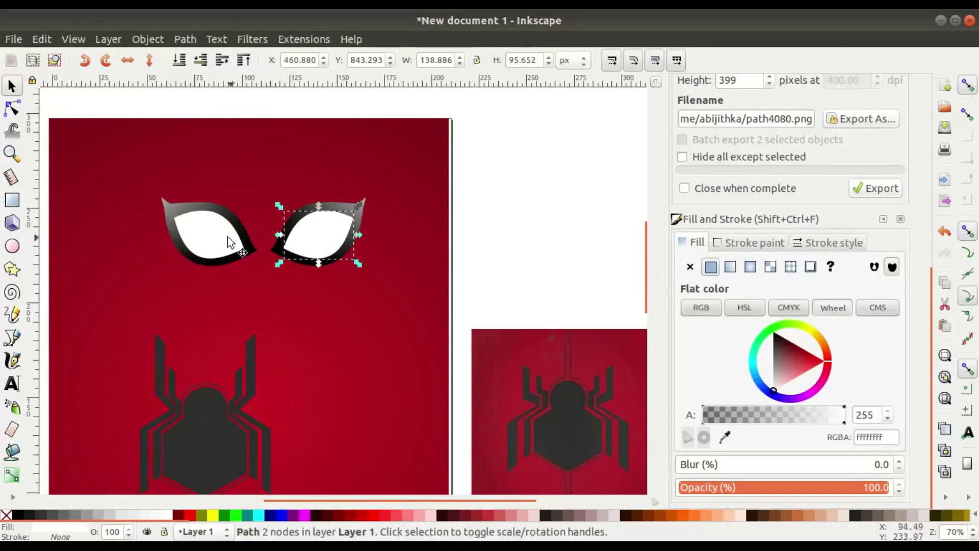
left_click(205, 234, "shift")
left_click(178, 203, "shift")
left_click(170, 249, "shift")
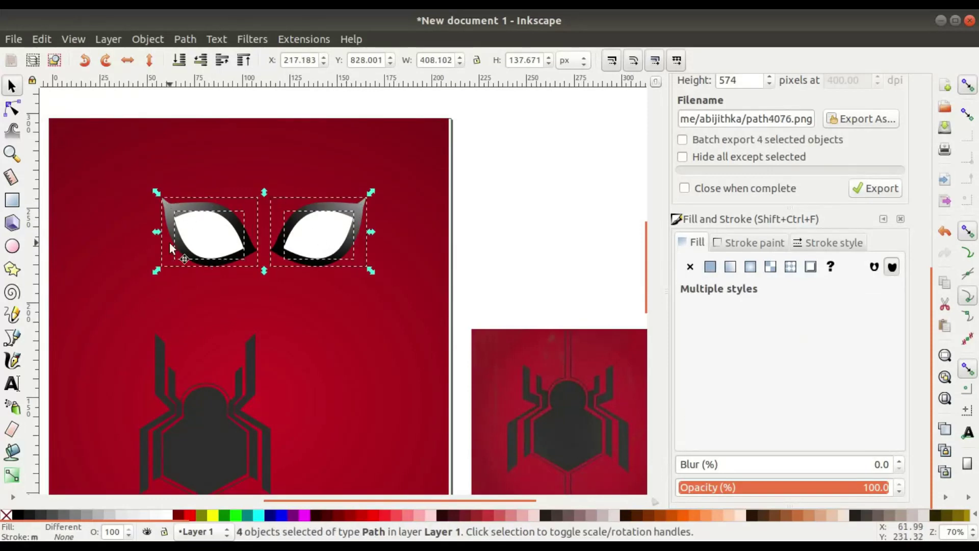
left_click(12, 473)
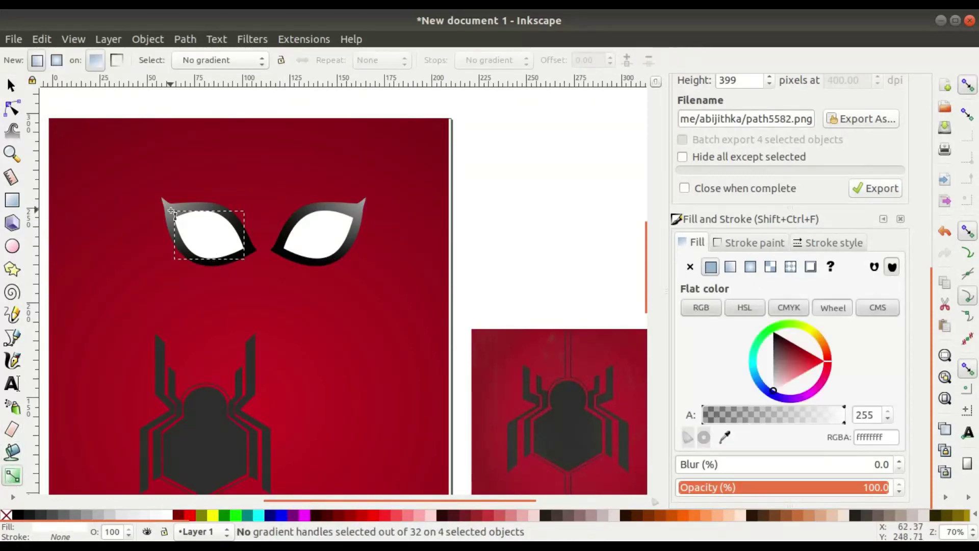
left_click(171, 210)
left_click(162, 266)
left_click(86, 515)
left_click(77, 516)
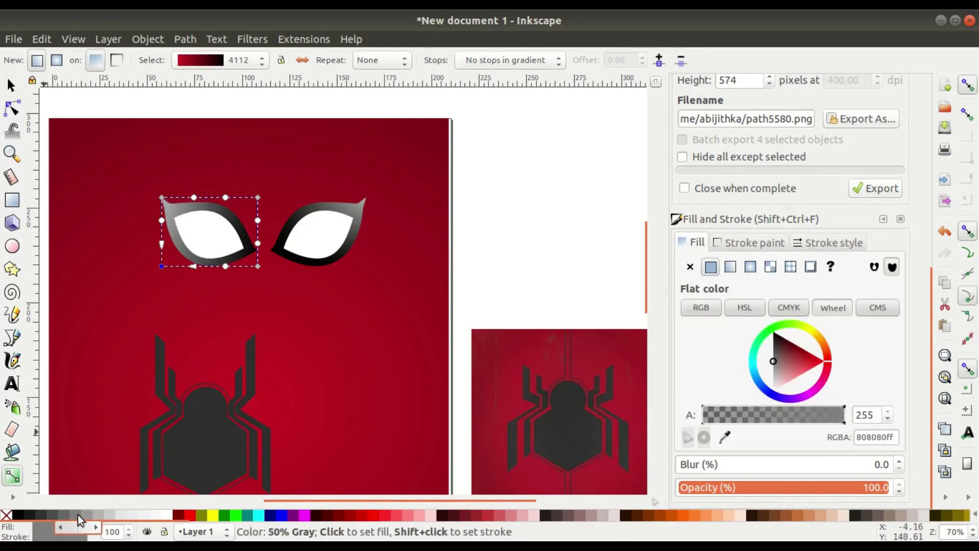
left_click(69, 514)
Enlarge both eyes together to about 494 by 167 px and shift them toward the page's horizontal centre
left_click(11, 85)
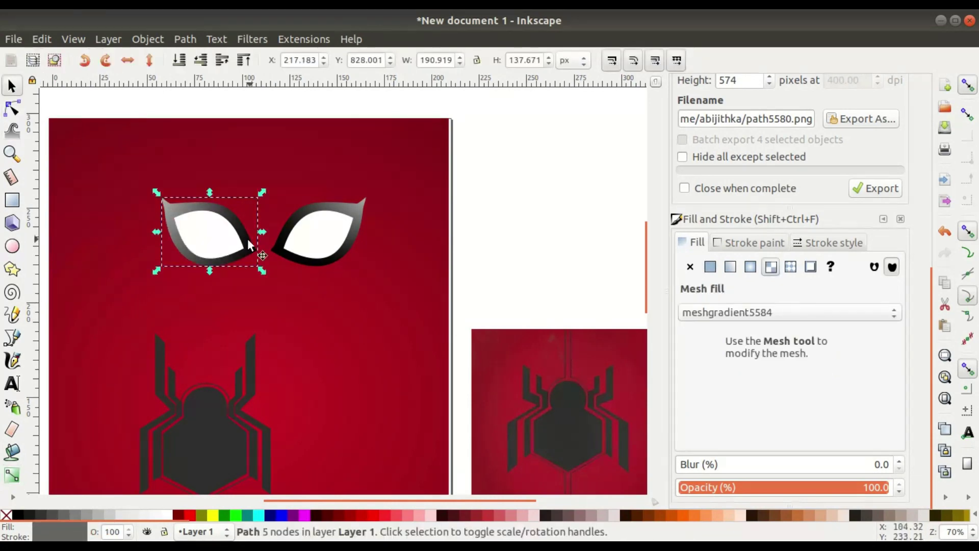
left_click(236, 236, "shift")
left_click(312, 233, "shift")
left_click_drag(358, 271, 402, 245)
left_click(350, 263, "shift")
scroll(433, 344, "down", 1)
left_click_drag(403, 368, 375, 241)
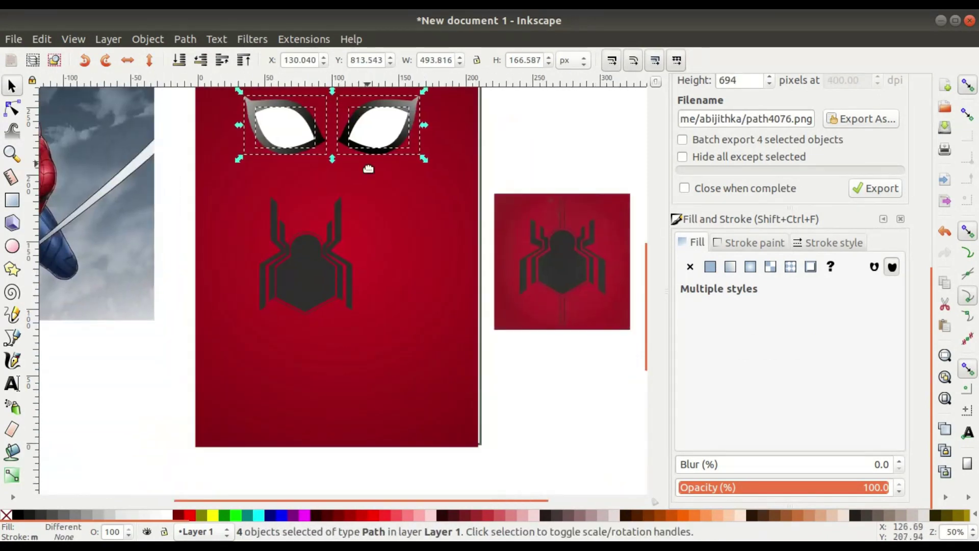
Nudge the curved edges of both eyes' white shapes slightly inward by editing their paths
left_click_drag(368, 168, 274, 288)
left_click(12, 108)
left_click(308, 289)
scroll(283, 221, "up", 4)
left_click(271, 277)
left_click(304, 300)
left_click_drag(405, 270, 85, 312)
left_click(414, 329)
left_click_drag(413, 329, 410, 323)
scroll(128, 277, "down", 2)
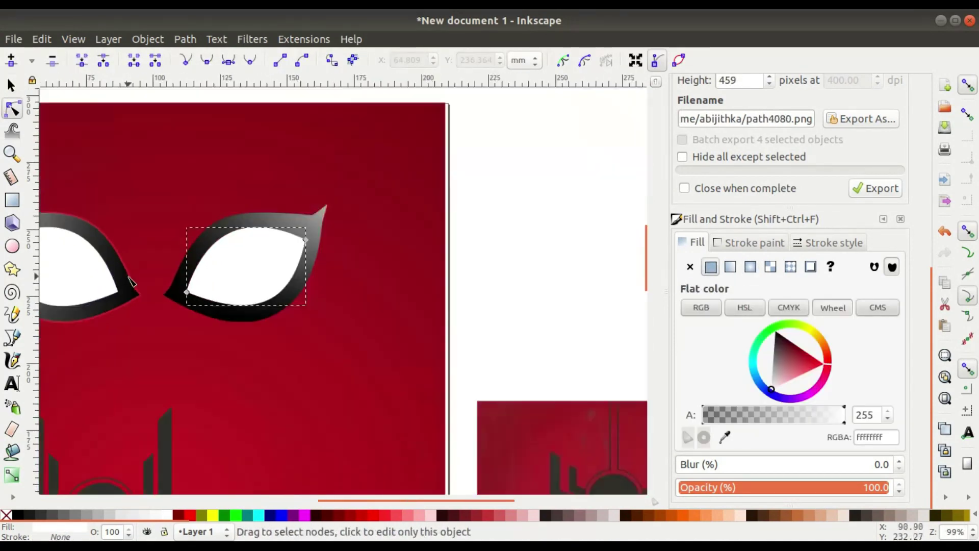
left_click_drag(131, 277, 284, 277)
left_click(11, 85)
left_click(396, 351)
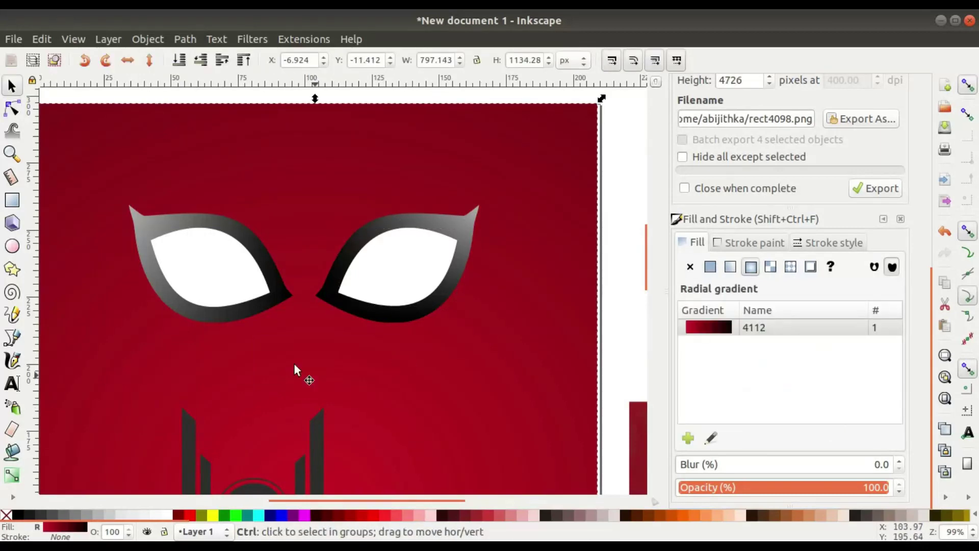
Examine the shape of the mask eyes in the Spider-Man reference image
scroll(286, 360, "down", 2)
left_click_drag(123, 337, 288, 287)
scroll(122, 268, "up", 5)
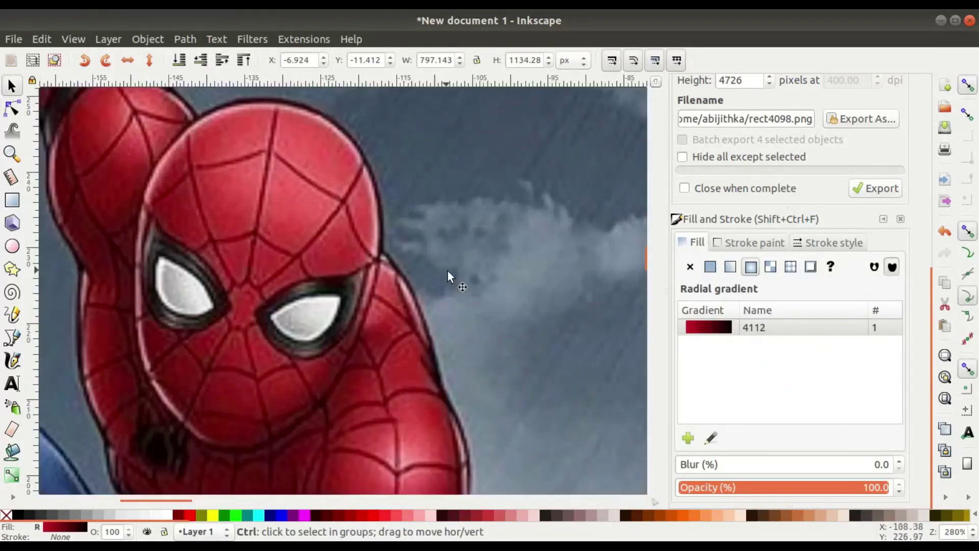
left_click_drag(561, 270, 51, 334)
left_click_drag(561, 271, 51, 334)
left_click_drag(541, 308, 124, 297)
left_click_drag(541, 308, 124, 297)
left_click_drag(540, 307, 350, 327)
Reshape the right eye's white shape by raising its outer upper corner node and adjusting the curve handles to even out the frame
key("F2")
left_click(408, 294)
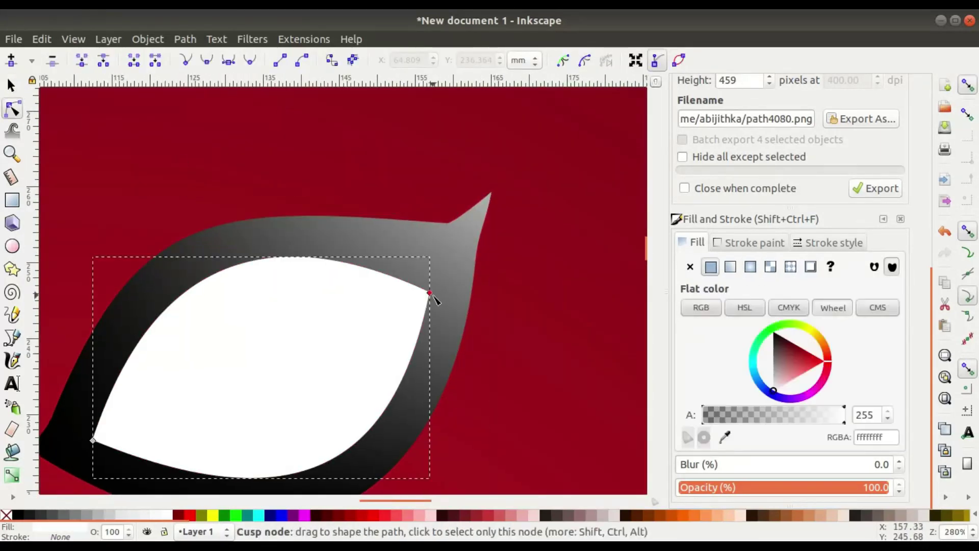
left_click_drag(431, 293, 432, 276)
left_click_drag(207, 170, 221, 188)
left_click_drag(282, 453, 351, 361)
left_click_drag(393, 444, 388, 454)
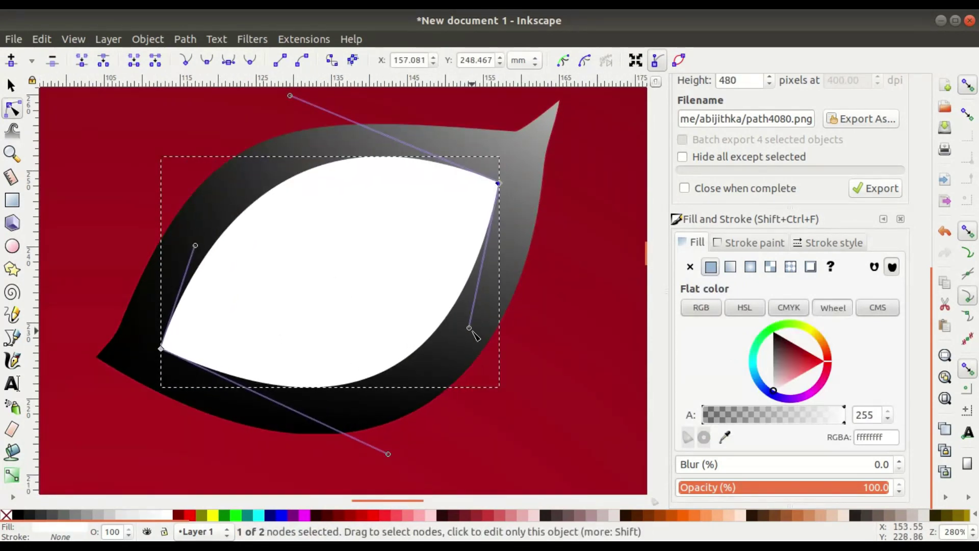
left_click_drag(469, 328, 475, 335)
scroll(133, 397, "down", 3)
left_click_drag(133, 397, 398, 323)
left_click(12, 85)
left_click(357, 178)
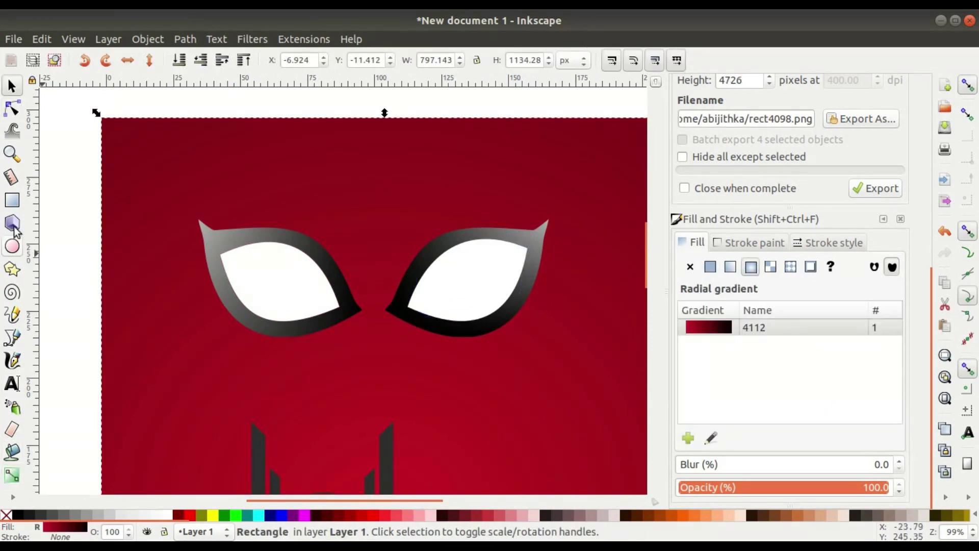
Reshape the left eye's white shape to match the right one by moving its outer upper corner node and adjusting the curve handles
left_click(11, 109)
scroll(271, 280, "up", 2)
left_click(175, 231)
left_click_drag(175, 230, 165, 220)
left_click_drag(194, 330, 193, 343)
left_click_drag(321, 144, 338, 166)
left_click_drag(254, 408, 256, 418)
scroll(374, 369, "down", 2)
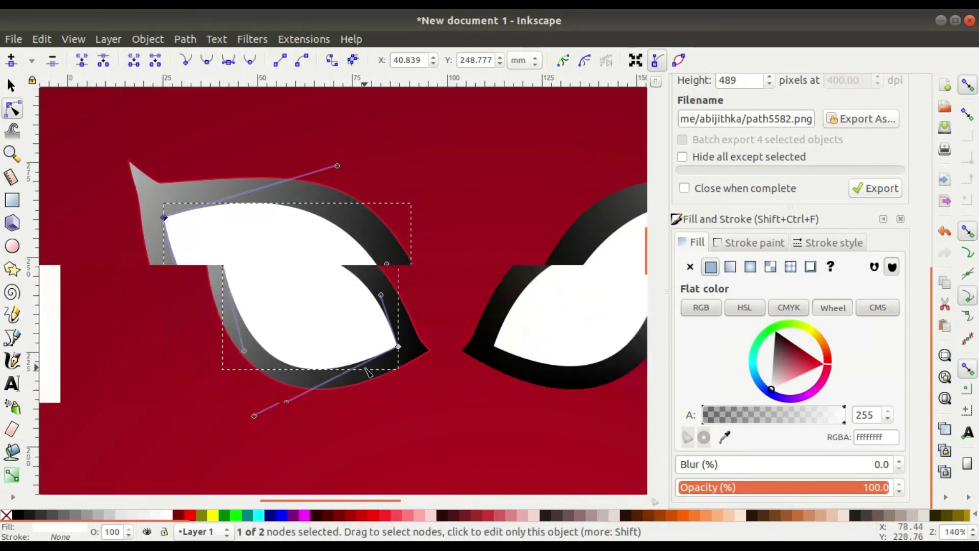
left_click(12, 86)
left_click(433, 197)
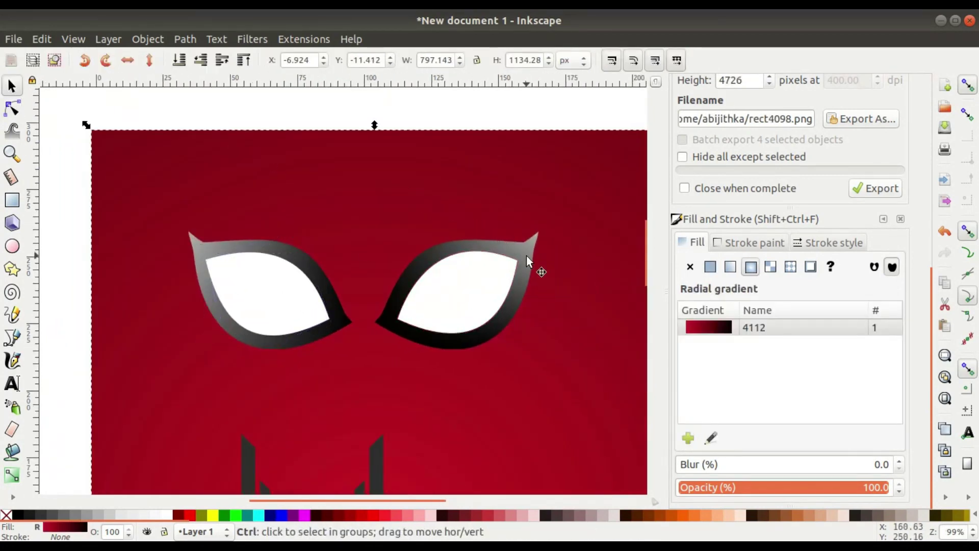
Scale the whole spider emblem down to about 164 by 210 px and move it lower, horizontally centred beneath the eyes
scroll(527, 255, "down", 1)
left_click_drag(432, 413, 367, 211)
scroll(367, 210, "down", 1)
scroll(367, 210, "up", 1)
scroll(328, 240, "down", 2)
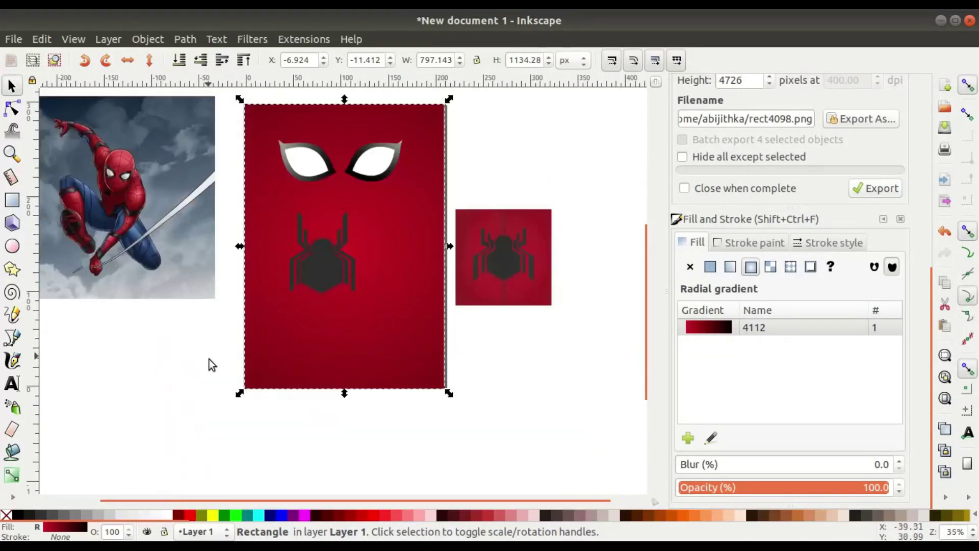
left_click_drag(210, 362, 429, 218)
scroll(323, 267, "up", 1)
left_click_drag(323, 267, 339, 332)
left_click_drag(402, 378, 386, 361)
left_click_drag(430, 313, 407, 332)
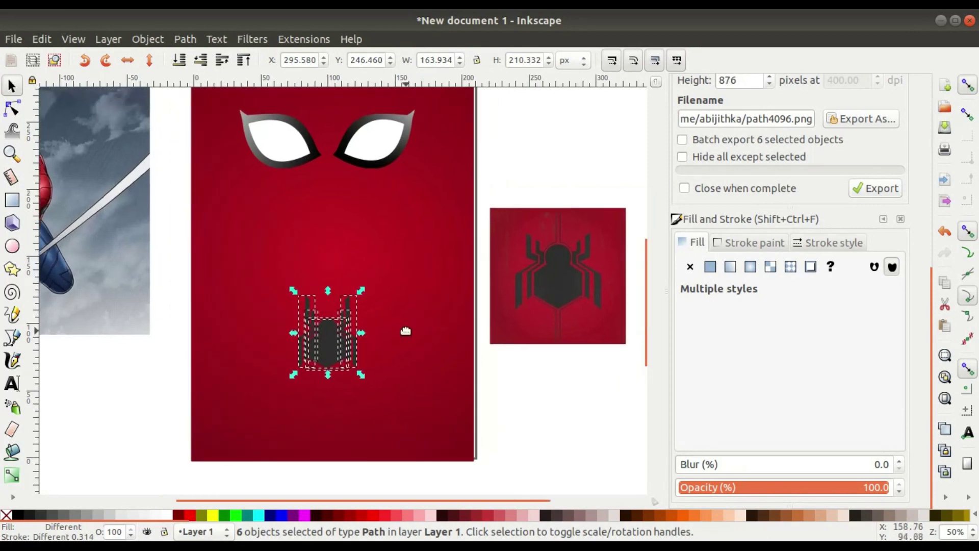
mouse_move(324, 339)
left_mouse_down()
mouse_move(320, 324)
mouse_move(328, 333)
left_mouse_up()
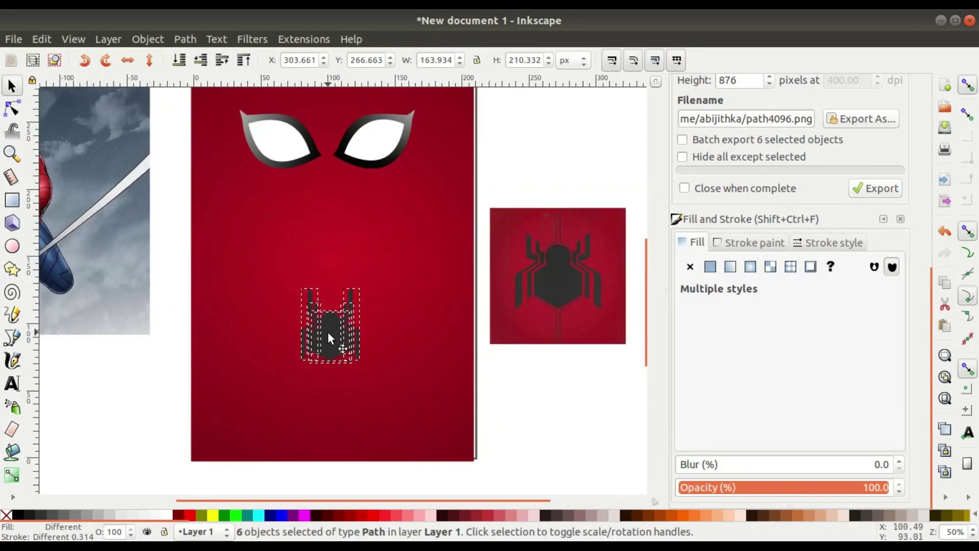
Draw a straight vertical line about 94 mm long from the top of the spider's head up toward the eyes
left_click(12, 338)
left_click(386, 327)
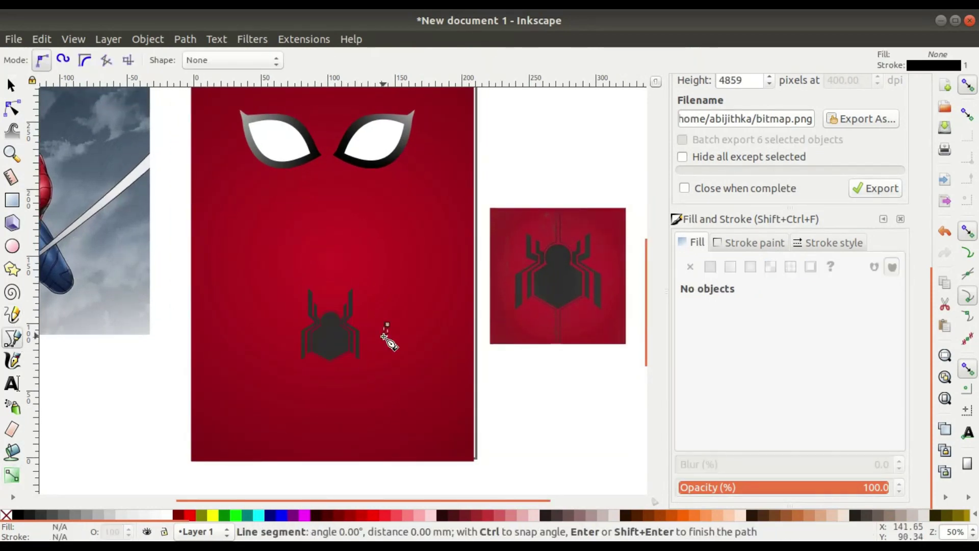
right_click(385, 330)
key("ctrl+z")
scroll(331, 311, "up", 4)
scroll(330, 271, "down", 2)
left_click_drag(326, 237, 229, 336)
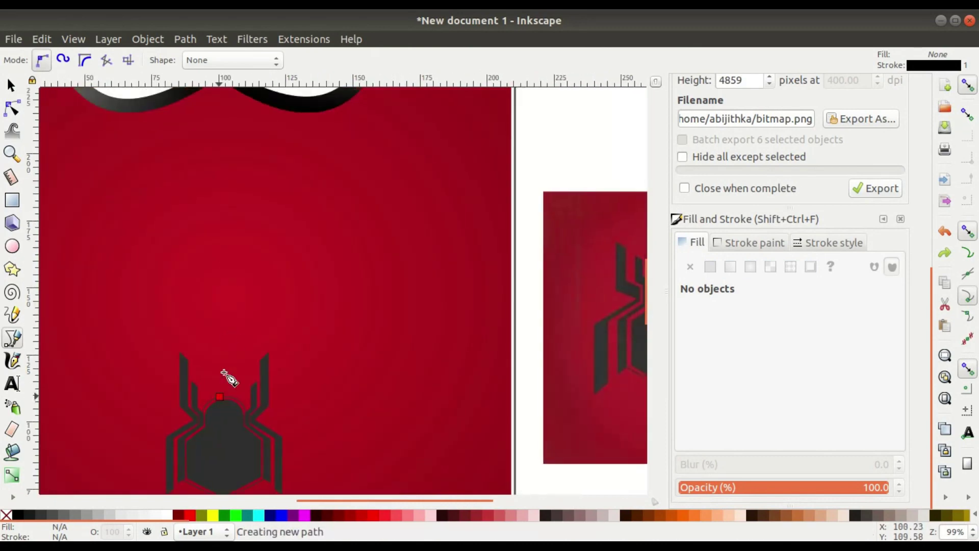
scroll(216, 144, "down", 2)
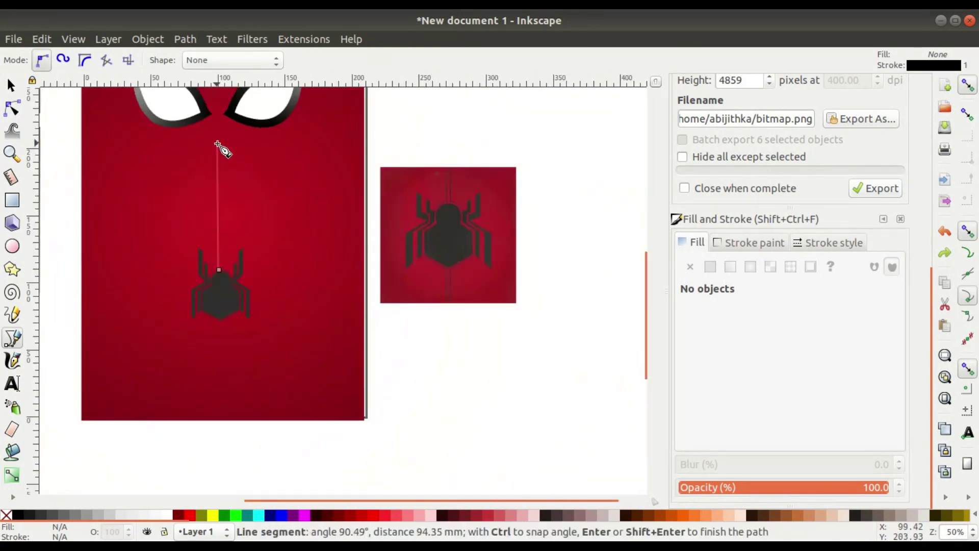
double_click(217, 145)
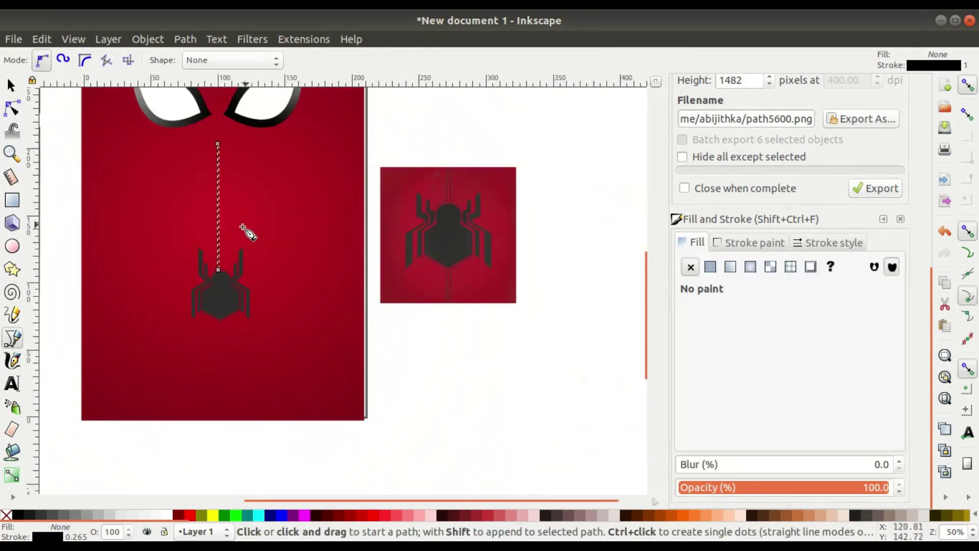
Duplicate the vertical line and place the copy parallel to it, a small gap to the right
left_click(9, 87)
scroll(217, 223, "up", 2)
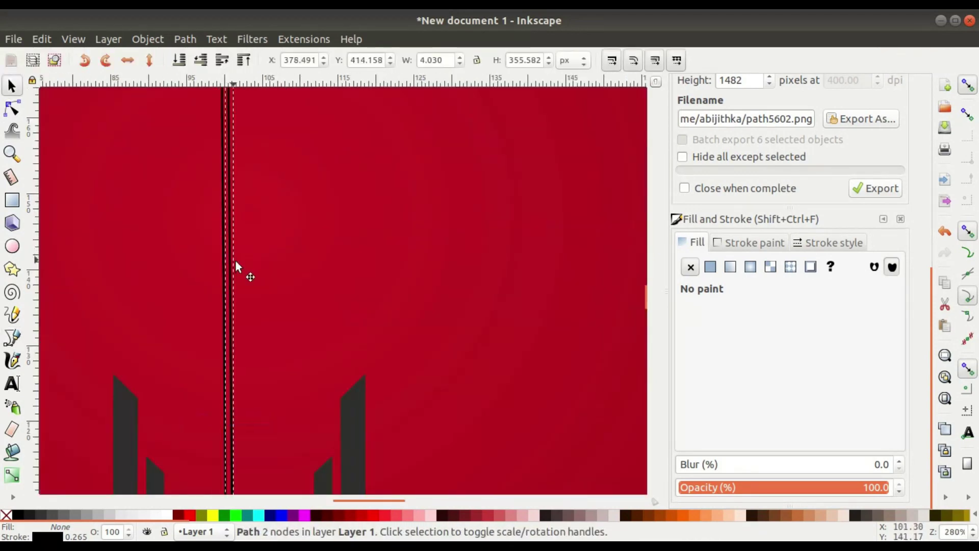
left_click(365, 308)
scroll(271, 321, "up", 1)
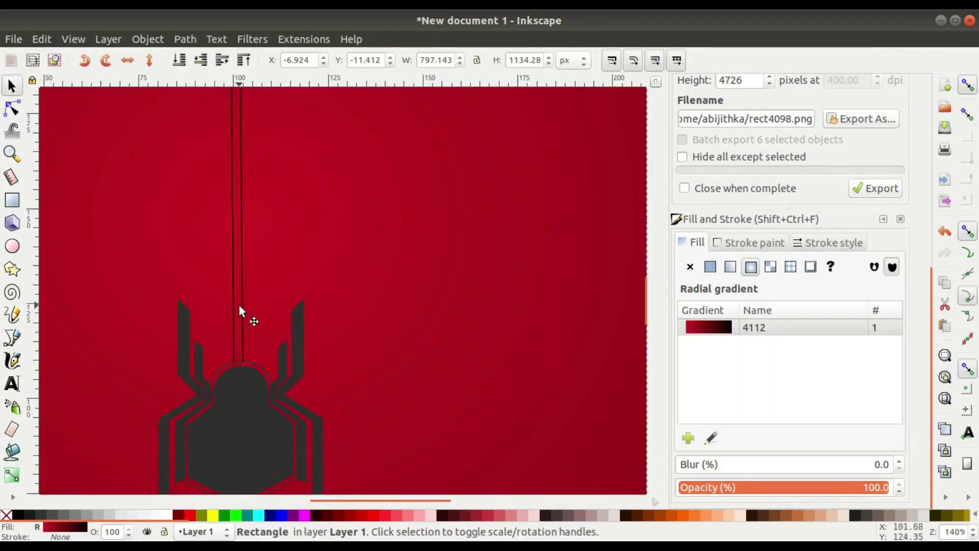
Select both vertical lines and shift them slightly to centre them over the spider's head
left_click(233, 307)
left_click(242, 308, "shift")
scroll(235, 309, "up", 3)
left_click_drag(255, 318, 262, 325)
scroll(267, 317, "down", 2)
left_click(331, 302)
scroll(279, 173, "down", 3)
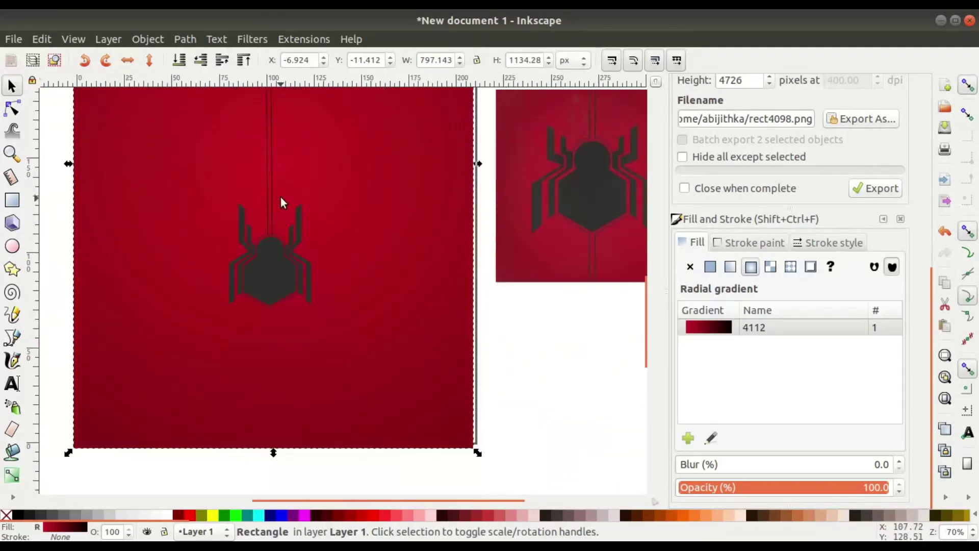
Duplicate the pair of vertical lines and move the copies below the spider, running down from its lower tip
left_click(271, 192)
left_click(269, 191, "shift")
left_click(268, 191, "shift")
left_click(268, 190, "shift")
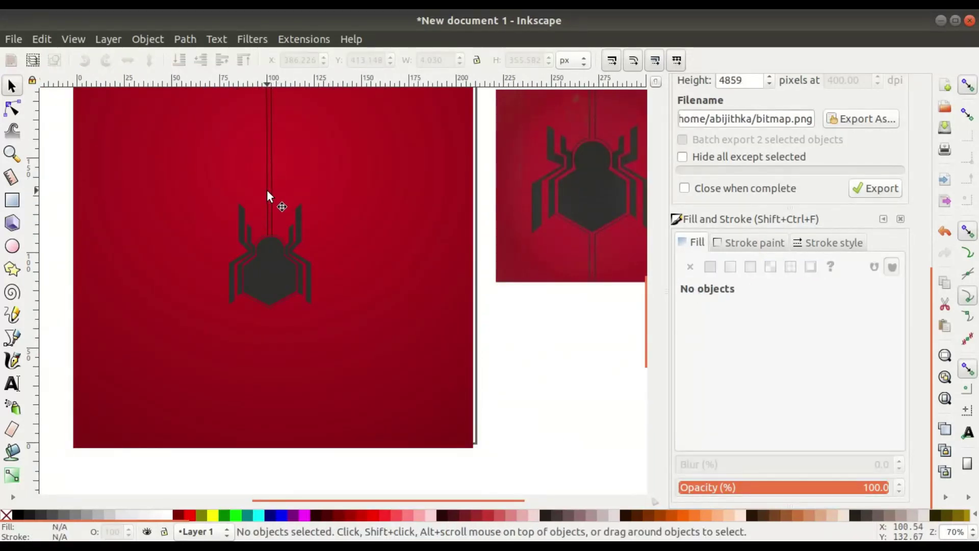
left_click(266, 187, "shift")
left_click(266, 187, "shift")
scroll(267, 185, "up", 4)
left_click(267, 186)
left_click(286, 187, "shift")
scroll(306, 191, "down", 4)
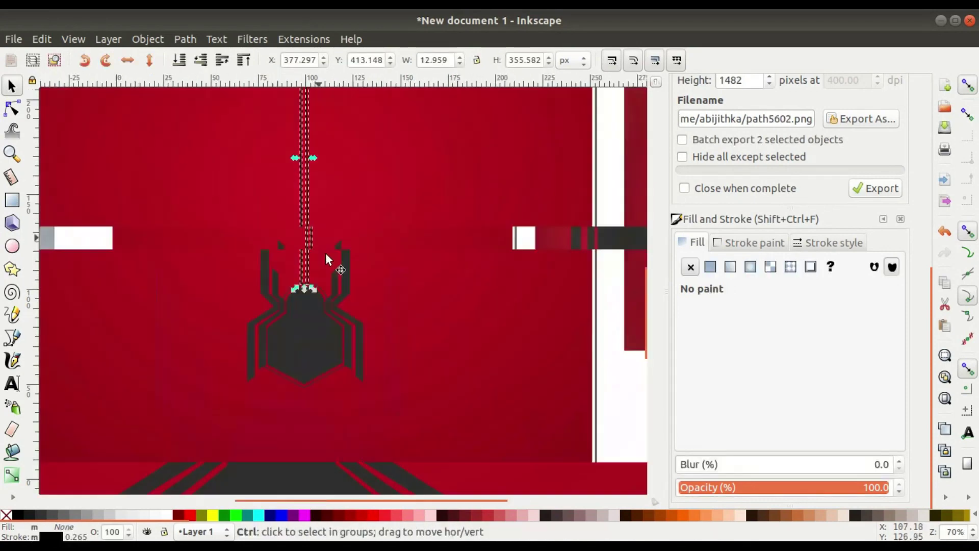
left_click_drag(296, 194, 299, 444)
left_click(432, 380)
Move the lower pair of lines about 0.47 mm right to centre them under the spider's lower tip
scroll(296, 299, "up", 5)
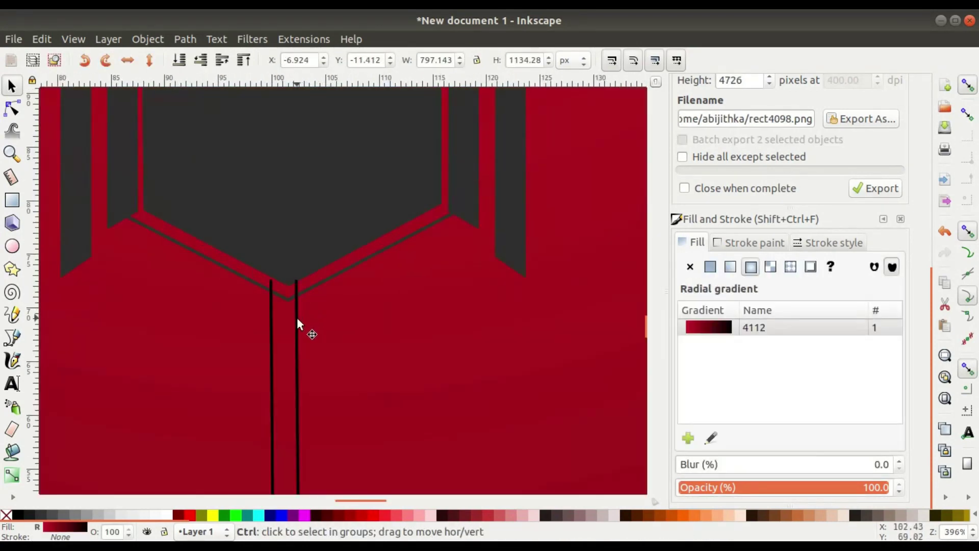
left_click(296, 317)
key("ctrl+z")
key("ctrl+shift+z")
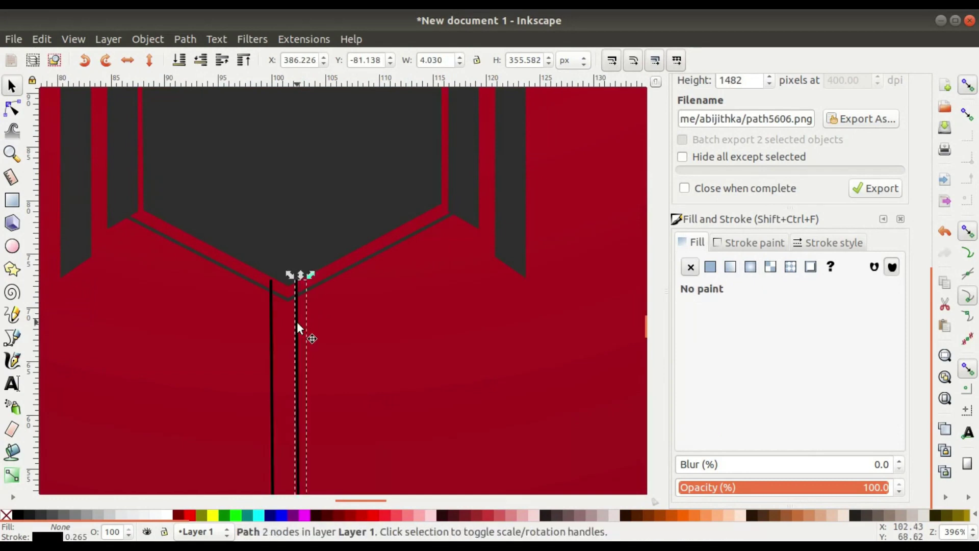
left_click(292, 322)
left_click(274, 321)
left_click(297, 322, "shift")
left_click_drag(297, 321, 305, 324)
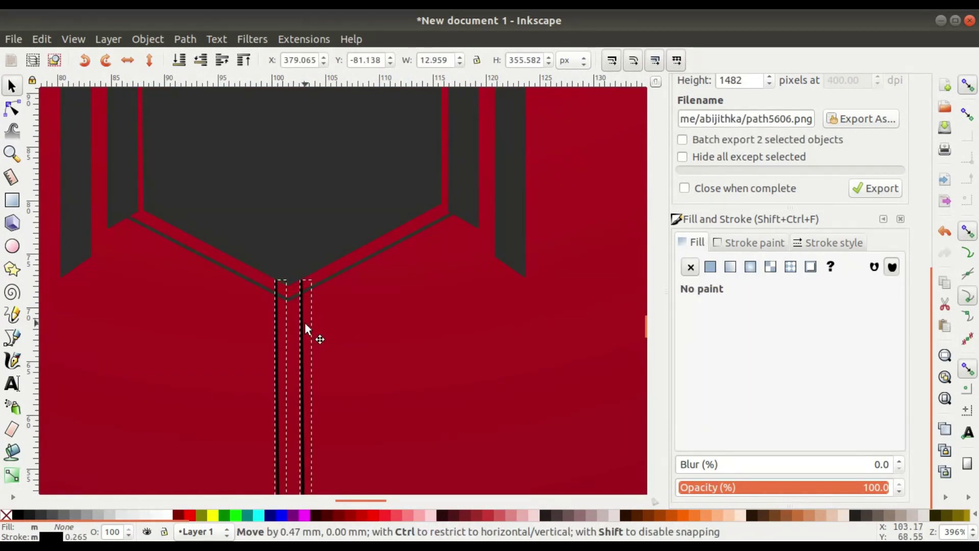
left_click(335, 292)
scroll(352, 306, "down", 3)
scroll(375, 331, "down", 3)
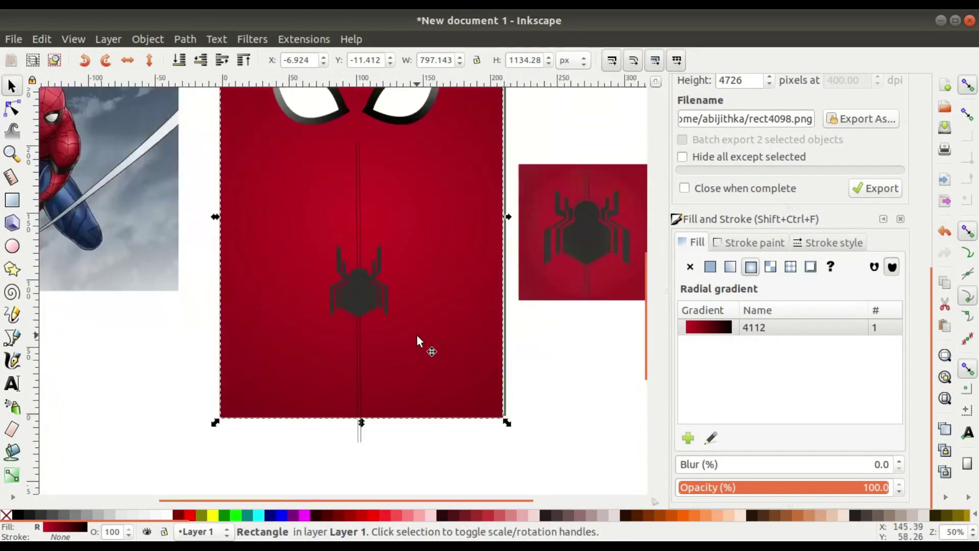
Edit the top end nodes of the two lower lines so that they end on the thin outline below the spider
scroll(357, 319, "up", 7)
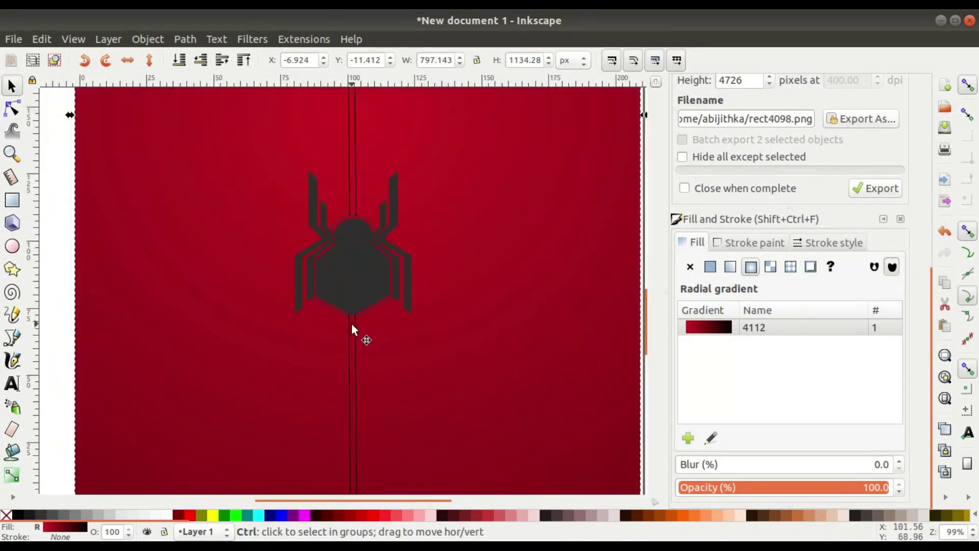
key("n")
left_click(334, 272)
left_click_drag(334, 272, 368, 285)
left_click(370, 276)
scroll(408, 321, "down", 4)
left_click(11, 85)
left_click(545, 384)
Give both lower lines a flat stroke in the dark grey sampled from the spider emblem
scroll(459, 367, "up", 2)
left_click(376, 260)
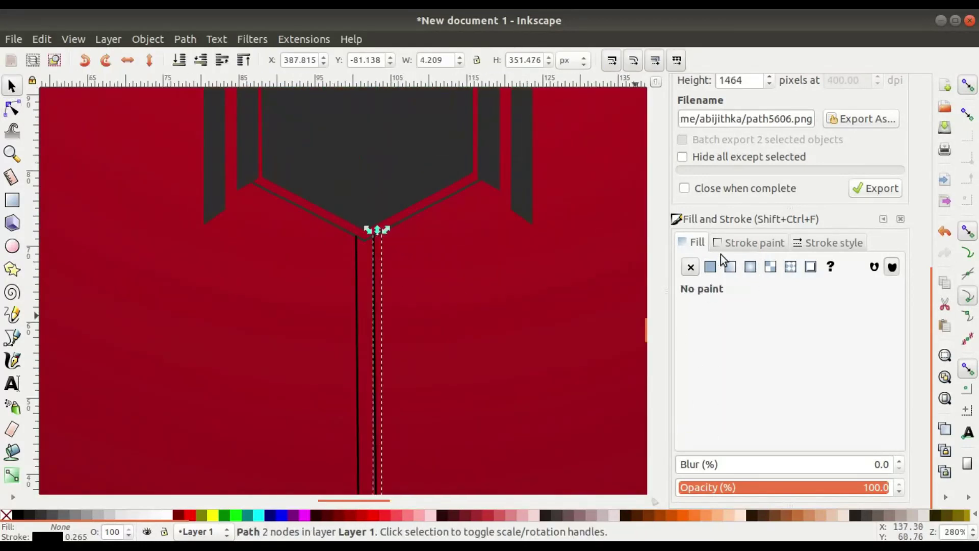
left_click(735, 243)
left_click(710, 266)
left_click(725, 437)
left_click(418, 185)
left_click(356, 276)
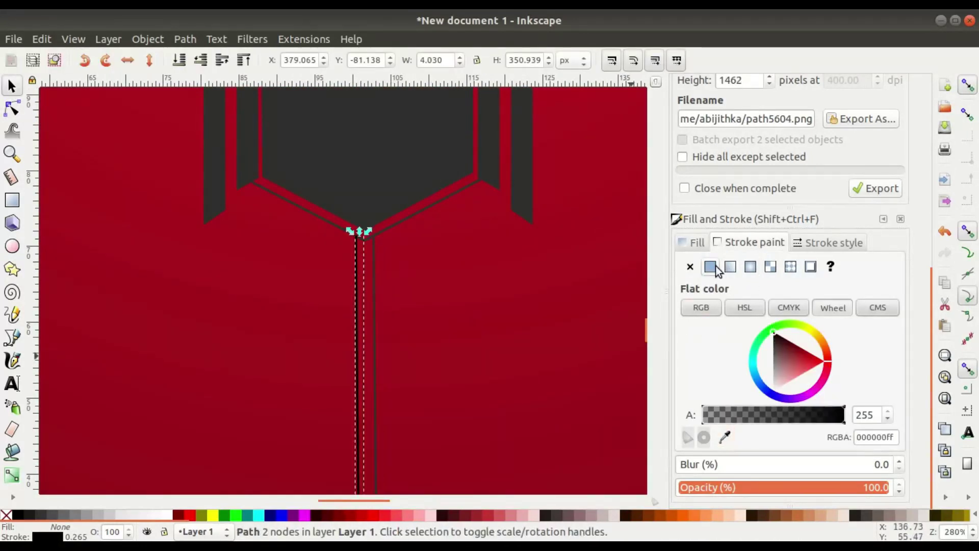
left_click(724, 438)
left_click(460, 175)
Recolour the strokes of both upper lines with the dark grey sampled from the spider emblem
scroll(459, 176, "up", 12)
left_click(377, 225)
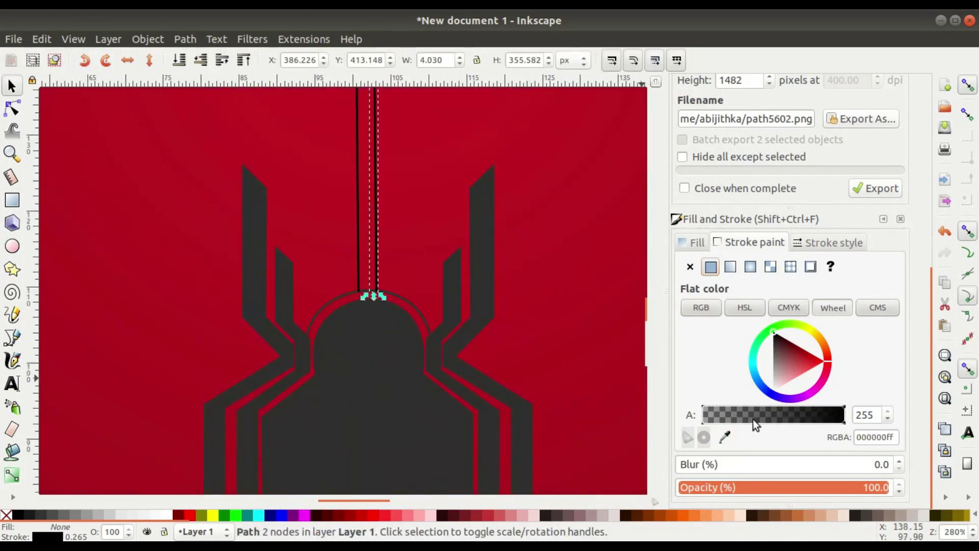
left_click(725, 437)
left_click(385, 341)
left_click(358, 225)
left_click(725, 437)
left_click(482, 306)
left_click(698, 244)
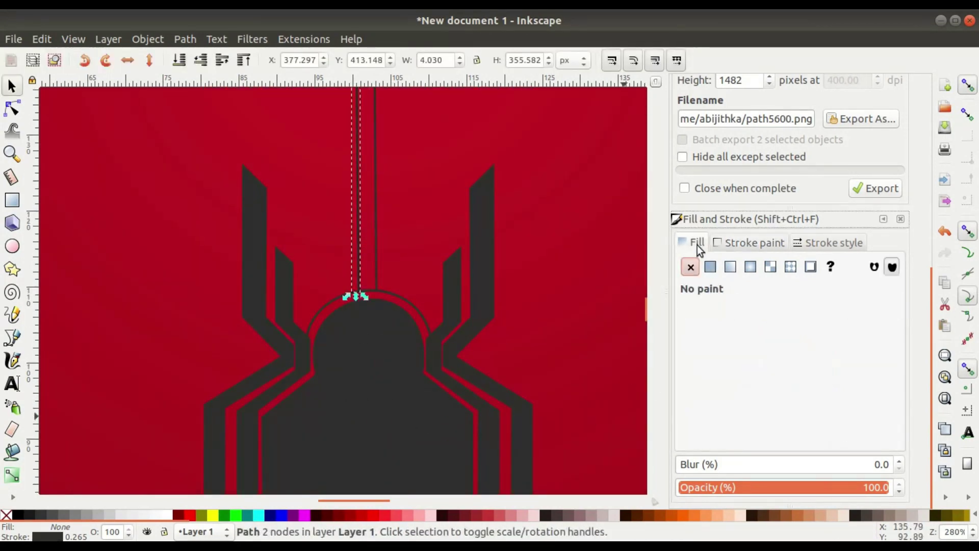
left_click(488, 313)
Nudge the upper pair of lines slightly left to centre them on the spider's head, and clear the selection
scroll(499, 329, "down", 4)
scroll(388, 281, "up", 4)
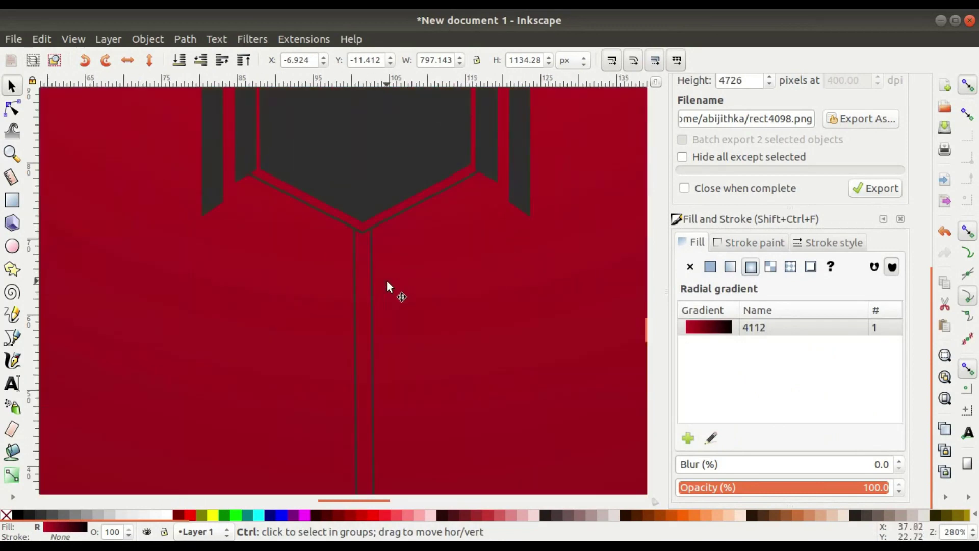
scroll(369, 247, "down", 2)
scroll(401, 222, "up", 4)
scroll(379, 189, "up", 3)
left_click(381, 183)
left_click(356, 186, "shift")
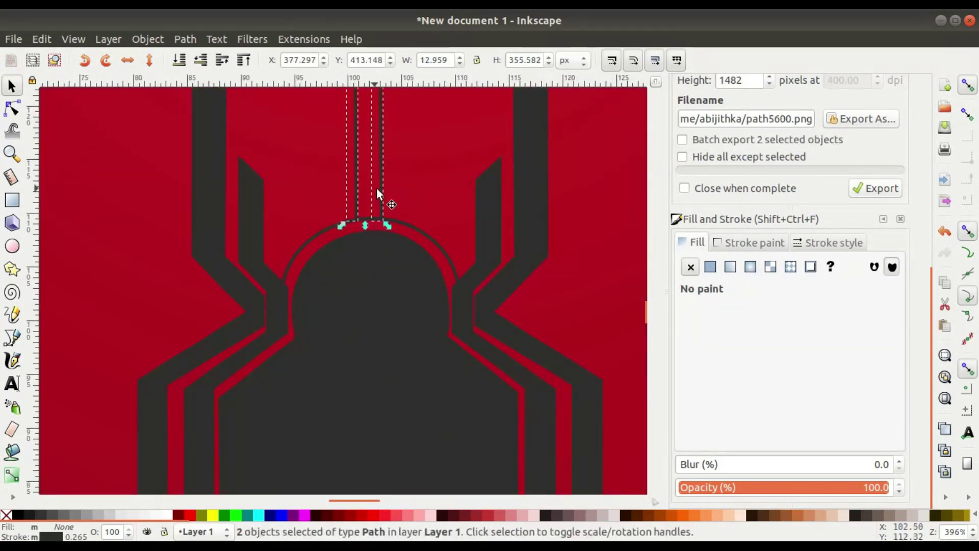
left_click_drag(376, 186, 373, 186)
left_click(385, 268)
scroll(392, 286, "down", 4)
left_click_drag(401, 310, 342, 208)
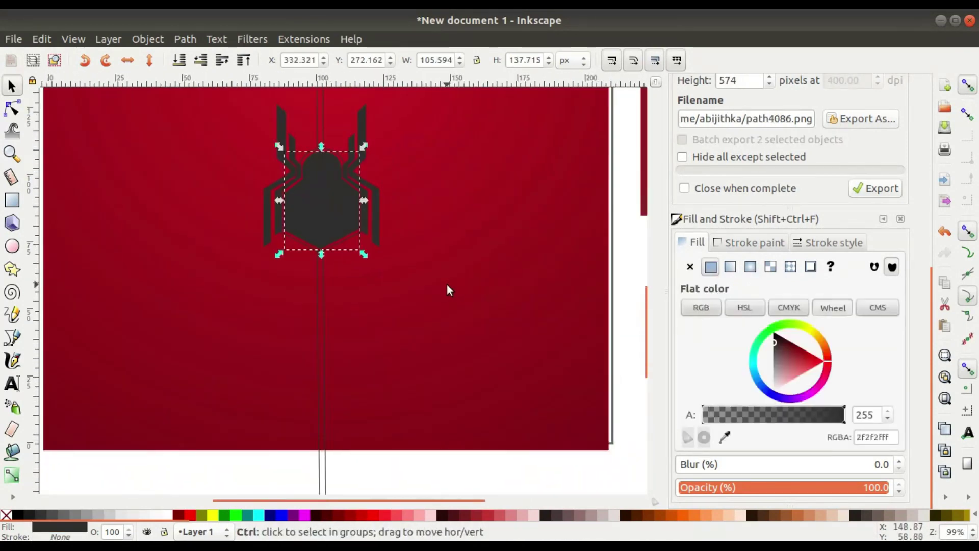
scroll(447, 285, "down", 3)
key("Escape")
Set the stroke width of the thin outline around the spider's body to 0.5 mm
scroll(418, 253, "up", 2)
scroll(408, 339, "up", 6)
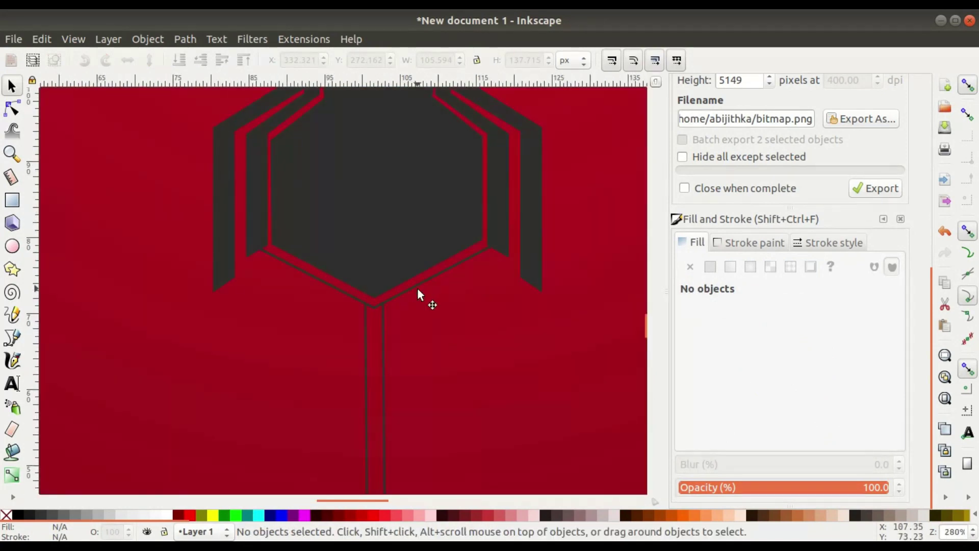
left_click(420, 289)
left_click(826, 243)
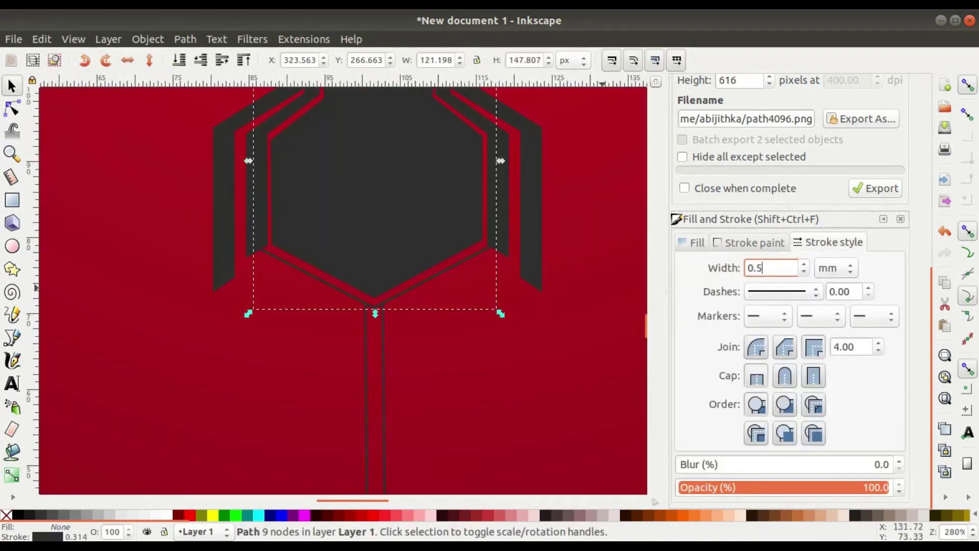
Set the stroke width of both vertical lines below the spider to 0.5 mm
left_click(385, 362)
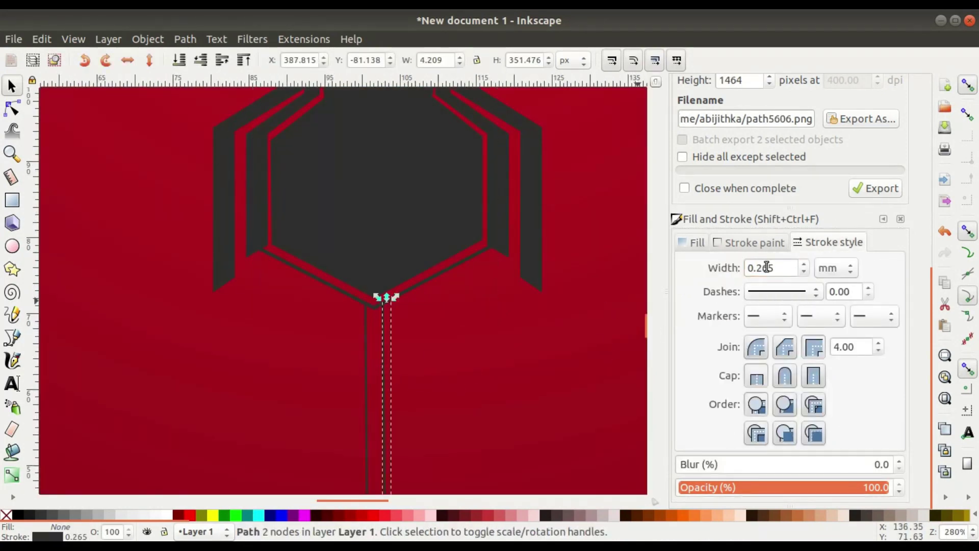
triple_click(767, 268)
type("0.5")
key("Return")
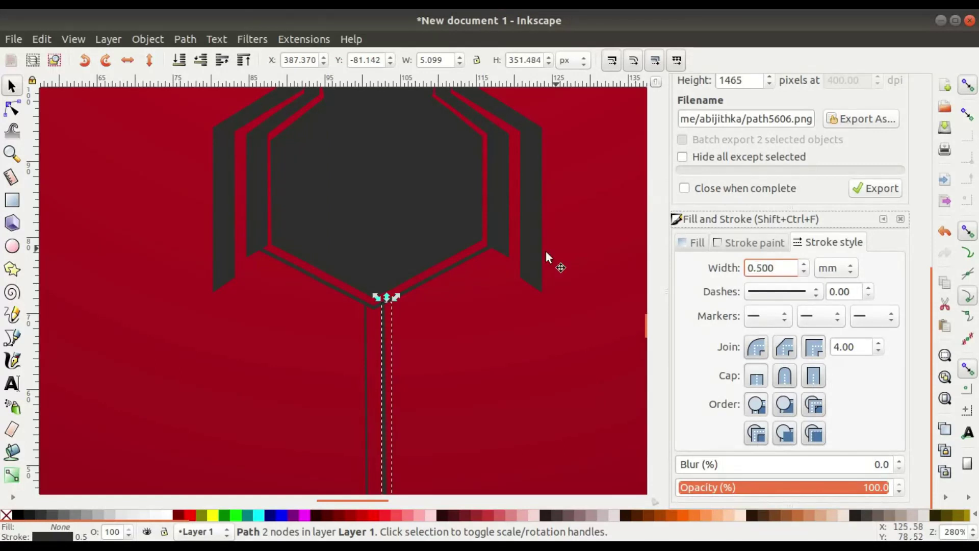
left_click(366, 335)
triple_click(767, 267)
type("0.5")
key("Return")
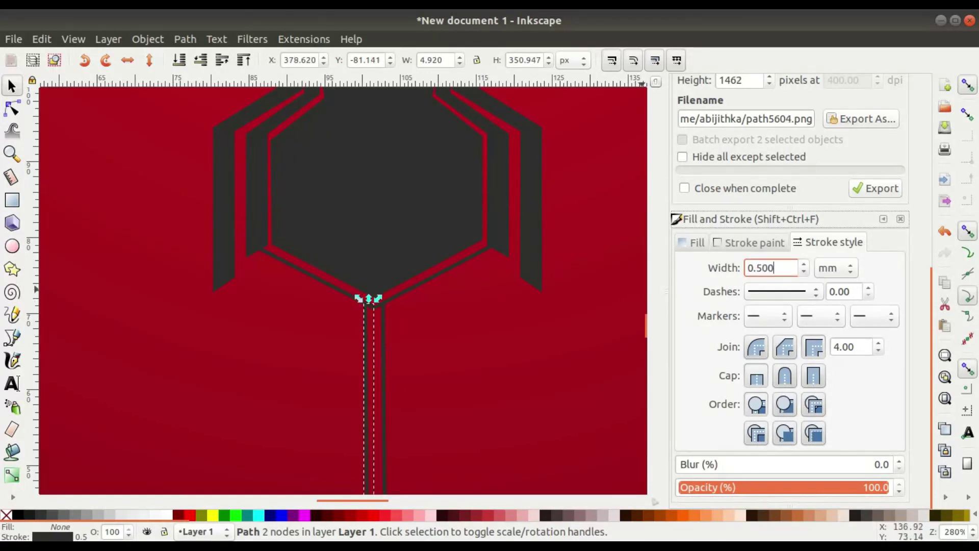
Set the stroke width of both vertical lines above the spider's head to 0.5 mm, and clear the selection
scroll(386, 170, "down", 2)
scroll(386, 171, "up", 11)
left_click(386, 235)
triple_click(777, 269)
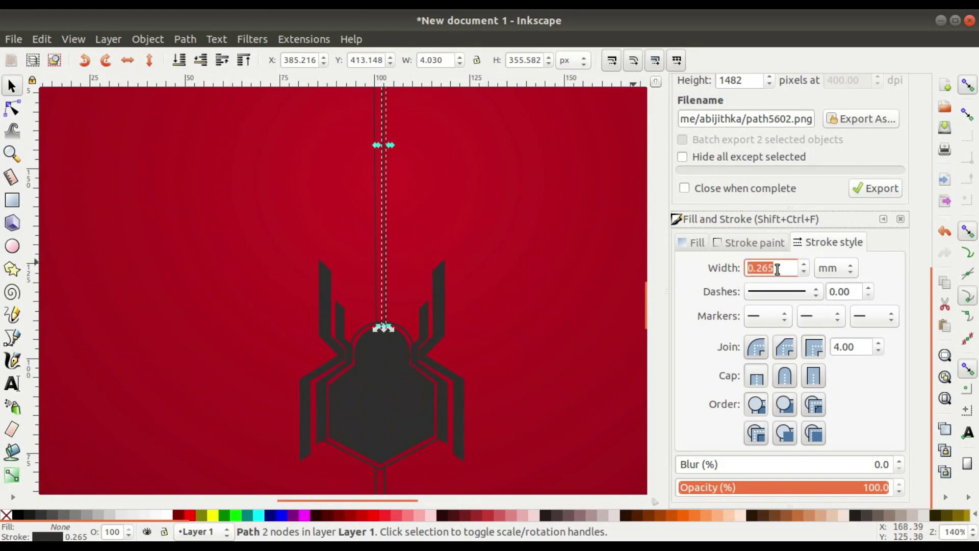
left_click(378, 258)
double_click(785, 269)
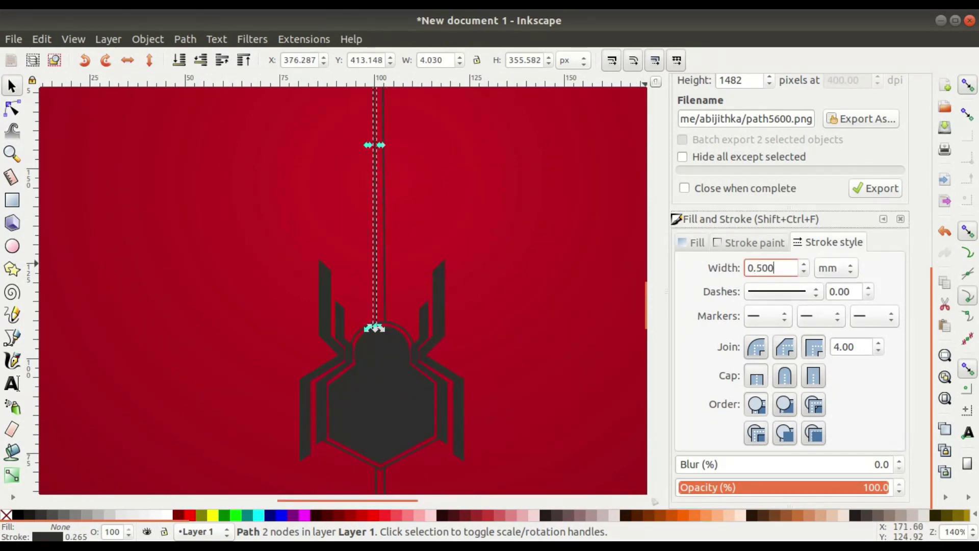
key("Return")
left_click(457, 380)
Apply a linear gradient to the strokes of both vertical lines above the spider
scroll(457, 370, "down", 3)
scroll(449, 357, "down", 4)
scroll(449, 357, "right", 2)
left_click(389, 171)
scroll(389, 170, "up", 2)
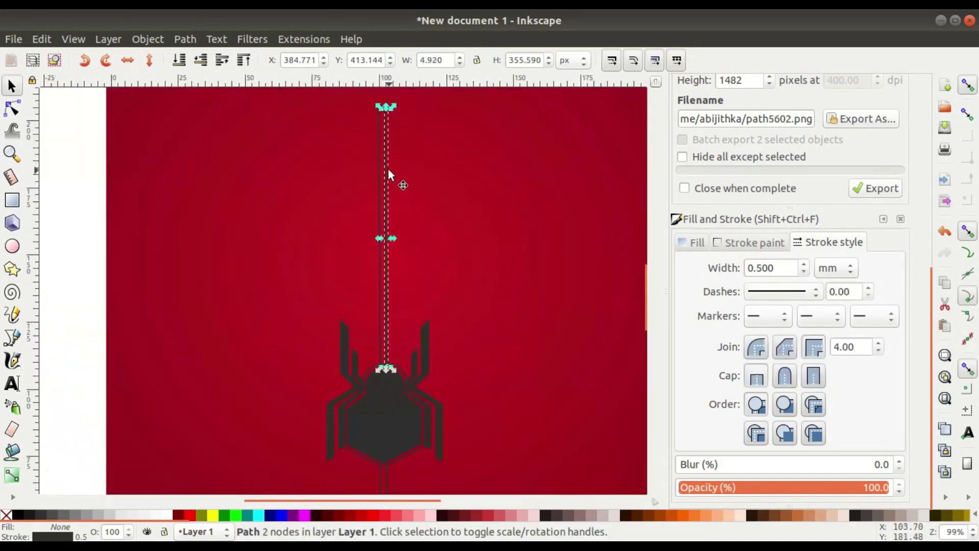
left_click(380, 173, "shift")
left_click(749, 242)
left_click(731, 267)
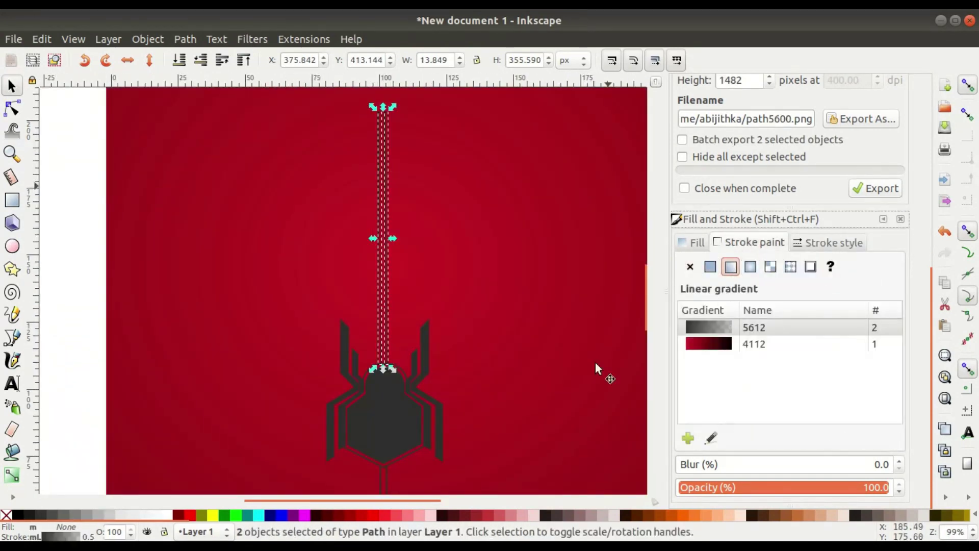
Extend the transparent end of the right upper line's stroke gradient upward along the line
left_click(13, 476)
scroll(385, 255, "up", 4)
left_click_drag(372, 181, 364, 84)
scroll(367, 164, "down", 4)
scroll(396, 265, "up", 2)
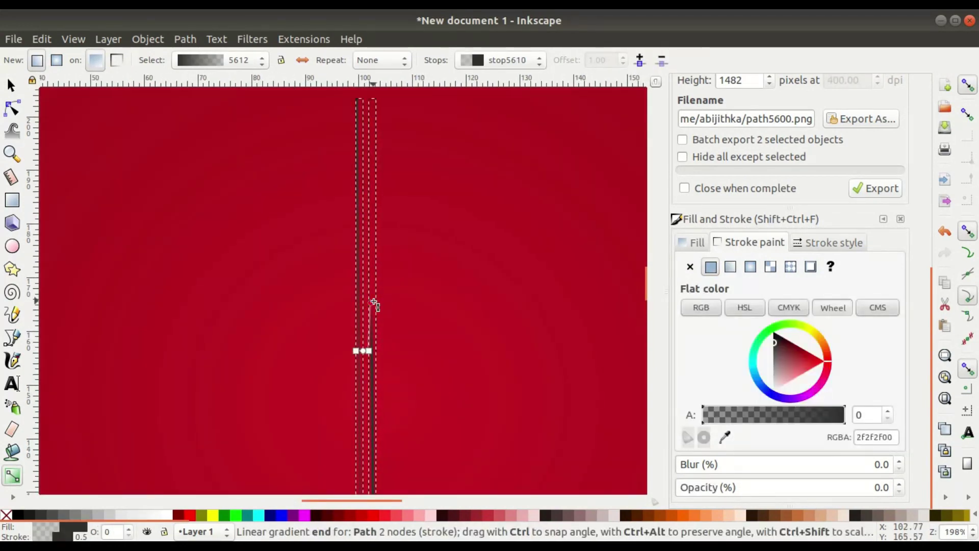
left_click(368, 351)
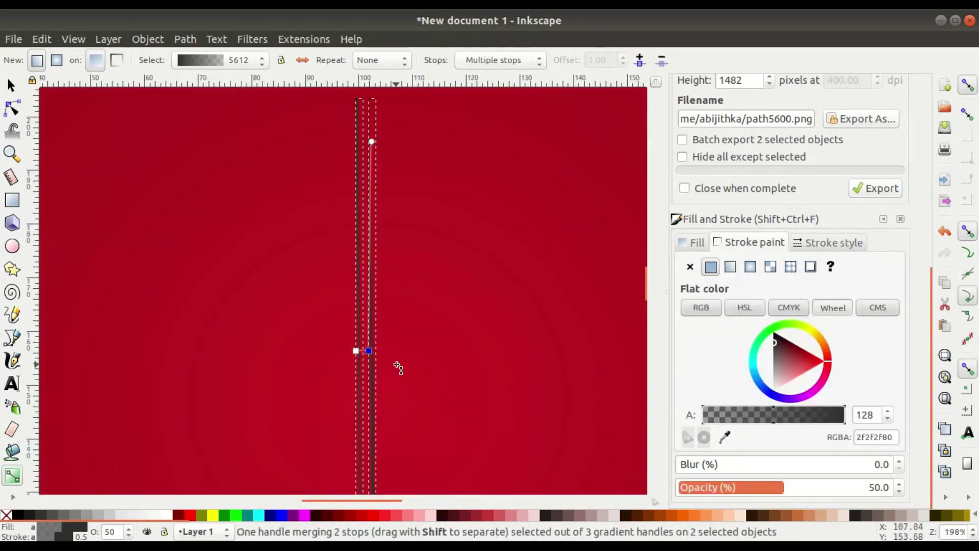
Reposition the gradient handles around the left upper line so its stroke fades out towards the top
scroll(362, 352, "up", 4)
scroll(346, 345, "down", 4)
scroll(346, 333, "up", 3)
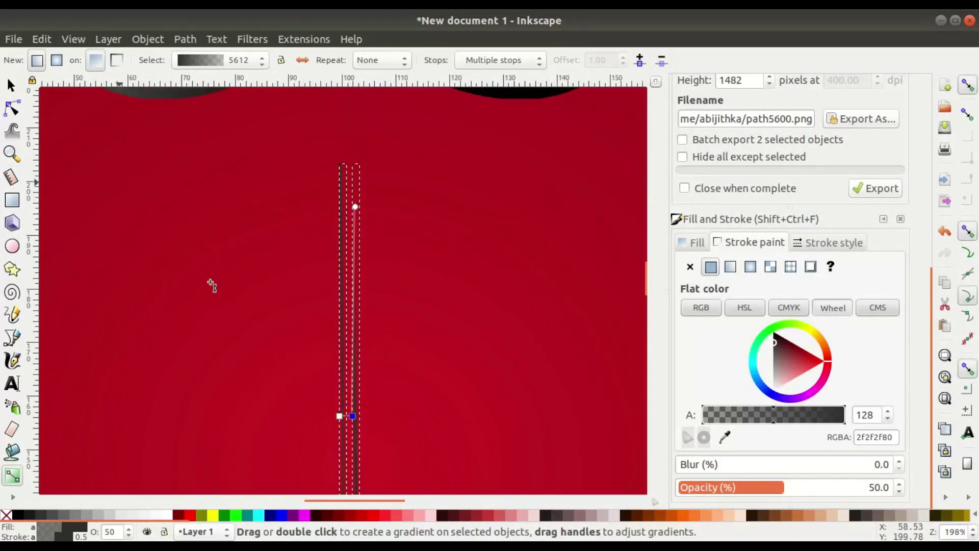
left_click_drag(340, 416, 339, 327)
mouse_move(356, 417)
left_mouse_down()
mouse_move(354, 203)
mouse_move(354, 244)
left_mouse_up()
key("s")
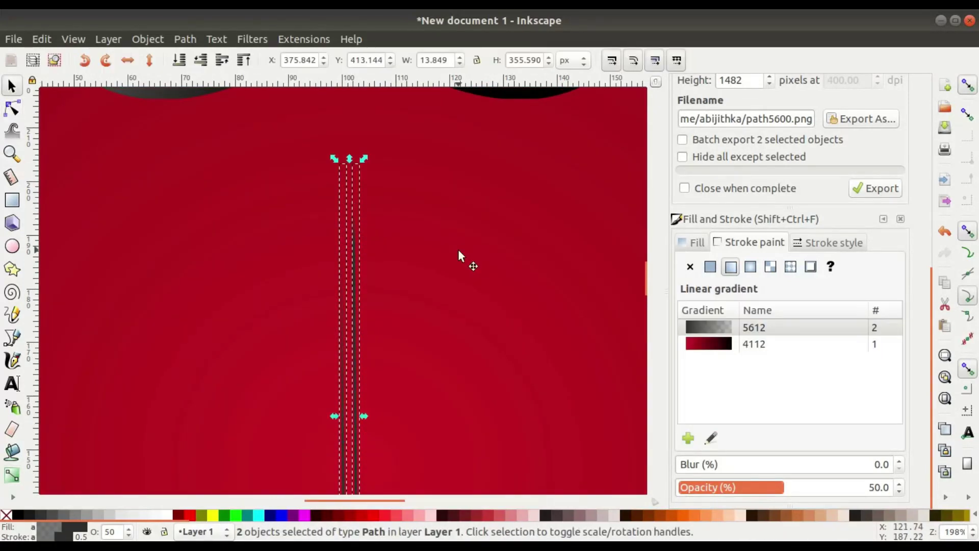
left_click(458, 249)
Realign the right upper line's stroke gradient along its length so it fades gradually towards the top
scroll(347, 341, "down", 3)
left_click(282, 199)
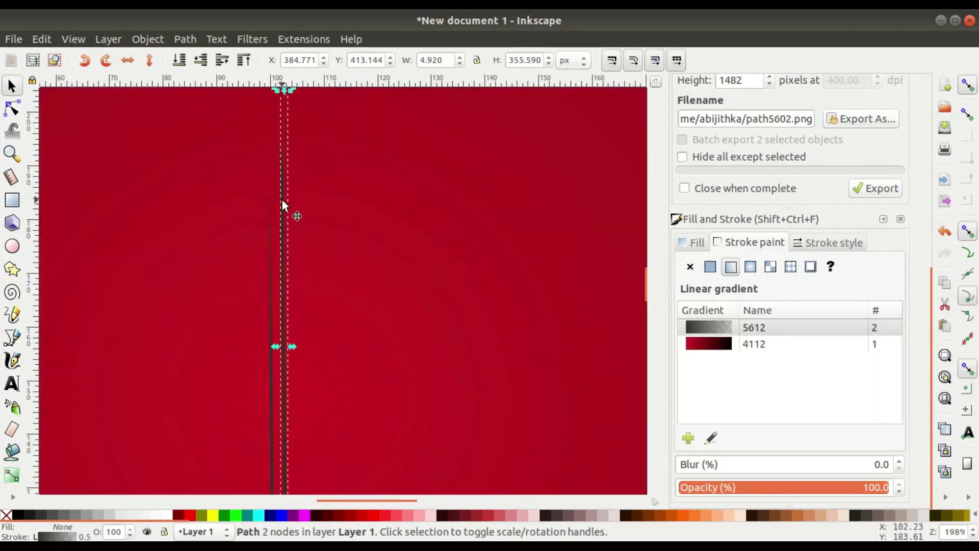
left_click(12, 475)
left_click_drag(283, 137, 288, 380)
key("s")
left_click(348, 176)
scroll(363, 289, "down", 2)
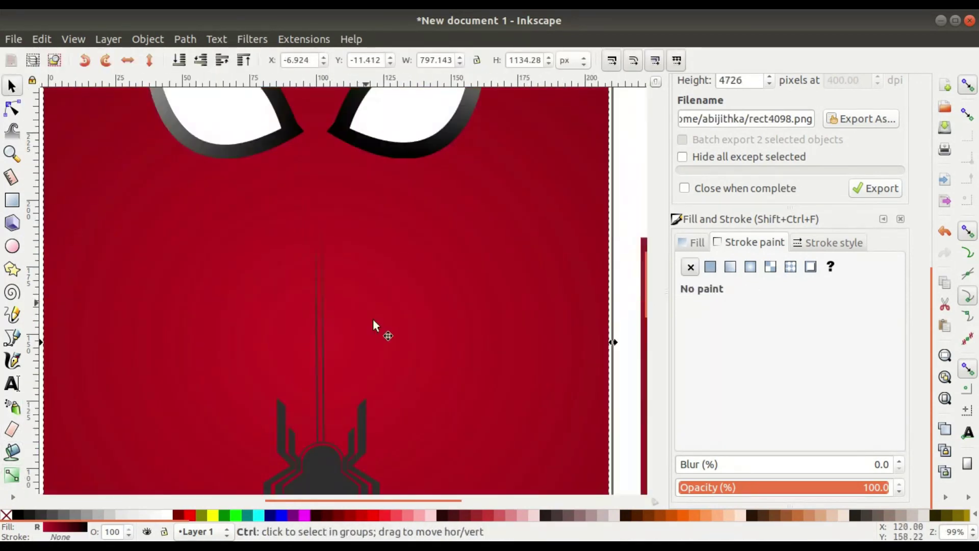
Lower the transparent end of the right upper line's gradient so its fade matches the left line
left_click(20, 114)
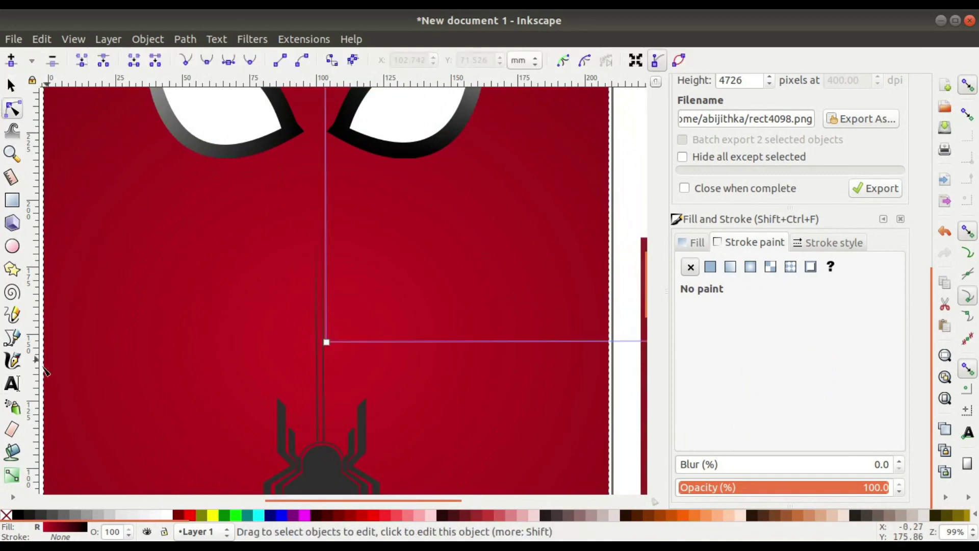
left_click(324, 268)
scroll(324, 267, "up", 3)
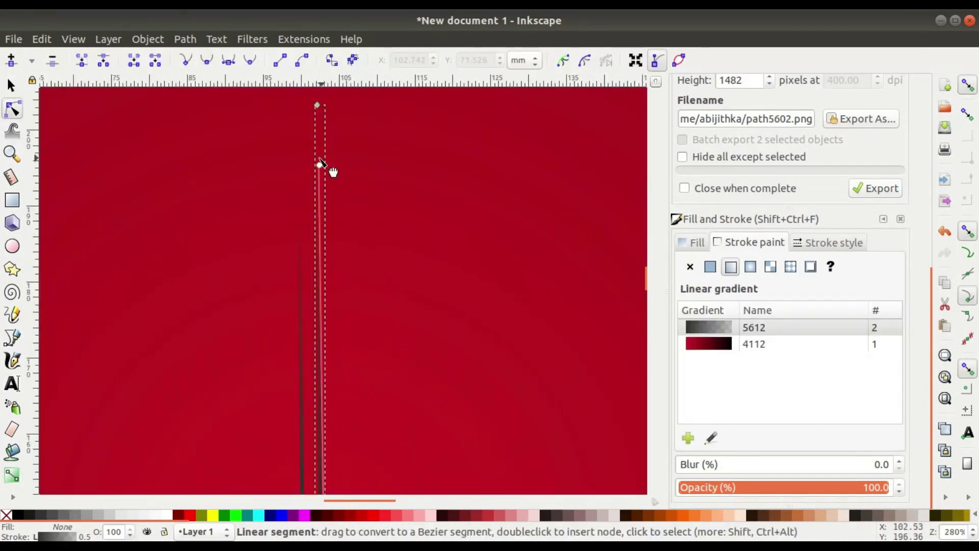
left_click(321, 215)
left_click(12, 85)
left_click(246, 151)
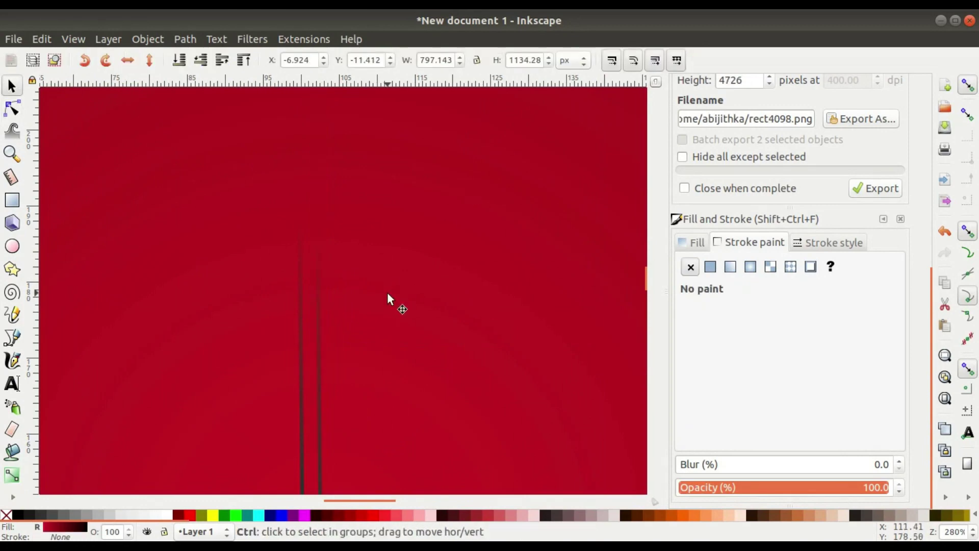
Clear the selection and add a text frame below the spider containing SIDER-MAN
scroll(388, 288, "down", 6)
left_click(553, 392)
scroll(384, 380, "up", 2)
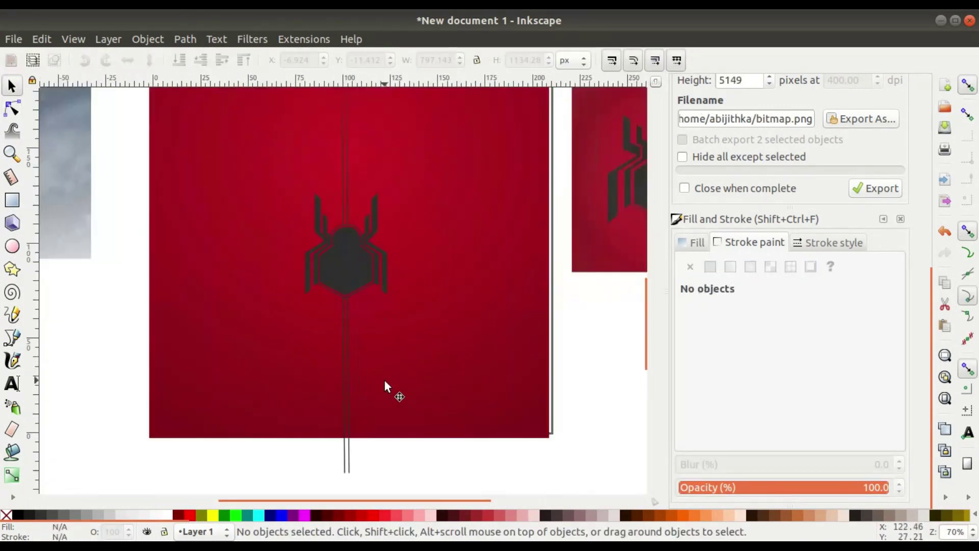
scroll(384, 380, "down", 1)
left_click_drag(404, 209, 400, 234)
left_click(13, 382)
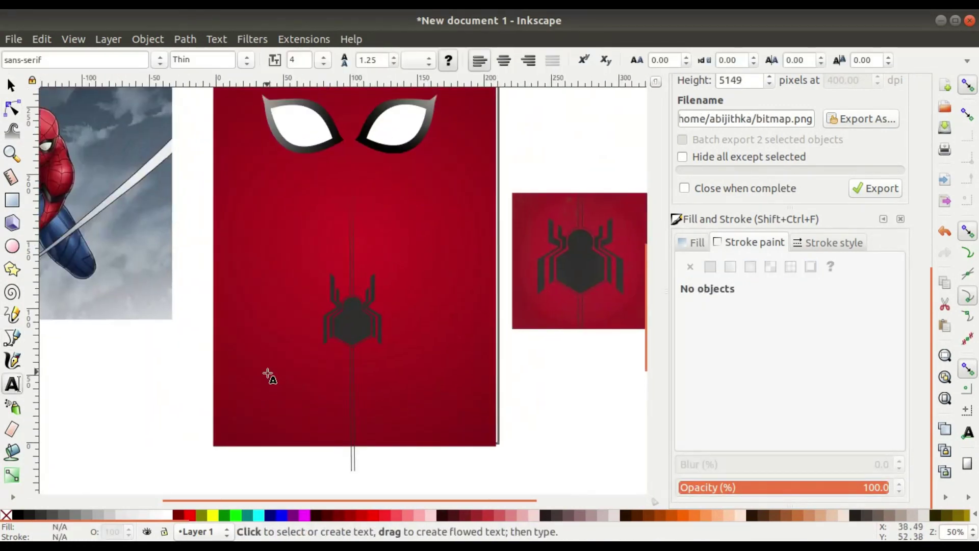
left_click_drag(267, 373, 471, 429)
type("S")
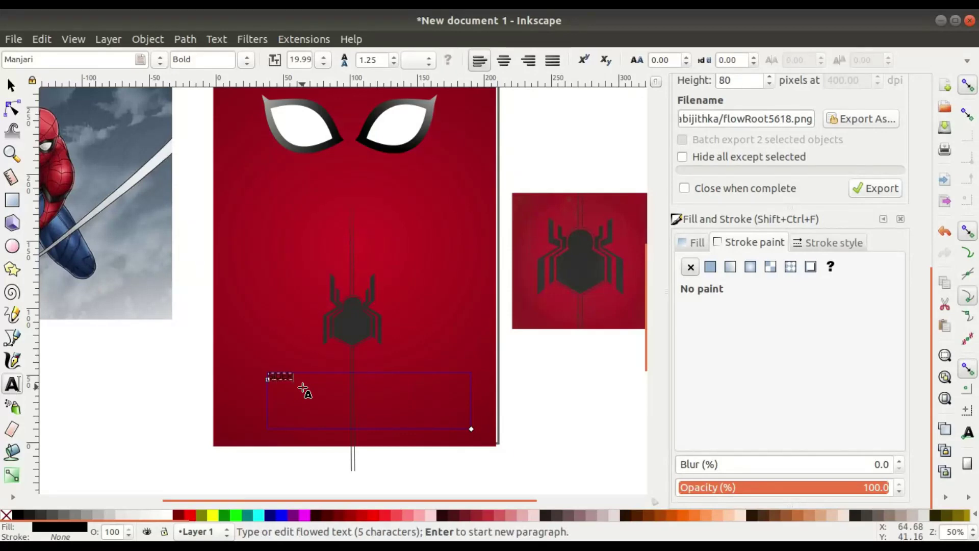
Set the font of the SIDER-MAN text to Arial Black
double_click(82, 56)
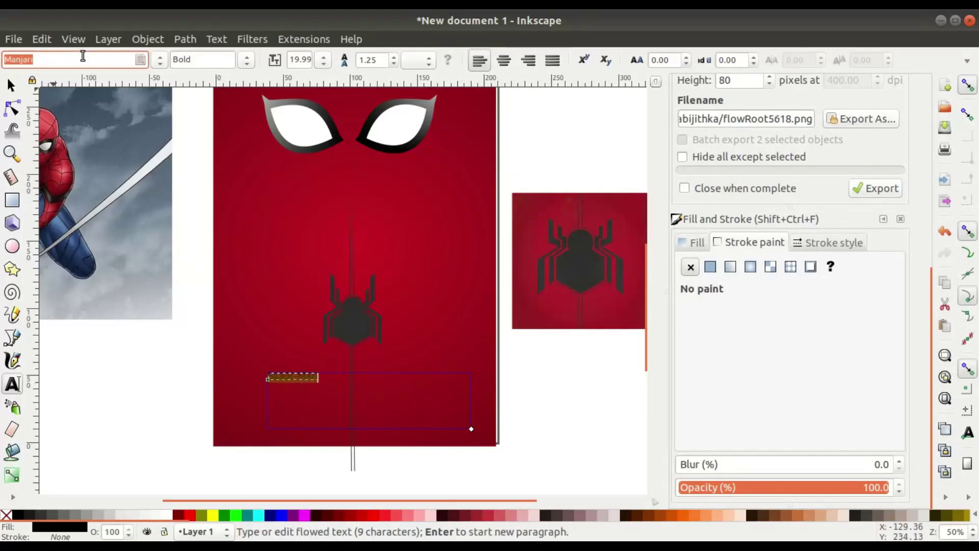
type("a")
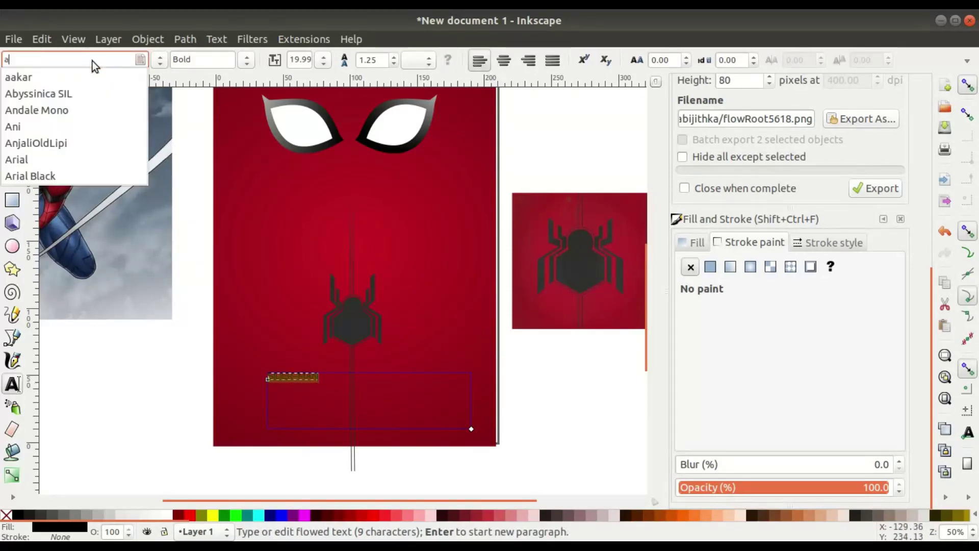
left_click(63, 173)
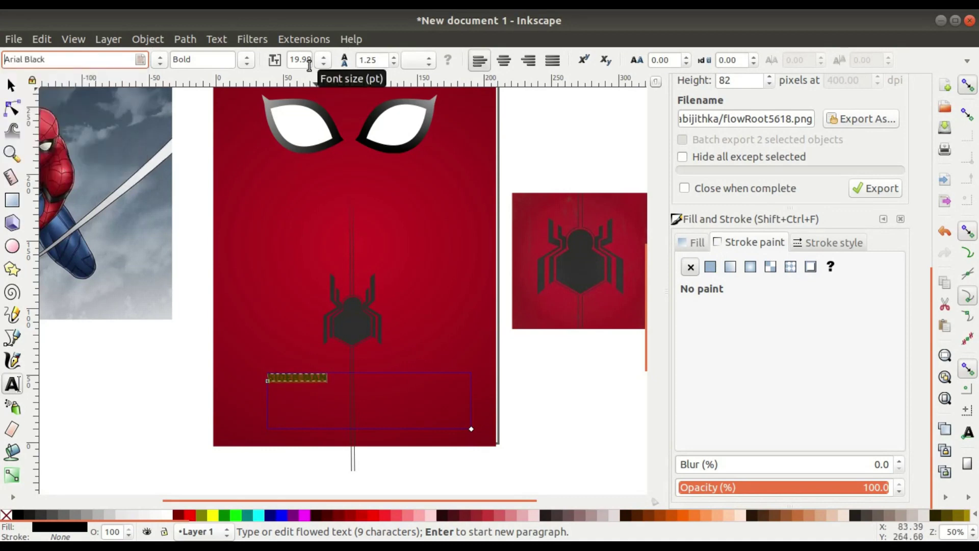
Give the SIDER-MAN text a flat red stroke and a yellow fill (ffd900)
left_click(711, 267)
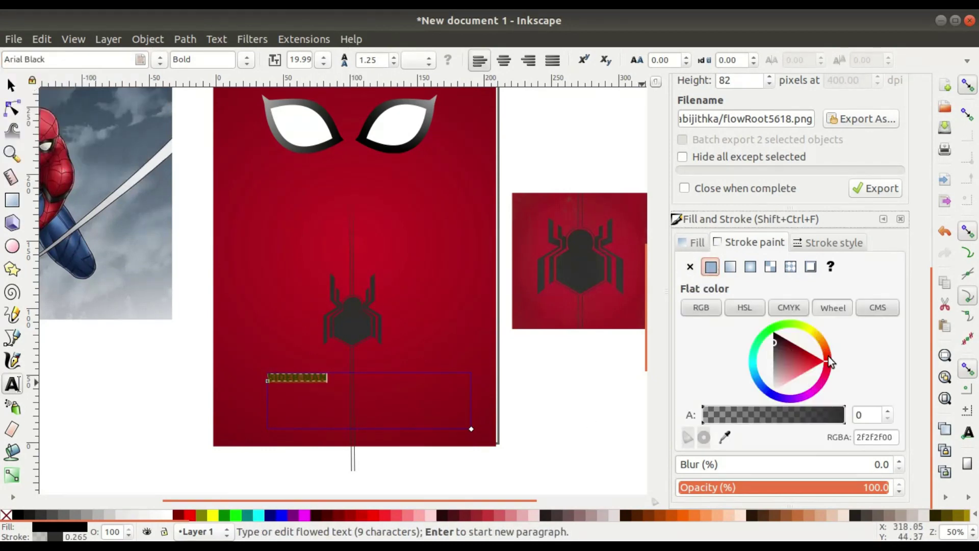
left_click(831, 365)
left_click(699, 243)
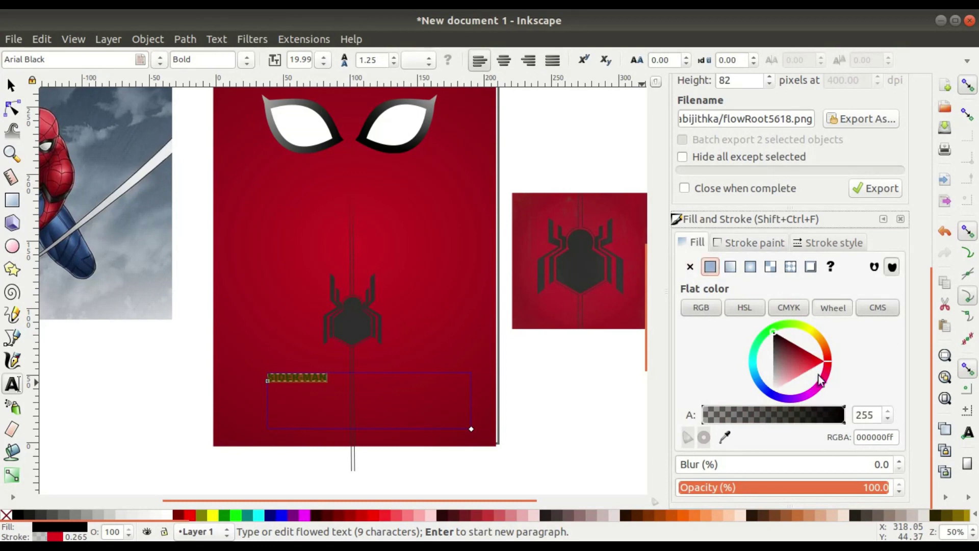
left_click(811, 326)
left_click(809, 332)
left_click(818, 334)
left_click(815, 330)
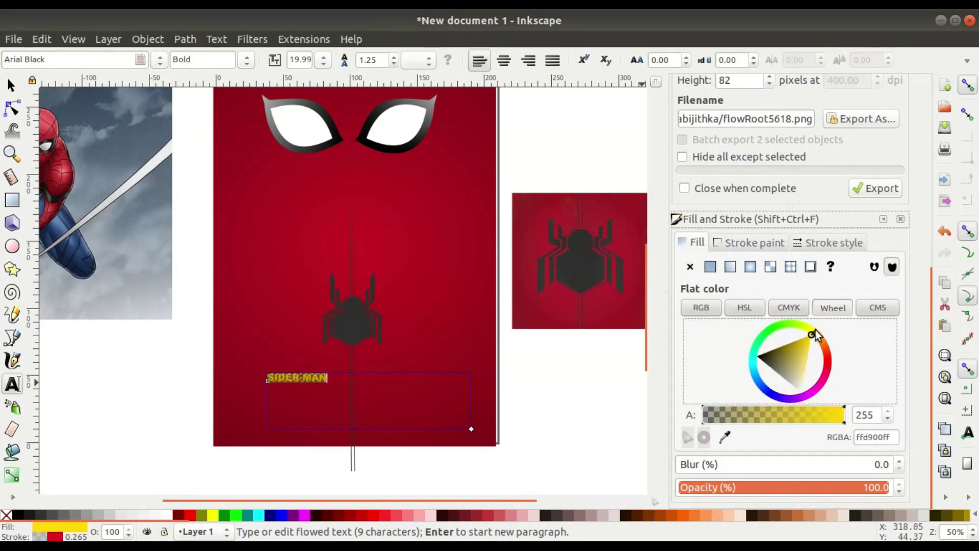
Try to recolour the outline of the SIDER-MAN text object with a flat pinkish red
left_click_drag(293, 307, 350, 286)
left_click(12, 86)
scroll(387, 377, "up", 3)
left_click(331, 298)
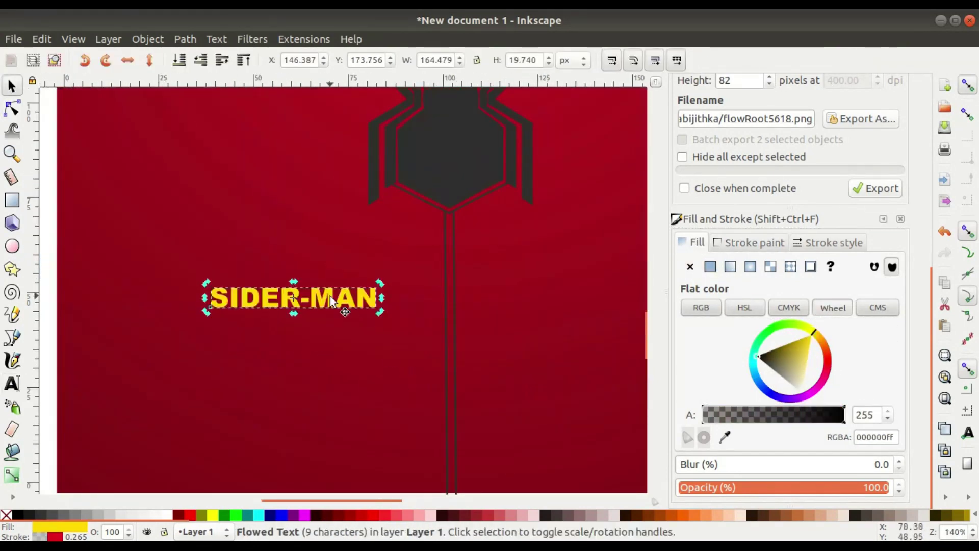
left_click(750, 242)
left_click(710, 266)
mouse_move(829, 379)
left_mouse_down()
mouse_move(815, 366)
mouse_move(855, 379)
left_mouse_up()
scroll(359, 293, "up", 4)
scroll(359, 293, "down", 2)
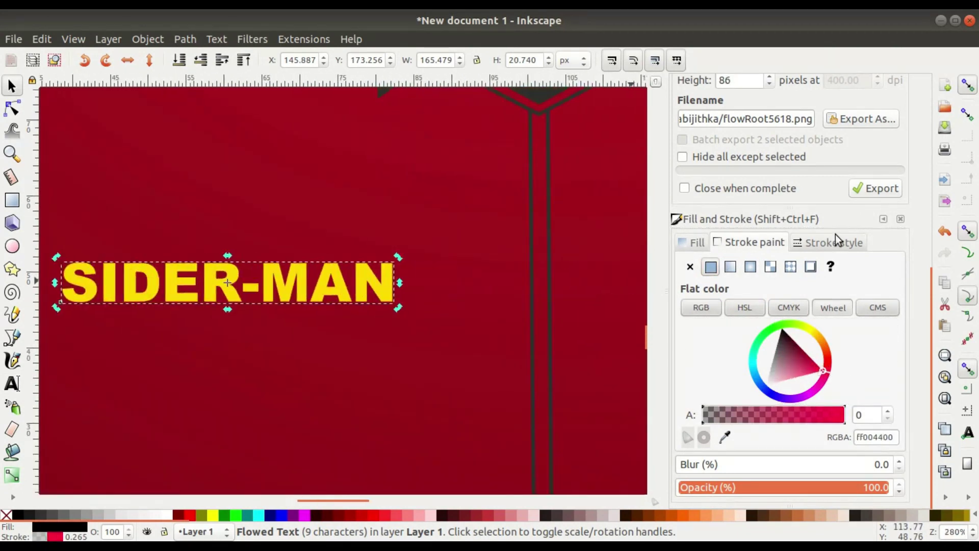
left_click(832, 242)
left_click(757, 240)
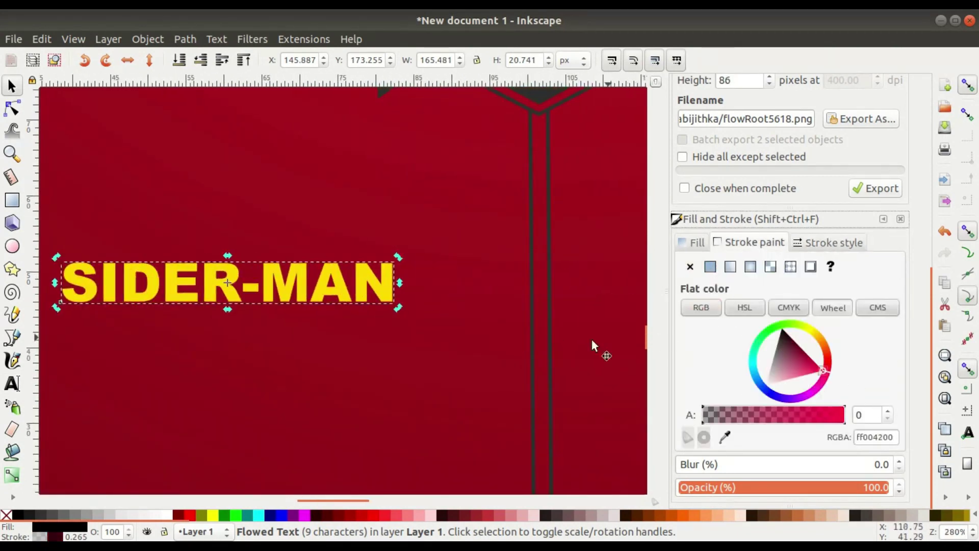
Give the SIDER-MAN text an opaque bright red stroke (ff0004) and a golden yellow fill (ffd500)
key("t")
left_click(353, 282)
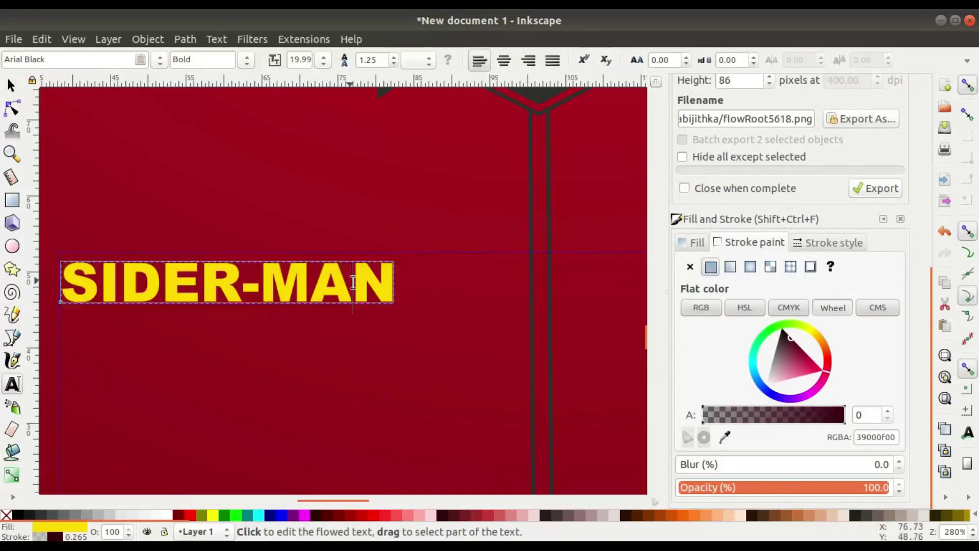
left_click(731, 266)
left_click(711, 267)
left_click(820, 367)
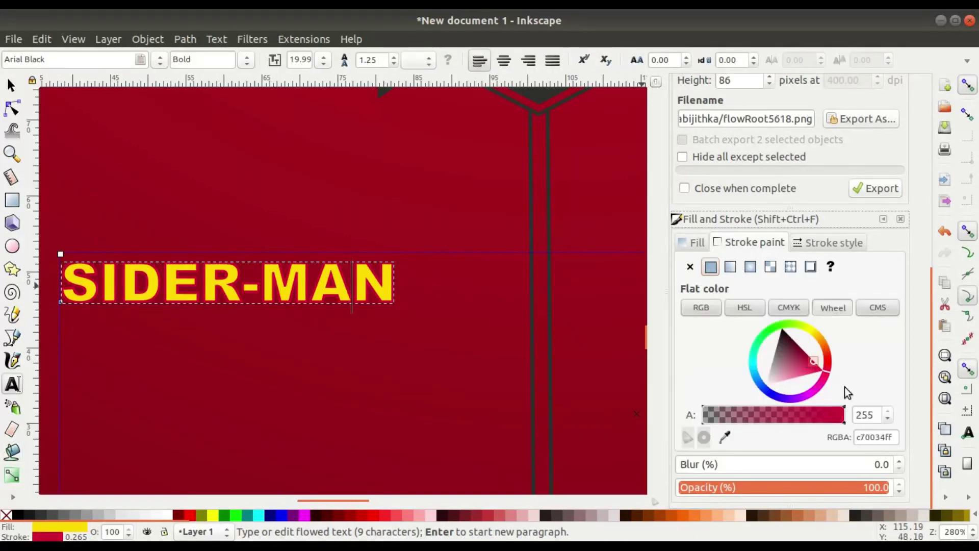
mouse_move(828, 361)
left_mouse_down()
mouse_move(826, 349)
mouse_move(848, 370)
left_mouse_up()
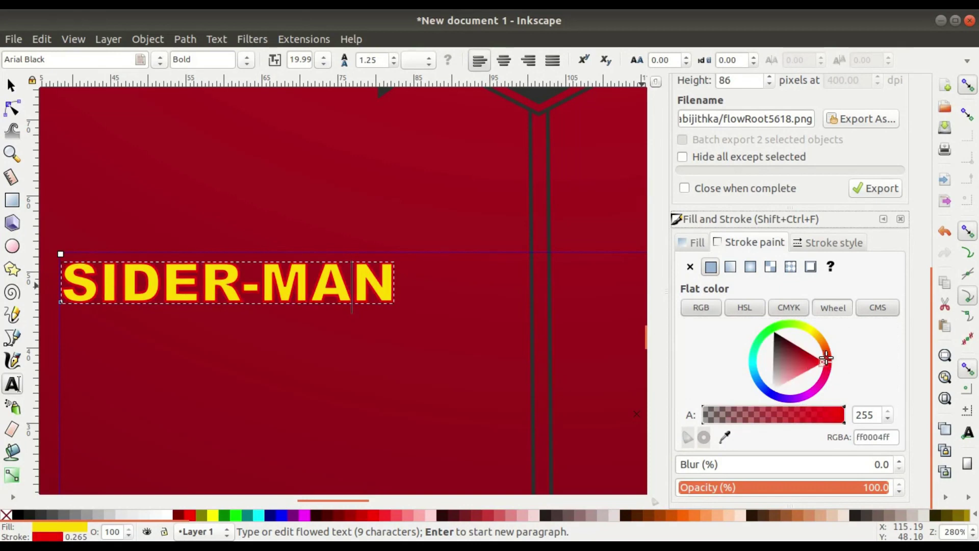
left_click(698, 244)
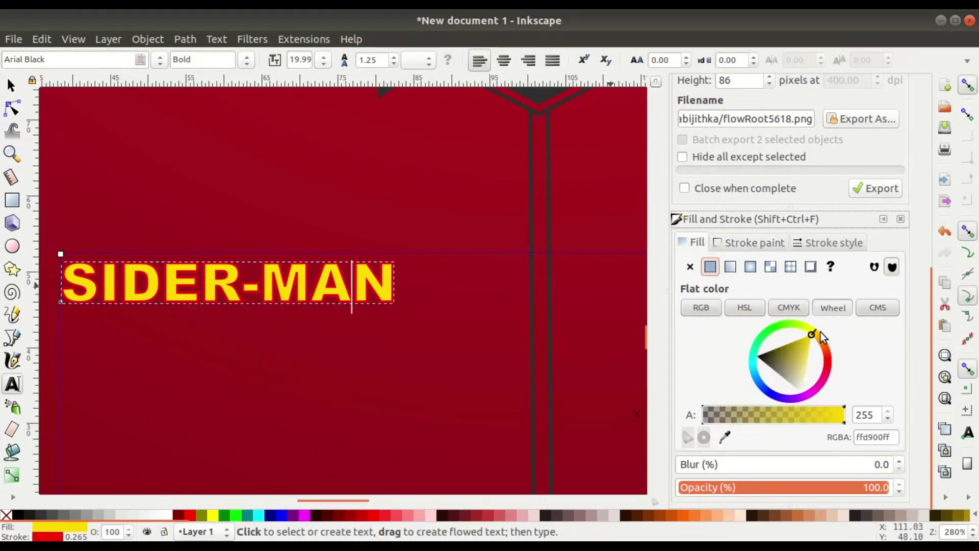
mouse_move(820, 332)
left_mouse_down()
mouse_move(823, 341)
mouse_move(814, 334)
left_mouse_up()
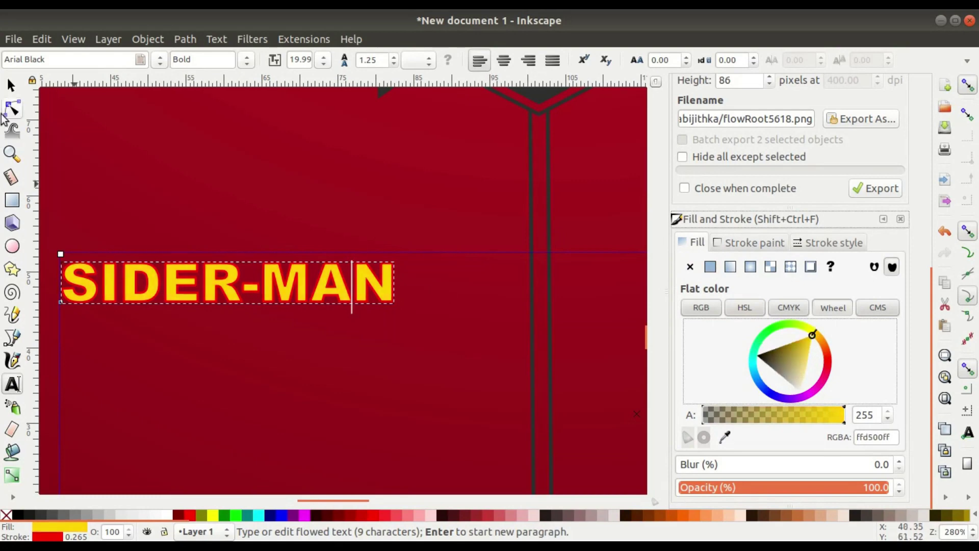
Enlarge the SIDER-MAN text to about 357 by 45 px and centre it below the spider
left_click(12, 86)
scroll(337, 297, "down", 4)
left_click_drag(298, 283, 365, 256)
scroll(366, 275, "up", 1)
scroll(365, 258, "down", 3)
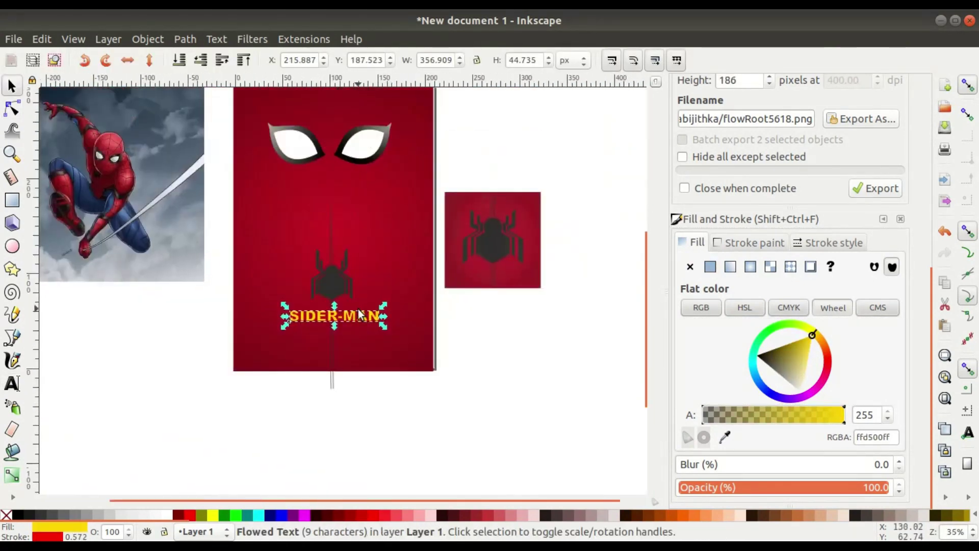
scroll(326, 280, "up", 3)
scroll(328, 283, "down", 3)
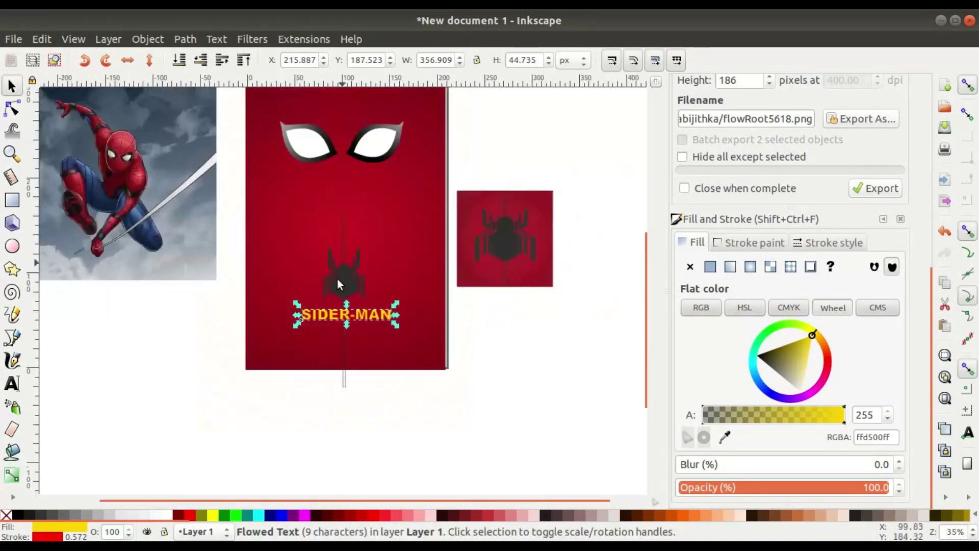
Add a second text frame containing Homecoming beneath the SIDER-MAN title
left_click(12, 383)
scroll(359, 350, "up", 3)
left_click_drag(208, 284, 461, 333)
type("Home")
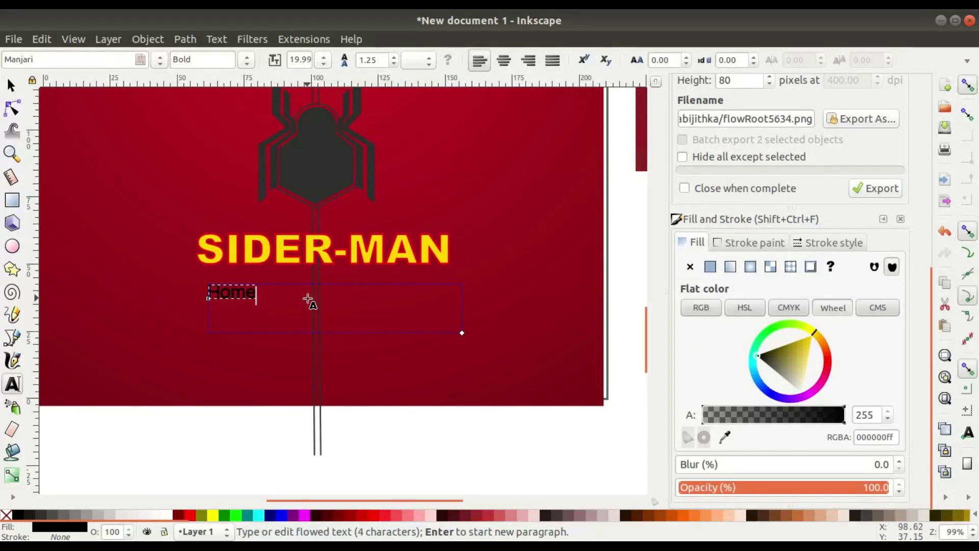
type("coming")
Set the Homecoming text in the Purisa font and give it a flat white fill
key("ctrl+a")
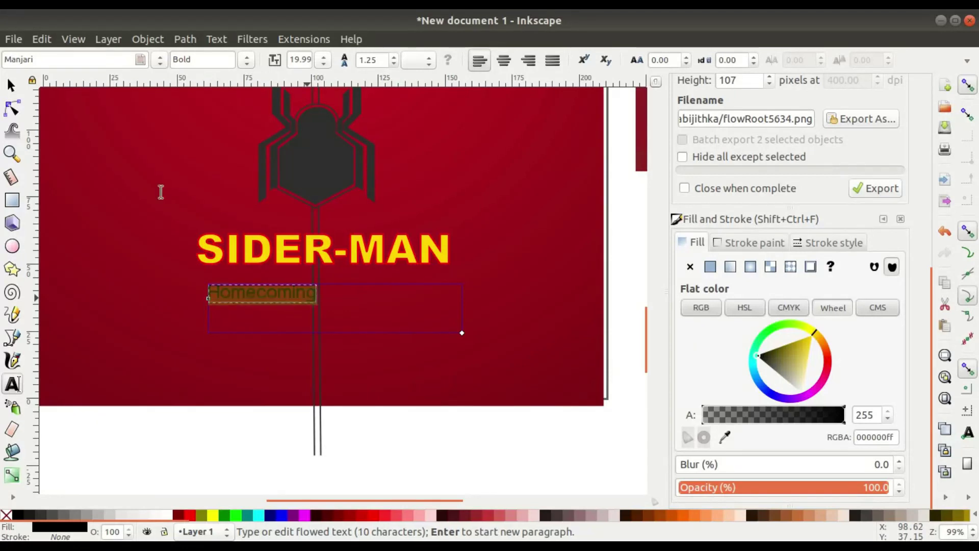
left_click(80, 63)
type("r")
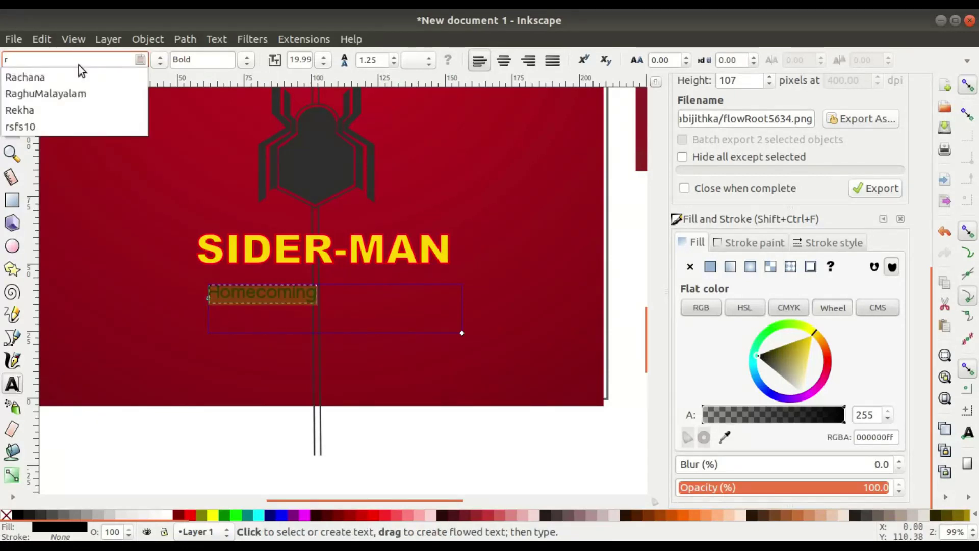
type("p")
key("BackSpace")
key("BackSpace")
type("p")
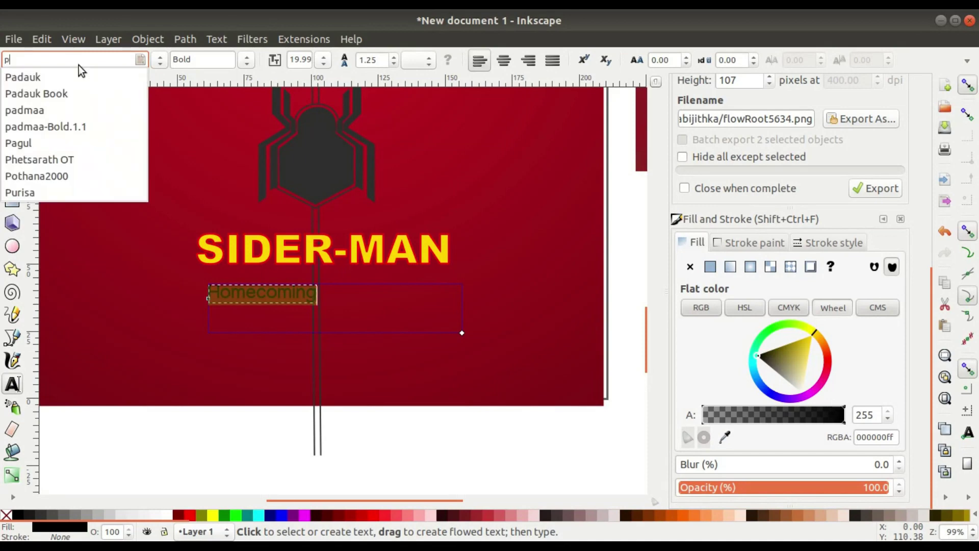
left_click(53, 188)
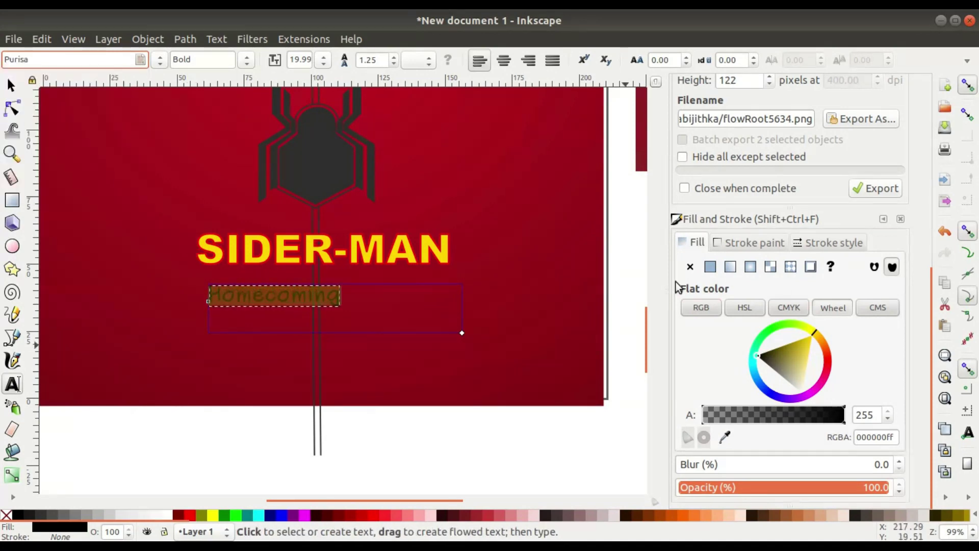
left_click(707, 267)
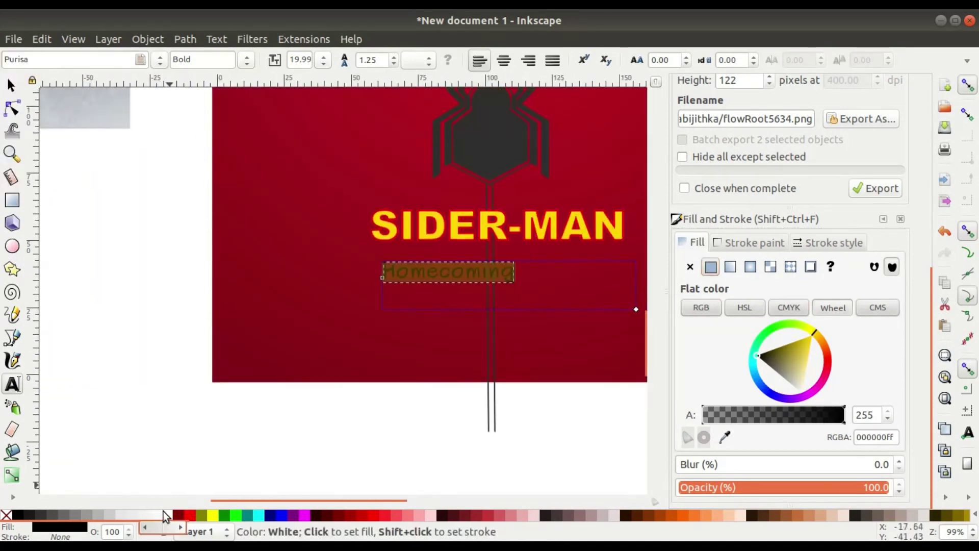
left_click(164, 516)
Enlarge the Homecoming text to about 234 by 38 px and centre it beneath the SIDER-MAN title
left_click(12, 85)
scroll(359, 251, "up", 3)
scroll(229, 377, "down", 1)
left_click_drag(257, 383, 336, 386)
left_click_drag(385, 407, 445, 430)
scroll(276, 267, "down", 1)
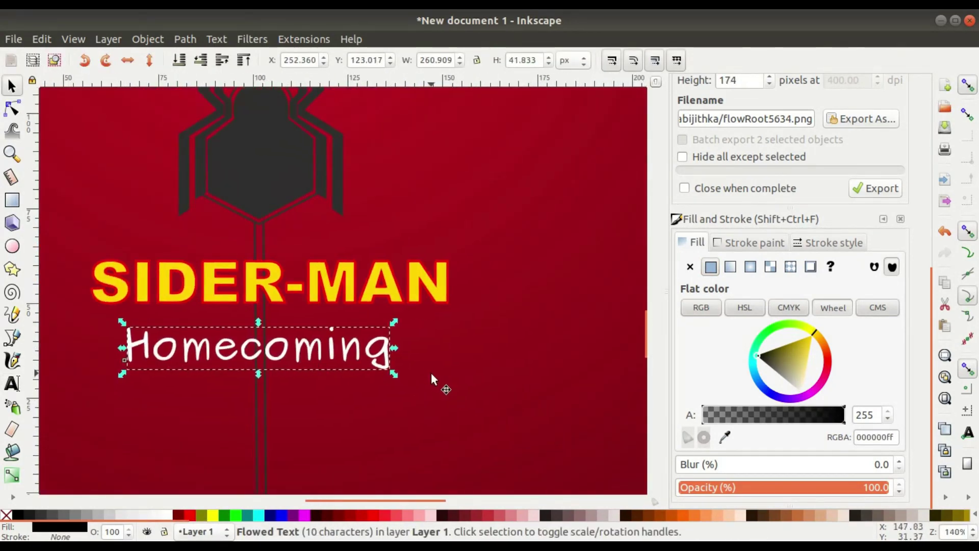
left_click_drag(394, 373, 387, 371)
left_click_drag(309, 360, 319, 355)
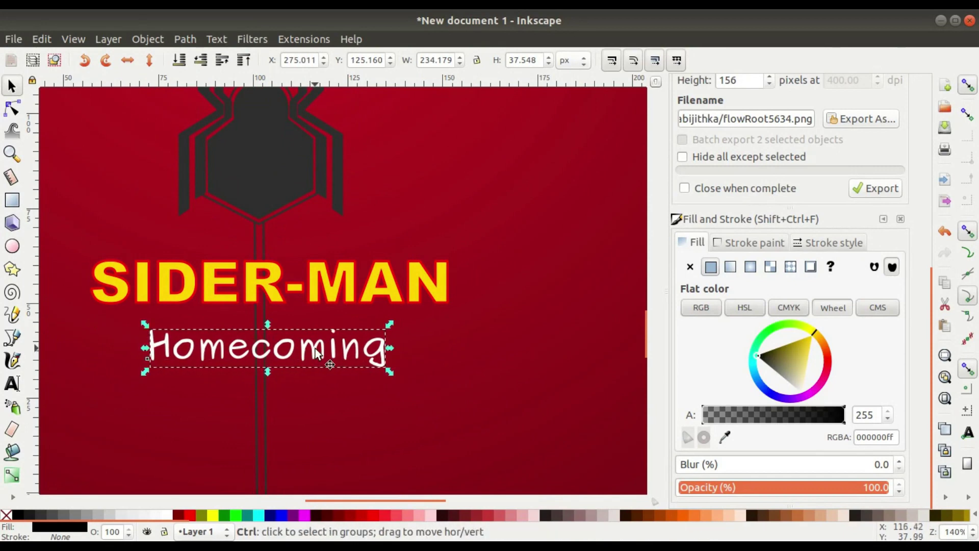
Remove the second letter o from Homecoming, leaving a blank gap before ming
left_click(12, 383)
scroll(276, 374, "up", 2)
left_click(277, 374)
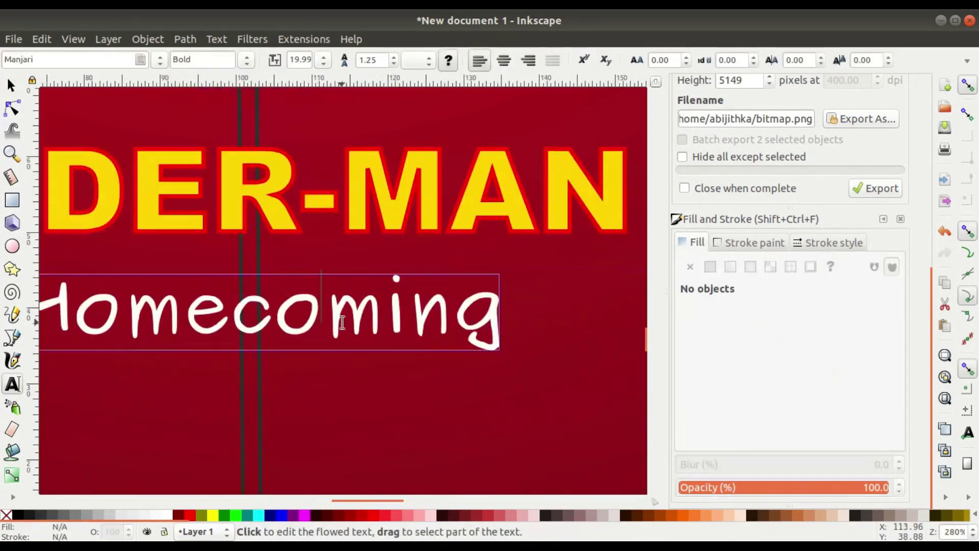
left_click(342, 322)
key("BackSpace")
Draw a circle of about 3.4 mm radius just below the gap in the Homecoming text
left_click(12, 247)
scroll(281, 318, "down", 2)
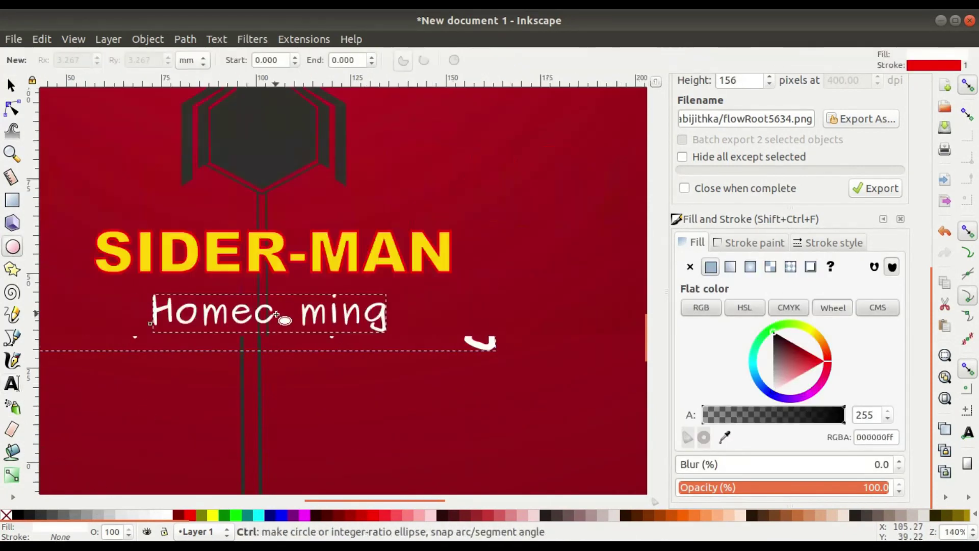
scroll(278, 306, "down", 2)
left_click_drag(274, 301, 293, 319)
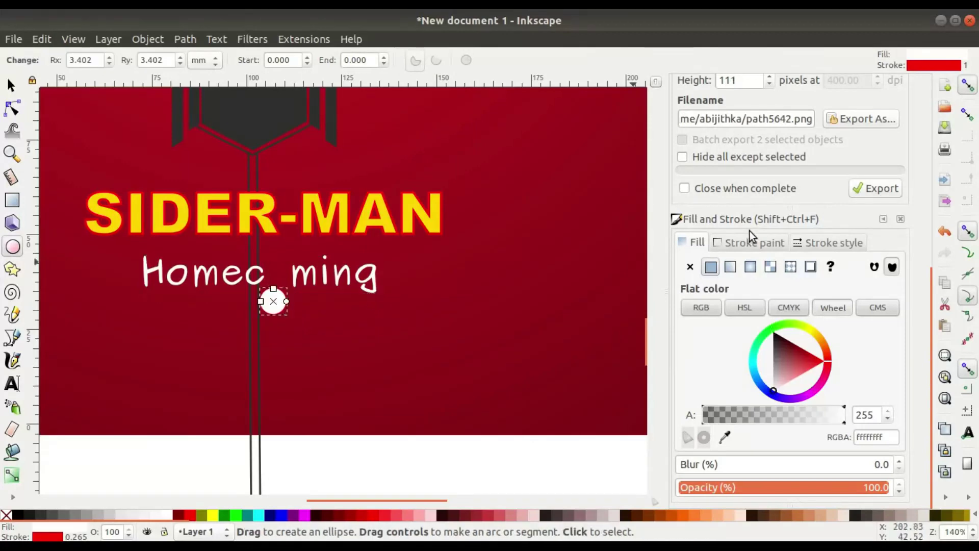
Give the circle a flat white stroke and no fill
left_click(753, 243)
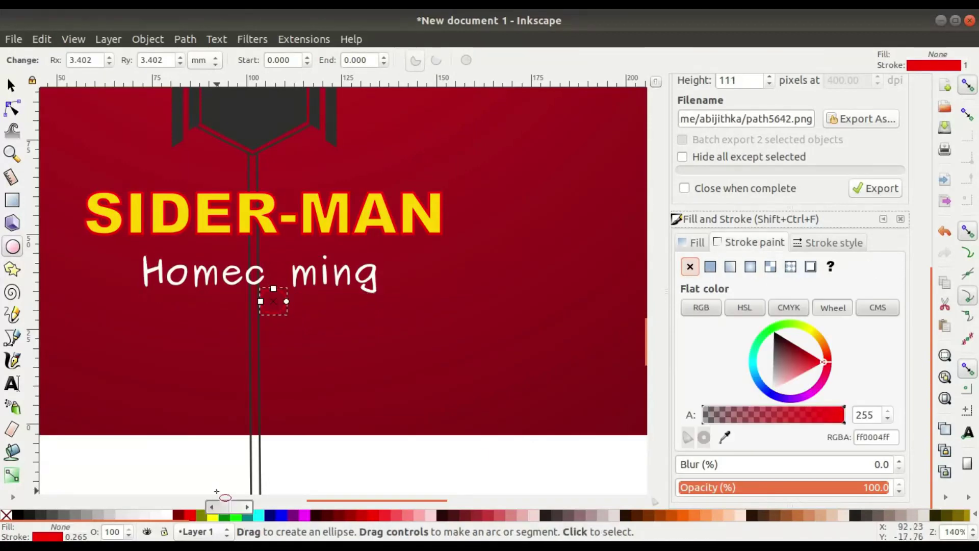
left_click(6, 519, "shift")
left_click(711, 267)
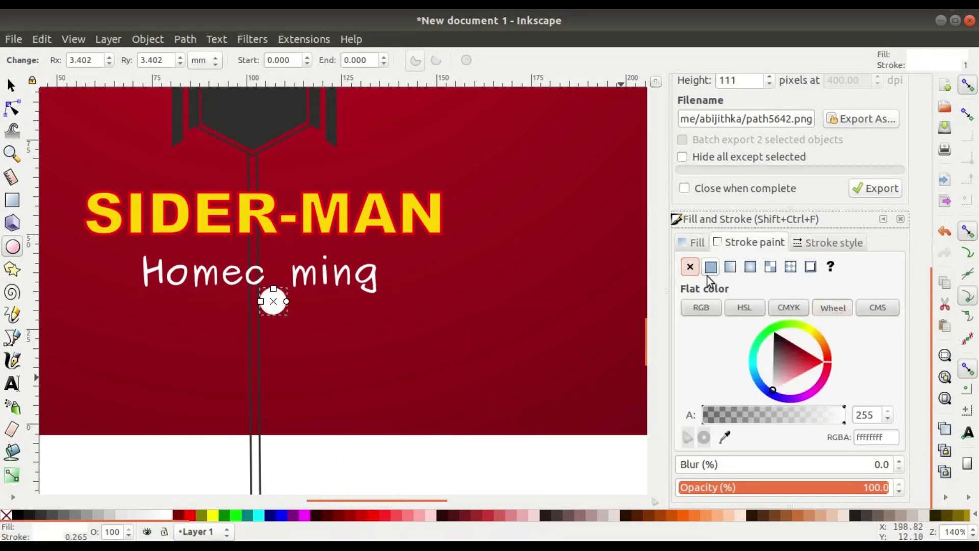
left_click(695, 243)
left_click(690, 267)
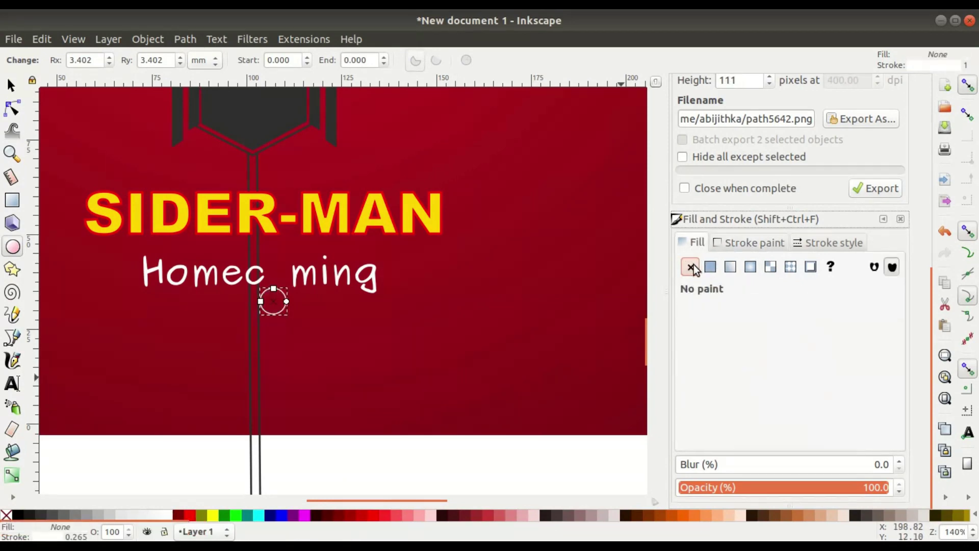
Resize the circle to about 23 px across and place it in the gap as the missing letter o
left_click(9, 92)
scroll(331, 276, "up", 3)
left_click_drag(208, 350, 222, 316)
scroll(177, 273, "up", 3)
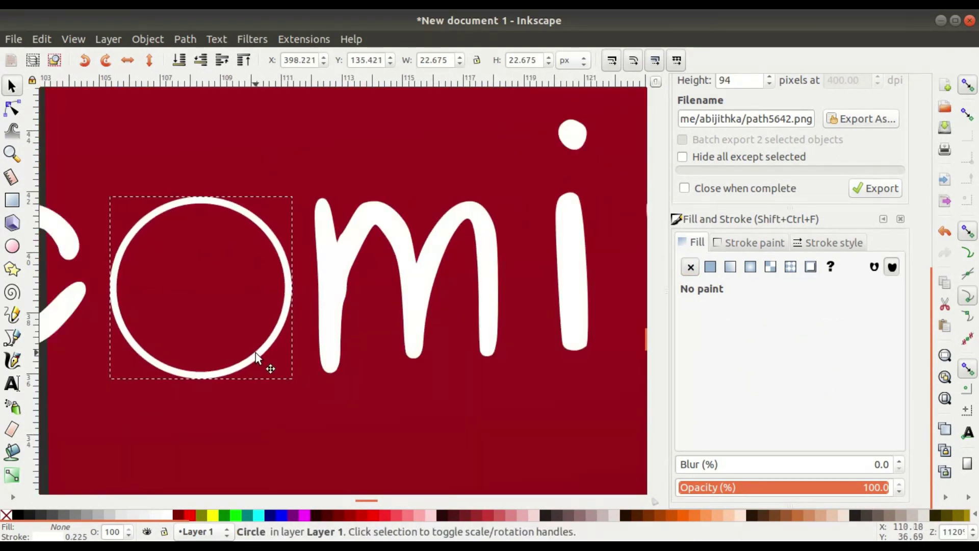
Duplicate the four mask-eye shapes, both dark frames and both white lenses
scroll(255, 353, "down", 7)
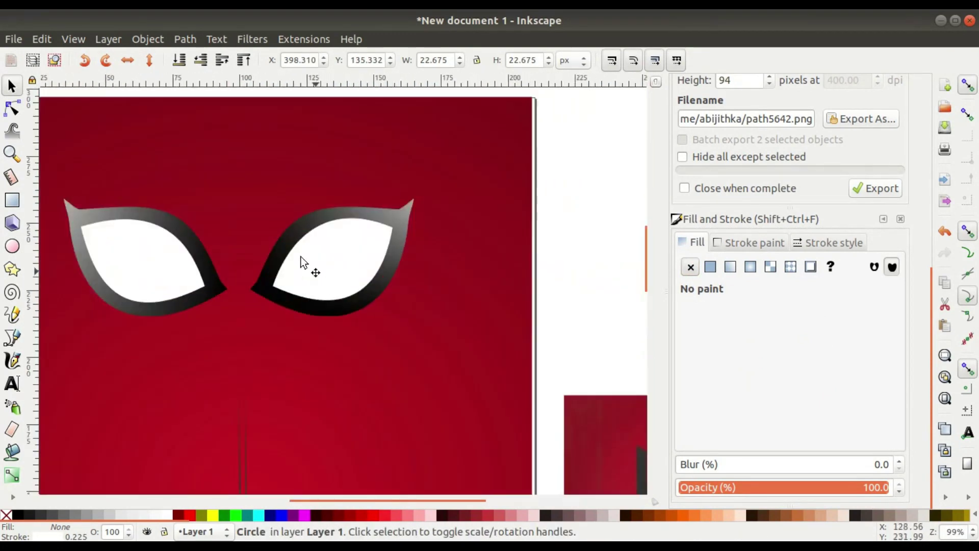
left_click(301, 257)
left_click(277, 259, "shift")
left_click(177, 227, "shift")
left_click(109, 205, "shift")
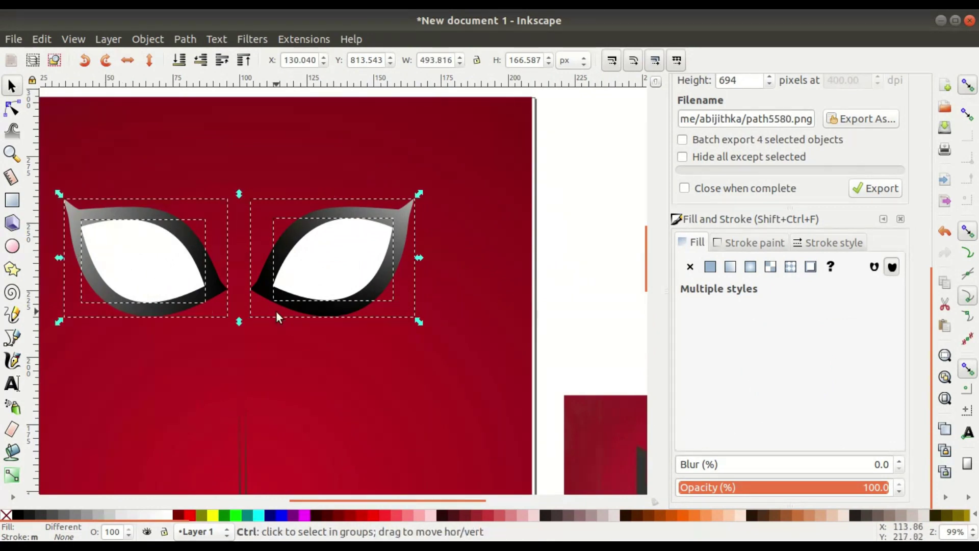
scroll(276, 311, "down", 3)
key("ctrl+d")
Shrink the duplicated mask eyes to about 29 by 10 px and place them over the upper half of the circle
left_click_drag(277, 178, 351, 338)
scroll(282, 370, "up", 4)
left_click_drag(456, 353, 349, 413)
scroll(224, 272, "up", 3)
left_click_drag(360, 450, 334, 433)
scroll(267, 412, "up", 3)
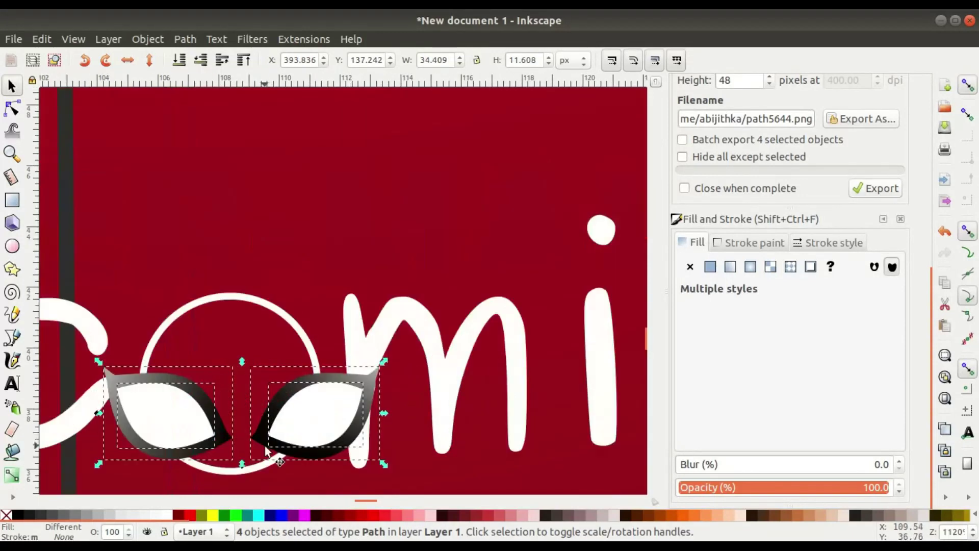
left_click_drag(265, 449, 279, 413)
left_click_drag(398, 428, 302, 320)
Replace the mesh gradient of both small eye frames with a flat white fill
left_click(340, 280)
left_click(348, 286)
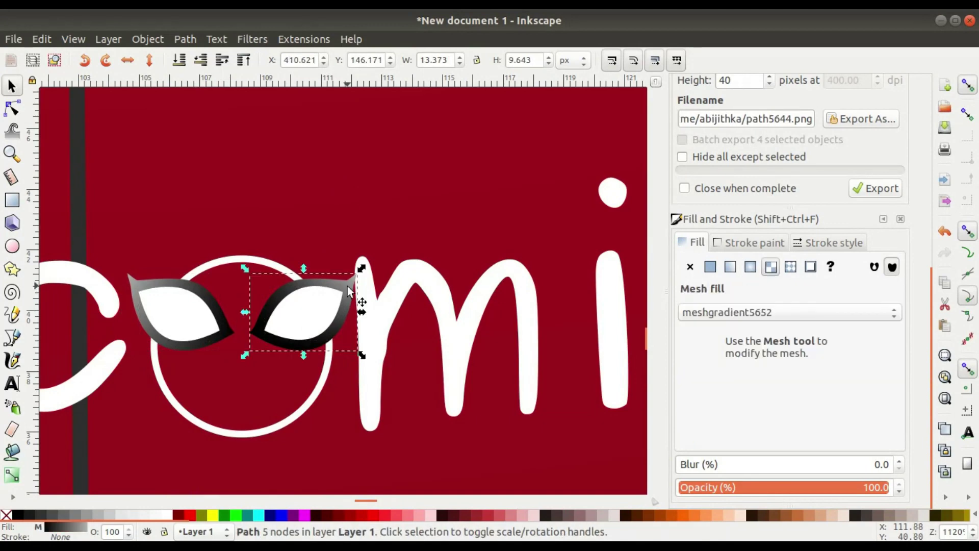
left_click(712, 267)
key("Tab")
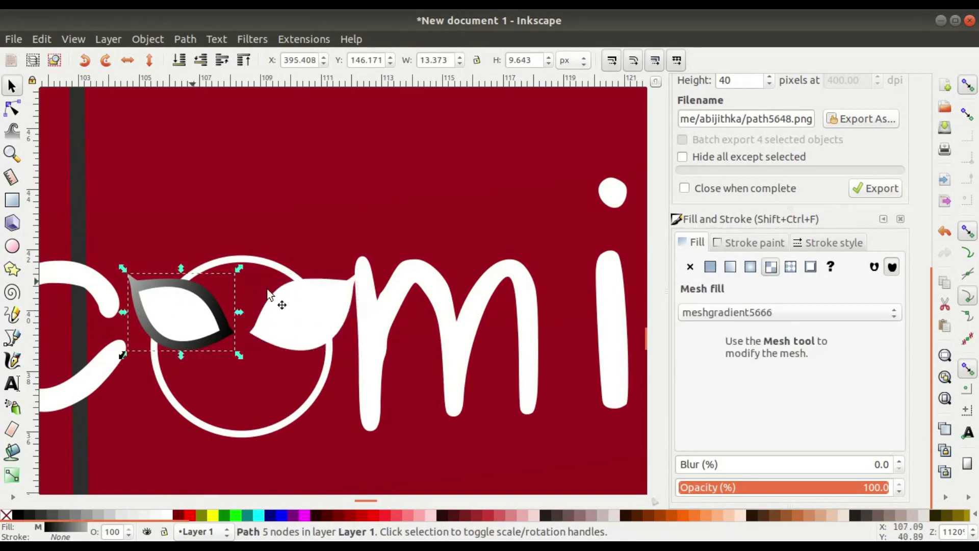
left_click(712, 267)
left_click(322, 308)
key("Escape")
Scale the small white eyes together to about 24 by 8 px and centre them in the circle of Homecoming
left_click(313, 322)
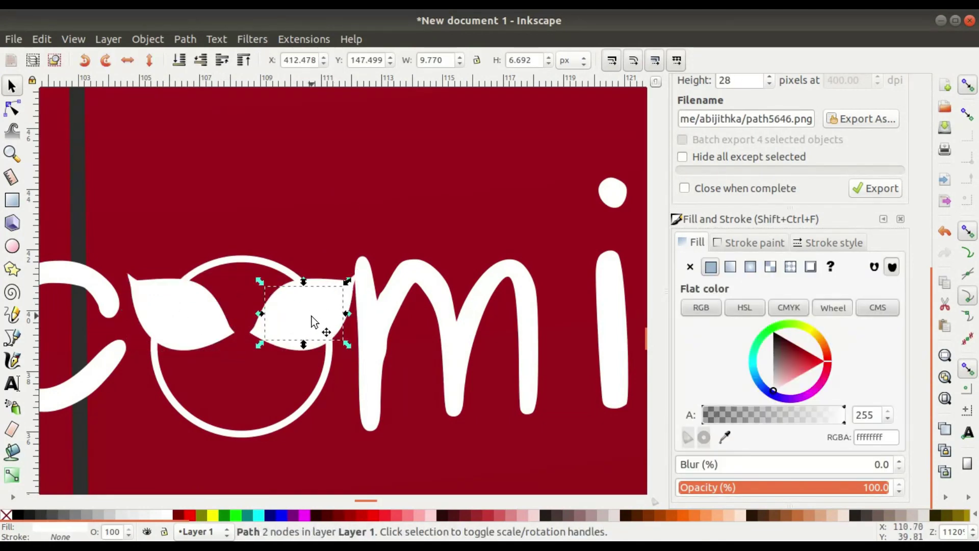
left_click(326, 306, "shift")
left_click(146, 307, "shift")
left_click_drag(361, 354, 345, 347)
left_click_drag(297, 319, 292, 323)
scroll(325, 344, "down", 5)
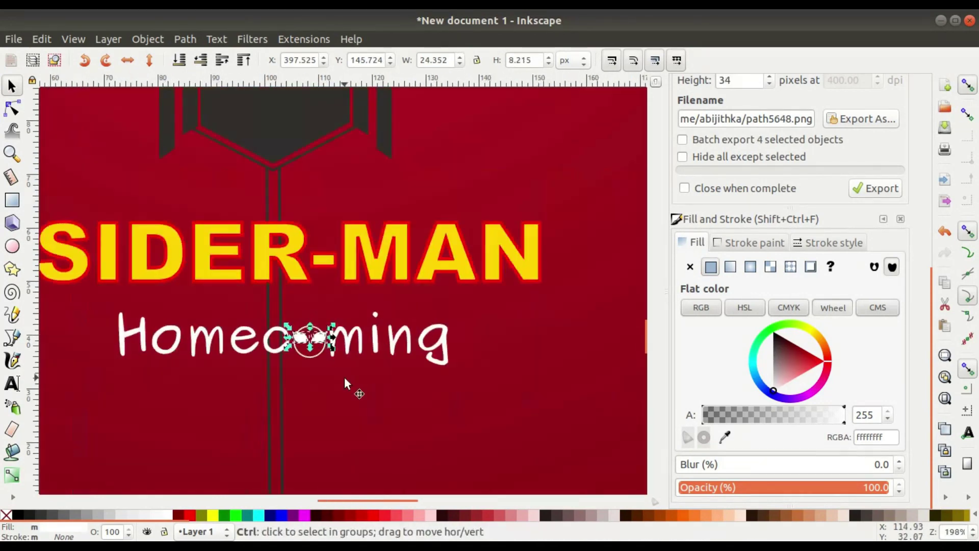
left_click(344, 386)
scroll(341, 394, "down", 3)
left_click(549, 387)
Shift the outer leg shapes of the spider emblem slightly outward on both sides, away from the body
scroll(314, 340, "down", 2)
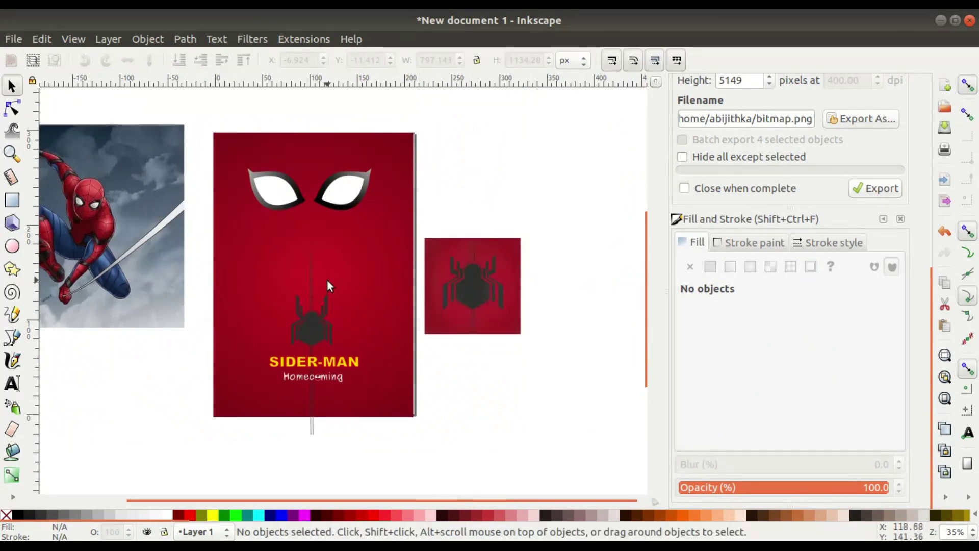
scroll(327, 298, "up", 7)
left_click(231, 283, "ctrl")
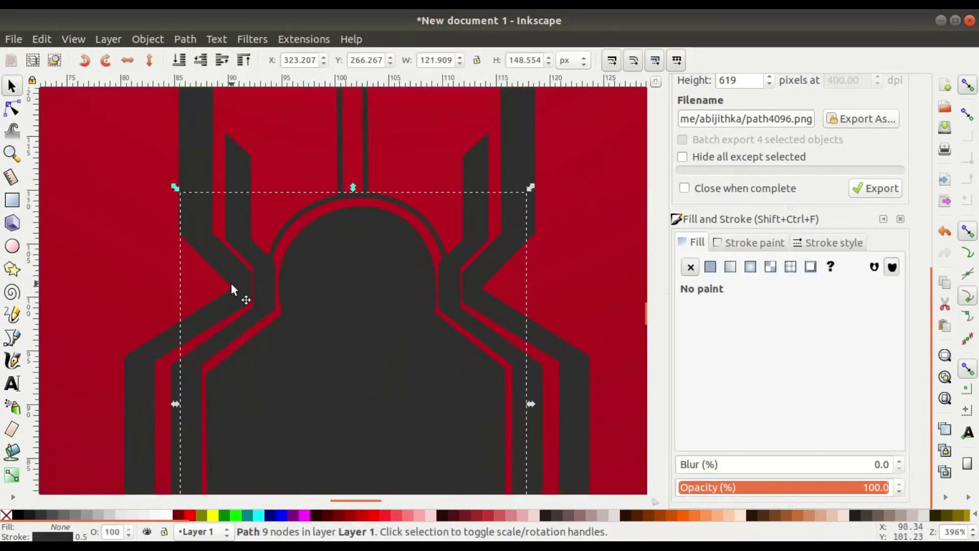
left_click(229, 286, "ctrl")
left_click(482, 282, "ctrl")
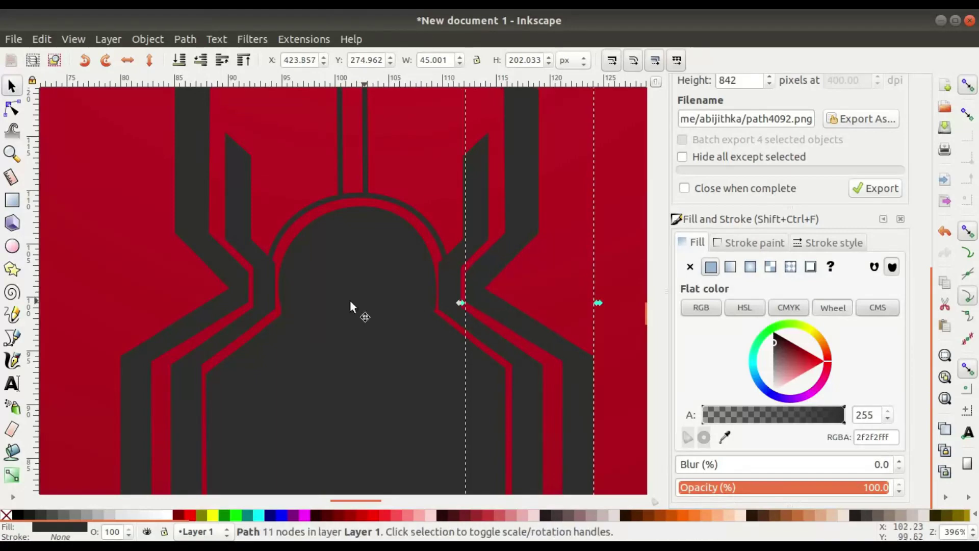
scroll(206, 339, "down", 7)
key("Escape")
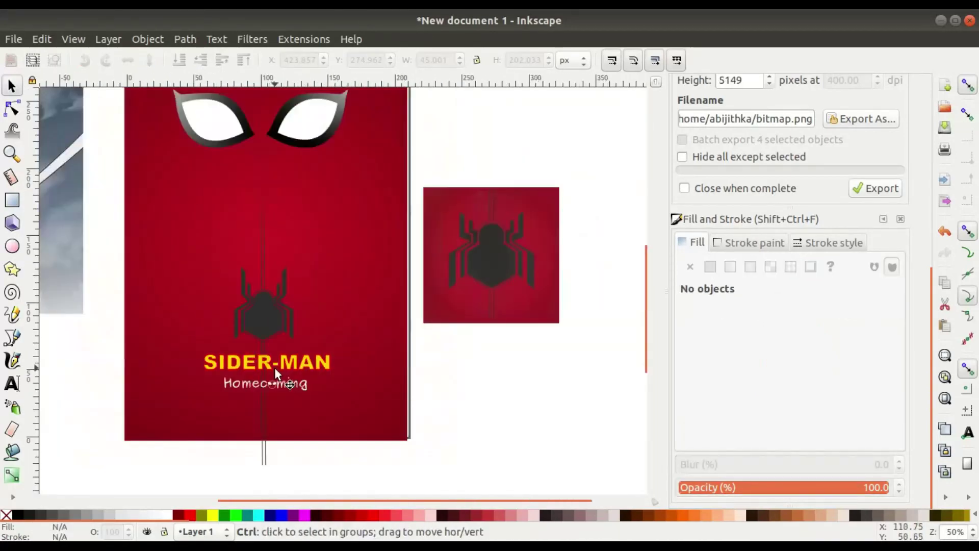